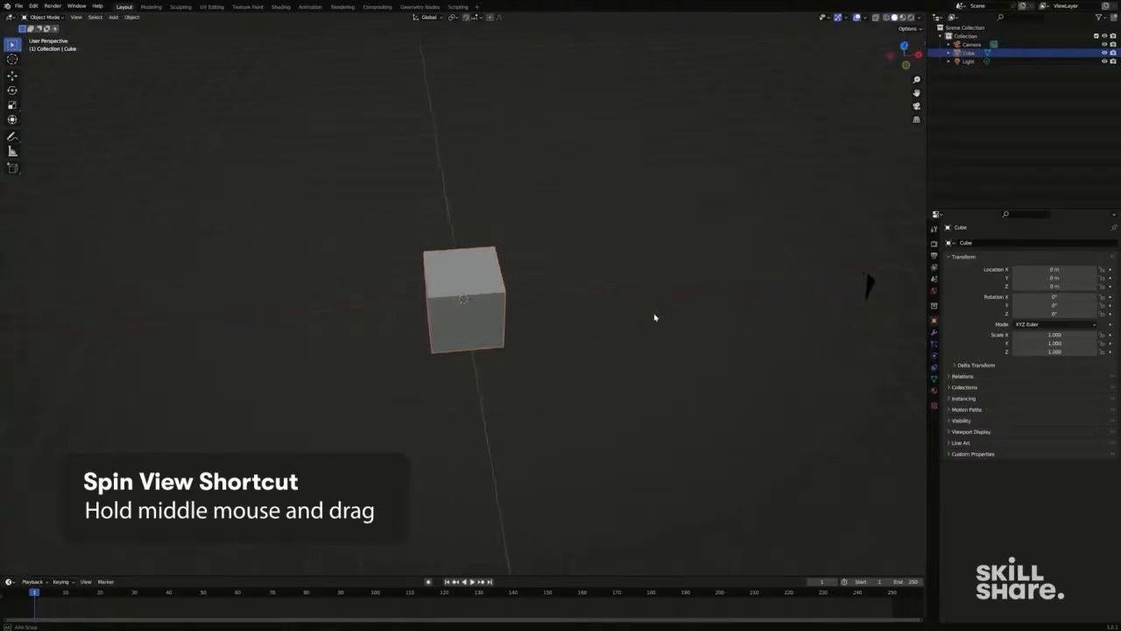
# Orbit the view around the default cube to inspect it from several angles.
pyautogui.moveTo(671, 312)
pyautogui.mouseDown(button='middle')
pyautogui.moveTo(716, 307)
pyautogui.moveTo(688, 298)
pyautogui.mouseUp(button='middle')
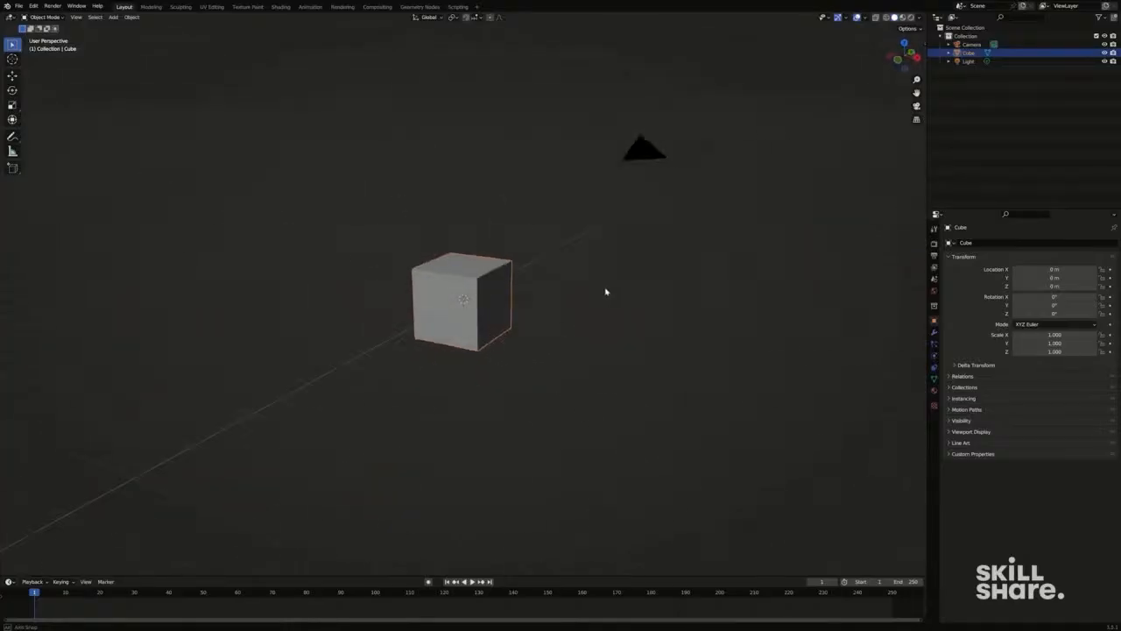
pyautogui.moveTo(605, 292); pyautogui.dragTo(464, 339, button='middle')
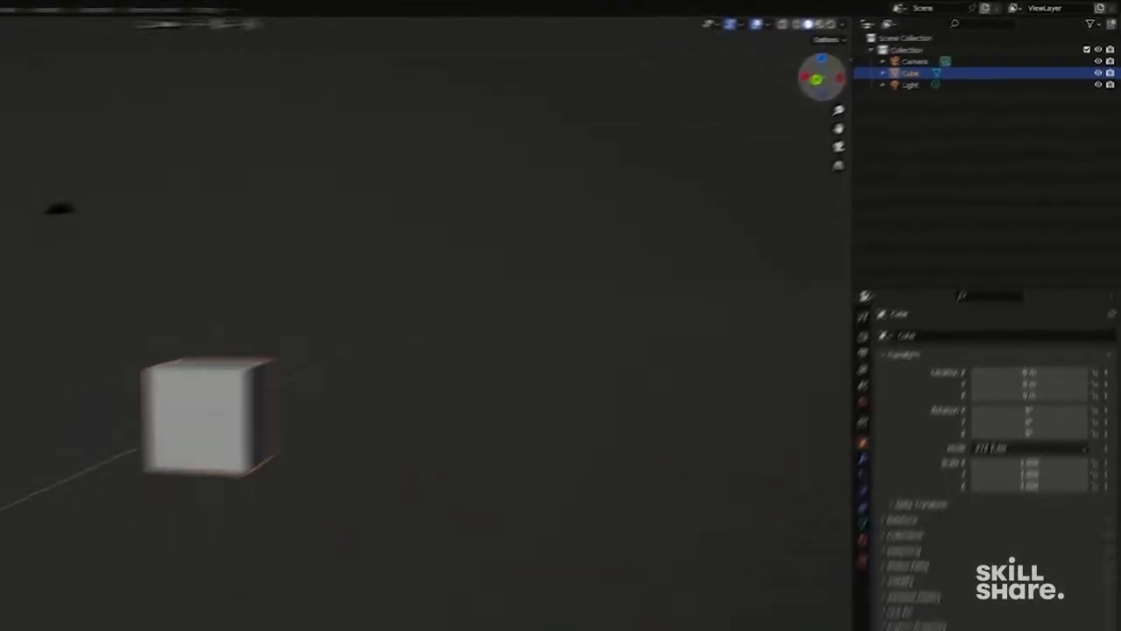
pyautogui.moveTo(821, 77); pyautogui.dragTo(700, 175)
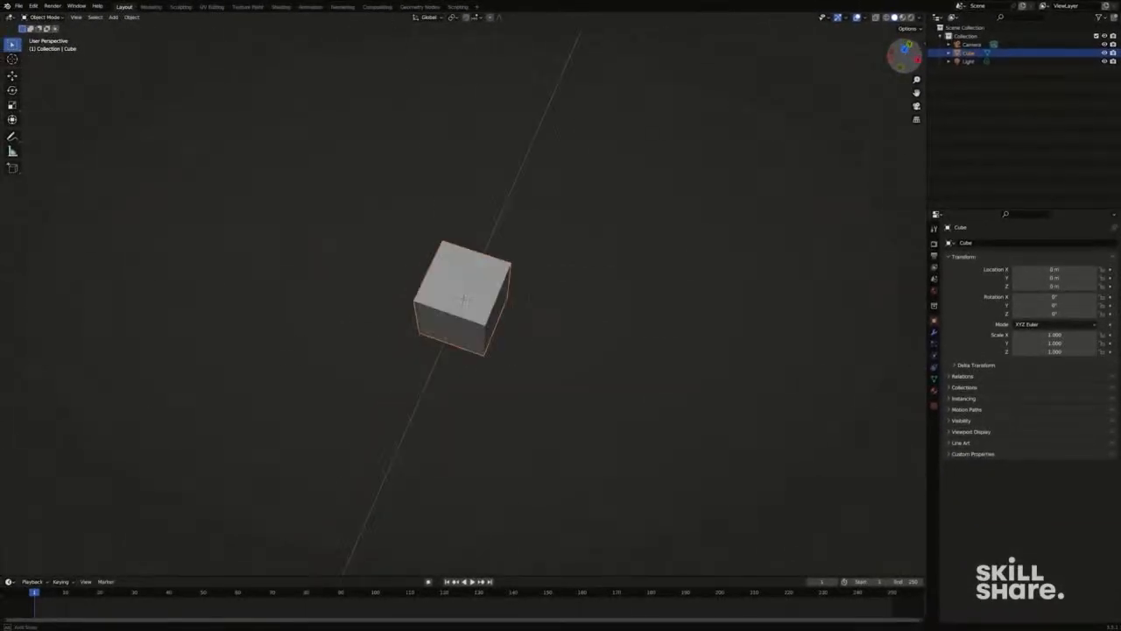
pyautogui.moveTo(127, 411); pyautogui.dragTo(343, 30, button='middle')
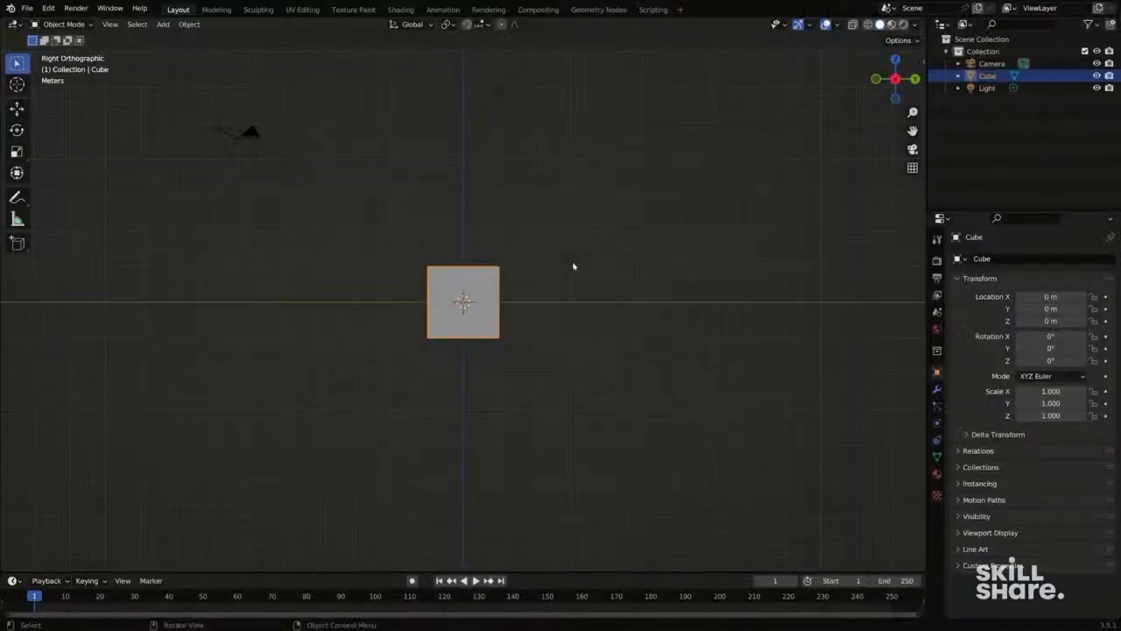
# Look at the cube through the top and right orthographic preset views, returning to an angled perspective view.
pyautogui.press('KP_7')
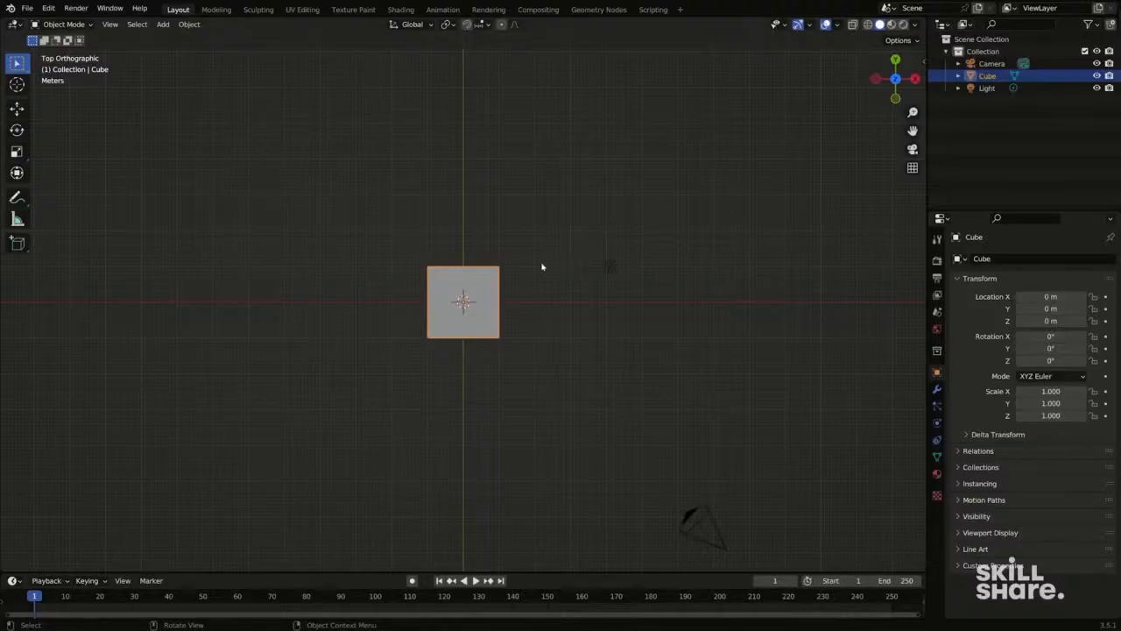
pyautogui.moveTo(816, 156); pyautogui.dragTo(650, 177, button='middle')
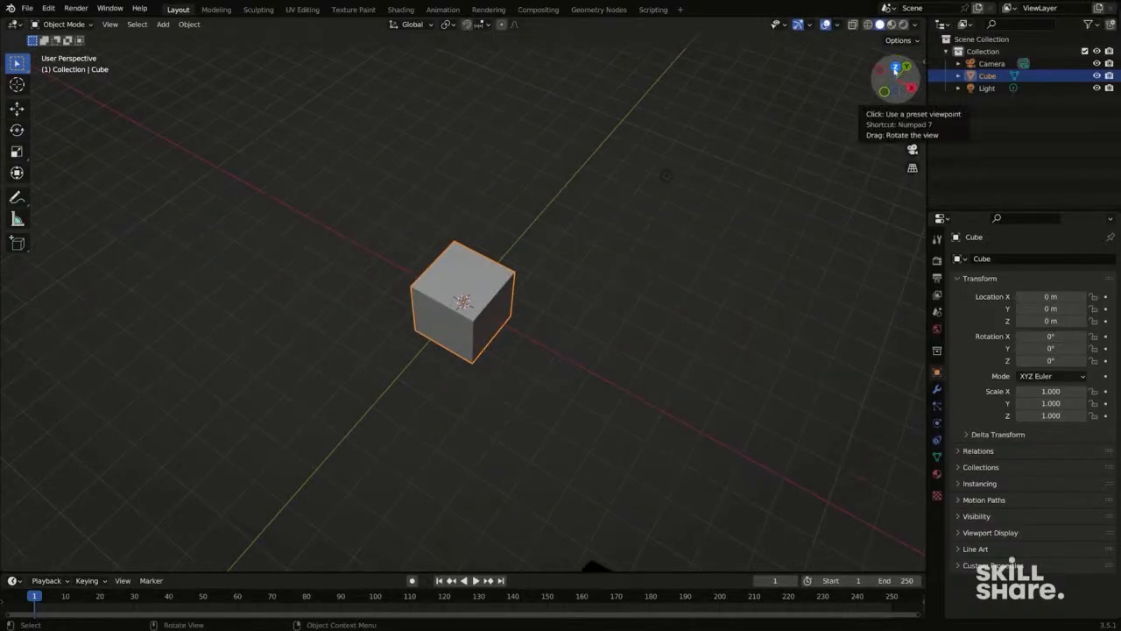
pyautogui.click(895, 69)
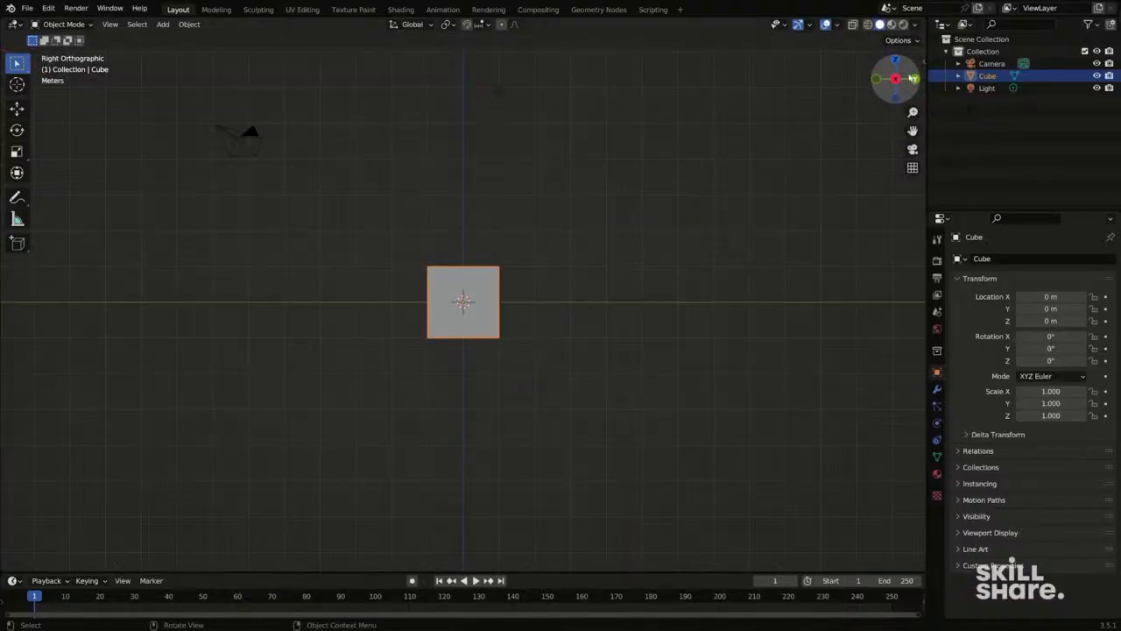
pyautogui.click(912, 79)
pyautogui.click(896, 63)
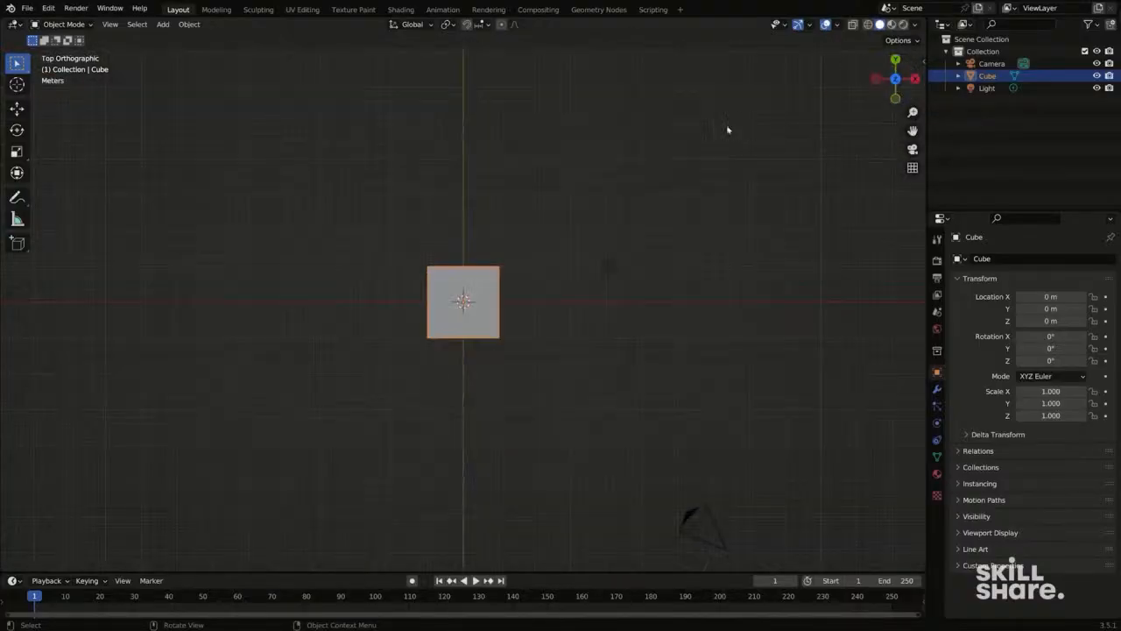
pyautogui.moveTo(728, 131); pyautogui.dragTo(584, 157, button='middle')
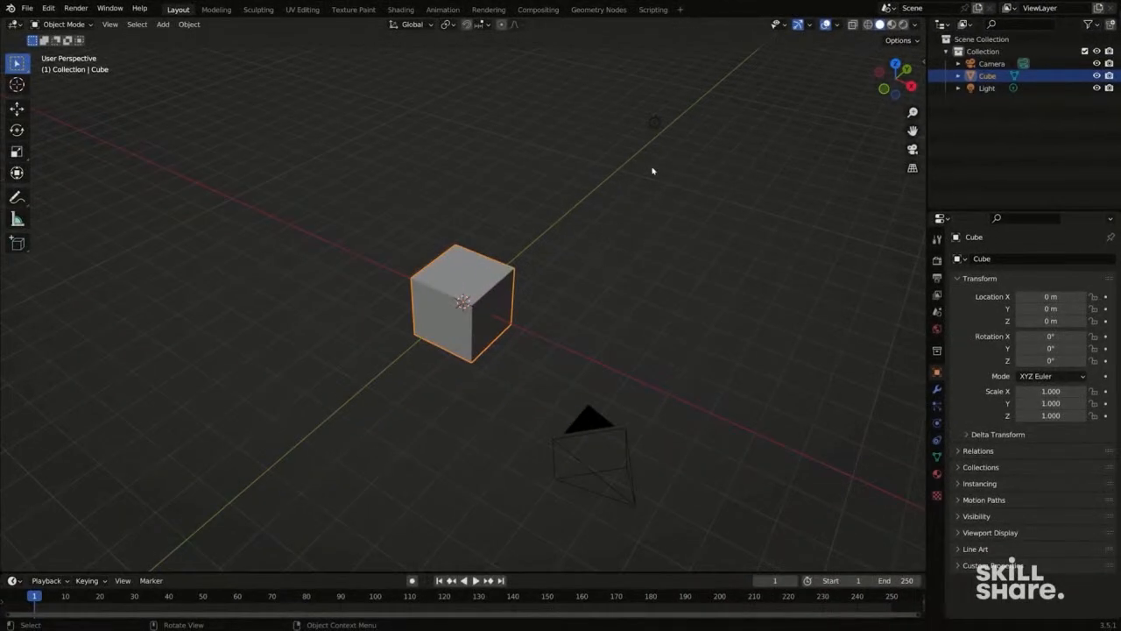
# Select the scene's light, then its camera, and view the camera from another side of the cube.
pyautogui.click(656, 124)
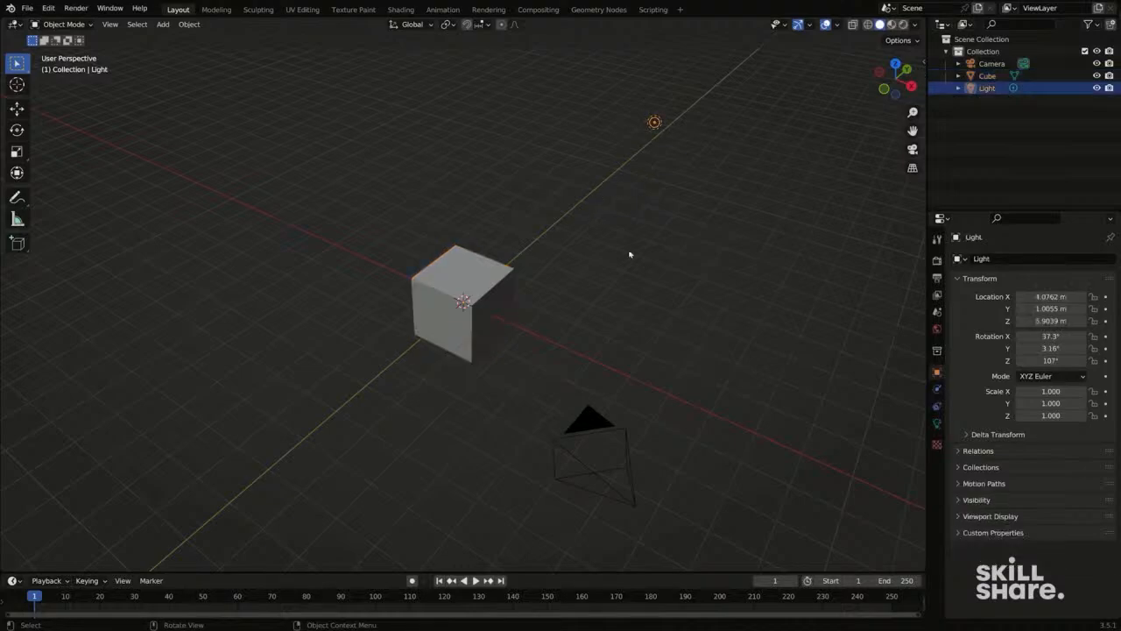
pyautogui.click(594, 415)
pyautogui.moveTo(594, 415); pyautogui.dragTo(558, 400, button='middle')
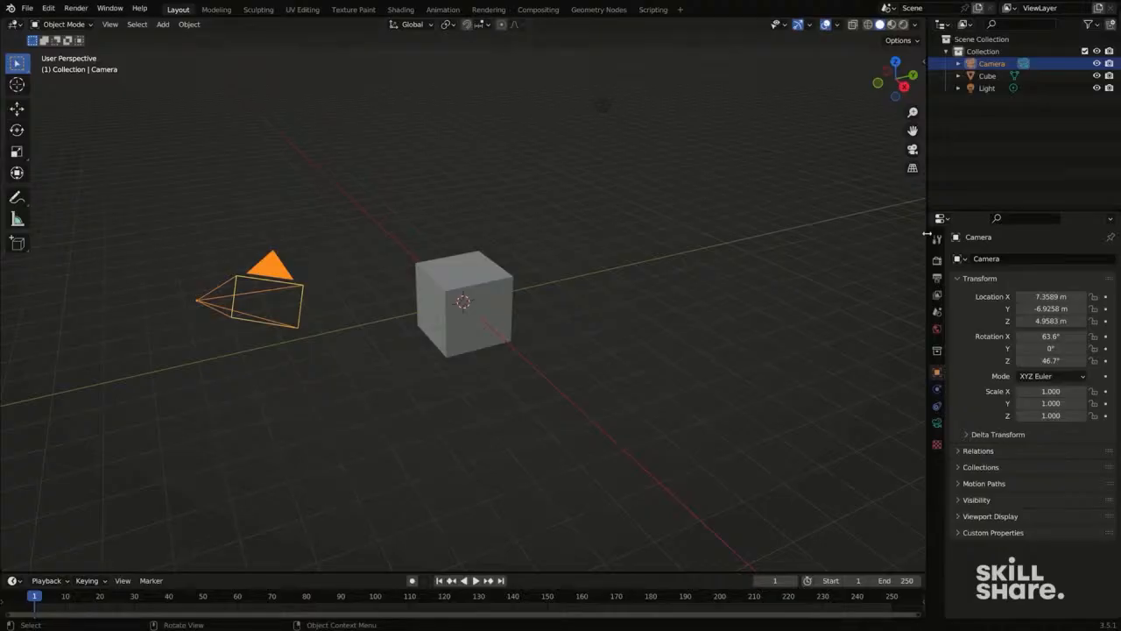
# Enlarge the Outliner and Properties areas and turn both into 3D Viewports, each showing the cube from its own angle.
pyautogui.moveTo(926, 233); pyautogui.dragTo(781, 262)
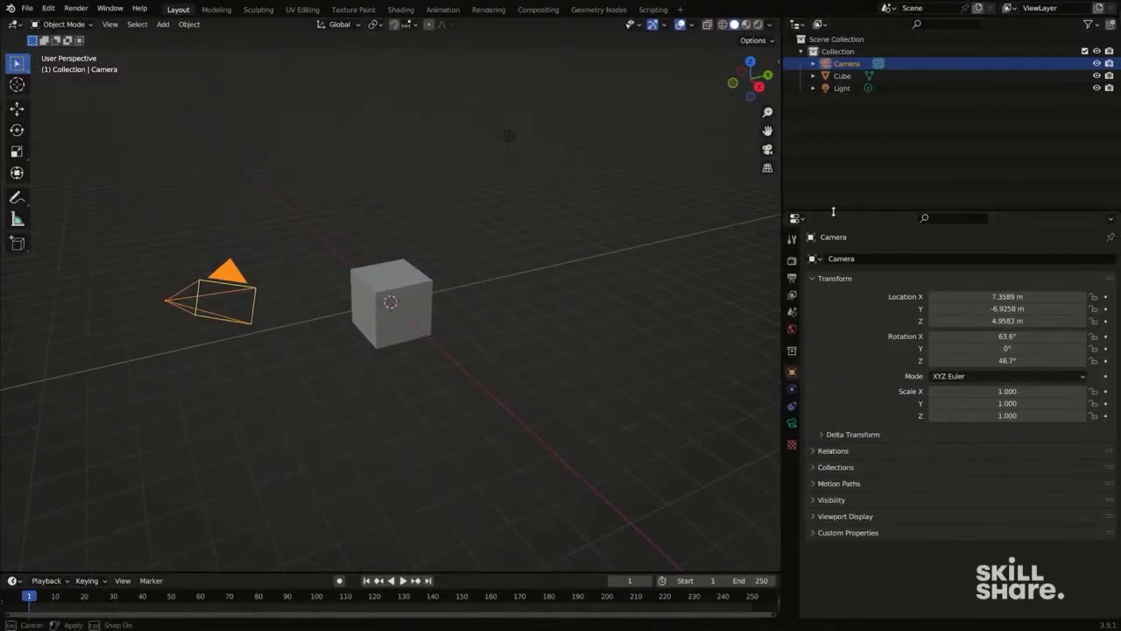
pyautogui.moveTo(833, 211); pyautogui.dragTo(732, 260)
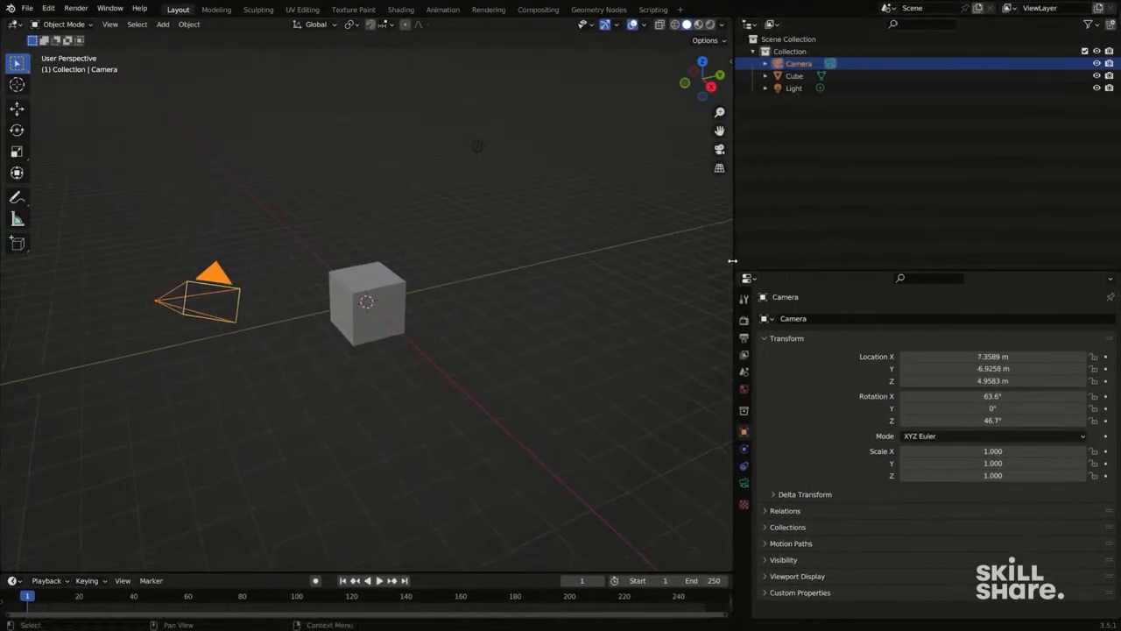
pyautogui.click(750, 25)
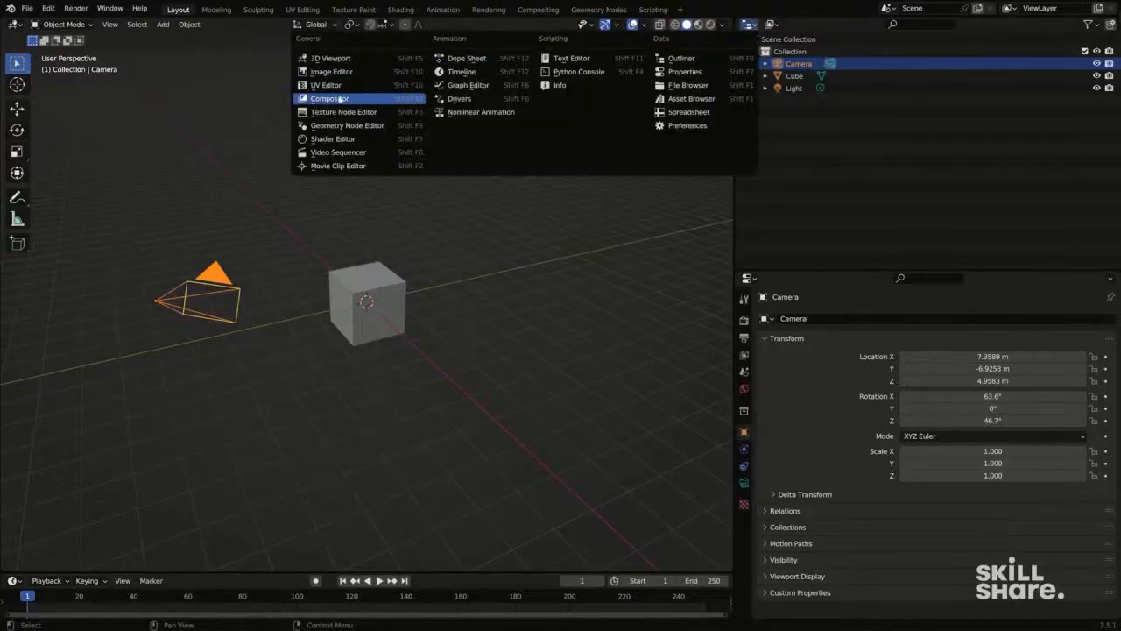
pyautogui.click(342, 59)
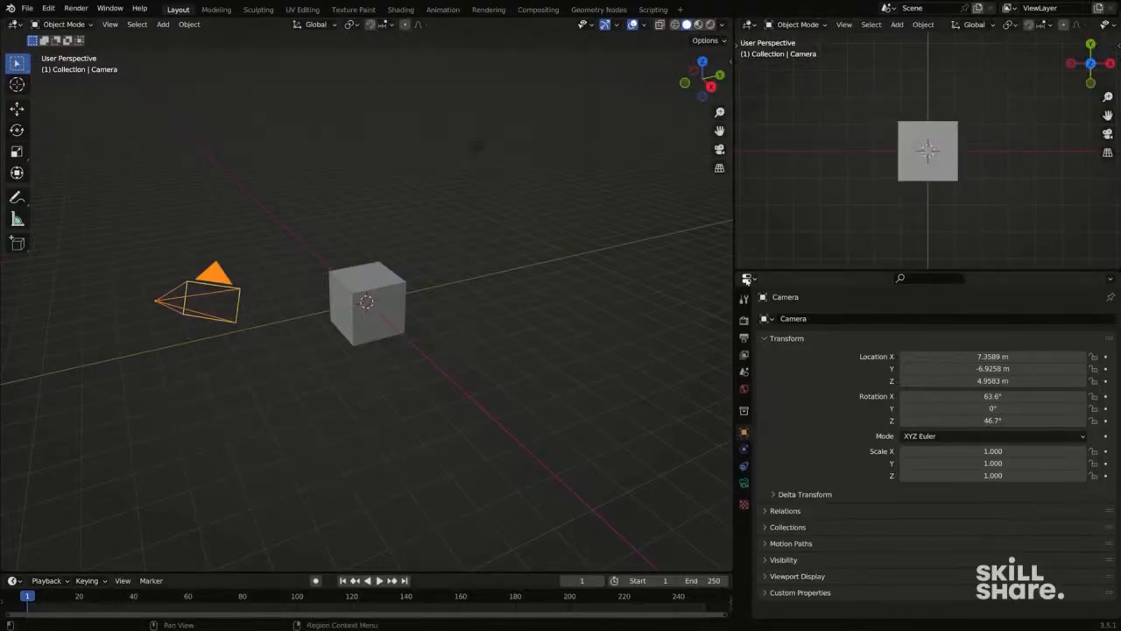
pyautogui.click(746, 279)
pyautogui.click(368, 315)
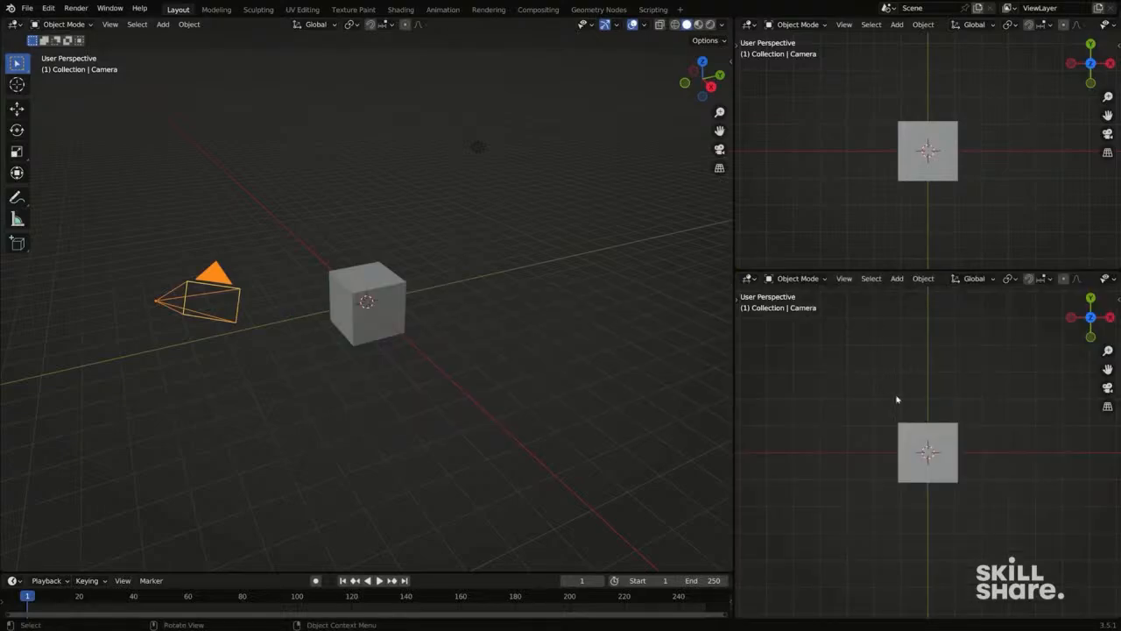
pyautogui.moveTo(885, 426); pyautogui.dragTo(866, 389, button='middle')
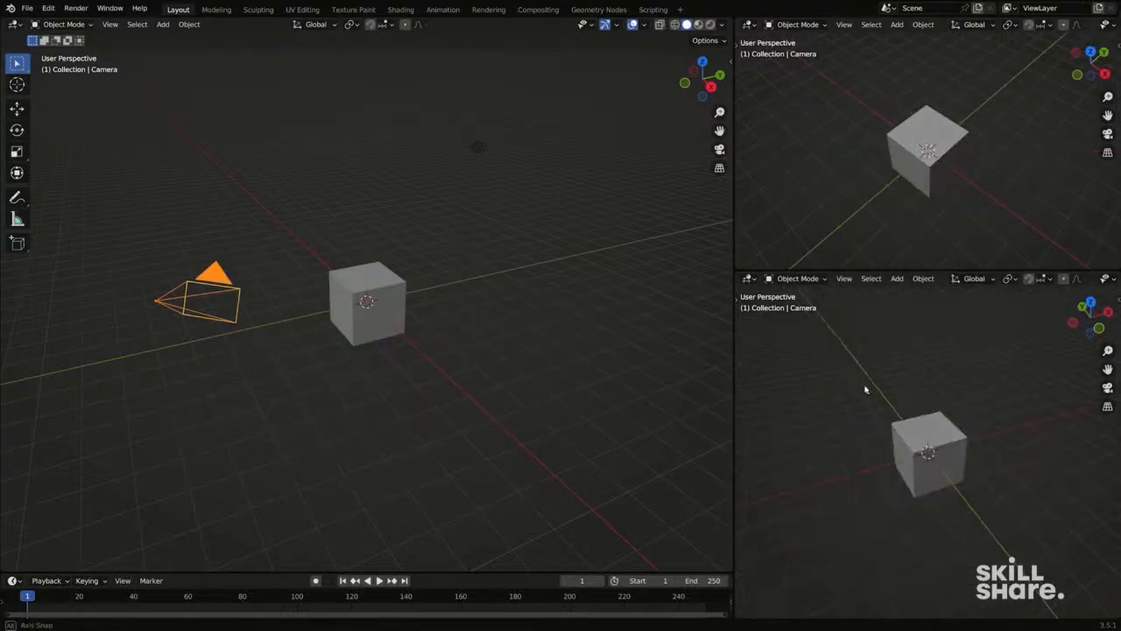
pyautogui.moveTo(440, 341); pyautogui.dragTo(480, 339, button='middle')
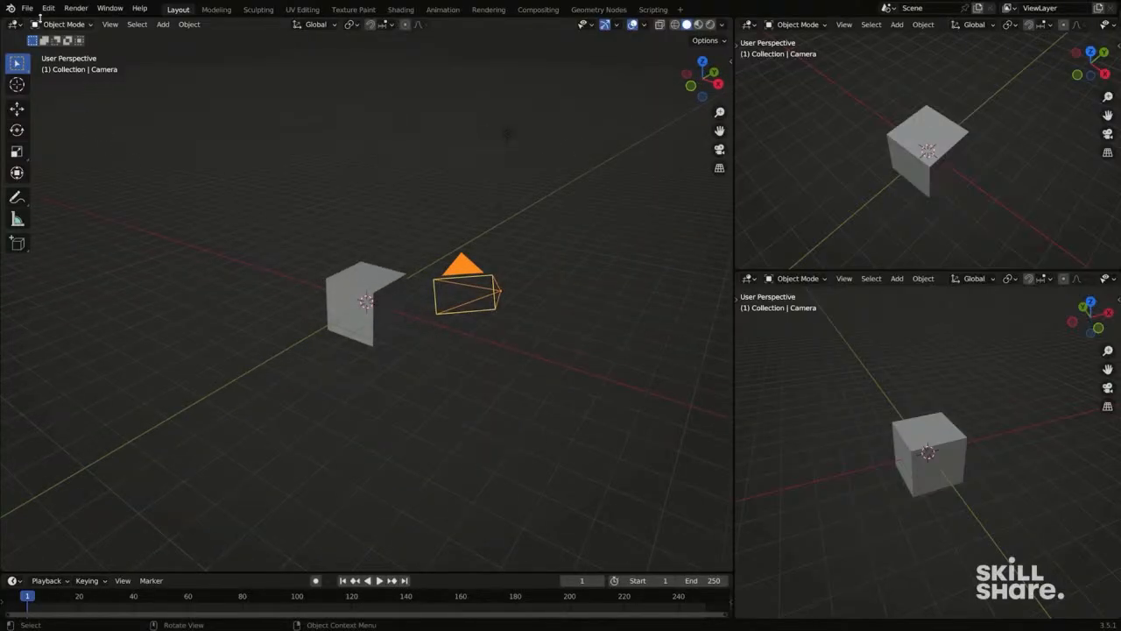
# Start a new General file, discarding the changes to the current one.
pyautogui.click(28, 9)
pyautogui.moveTo(48, 26)
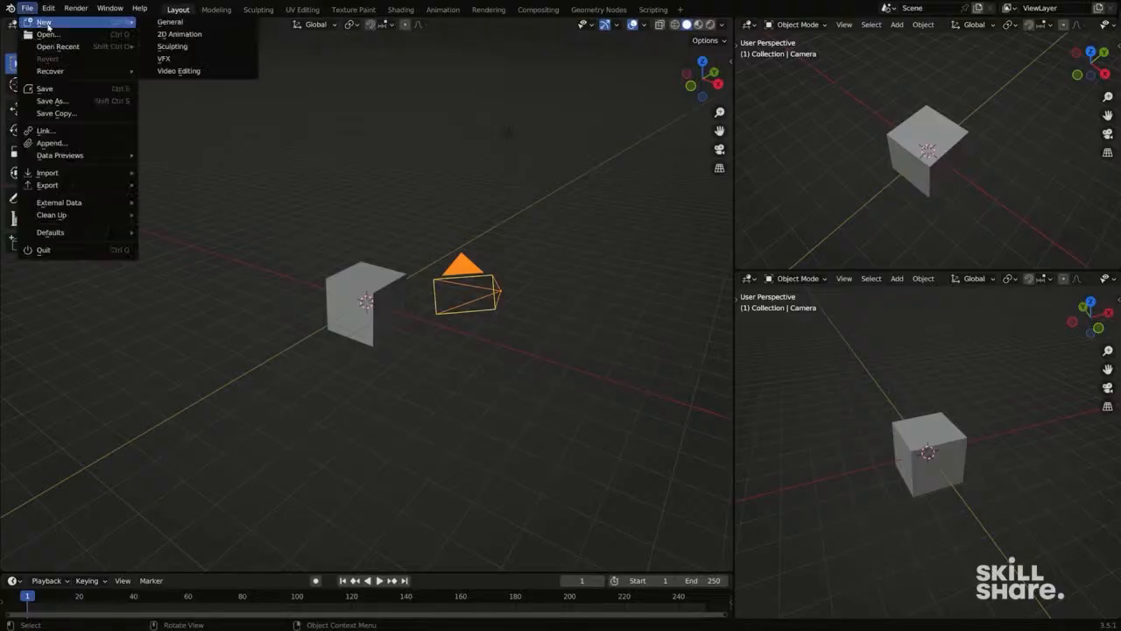
pyautogui.click(183, 33)
pyautogui.click(584, 336)
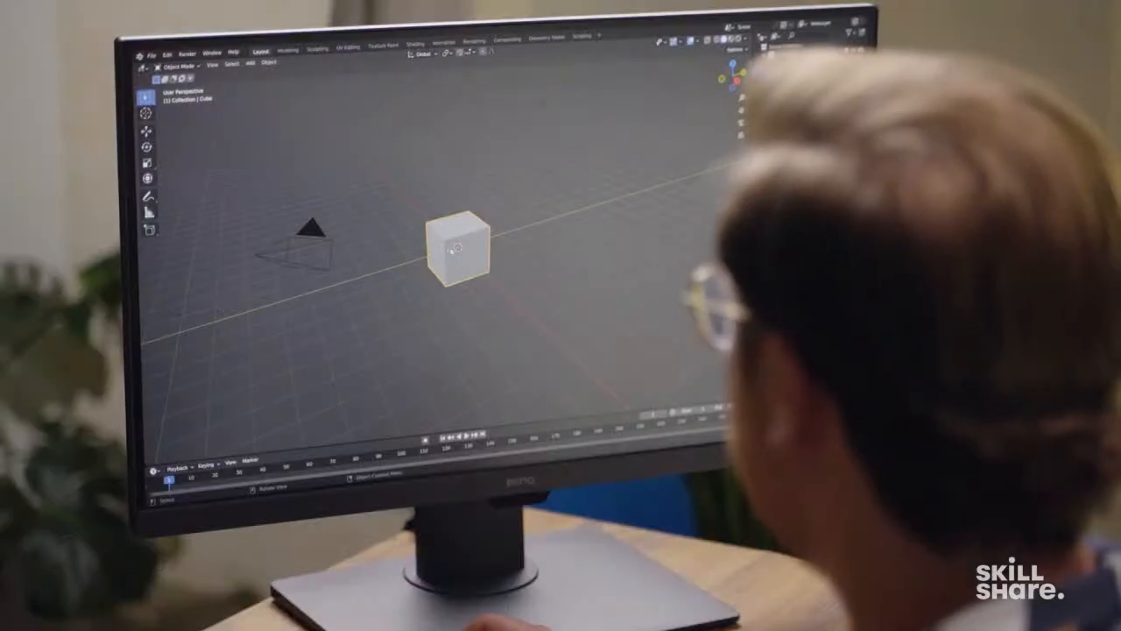
# Orbit and pan the view to see the cube from different angles and at different places in the viewport.
pyautogui.moveTo(452, 249); pyautogui.dragTo(579, 234, button='middle')
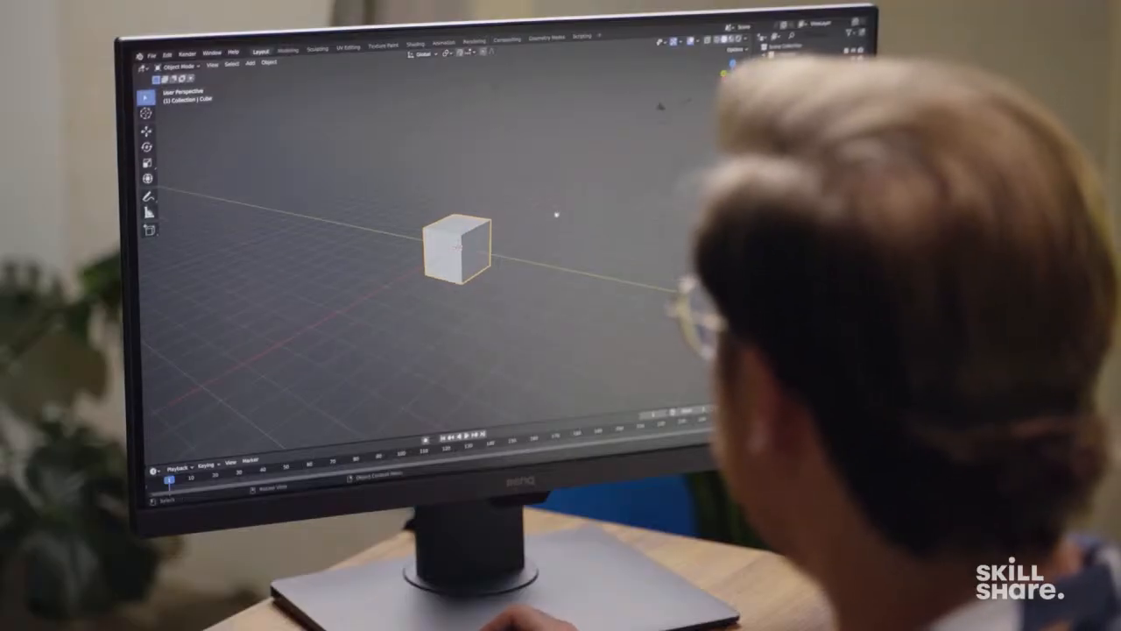
pyautogui.moveTo(586, 195); pyautogui.dragTo(551, 205, button='middle')
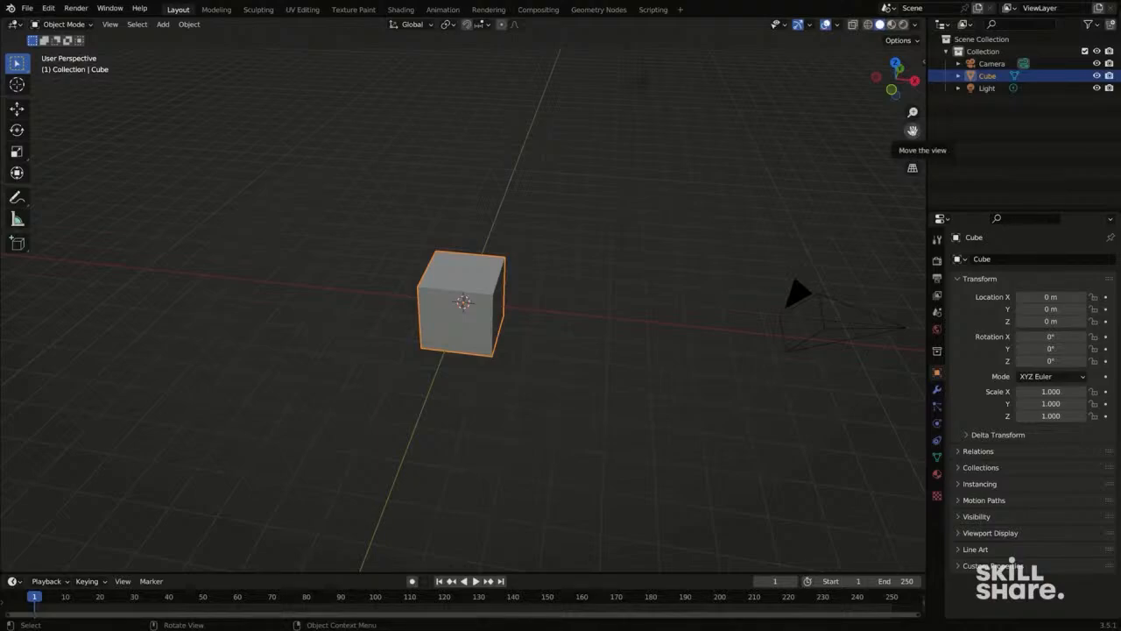
pyautogui.moveTo(913, 131); pyautogui.dragTo(736, 235)
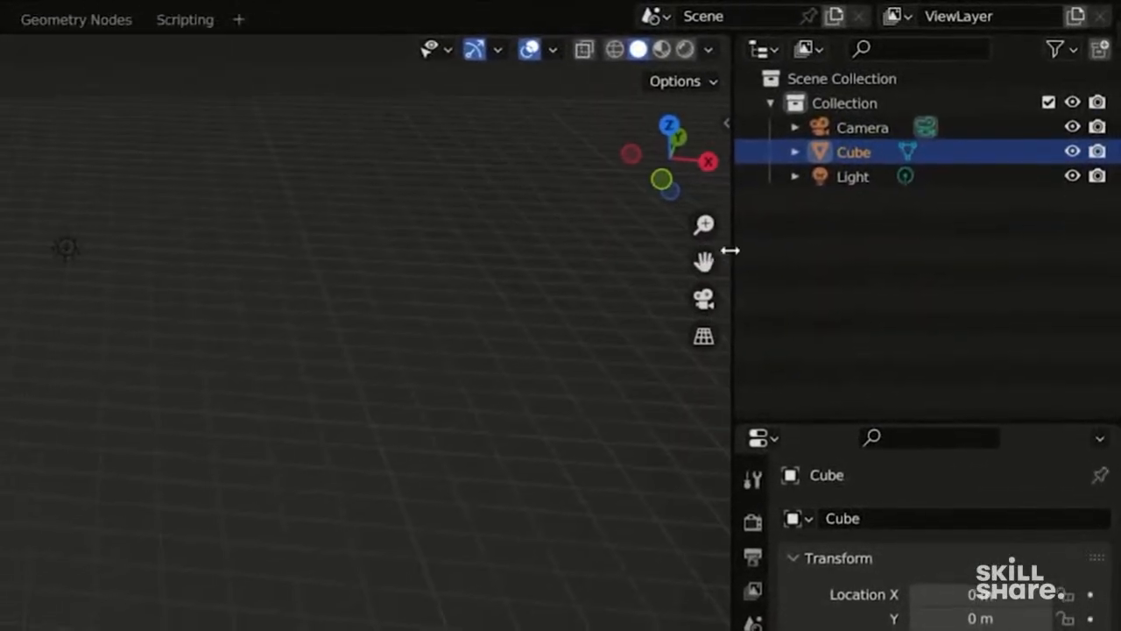
pyautogui.moveTo(809, 194); pyautogui.dragTo(968, 146)
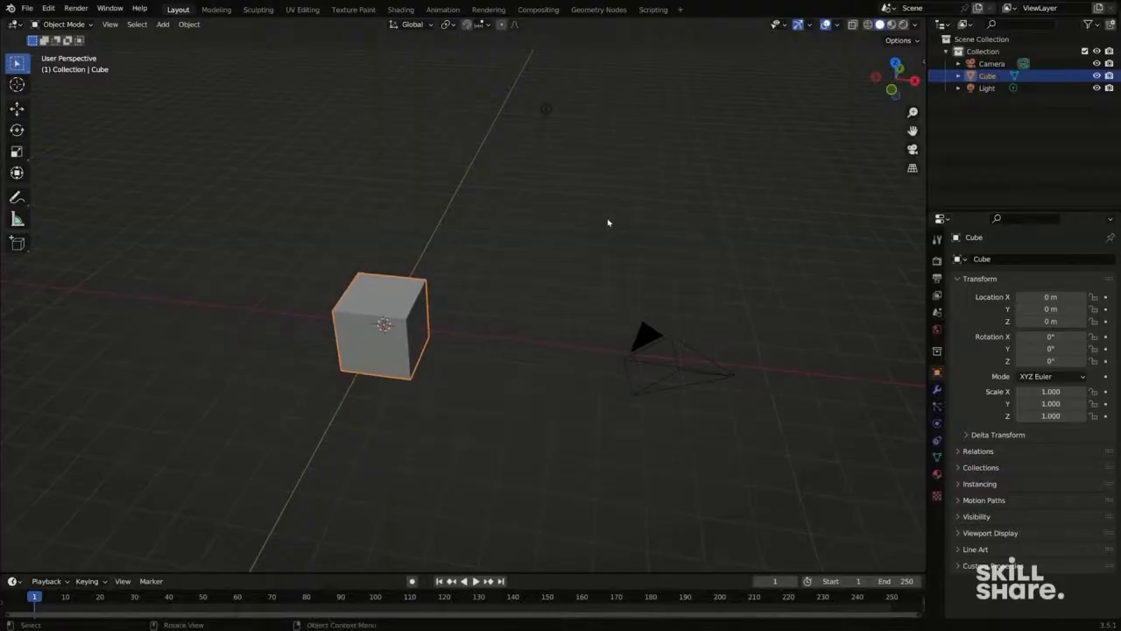
pyautogui.keyDown('shift'); pyautogui.moveTo(437, 304); pyautogui.dragTo(445, 225, button='middle'); pyautogui.keyUp('shift')
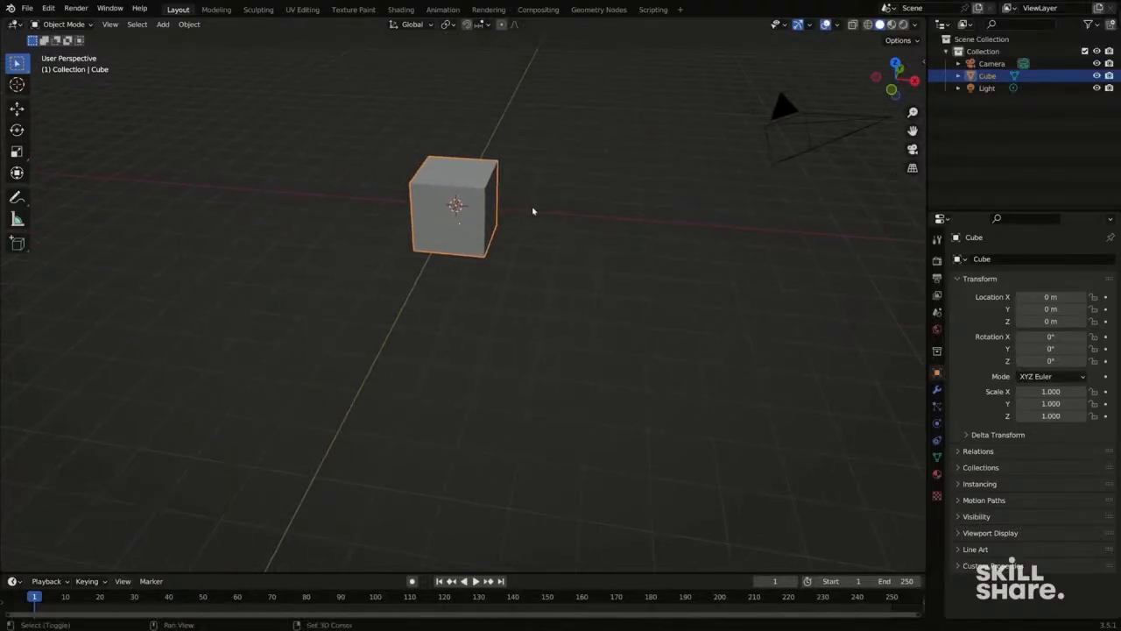
pyautogui.moveTo(532, 211); pyautogui.dragTo(461, 283, button='middle')
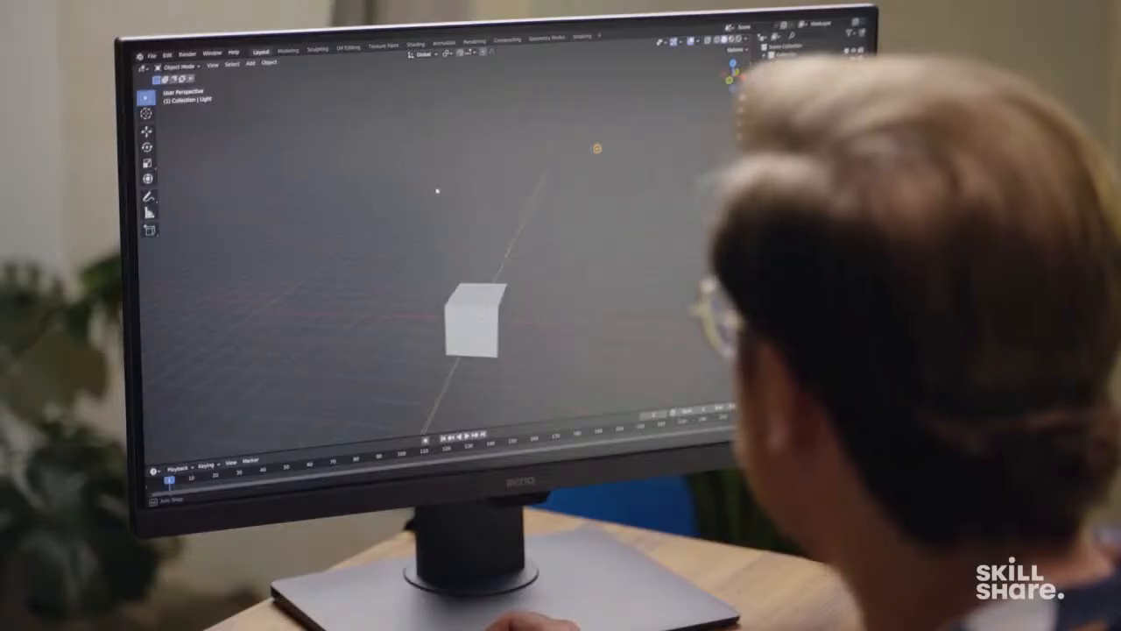
# With the light selected, orbit the view to check which point it pivots around.
pyautogui.moveTo(438, 191); pyautogui.dragTo(450, 184, button='middle')
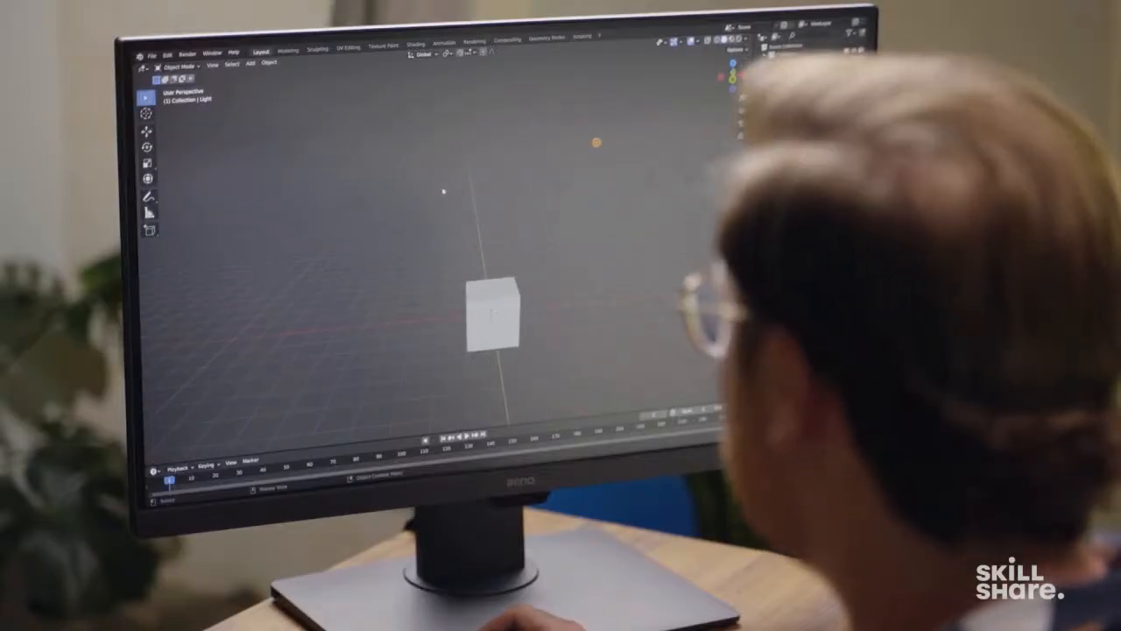
pyautogui.moveTo(468, 187); pyautogui.dragTo(435, 190, button='middle')
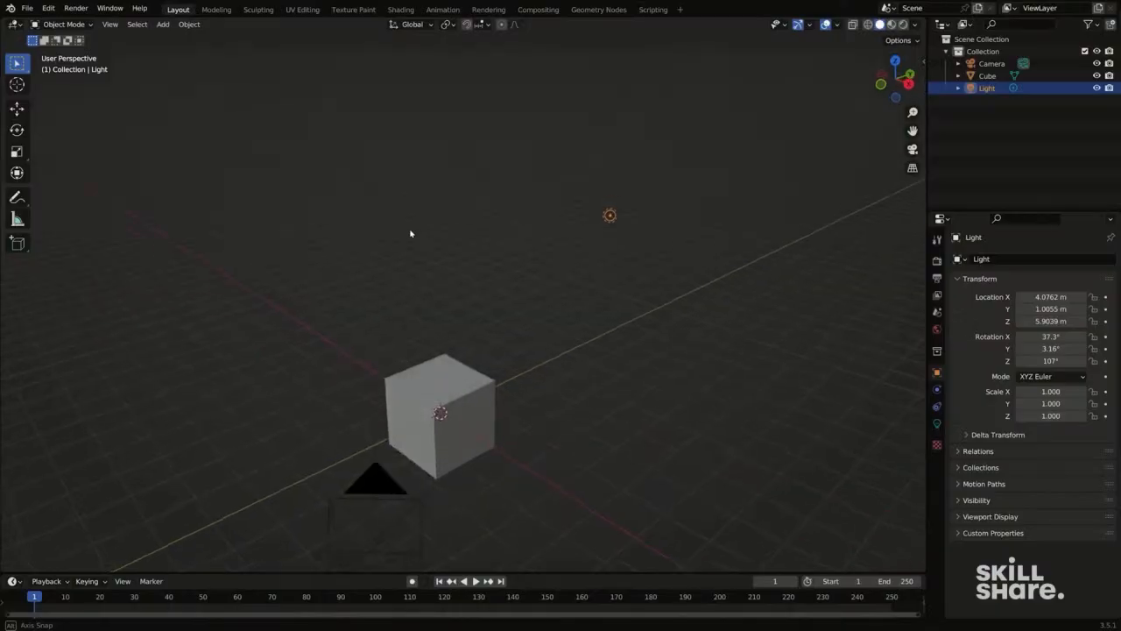
pyautogui.moveTo(410, 233); pyautogui.dragTo(285, 186, button='middle')
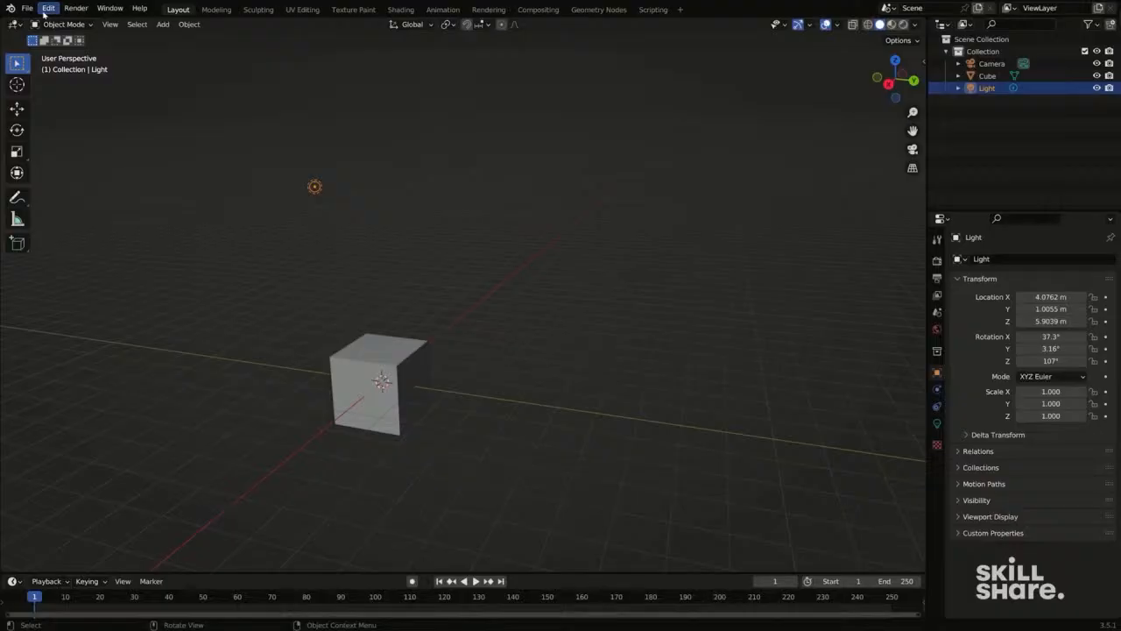
# Enable Orbit Around Selection in the Navigation preferences and close the preferences window.
pyautogui.click(27, 8)
pyautogui.moveTo(48, 8)
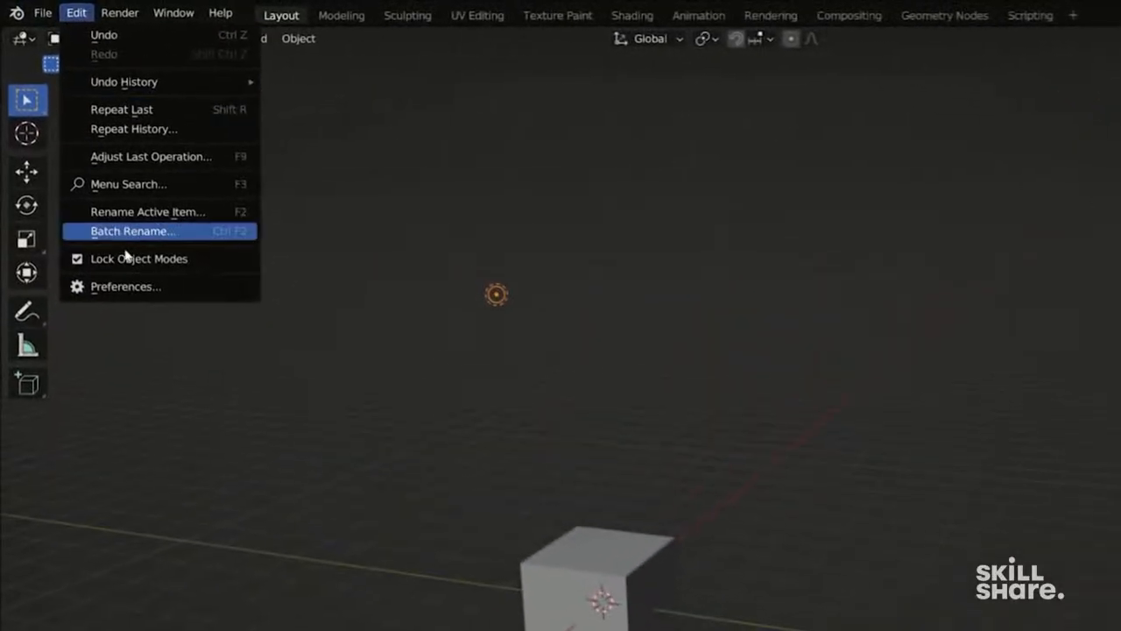
pyautogui.click(131, 288)
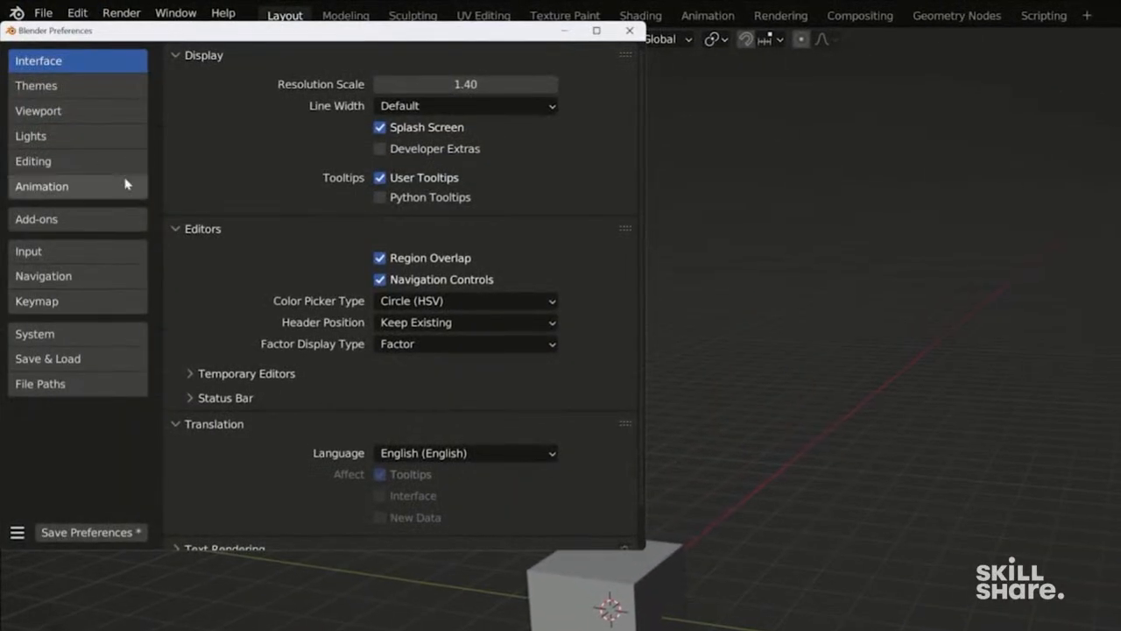
pyautogui.click(92, 110)
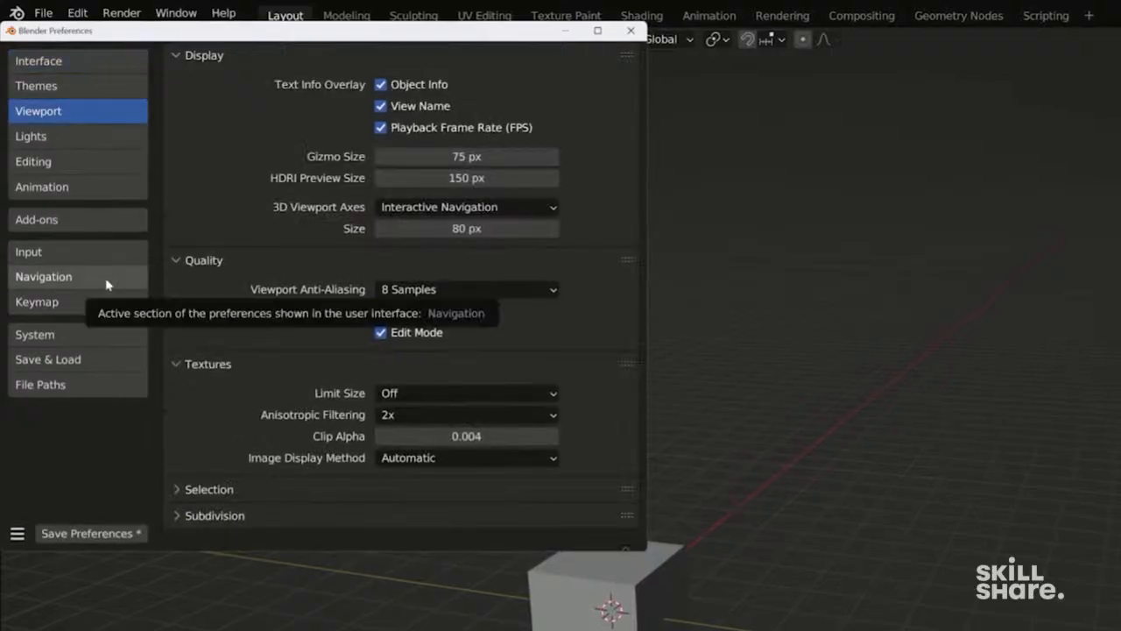
pyautogui.click(127, 275)
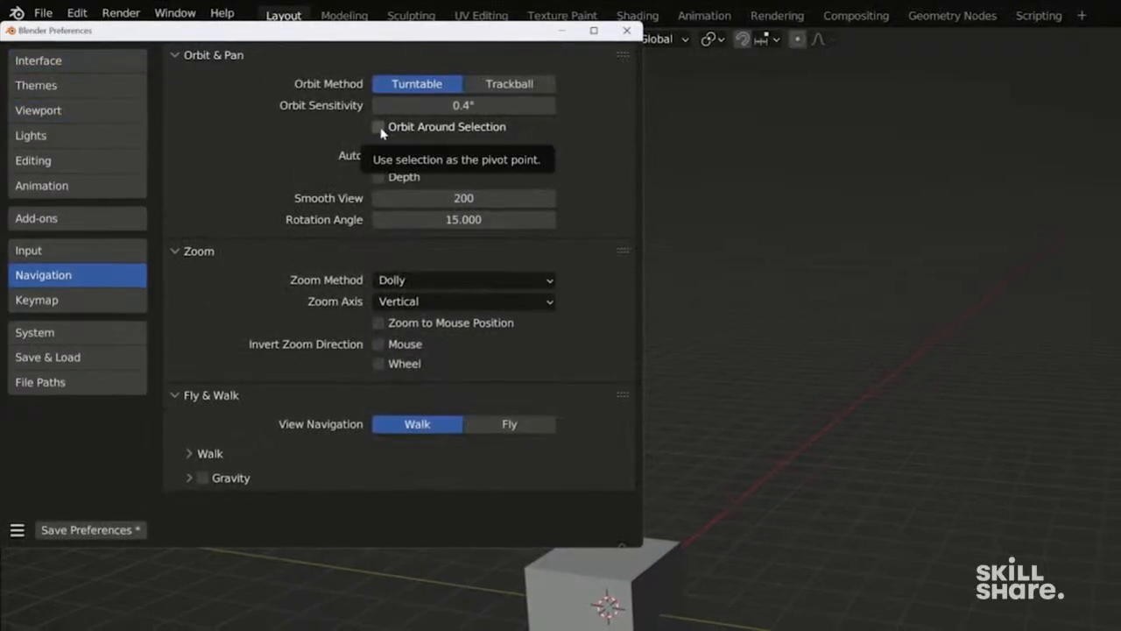
pyautogui.click(378, 127)
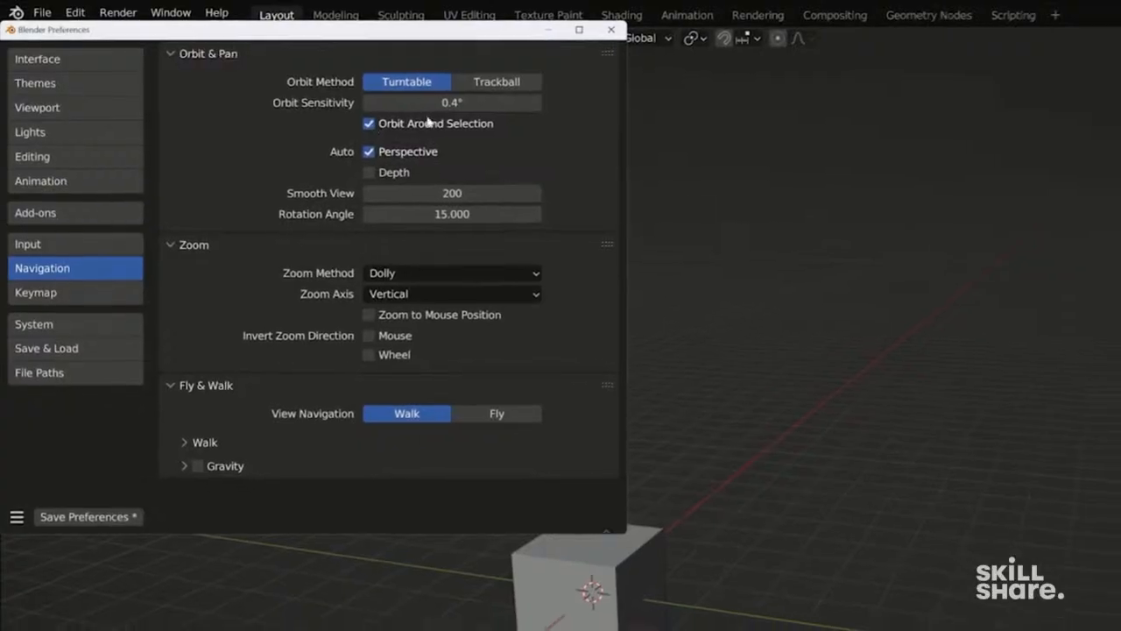
pyautogui.click(460, 23)
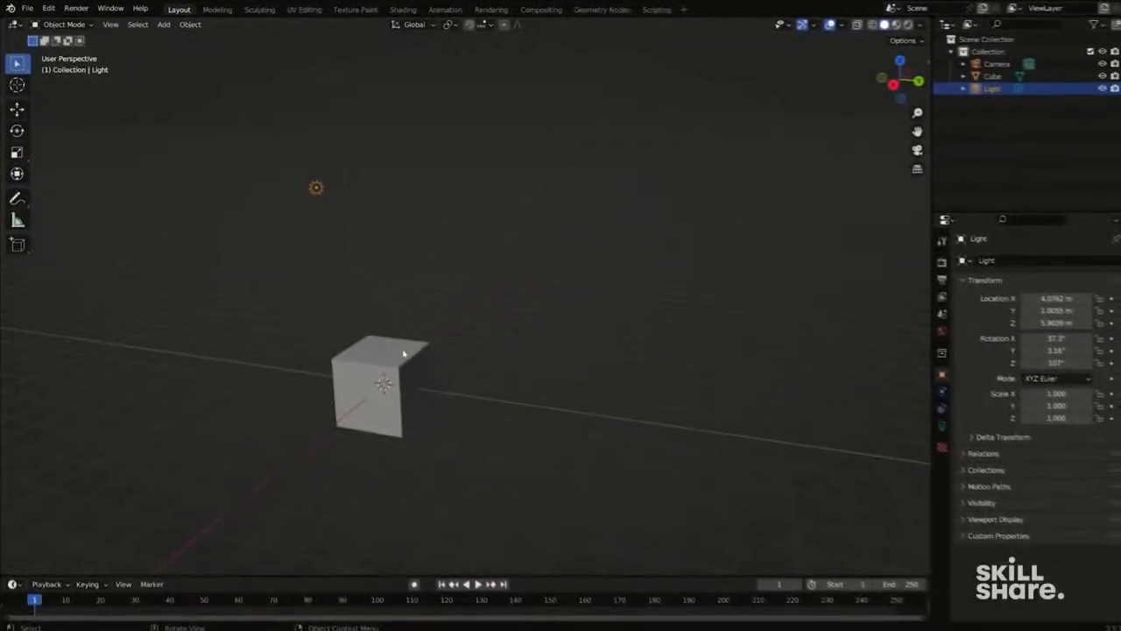
# Select the cube, the light and the camera in turn, orbiting the view to check that each selected object becomes the pivot.
pyautogui.click(470, 409)
pyautogui.moveTo(495, 400); pyautogui.dragTo(459, 397, button='middle')
pyautogui.moveTo(395, 340); pyautogui.dragTo(155, 253, button='middle')
pyautogui.click(299, 253)
pyautogui.click(45, 237)
pyautogui.moveTo(45, 236); pyautogui.dragTo(280, 301, button='middle')
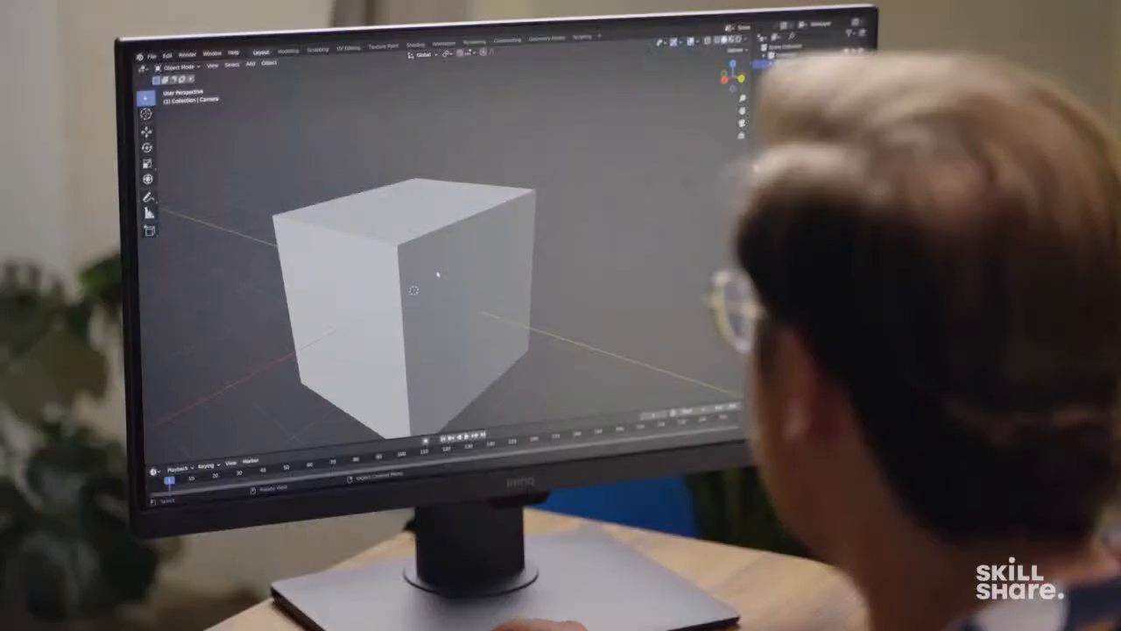
# Zoom and pan the view between the cube and the camera to compare how zooming behaves around the viewport centre.
pyautogui.scroll(-2, 433, 270)
pyautogui.scroll(1, 433, 267)
pyautogui.keyDown('shift'); pyautogui.moveTo(432, 263); pyautogui.dragTo(470, 272, button='middle'); pyautogui.keyUp('shift')
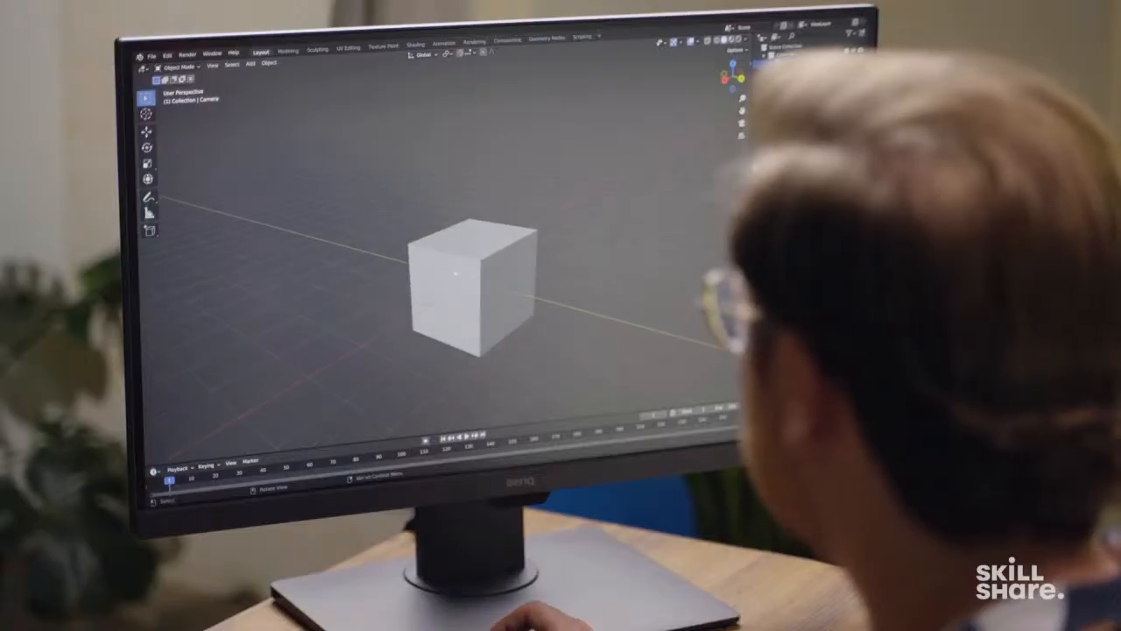
pyautogui.scroll(-3, 470, 270)
pyautogui.scroll(3, 387, 267)
pyautogui.keyDown('shift'); pyautogui.moveTo(288, 220); pyautogui.dragTo(399, 239, button='middle'); pyautogui.keyUp('shift')
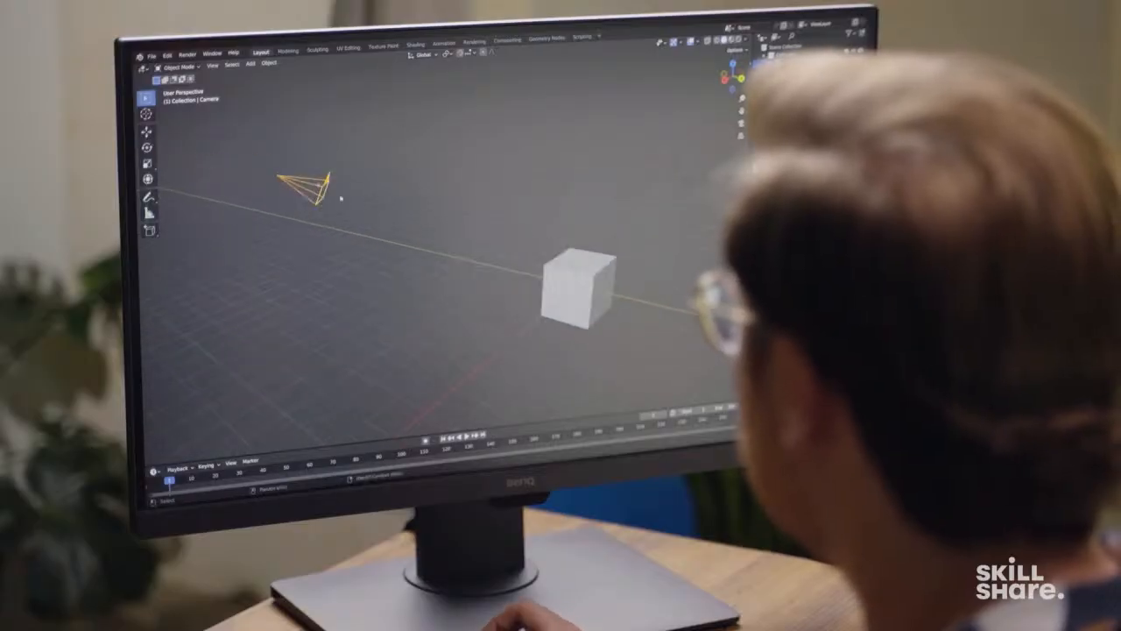
pyautogui.scroll(3, 340, 198)
pyautogui.keyDown('shift'); pyautogui.moveTo(272, 187); pyautogui.dragTo(448, 257, button='middle'); pyautogui.keyUp('shift')
pyautogui.scroll(-5, 447, 257)
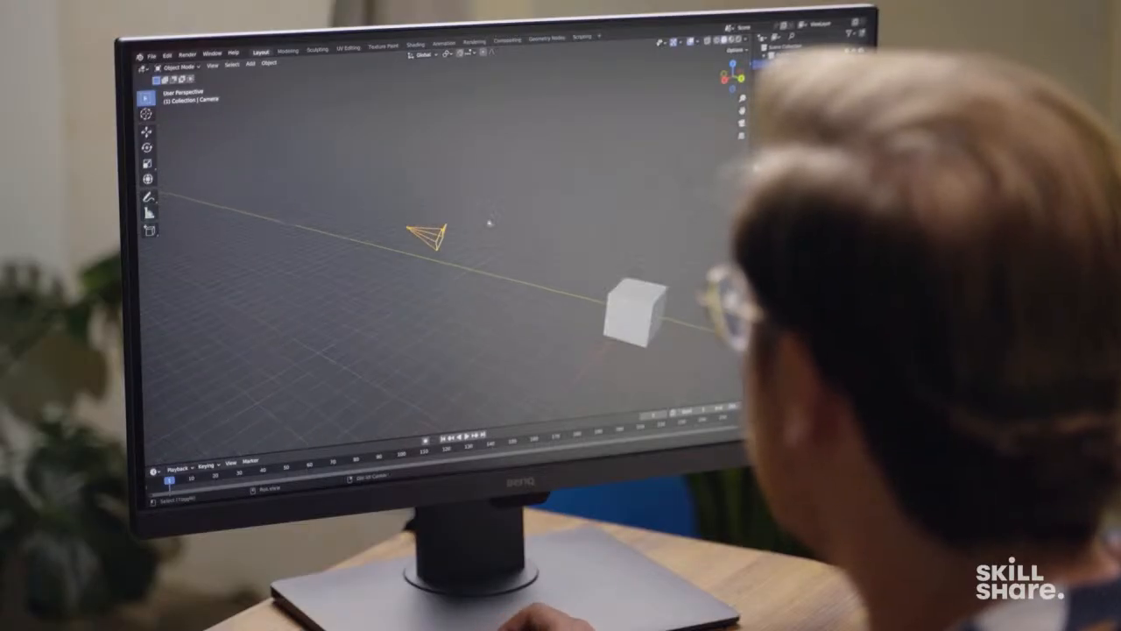
pyautogui.keyDown('shift'); pyautogui.moveTo(491, 223); pyautogui.dragTo(313, 188, button='middle'); pyautogui.keyUp('shift')
pyautogui.keyDown('shift'); pyautogui.moveTo(388, 201); pyautogui.dragTo(336, 188, button='middle'); pyautogui.keyUp('shift')
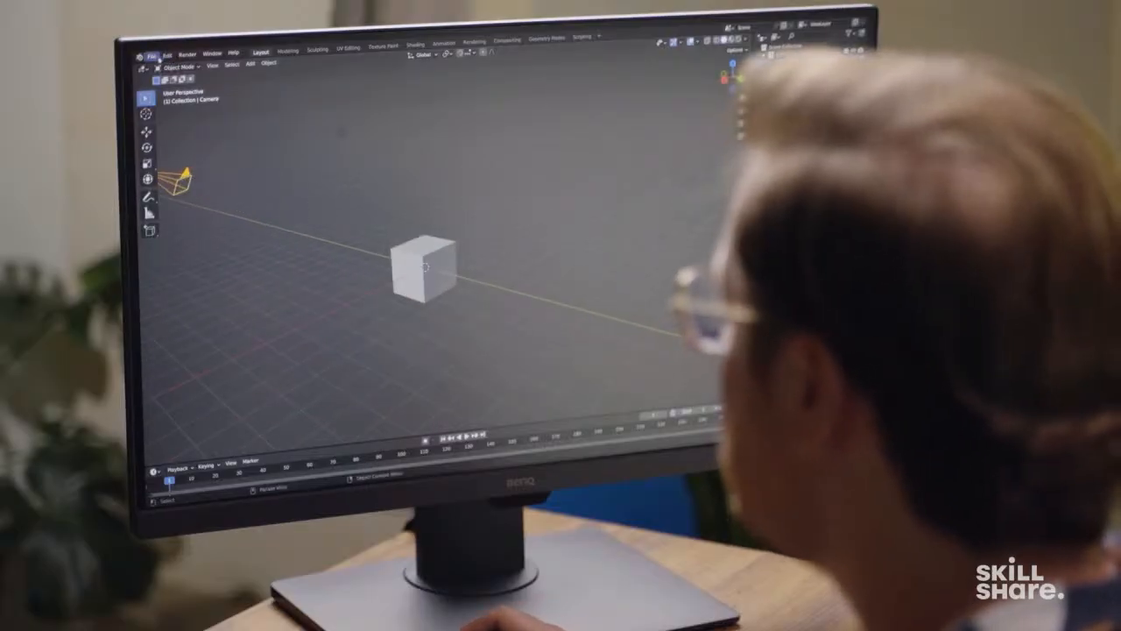
# Enable Zoom to Mouse Position in the Navigation preferences and close the preferences window.
pyautogui.click(167, 56)
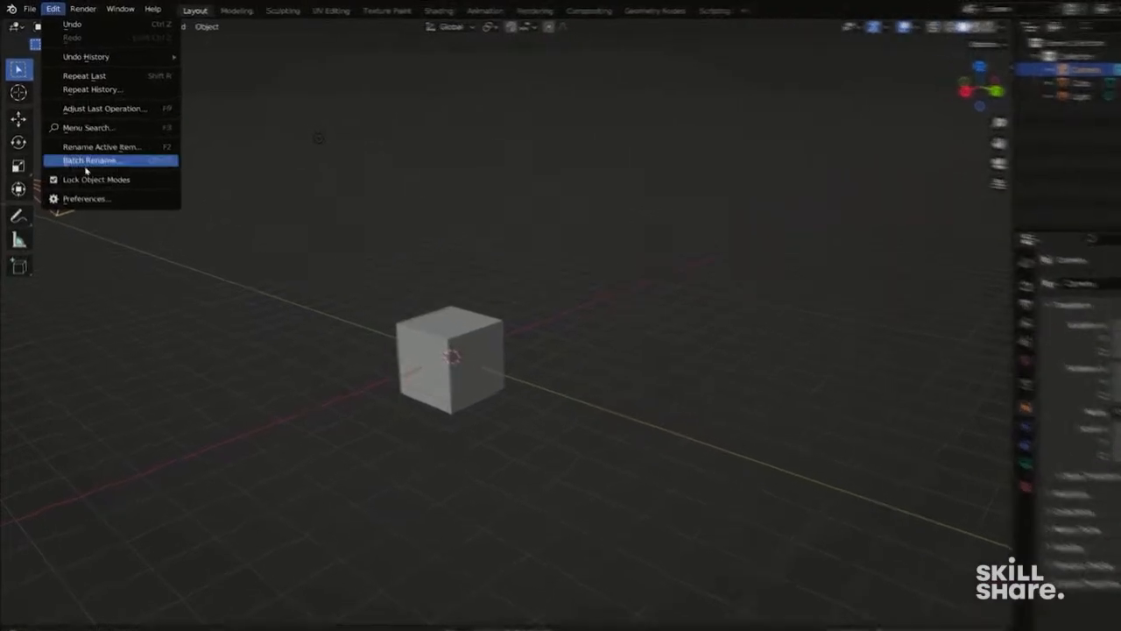
pyautogui.click(86, 198)
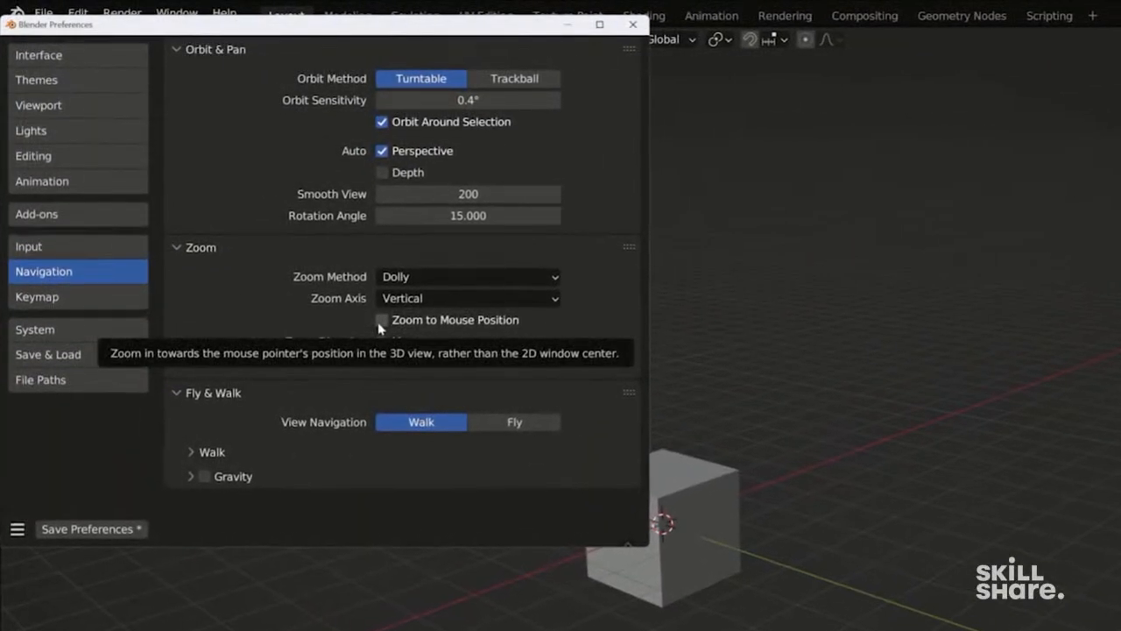
pyautogui.click(381, 324)
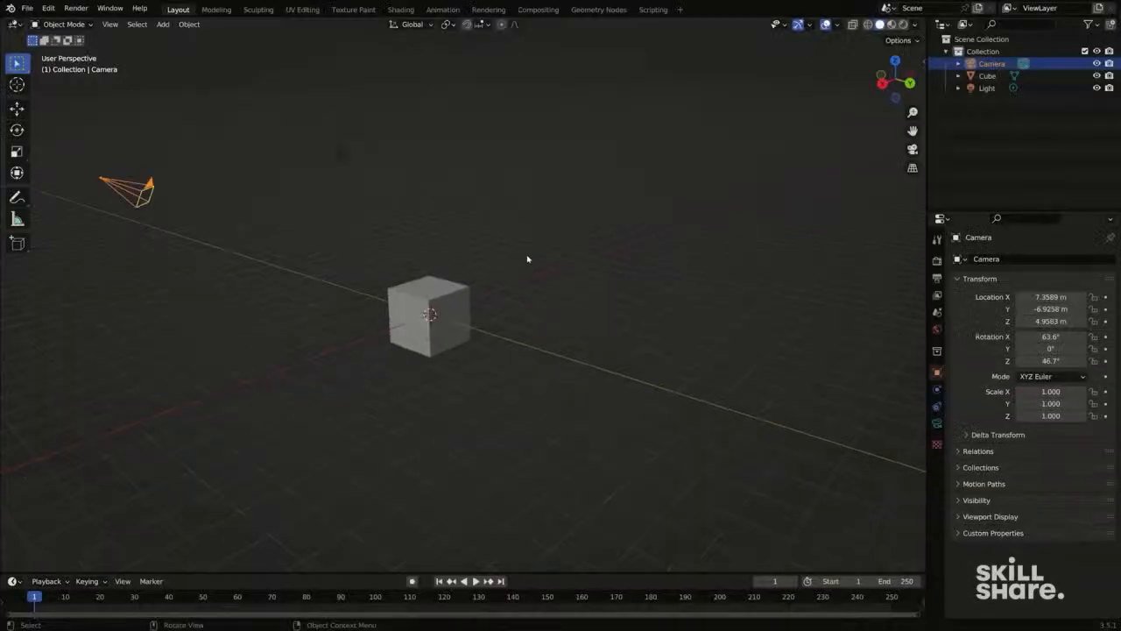
# Zoom in and out with the pointer at different places in the viewport to check the zoom-to-pointer behaviour.
pyautogui.scroll(-1, 713, 248)
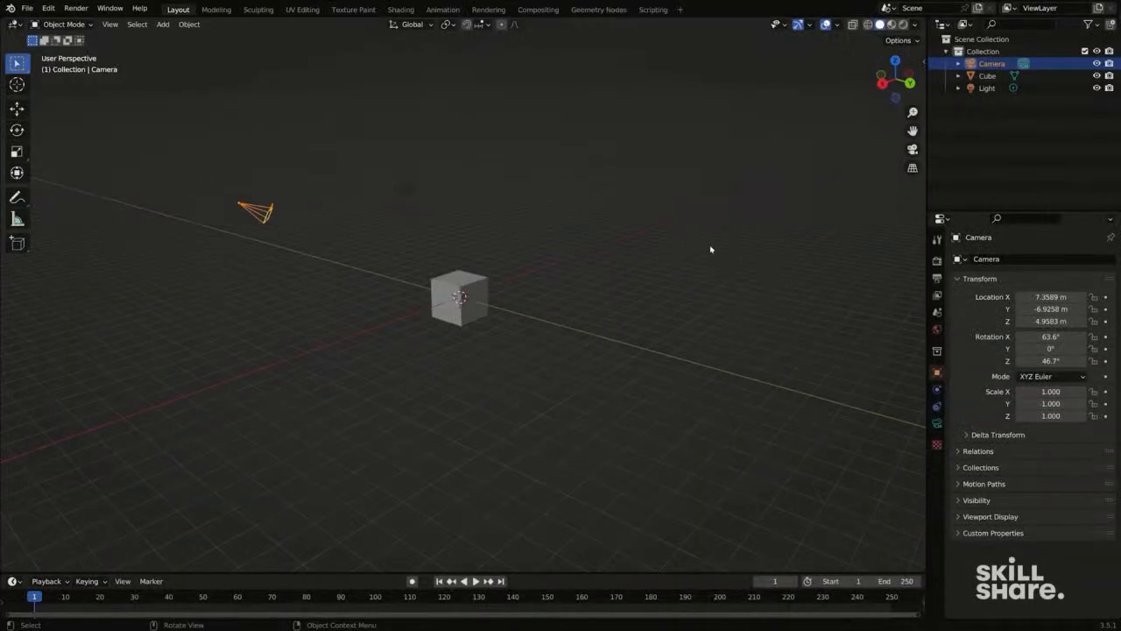
pyautogui.scroll(5, 715, 248)
pyautogui.scroll(-3, 716, 248)
pyautogui.scroll(3, 267, 275)
pyautogui.scroll(-2, 262, 273)
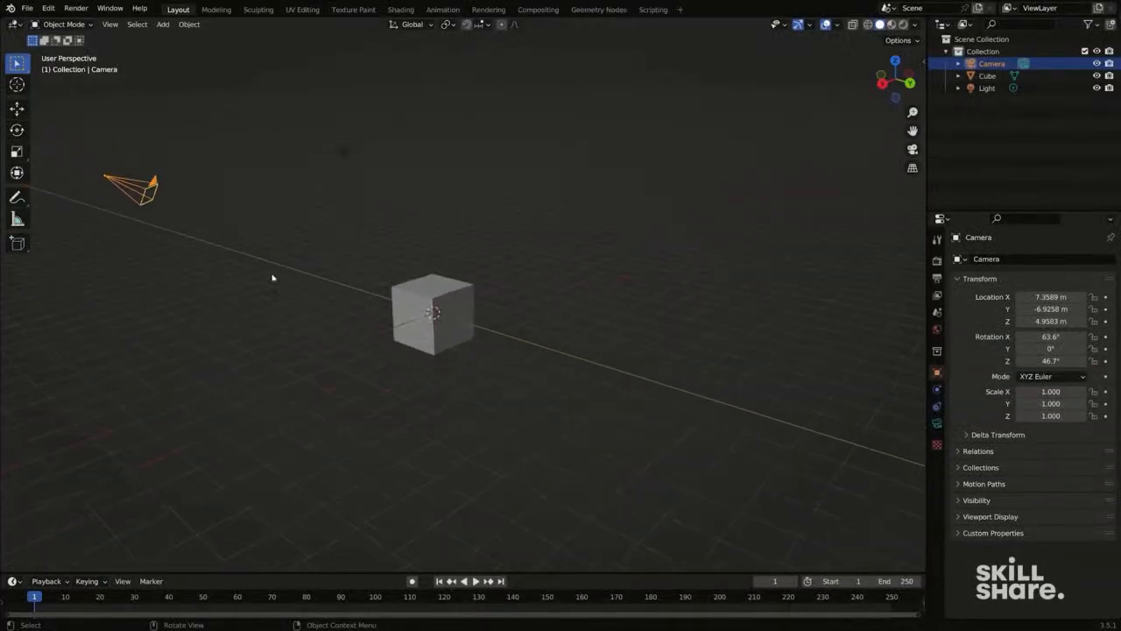
pyautogui.scroll(2, 272, 273)
# Orbit around the selected cube, switch to the camera view, and select the camera by its frame.
pyautogui.click(526, 324)
pyautogui.moveTo(526, 323); pyautogui.dragTo(389, 306, button='middle')
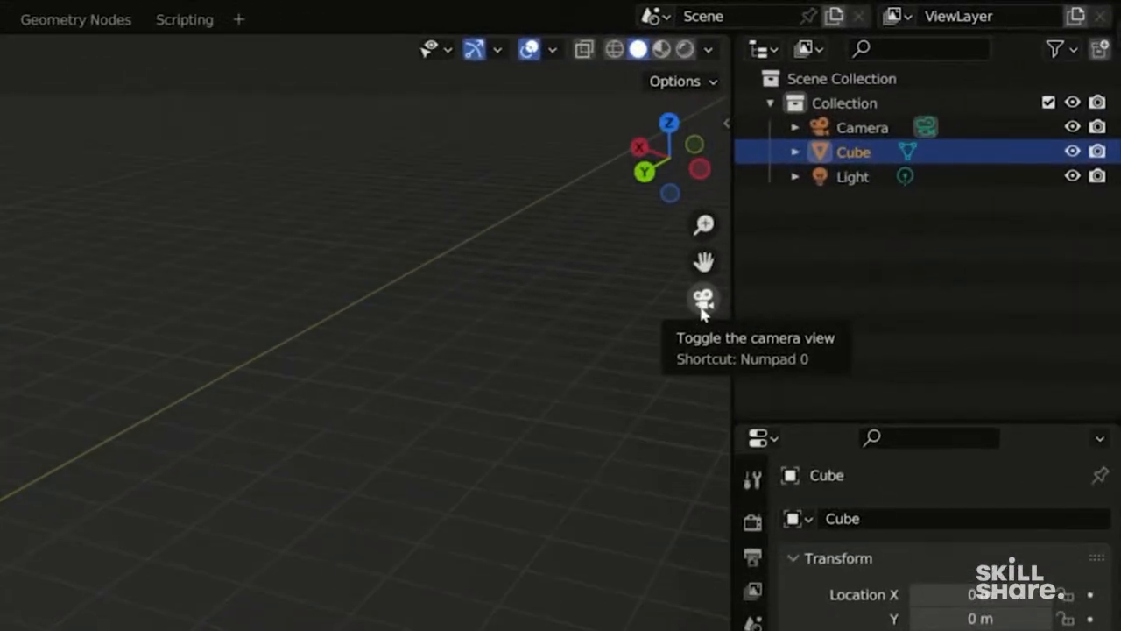
pyautogui.click(702, 312)
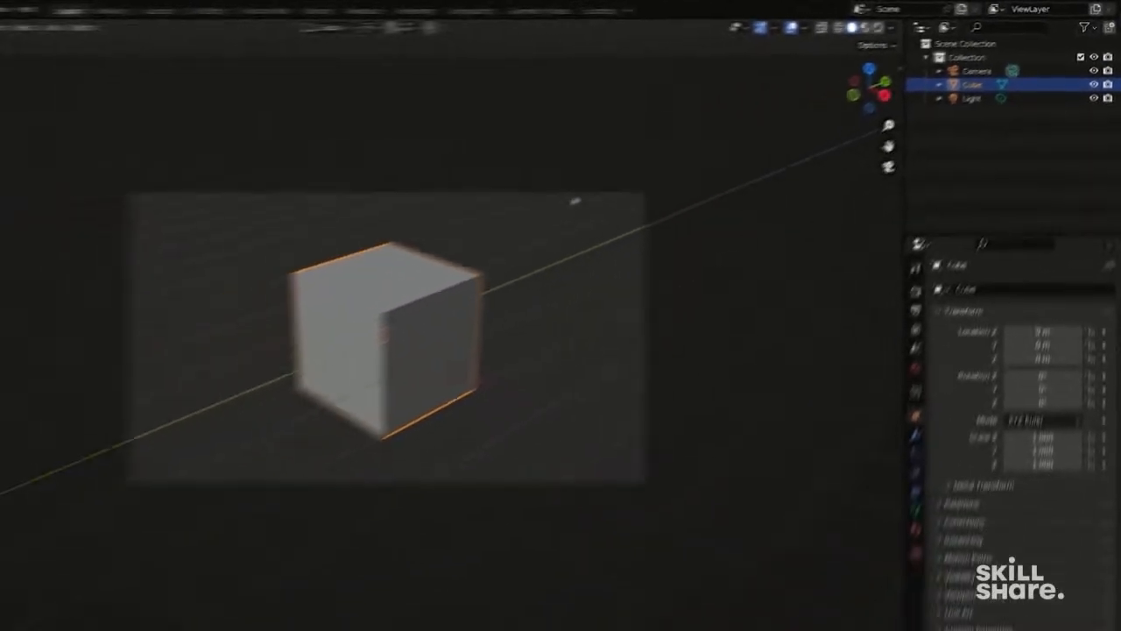
pyautogui.click(162, 345)
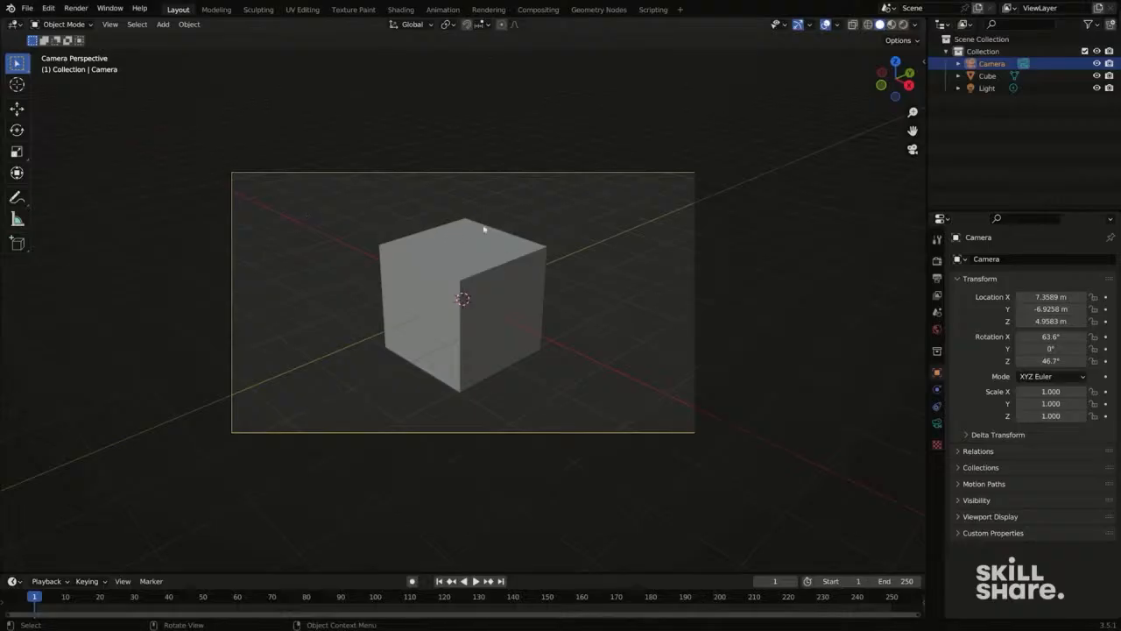
# Orbit and pan out of the camera view, and return to looking through the camera.
pyautogui.moveTo(684, 228); pyautogui.dragTo(657, 227, button='middle')
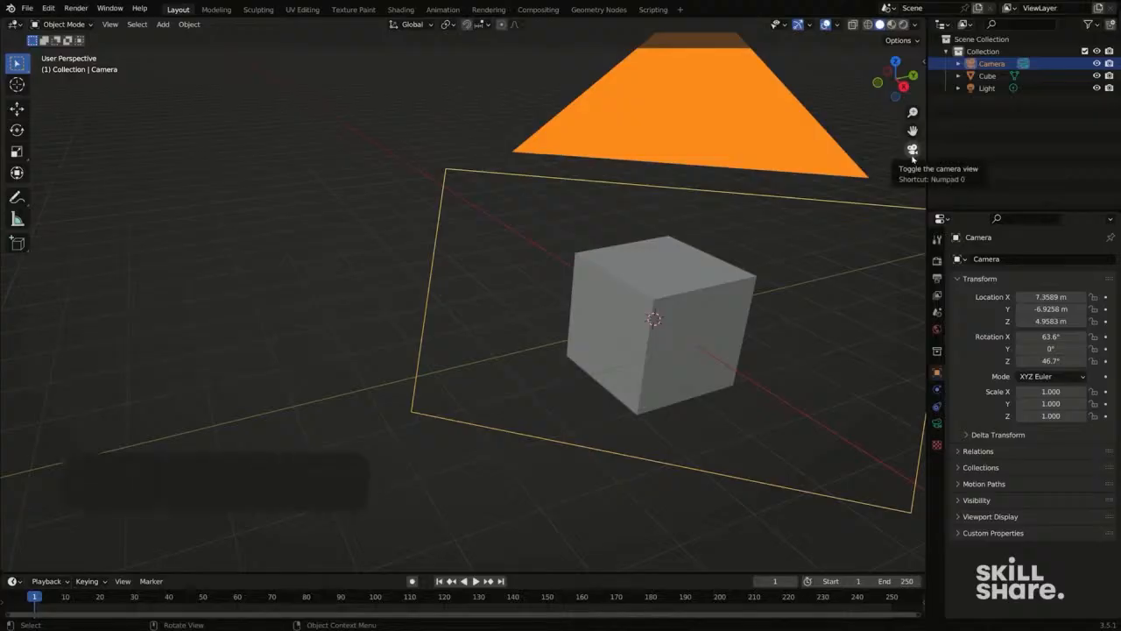
pyautogui.keyDown('shift'); pyautogui.moveTo(759, 221); pyautogui.dragTo(689, 204, button='middle'); pyautogui.keyUp('shift')
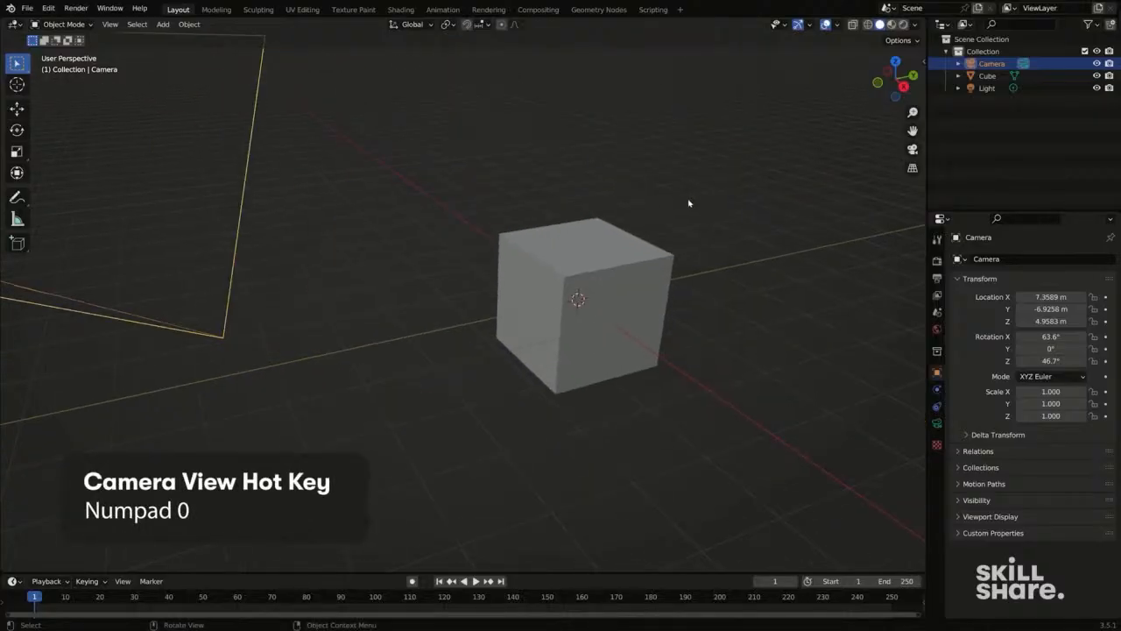
pyautogui.press('KP_0')
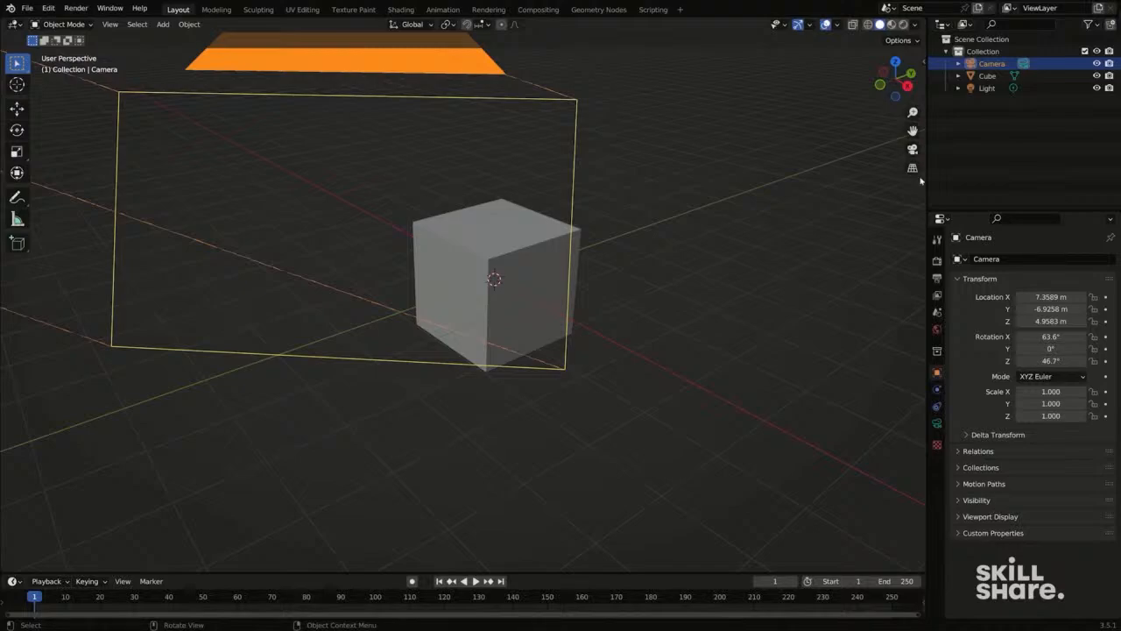
# Look up the preset viewpoints and their shortcuts, from Camera to Left.
pyautogui.click(112, 25)
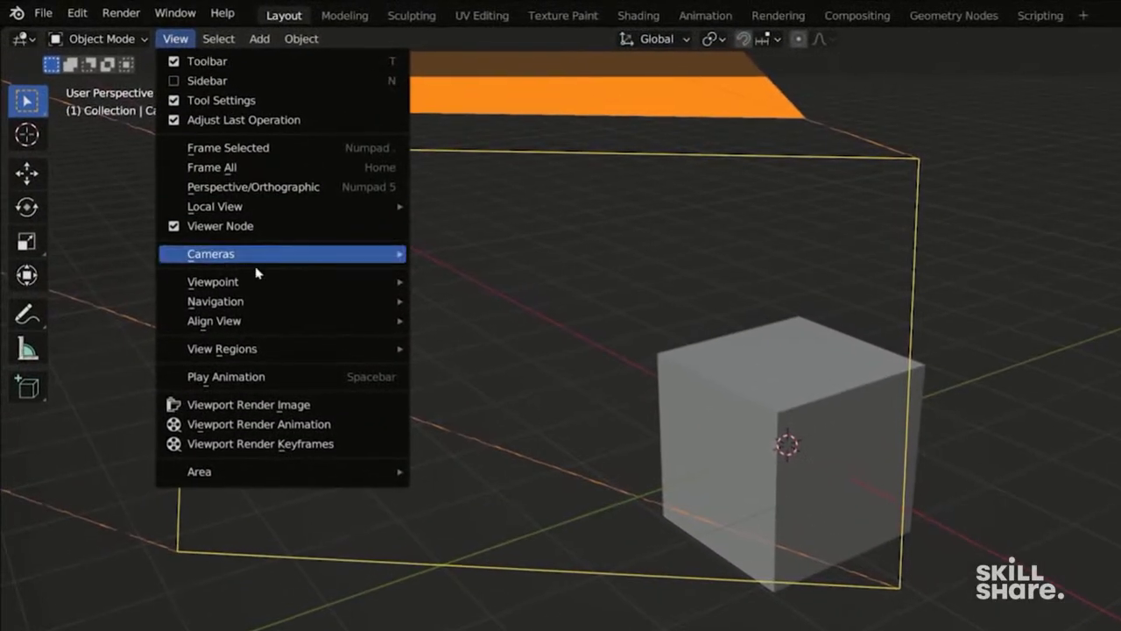
pyautogui.moveTo(259, 283)
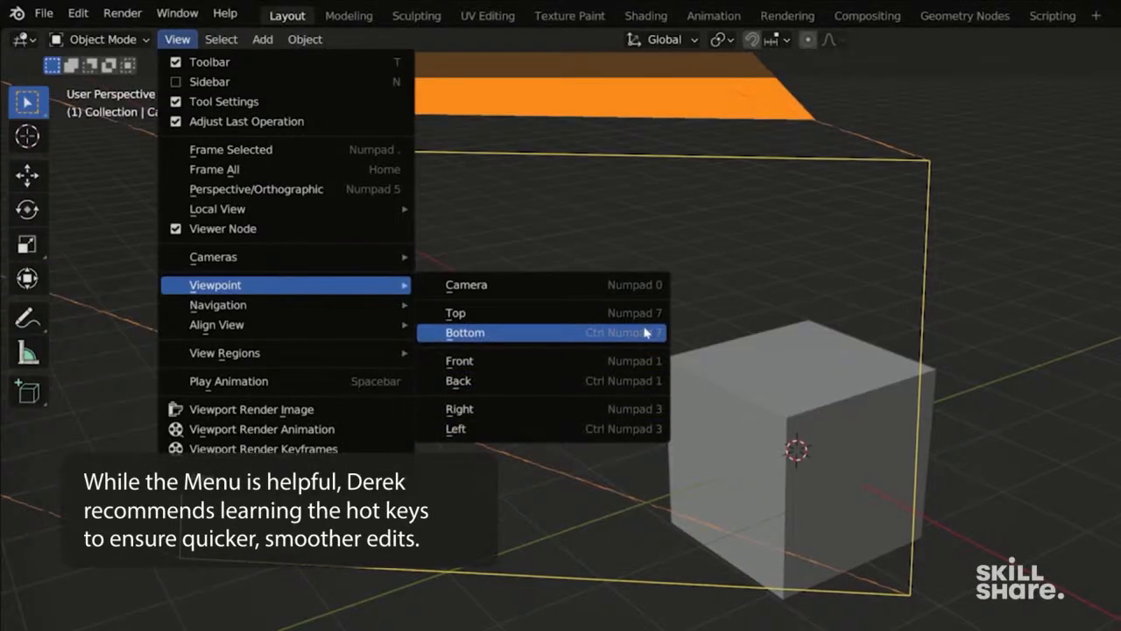
pyautogui.moveTo(298, 359)
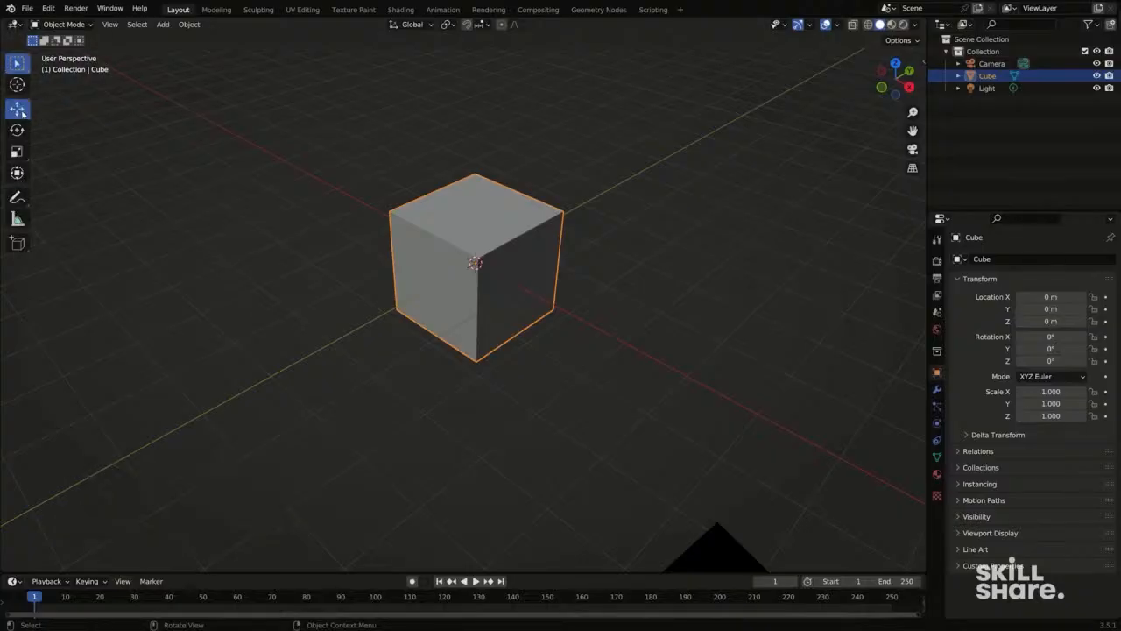
# Move the cube with the Move tool's axis handles to about X -3.62 m, Y 3.15 m, Z -3.11 m.
pyautogui.moveTo(63, 134); pyautogui.dragTo(407, 210, button='middle')
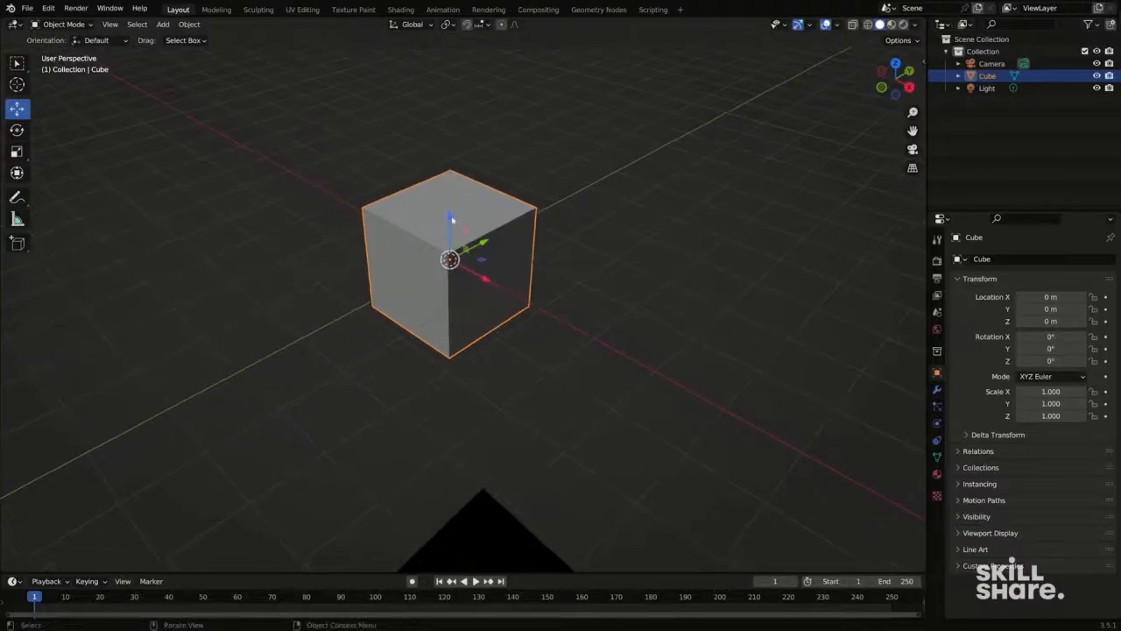
pyautogui.moveTo(452, 220); pyautogui.dragTo(452, 132)
pyautogui.moveTo(485, 169); pyautogui.dragTo(546, 243)
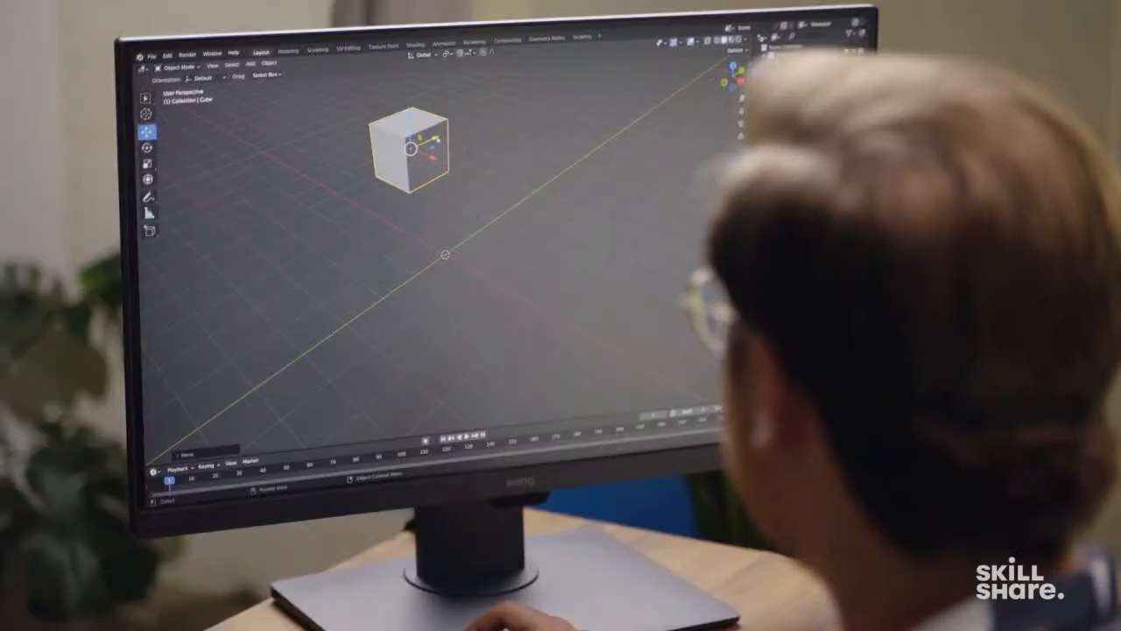
pyautogui.moveTo(437, 140); pyautogui.dragTo(511, 156)
pyautogui.moveTo(489, 109); pyautogui.dragTo(461, 230)
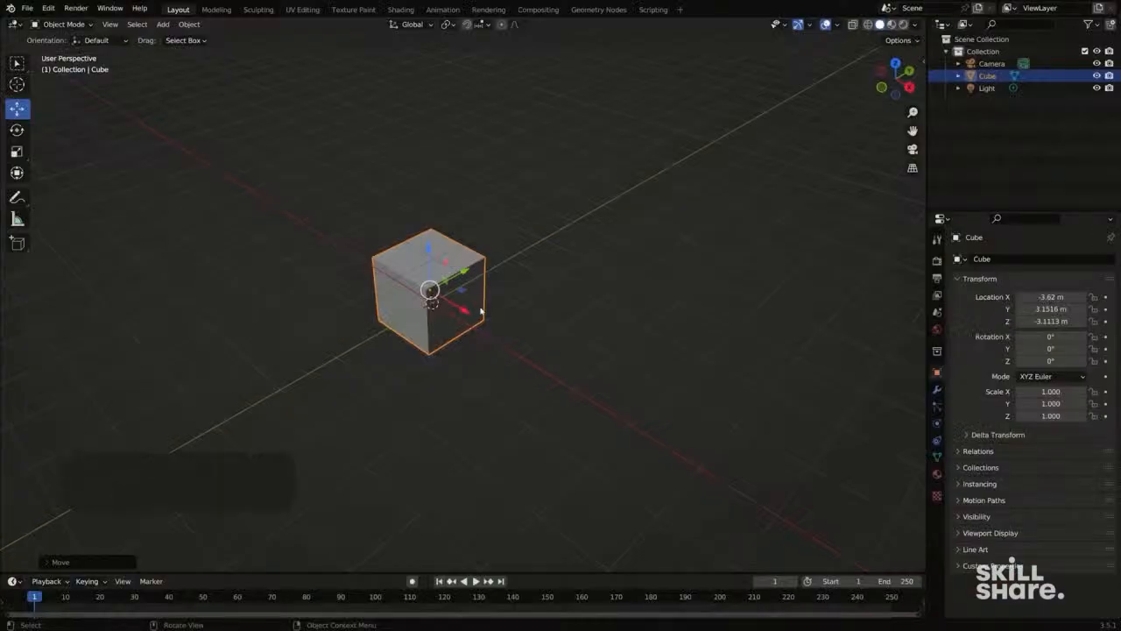
# Grab the cube and move it freely from several view angles to about X -1.88 m, Y 1.70 m, Z -1.41 m.
pyautogui.press('g')
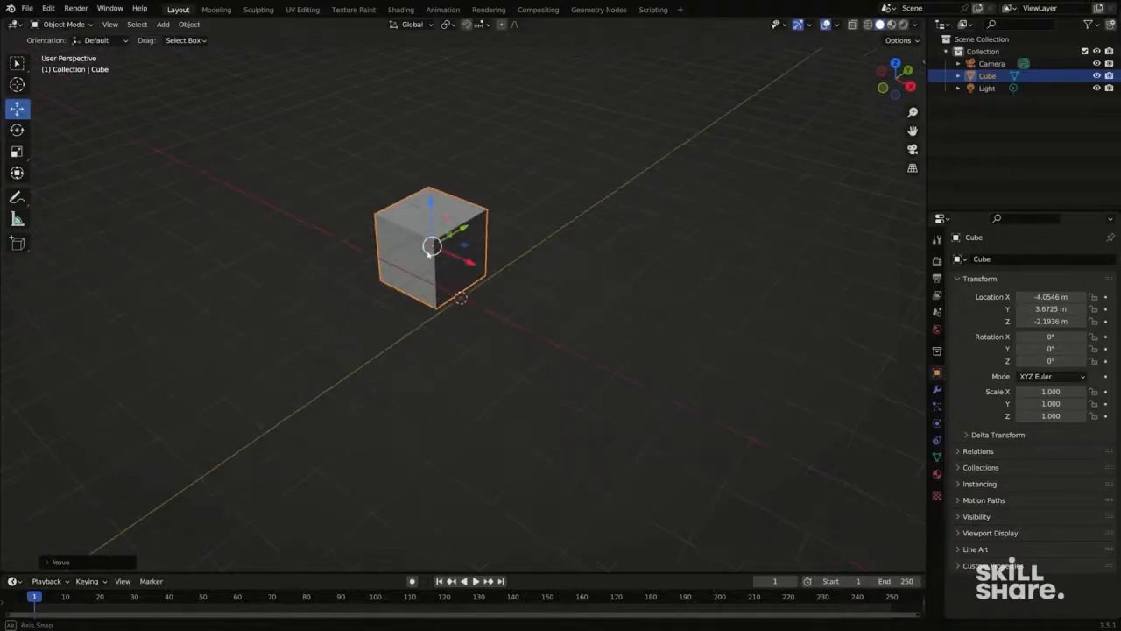
pyautogui.moveTo(429, 253); pyautogui.dragTo(468, 251, button='middle')
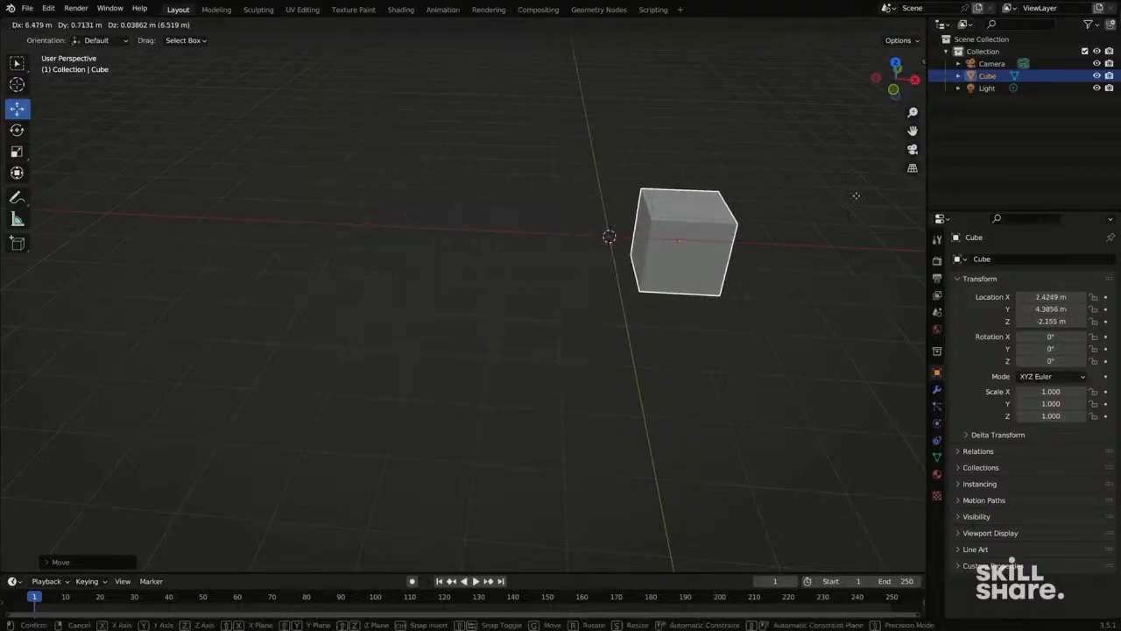
pyautogui.click(801, 128)
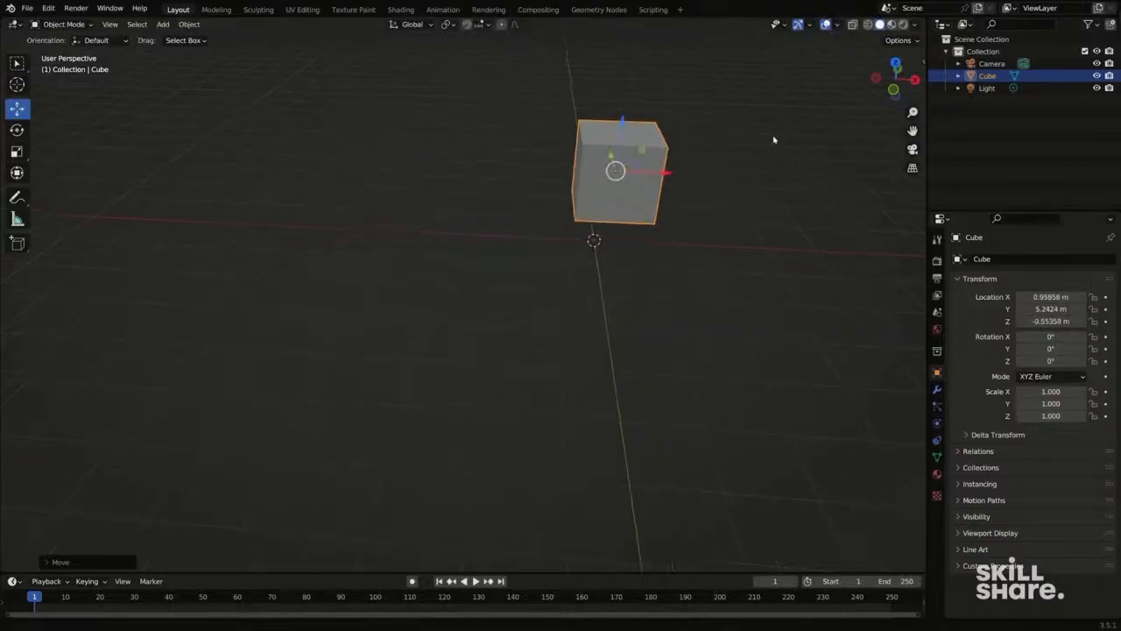
pyautogui.moveTo(683, 145); pyautogui.dragTo(651, 110, button='middle')
pyautogui.press('g')
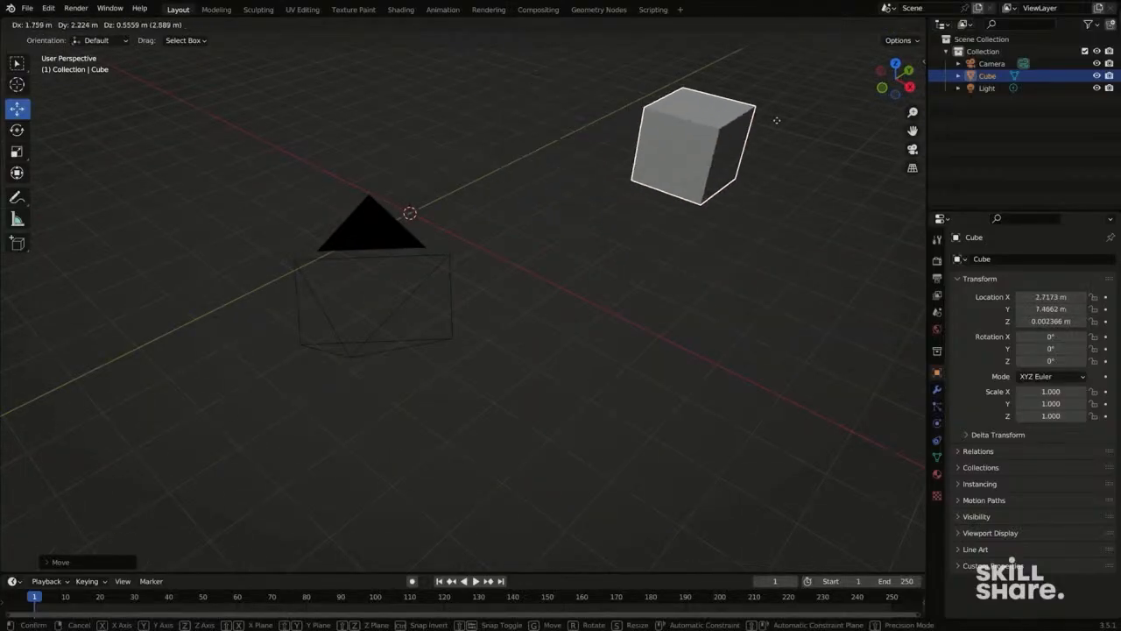
pyautogui.click(480, 189)
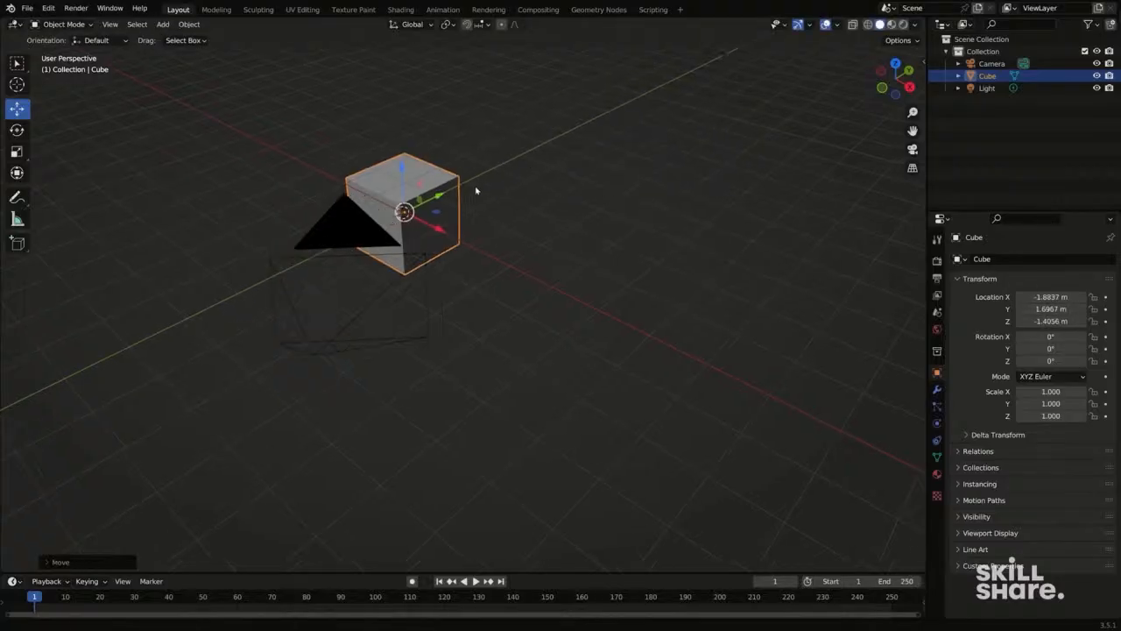
# Try moving the cube freely toward the far side of the grid and cancel the move.
pyautogui.moveTo(476, 187); pyautogui.dragTo(454, 194, button='middle')
pyautogui.press('g')
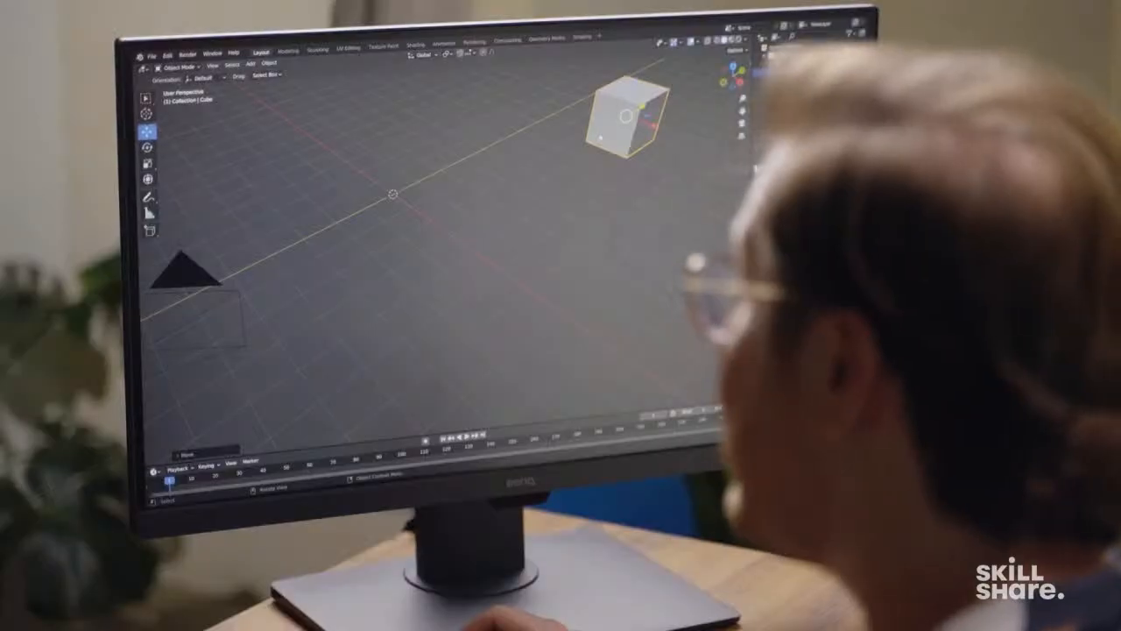
pyautogui.press('g')
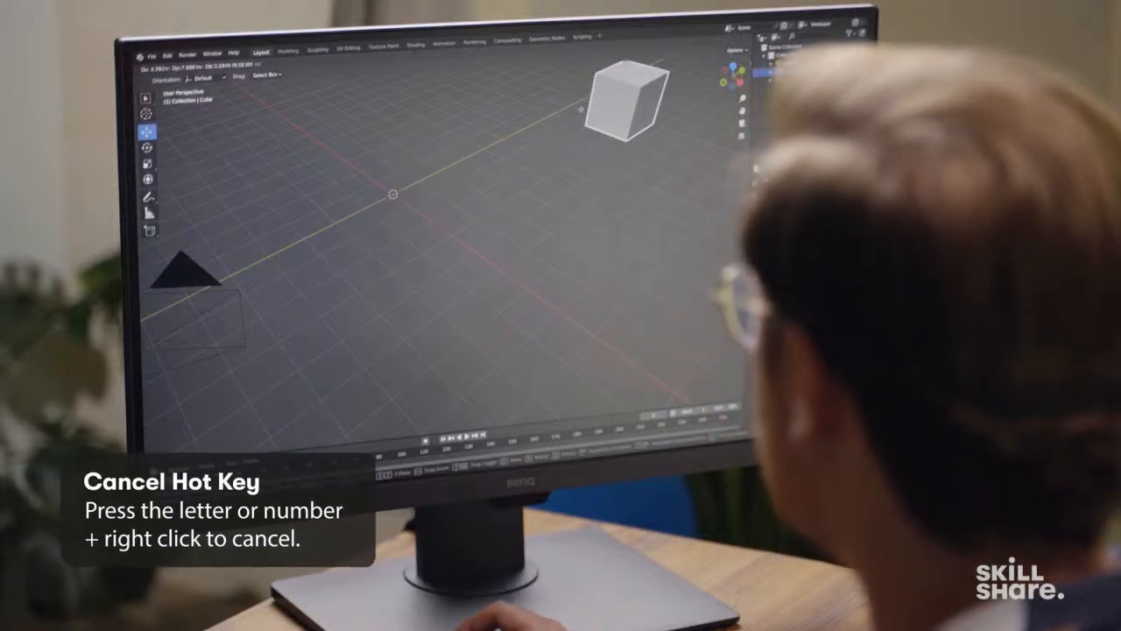
pyautogui.rightClick(590, 109)
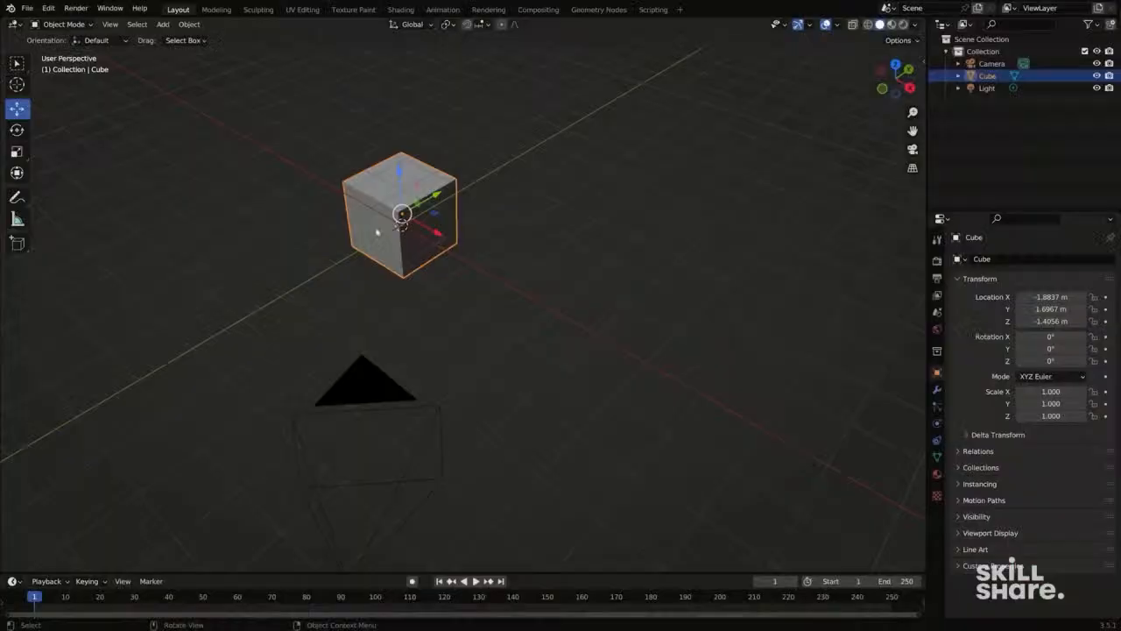
# Try moving the cube constrained to the global X, Y and Z axes in turn.
pyautogui.press('g')
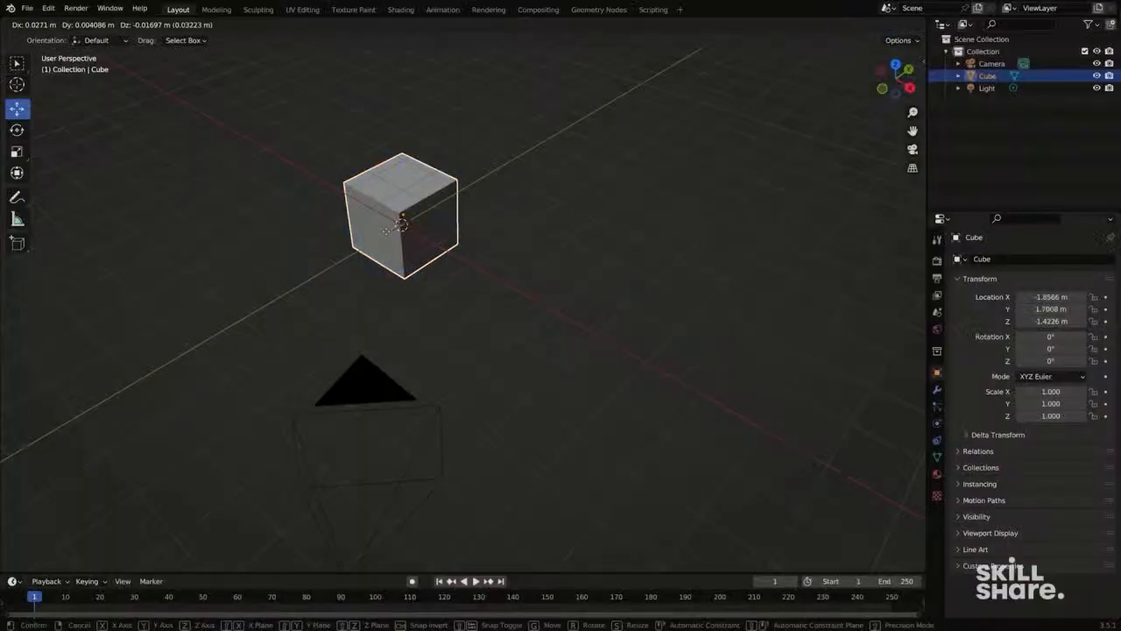
pyautogui.press('x')
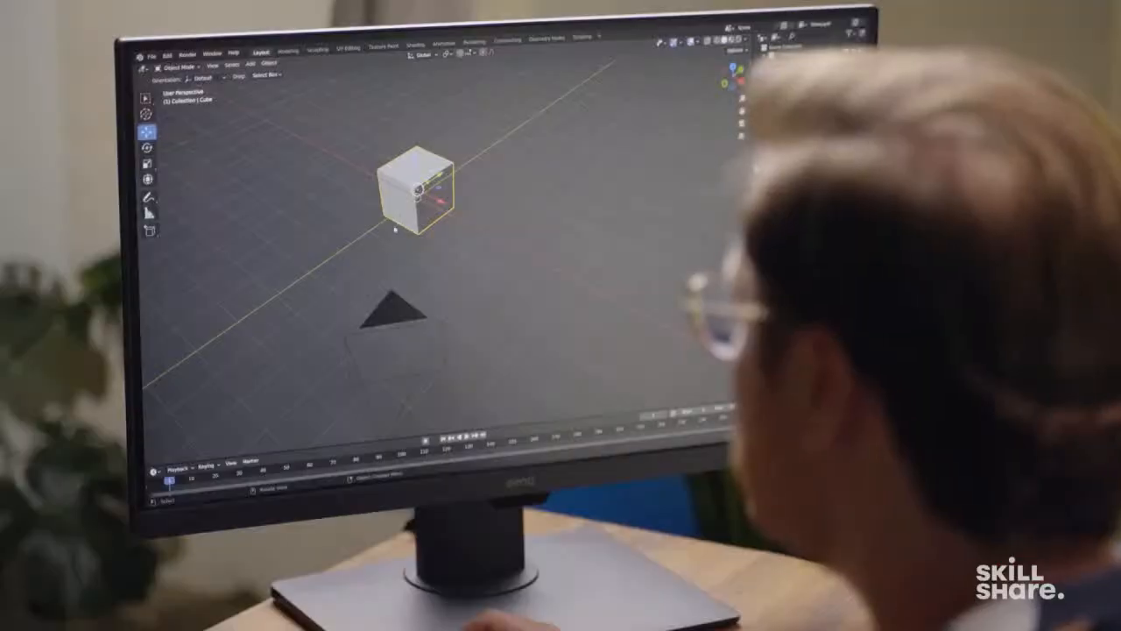
pyautogui.press('g')
pyautogui.press('y')
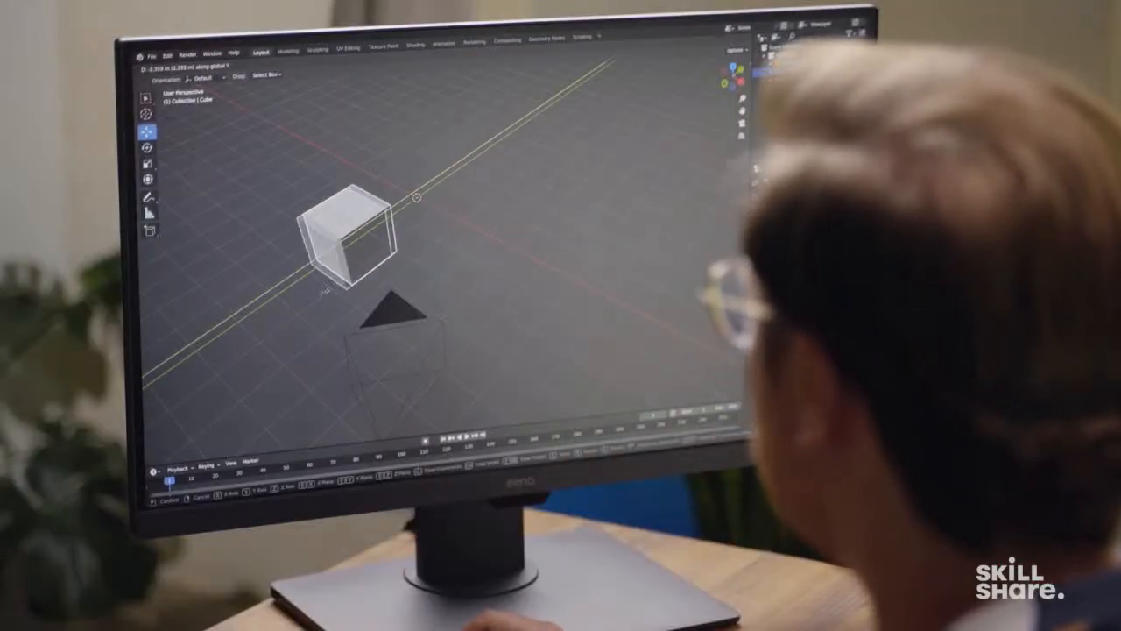
pyautogui.press('z')
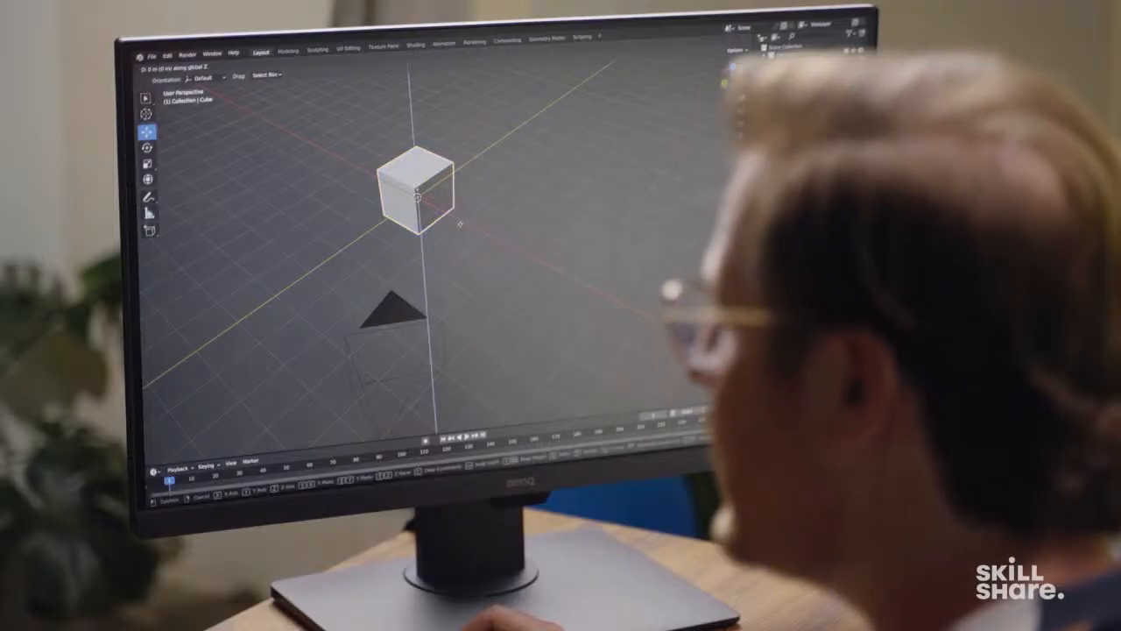
pyautogui.click(456, 225)
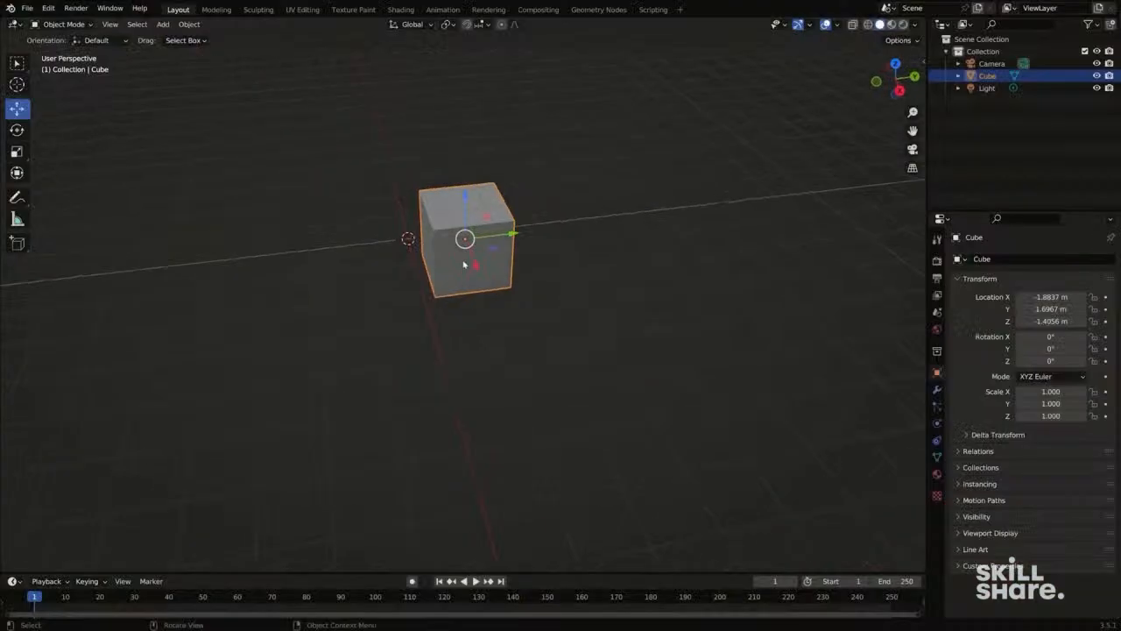
# Move the cube freely toward the grid's centre to about X -1.11 m, Y -0.91 m, Z -0.57 m.
pyautogui.moveTo(488, 264); pyautogui.dragTo(476, 271, button='middle')
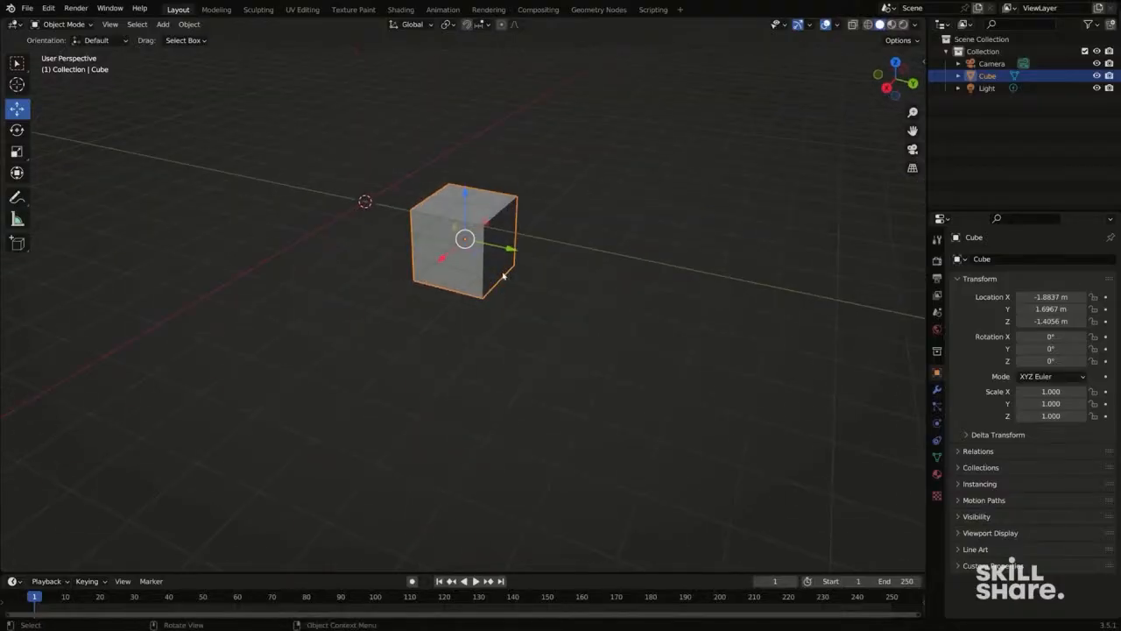
pyautogui.press('g')
pyautogui.click(390, 233)
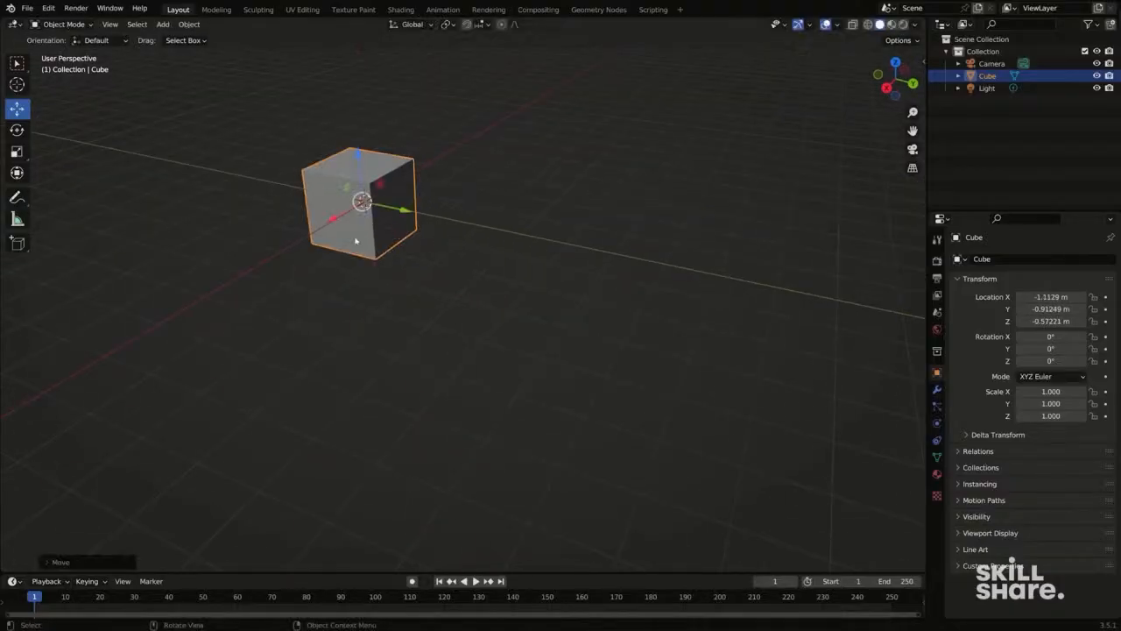
# Rotate the cube with the Rotate tool's axis rings to about X 49.2°, Y -36.5°, Z -166°.
pyautogui.moveTo(390, 233); pyautogui.dragTo(200, 206, button='middle')
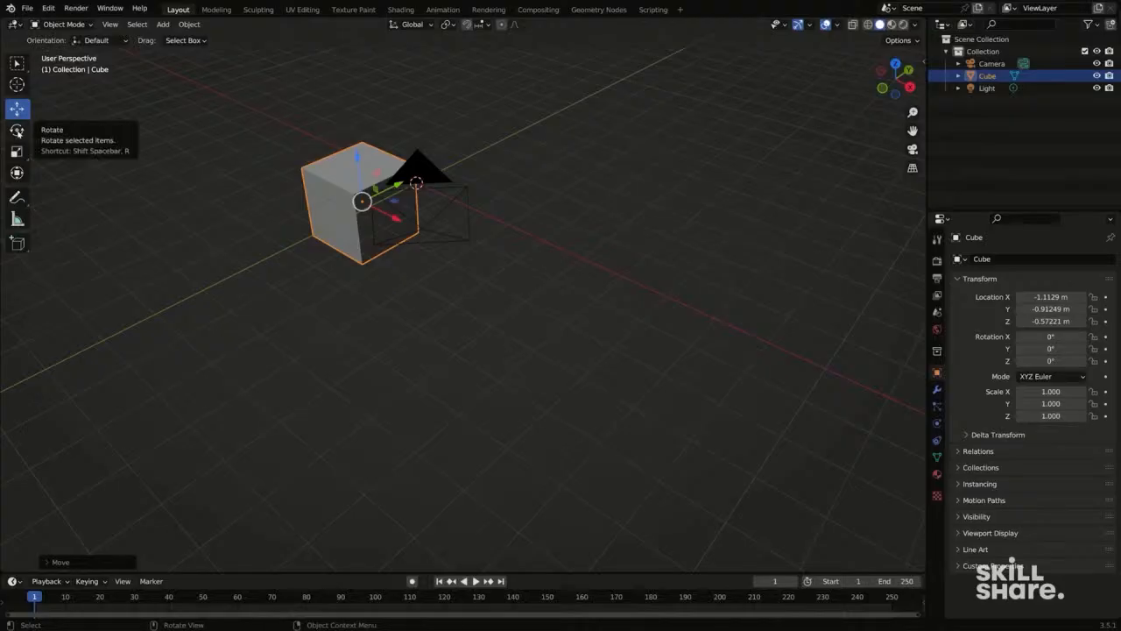
pyautogui.click(16, 129)
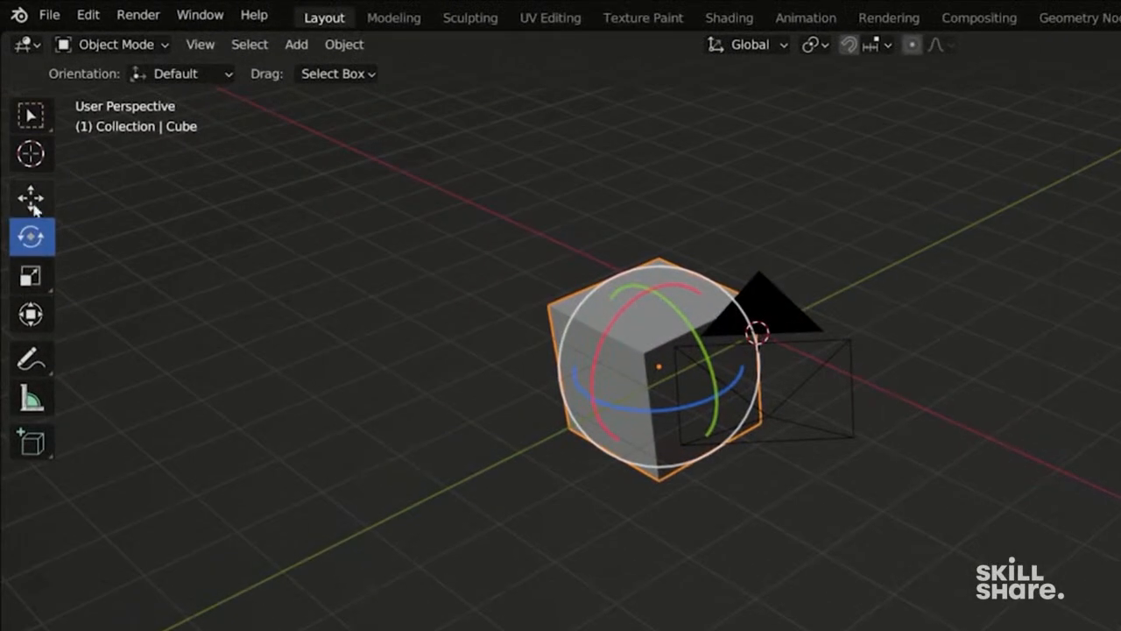
pyautogui.moveTo(117, 285); pyautogui.dragTo(639, 324, button='middle')
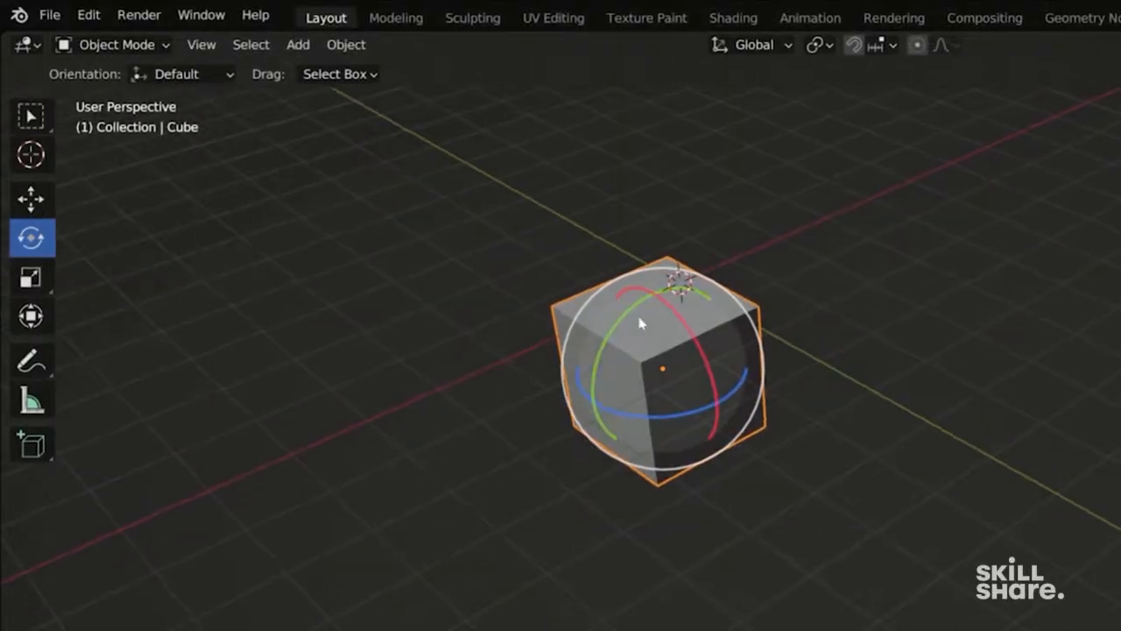
pyautogui.moveTo(627, 323); pyautogui.dragTo(703, 217)
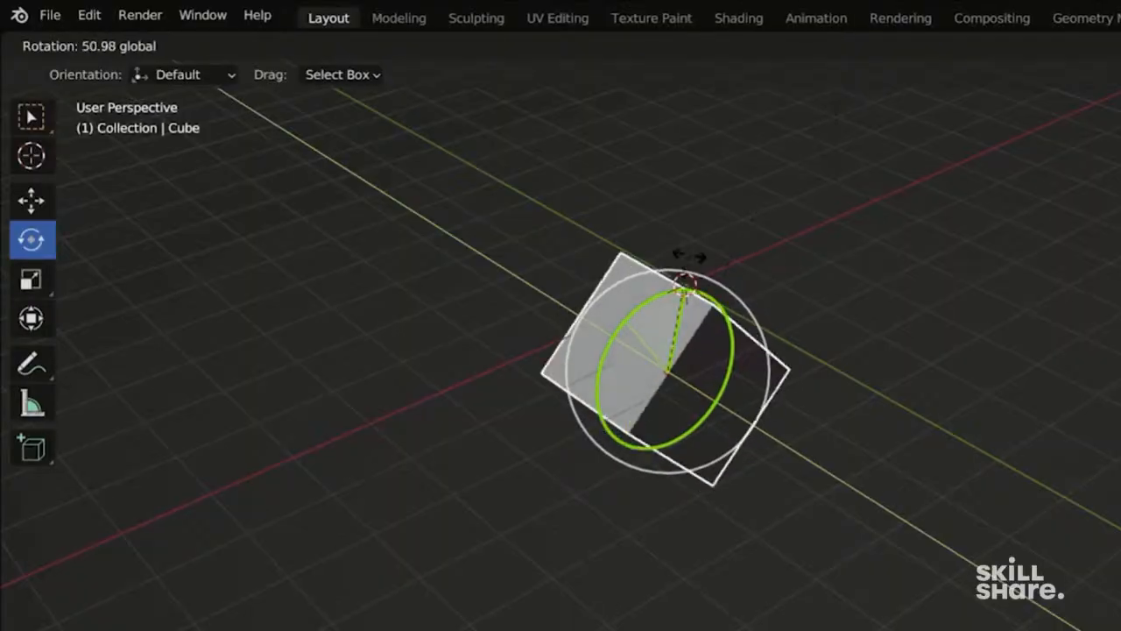
pyautogui.moveTo(689, 256); pyautogui.dragTo(696, 349)
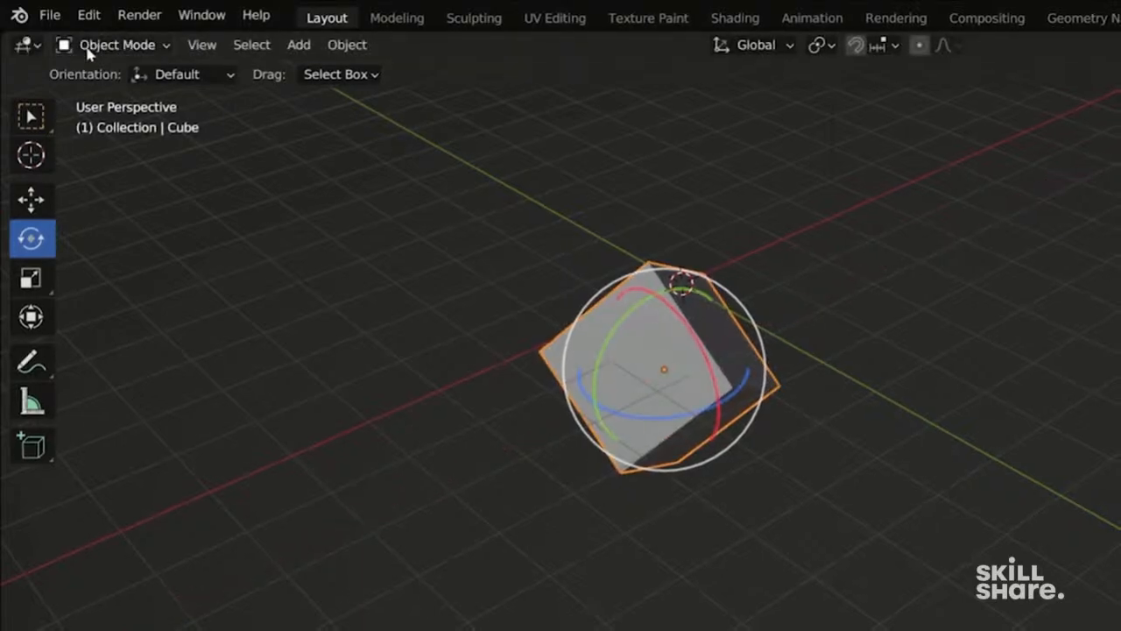
pyautogui.moveTo(738, 396); pyautogui.dragTo(579, 379)
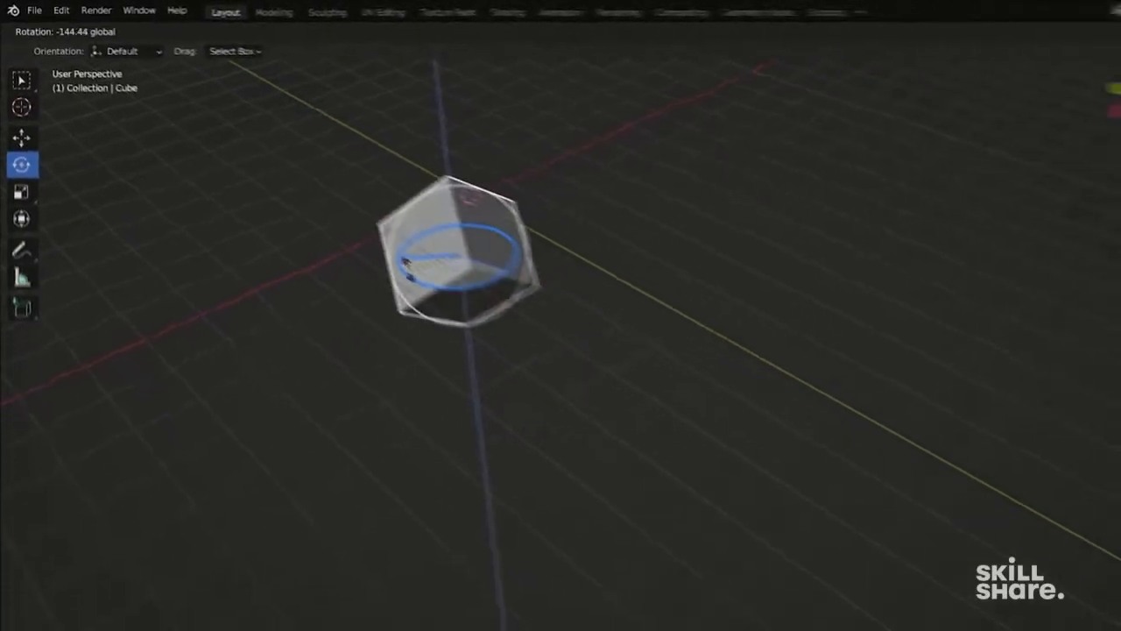
pyautogui.moveTo(406, 263); pyautogui.dragTo(421, 280)
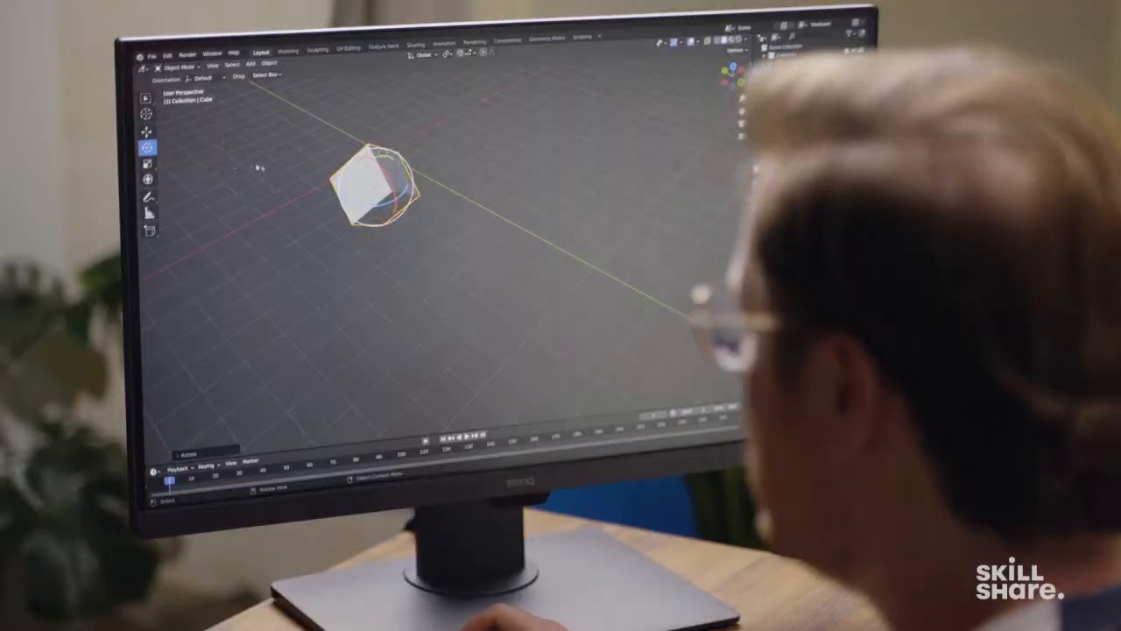
# Try rotating the cube freely, constrained to the global Z and Y axes, and with the X rotation ring.
pyautogui.press('r')
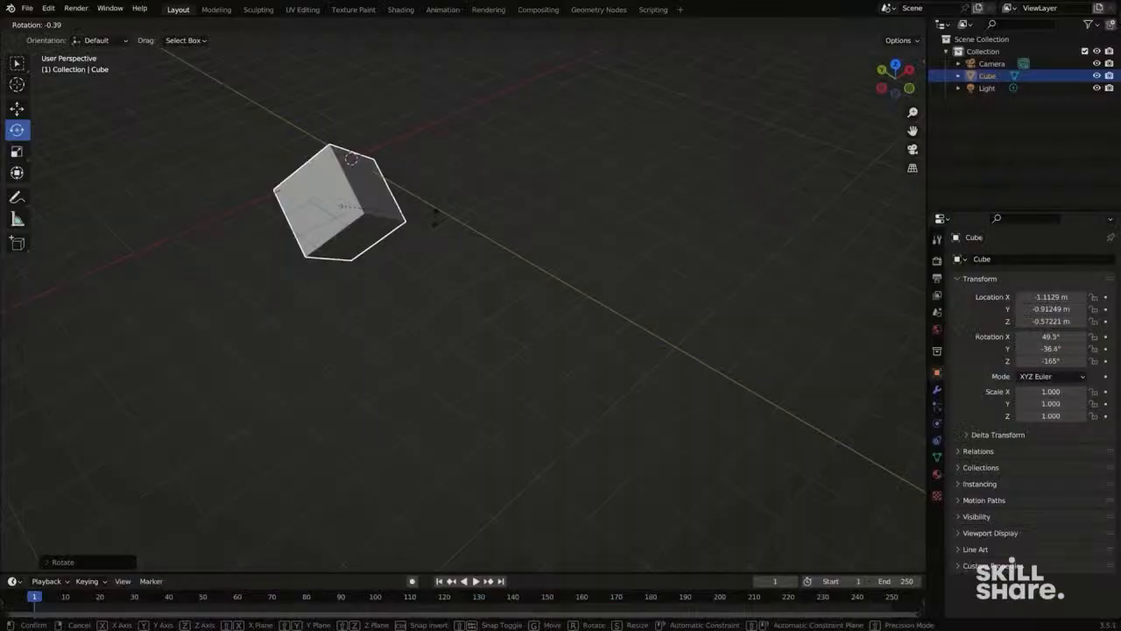
pyautogui.press('z')
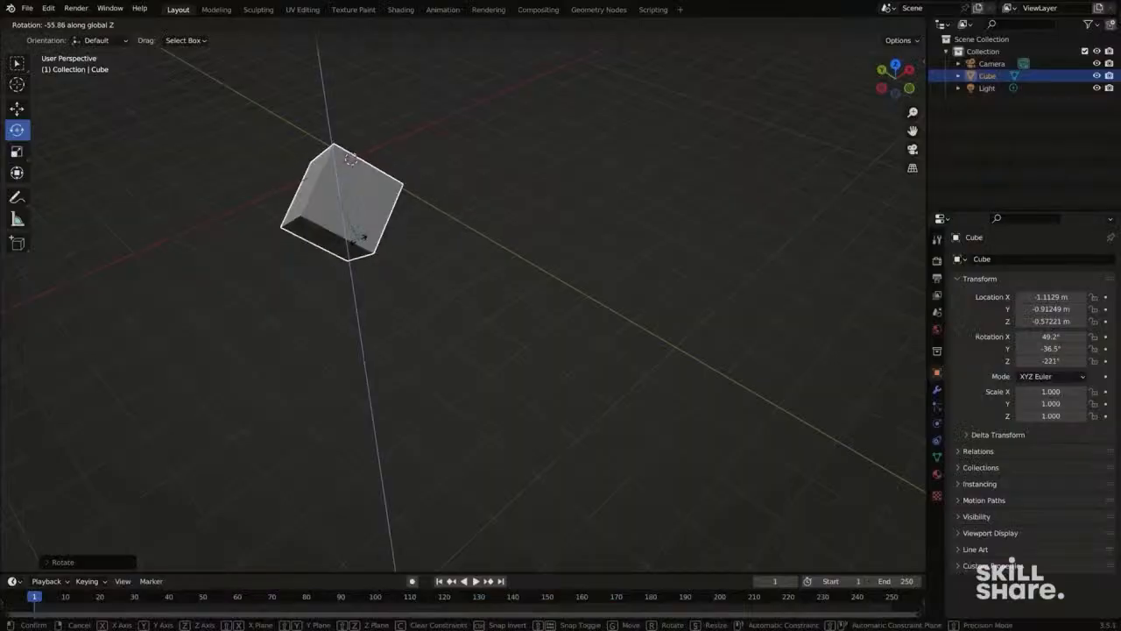
pyautogui.rightClick(402, 214)
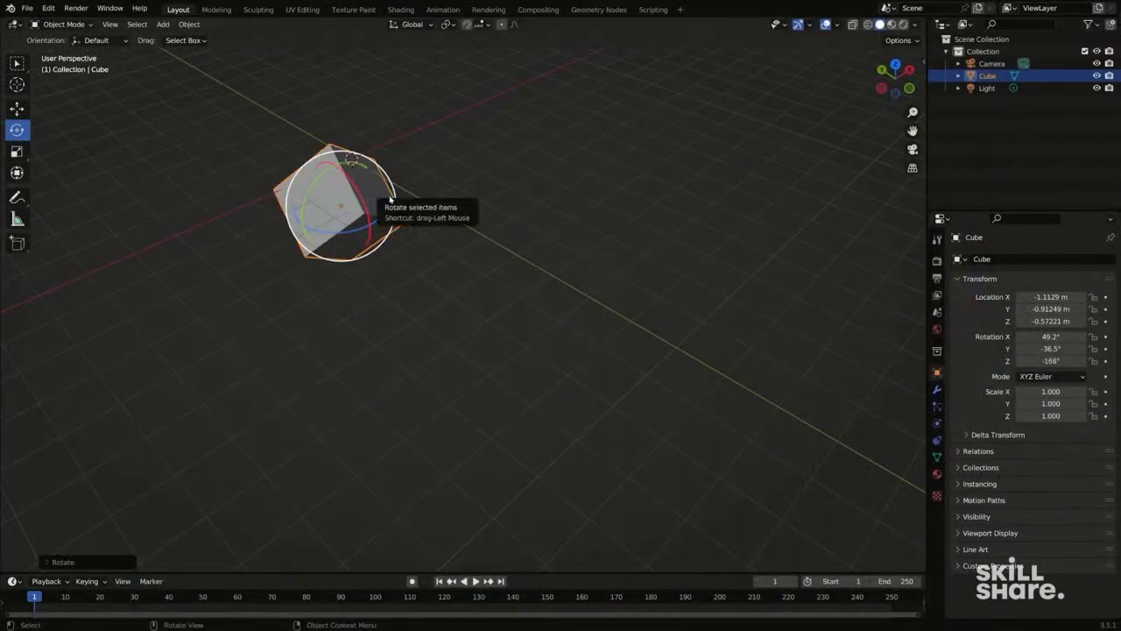
pyautogui.press('r')
pyautogui.rightClick(378, 235)
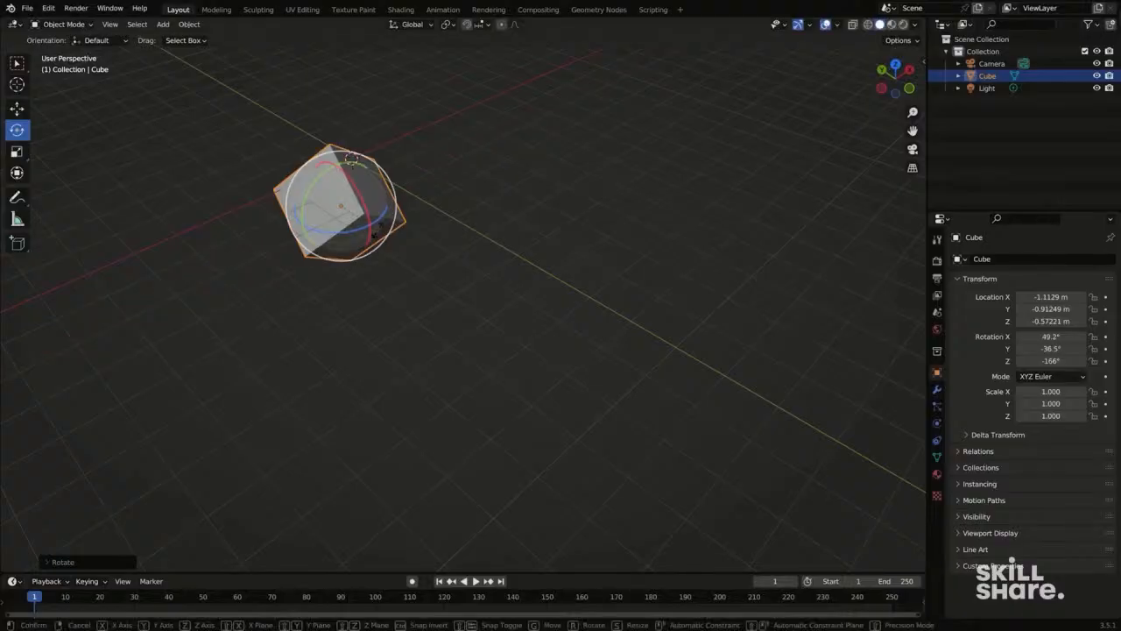
pyautogui.press('r')
pyautogui.press('y')
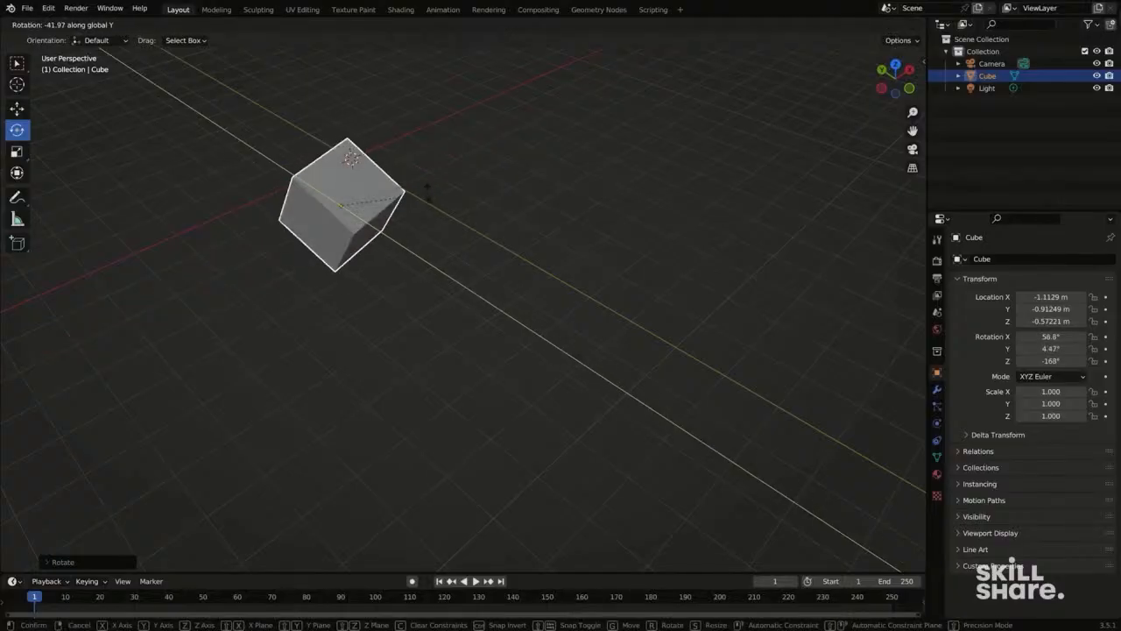
pyautogui.rightClick(405, 240)
pyautogui.keyDown('shift'); pyautogui.moveTo(321, 197); pyautogui.dragTo(325, 200, button='middle'); pyautogui.keyUp('shift')
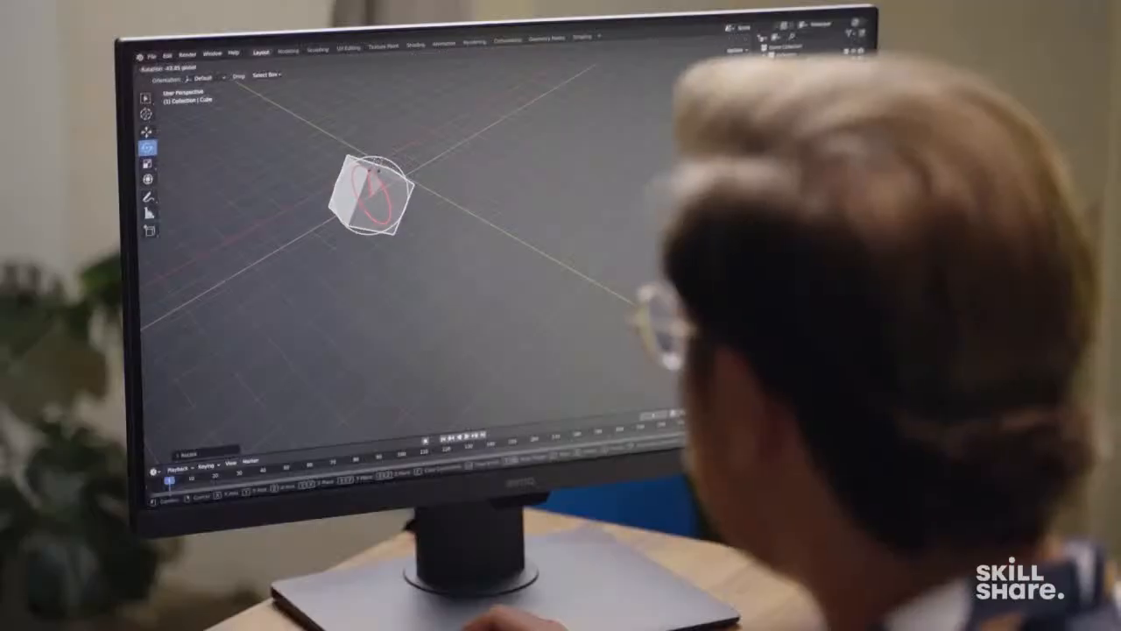
pyautogui.moveTo(374, 171)
pyautogui.mouseDown()
pyautogui.moveTo(385, 180)
pyautogui.moveTo(377, 161)
pyautogui.moveTo(363, 169)
pyautogui.moveTo(383, 188)
pyautogui.mouseUp()
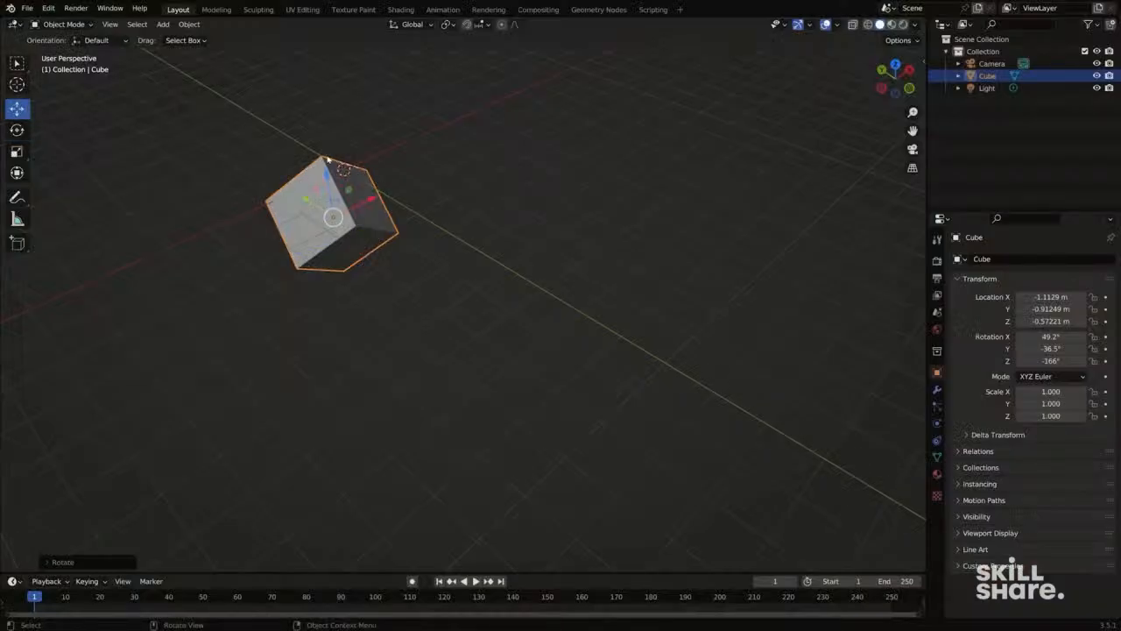
# Clear the cube's location and rotation so that all their values are zero.
pyautogui.keyDown('shift'); pyautogui.moveTo(302, 188); pyautogui.dragTo(315, 238, button='middle'); pyautogui.keyUp('shift')
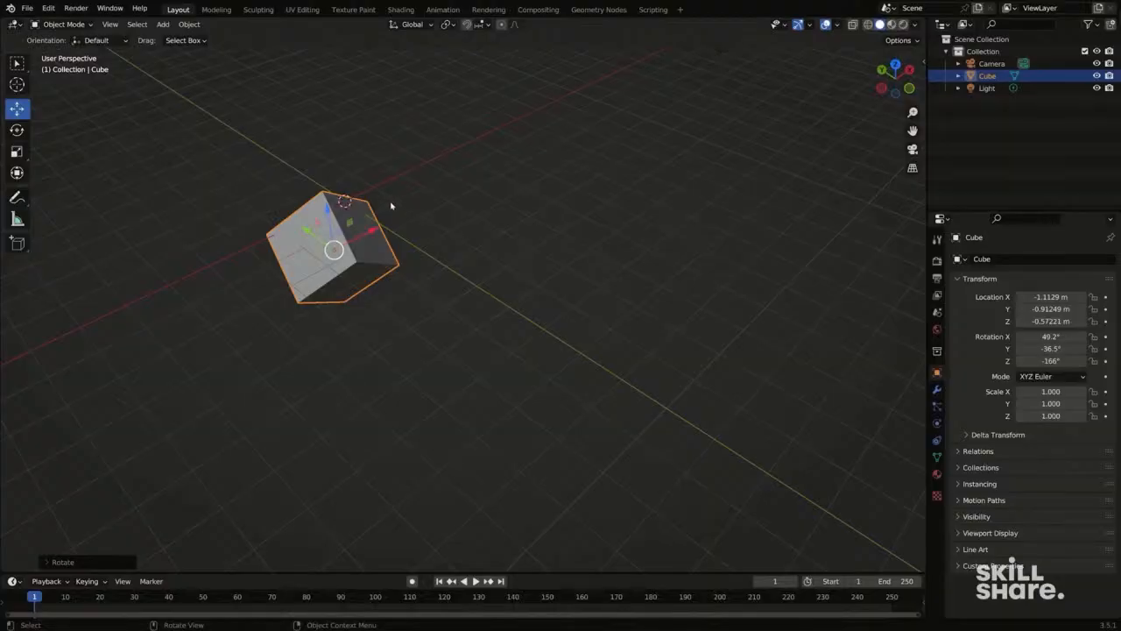
pyautogui.hotkey('alt', 'g')
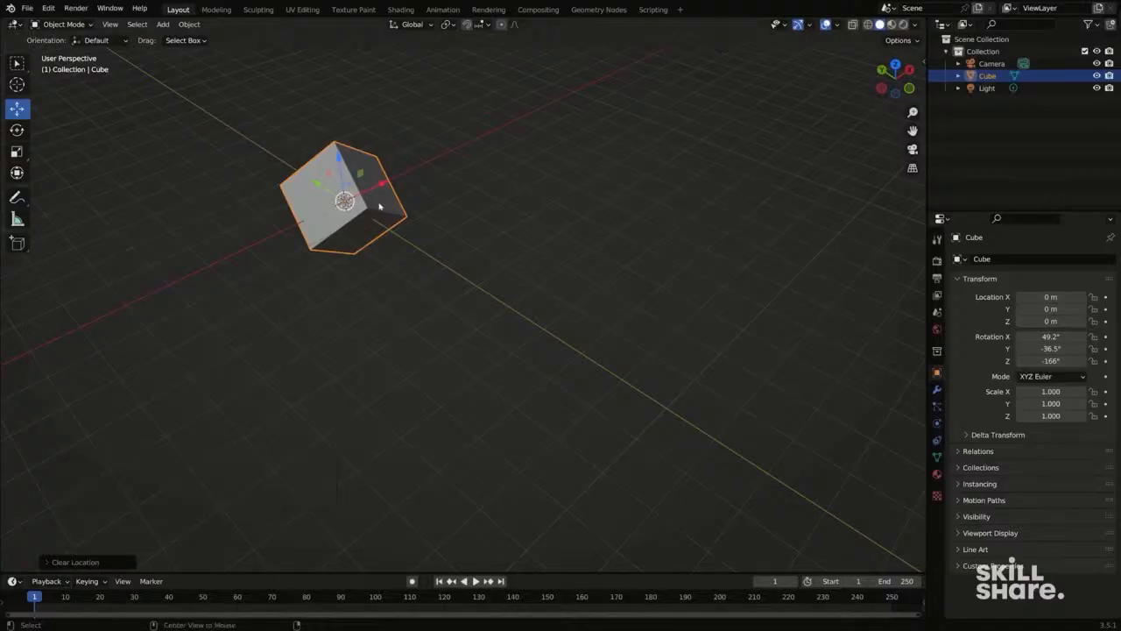
pyautogui.hotkey('alt', 'r')
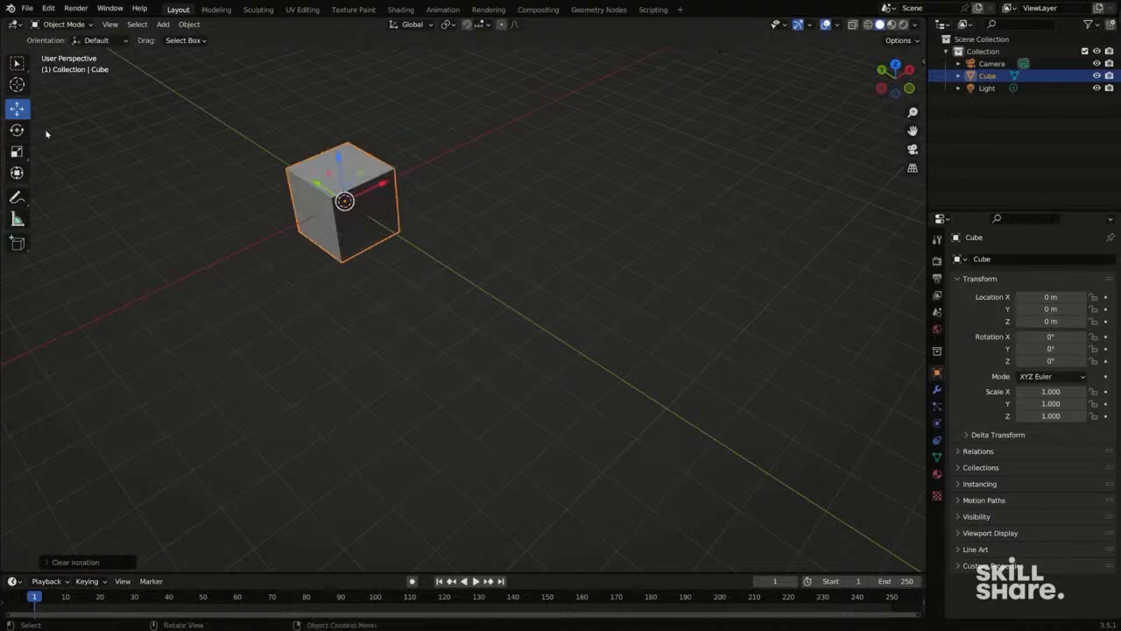
# Rotate the cube -90° about the global Z axis and cancel a further rotation about the same axis.
pyautogui.press('r')
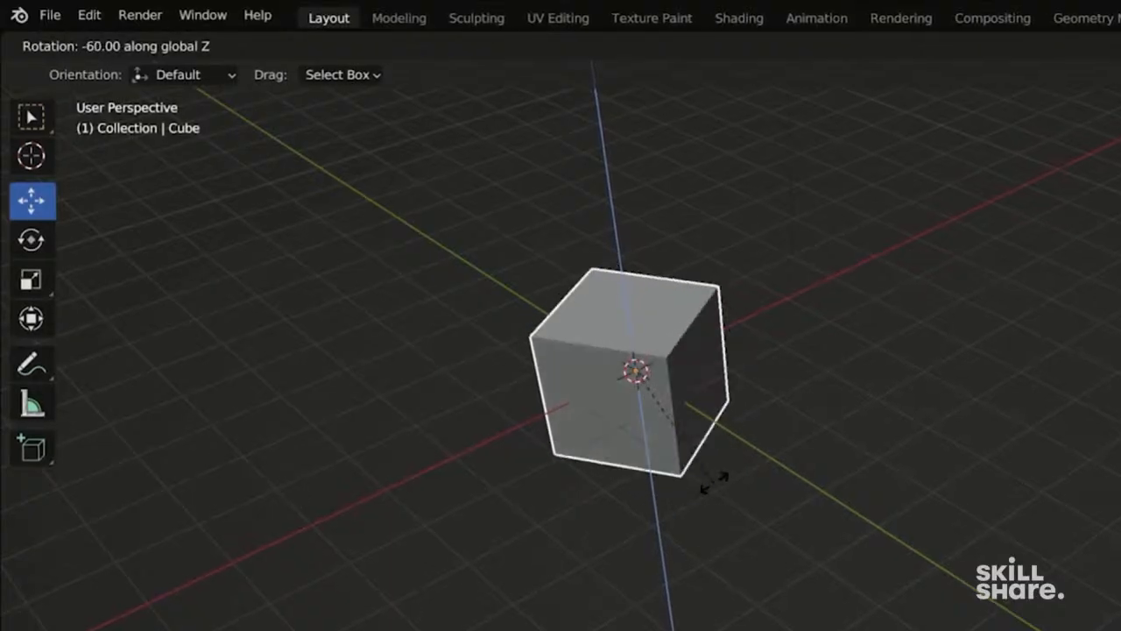
pyautogui.click(650, 508)
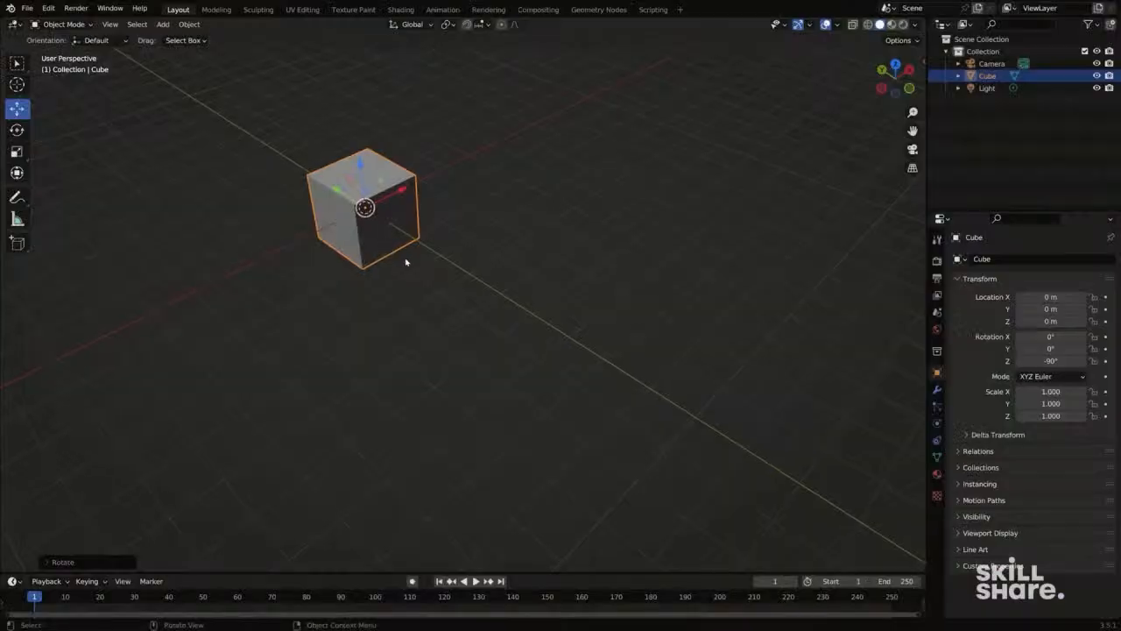
pyautogui.press('r')
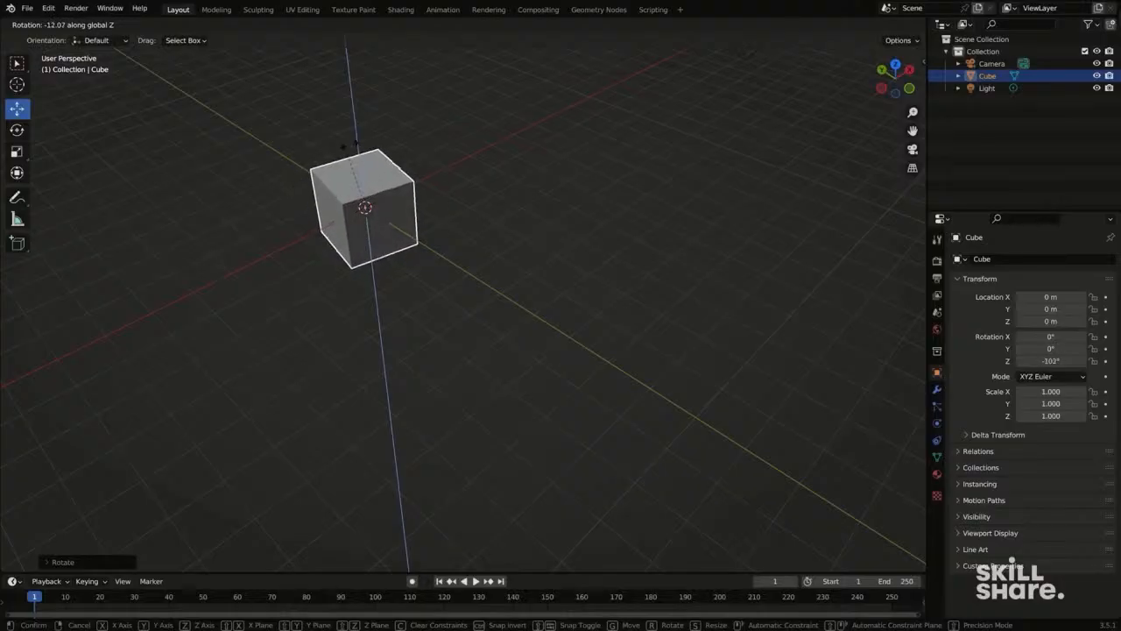
pyautogui.press('Escape')
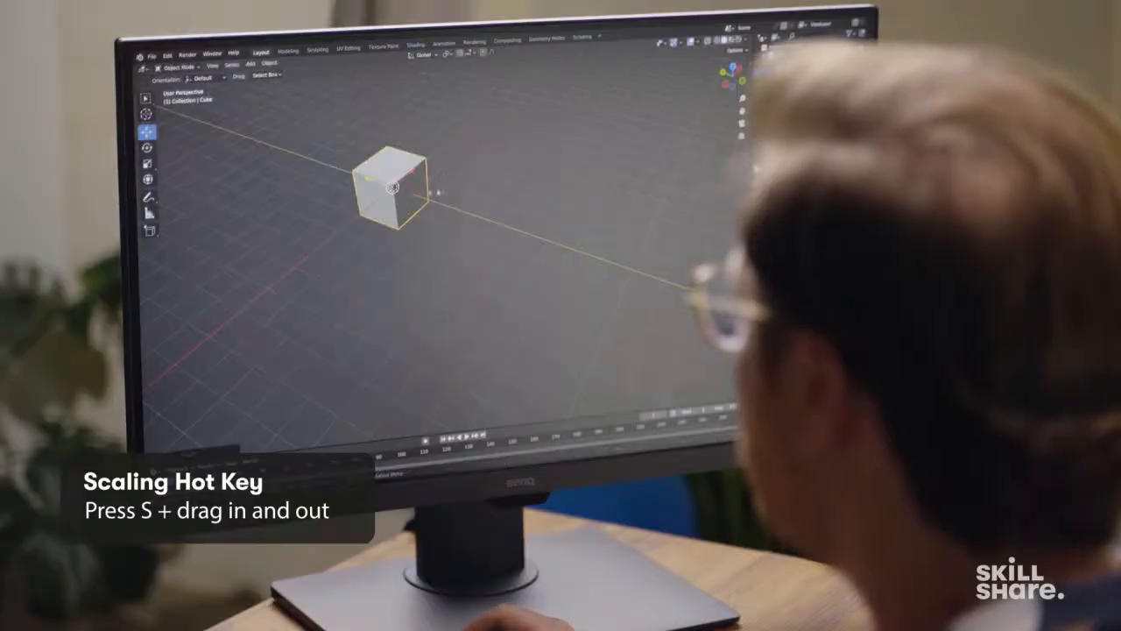
# Try scaling the cube constrained to the global Z, X and Y axes in turn, cancelling each scale.
pyautogui.click(429, 188)
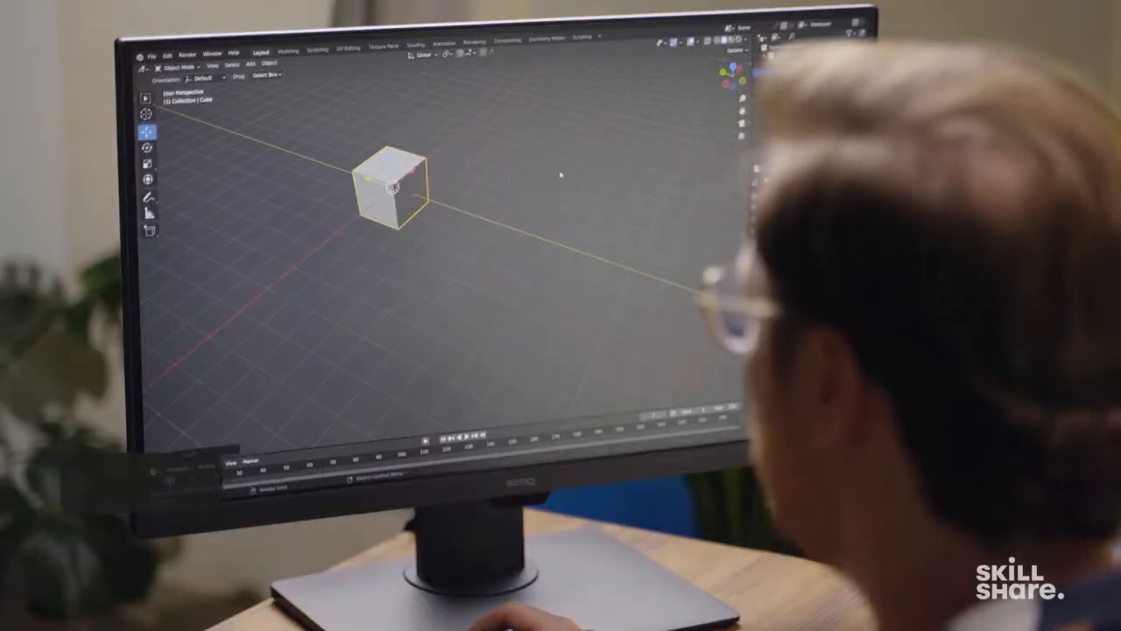
pyautogui.press('s')
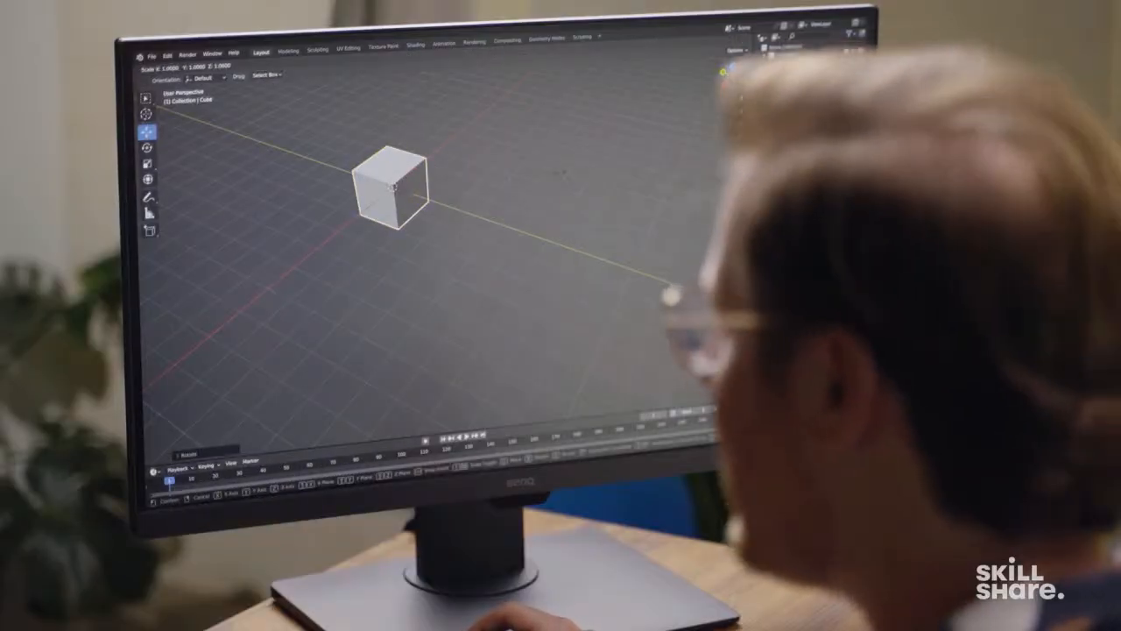
pyautogui.press('z')
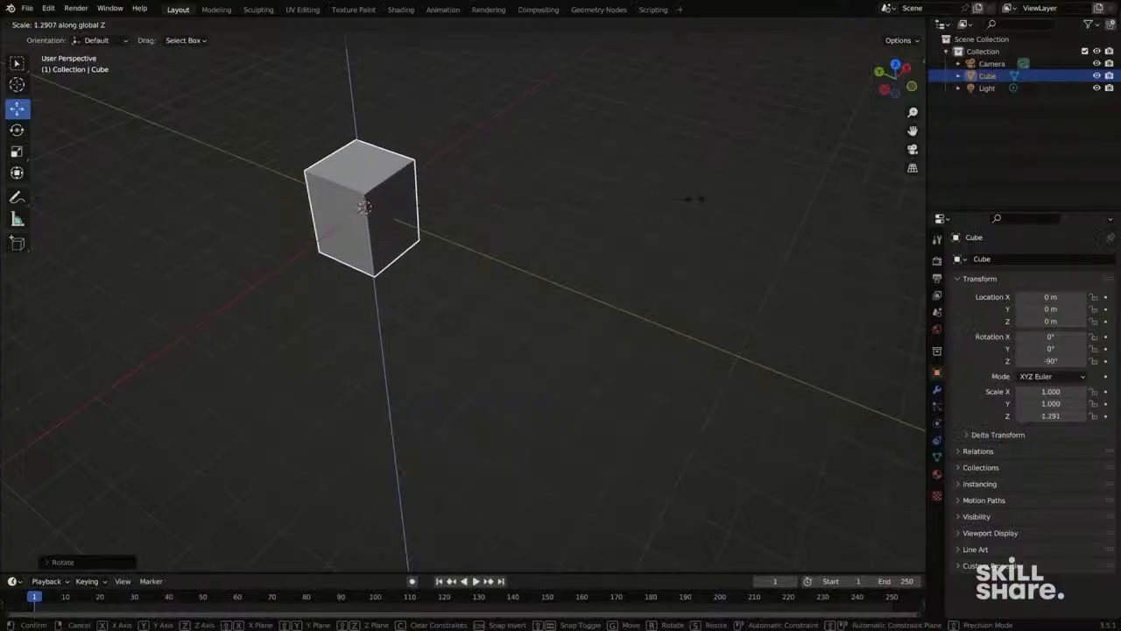
pyautogui.press('Escape')
pyautogui.press('s')
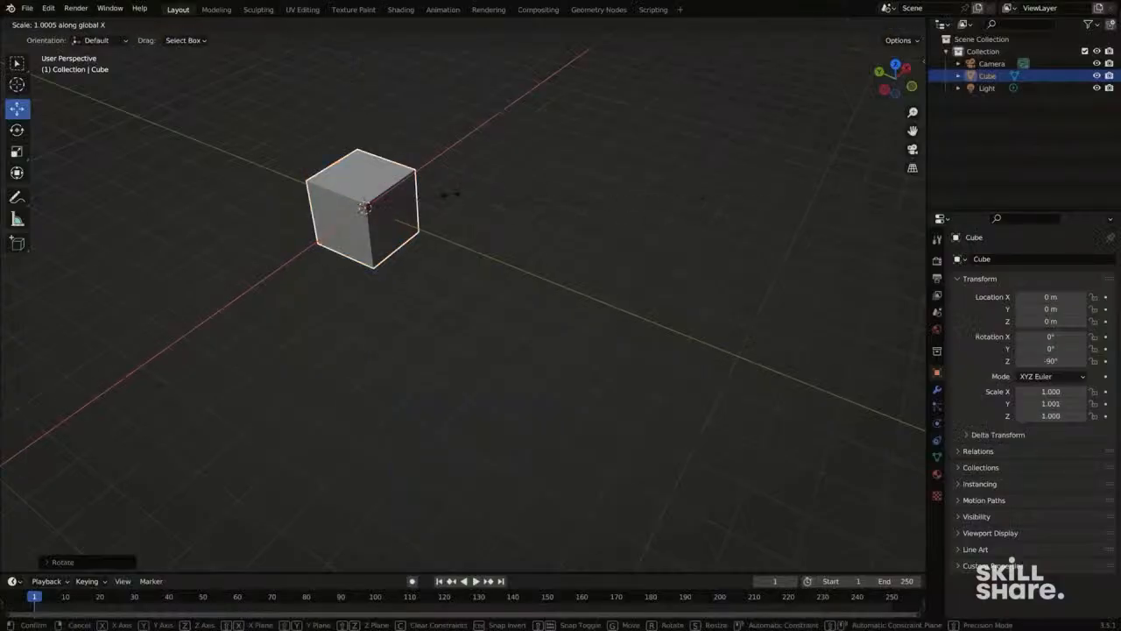
pyautogui.press('x')
pyautogui.press('Escape')
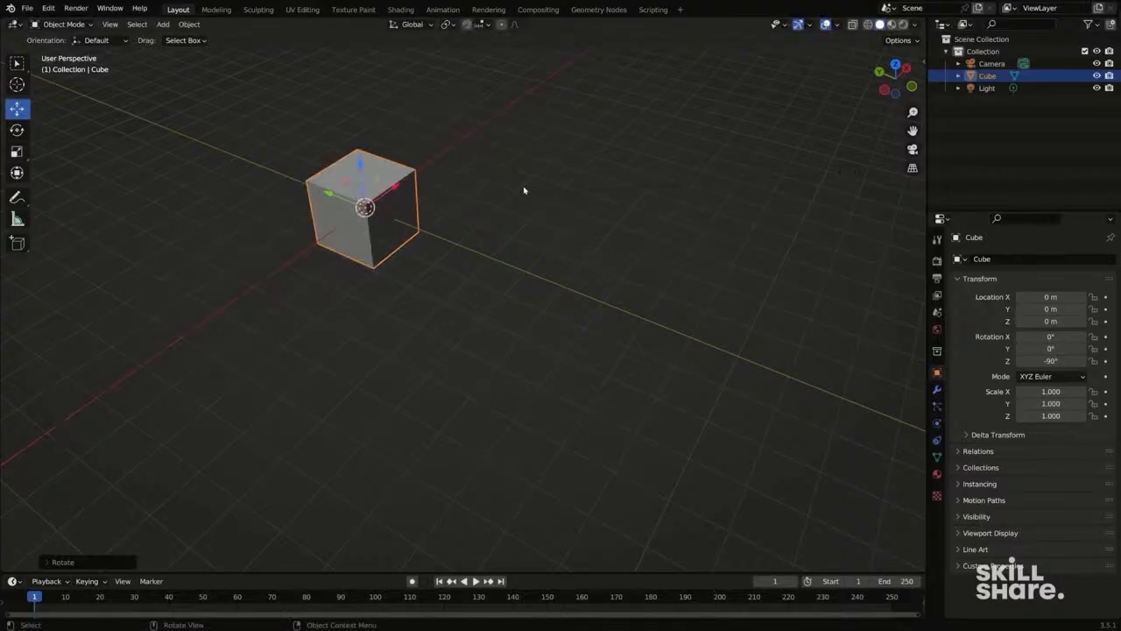
pyautogui.press('s')
pyautogui.press('y')
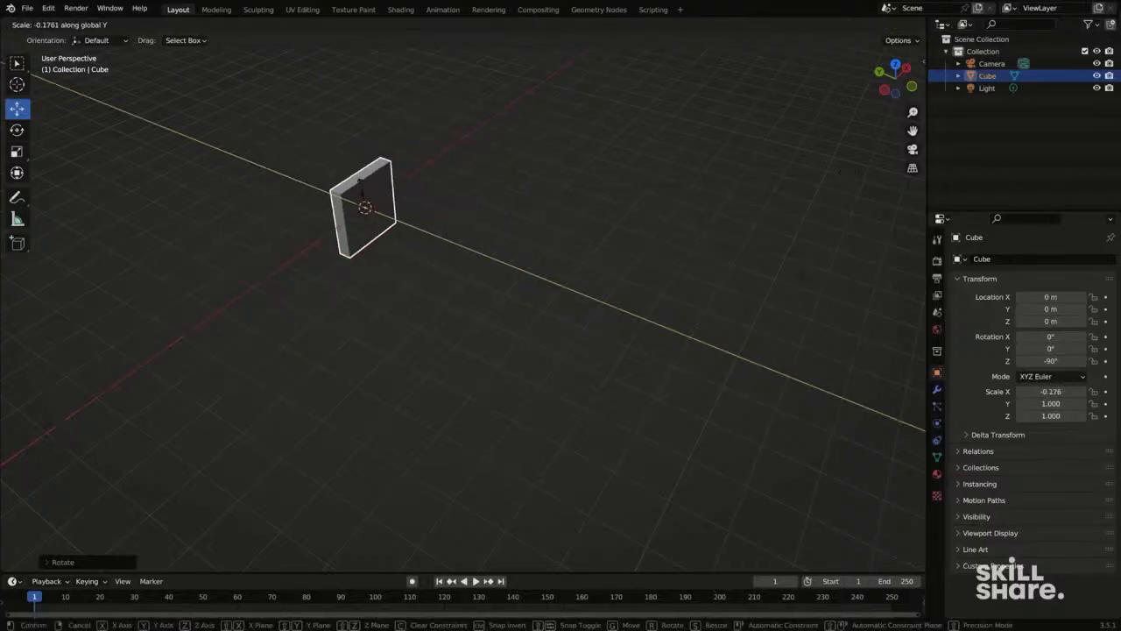
pyautogui.press('Escape')
# Try moving the cube freely, cancel the move, and try deleting the cube.
pyautogui.moveTo(508, 245); pyautogui.dragTo(351, 219, button='middle')
pyautogui.press('g')
pyautogui.press('Escape')
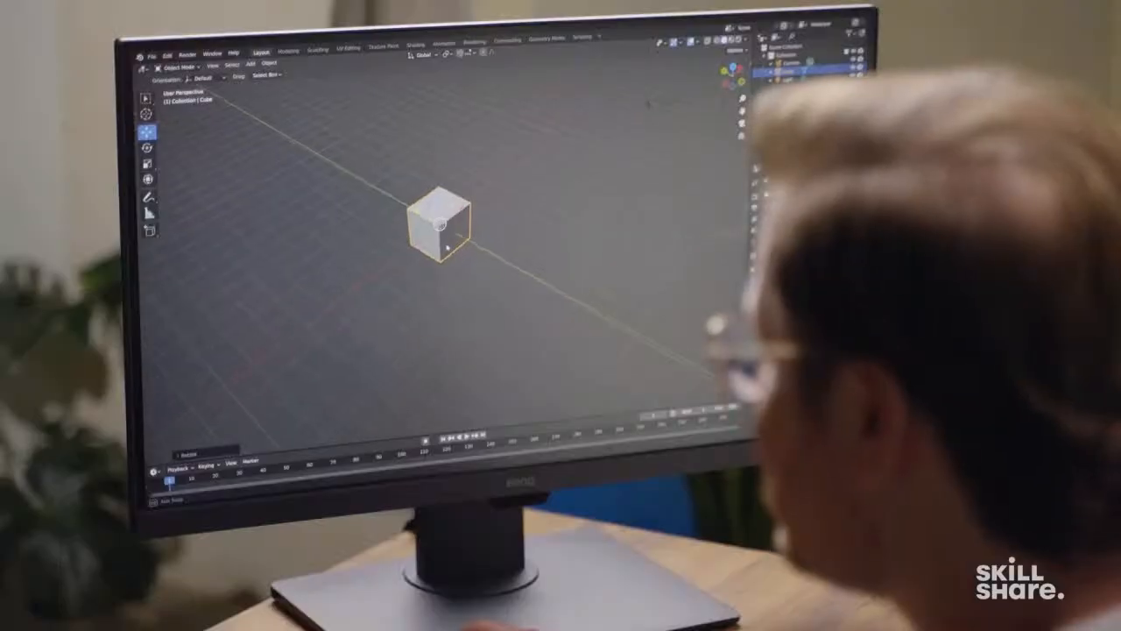
pyautogui.moveTo(446, 248)
pyautogui.mouseDown(button='middle')
pyautogui.moveTo(482, 248)
pyautogui.moveTo(460, 255)
pyautogui.mouseUp(button='middle')
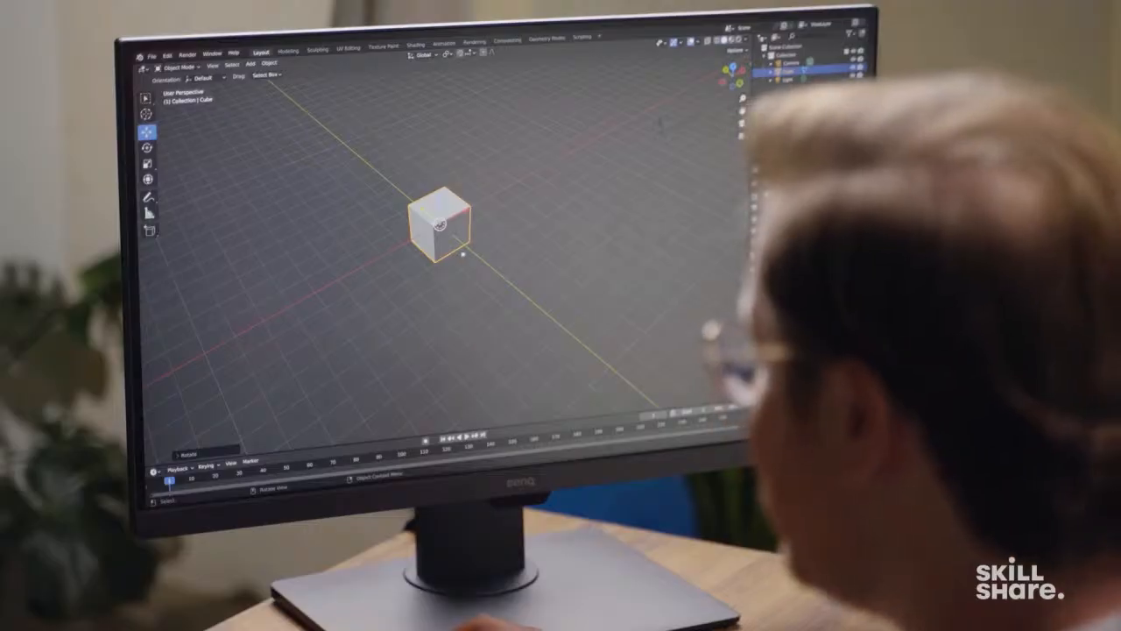
pyautogui.press('Delete')
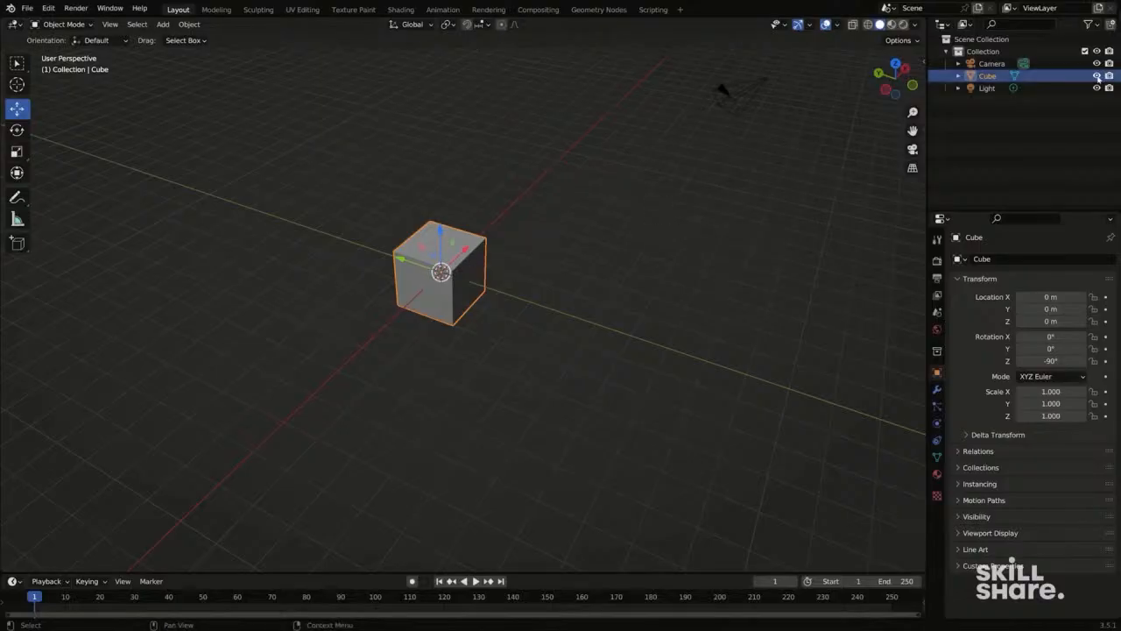
# Hide and show the cube in the viewport twice with its visibility toggle.
pyautogui.click(1097, 76)
pyautogui.click(1096, 77)
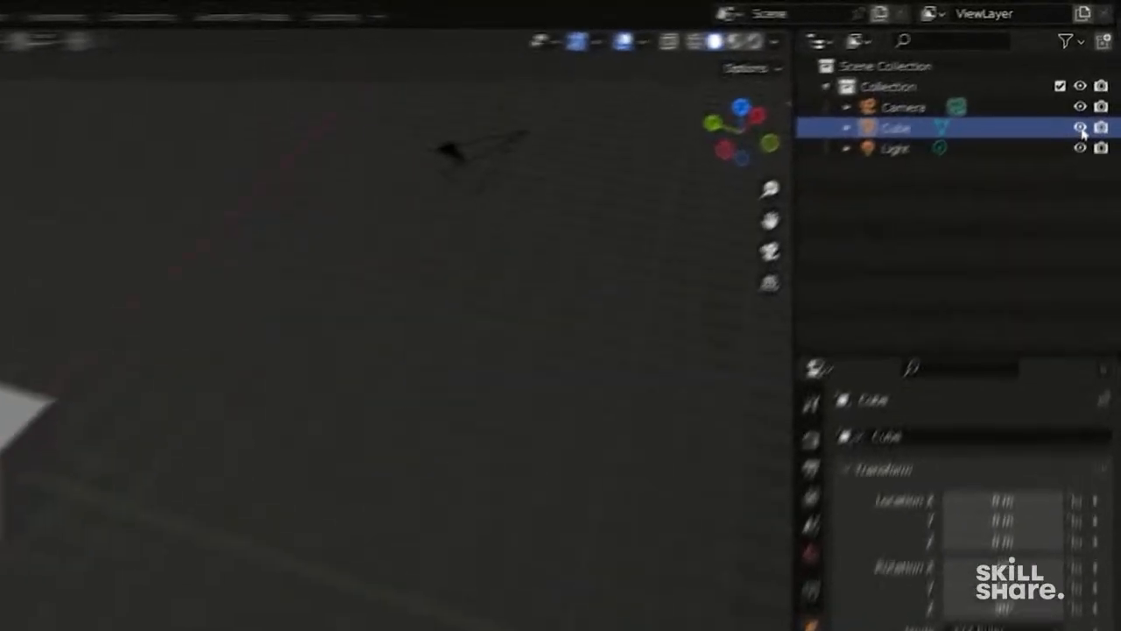
pyautogui.click(1097, 77)
pyautogui.click(1097, 76)
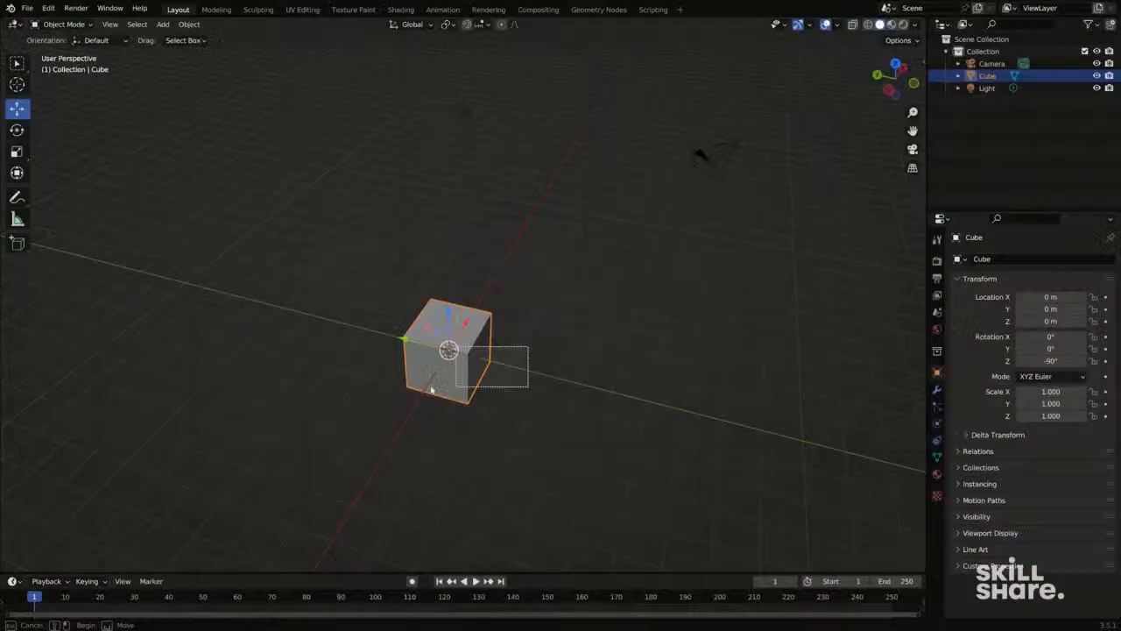
# Select the light above the cube, delete it, and undo the deletion.
pyautogui.click(466, 114)
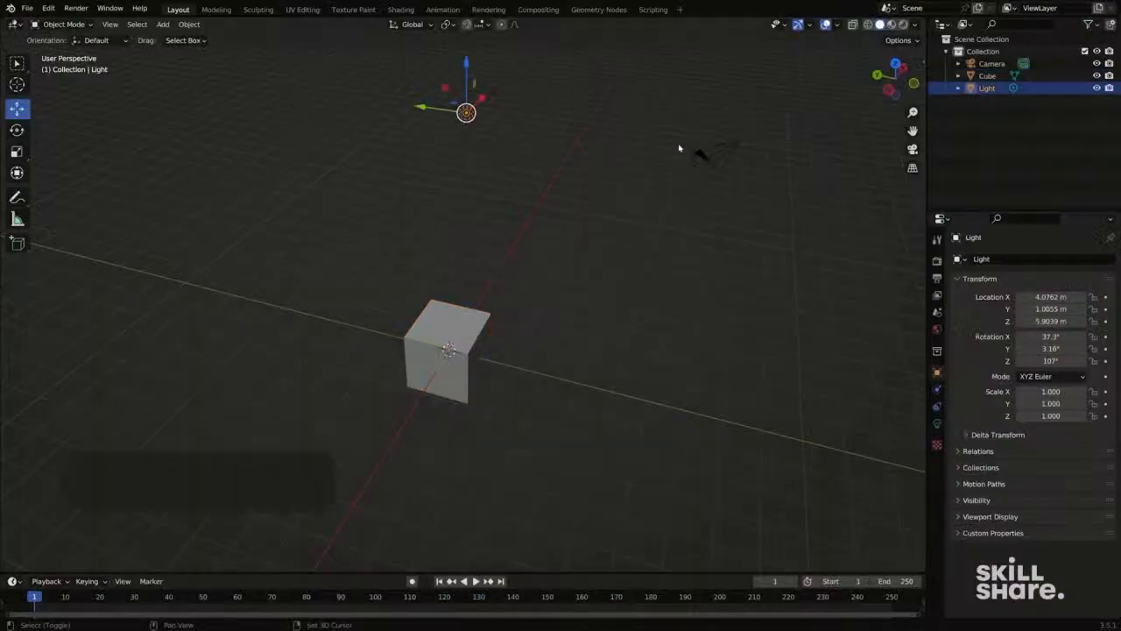
pyautogui.press('x')
pyautogui.click(484, 160)
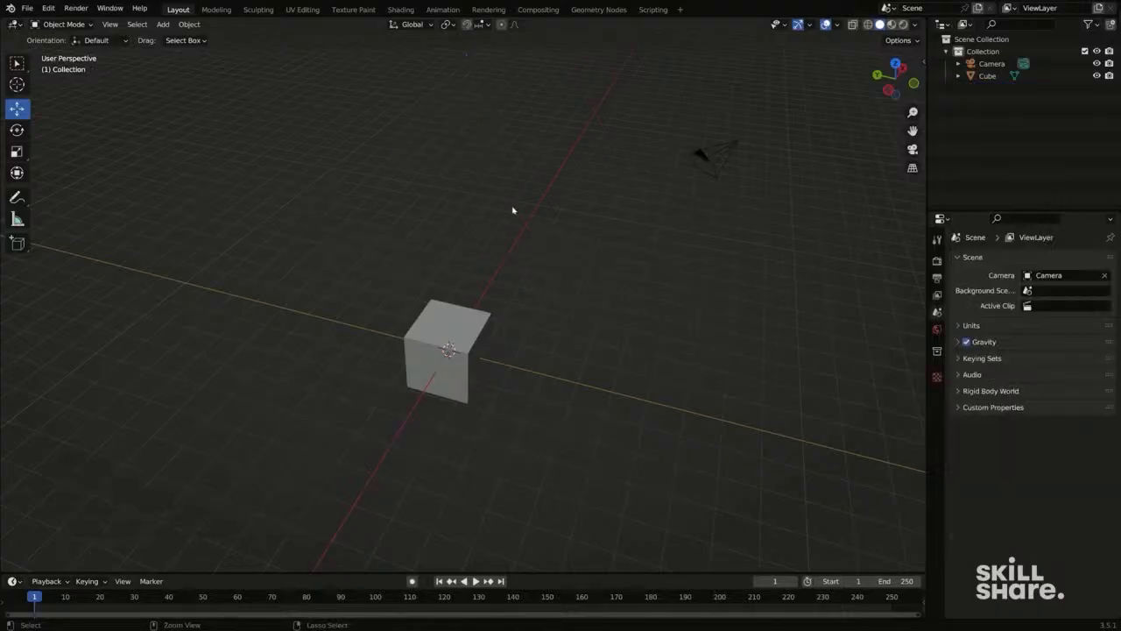
pyautogui.hotkey('ctrl', 'z')
pyautogui.keyDown('shift'); pyautogui.moveTo(494, 204); pyautogui.dragTo(553, 207, button='middle'); pyautogui.keyUp('shift')
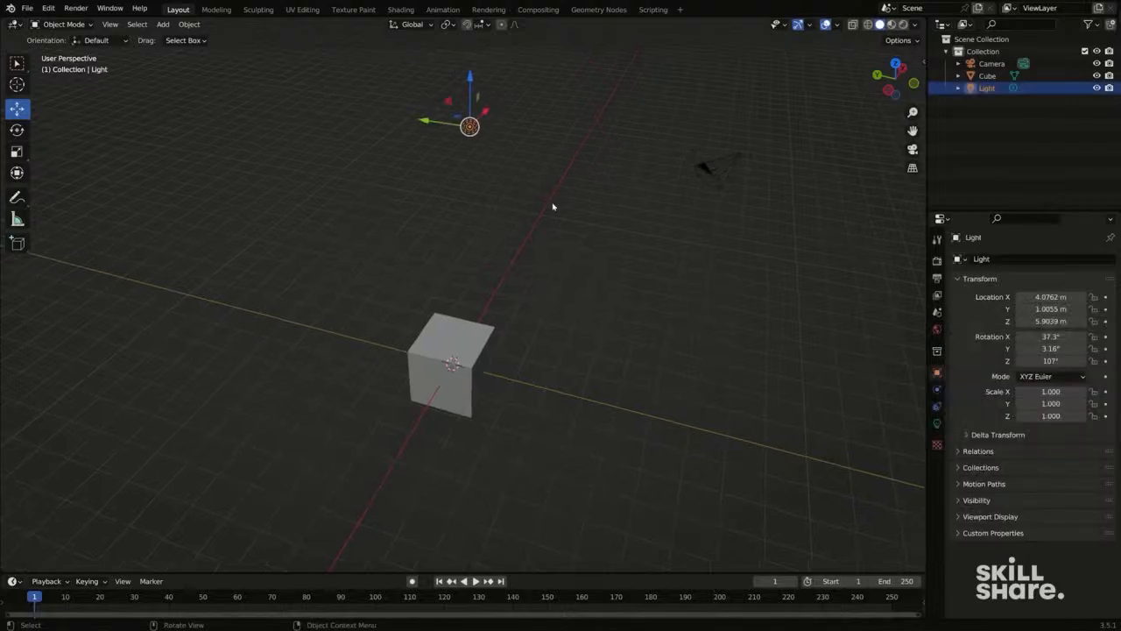
# Select the camera and the light together and delete both objects.
pyautogui.click(718, 177)
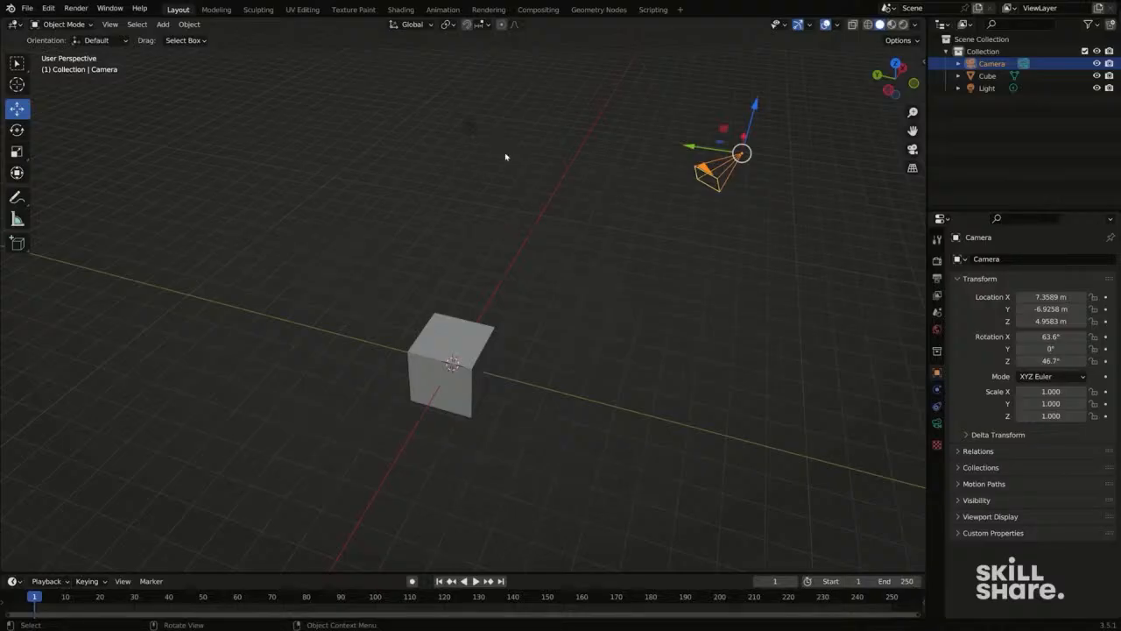
pyautogui.keyDown('shift'); pyautogui.click(471, 129); pyautogui.keyUp('shift')
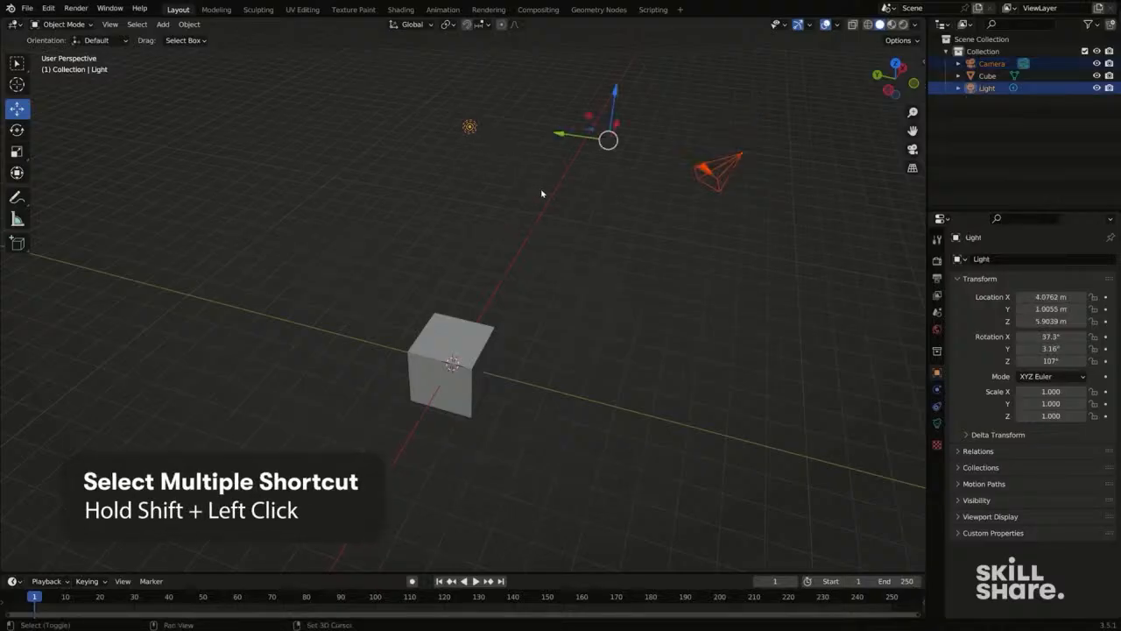
pyautogui.moveTo(565, 210); pyautogui.dragTo(538, 209, button='middle')
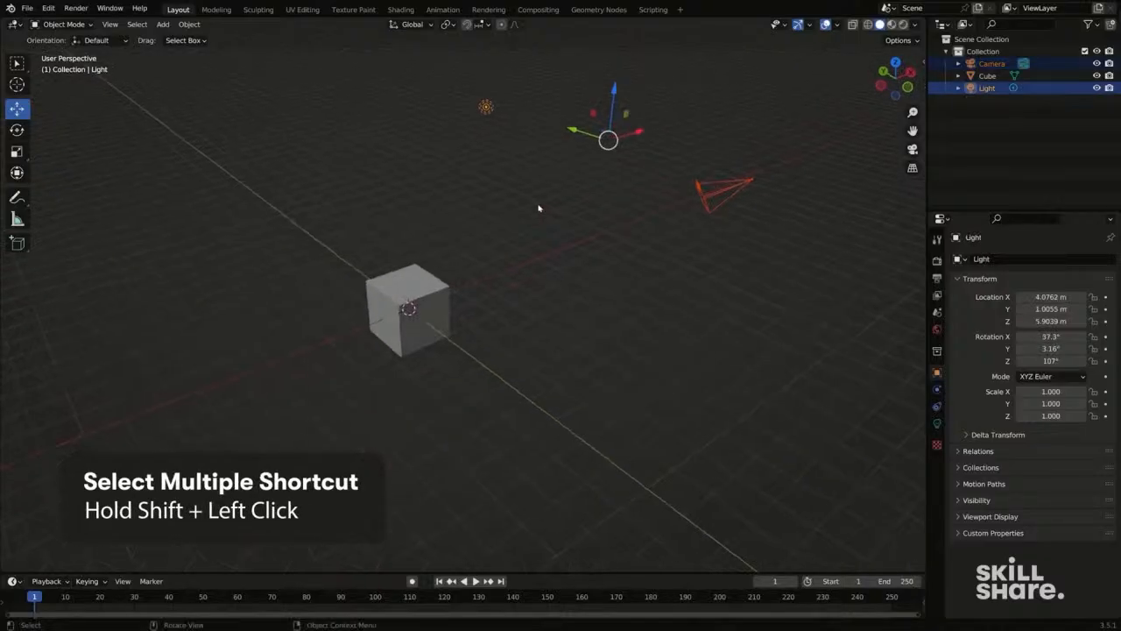
pyautogui.press('x')
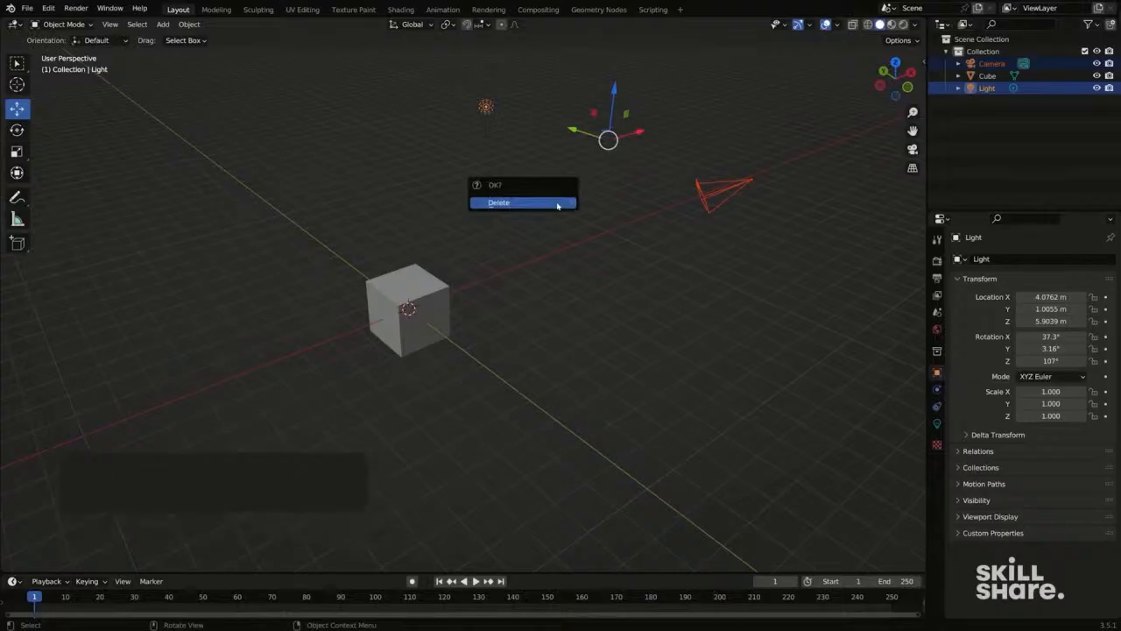
pyautogui.click(557, 206)
# Select the cube and bring it closer in the viewport.
pyautogui.click(443, 303)
pyautogui.keyDown('shift'); pyautogui.moveTo(443, 303); pyautogui.dragTo(508, 254, button='middle'); pyautogui.keyUp('shift')
pyautogui.scroll(3, 457, 188)
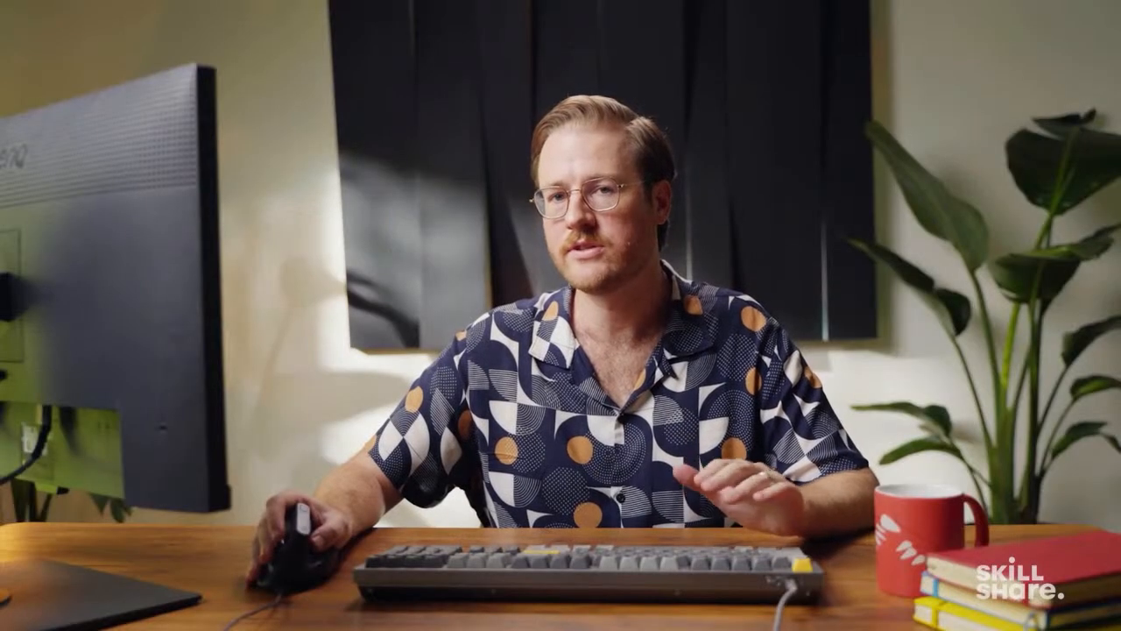
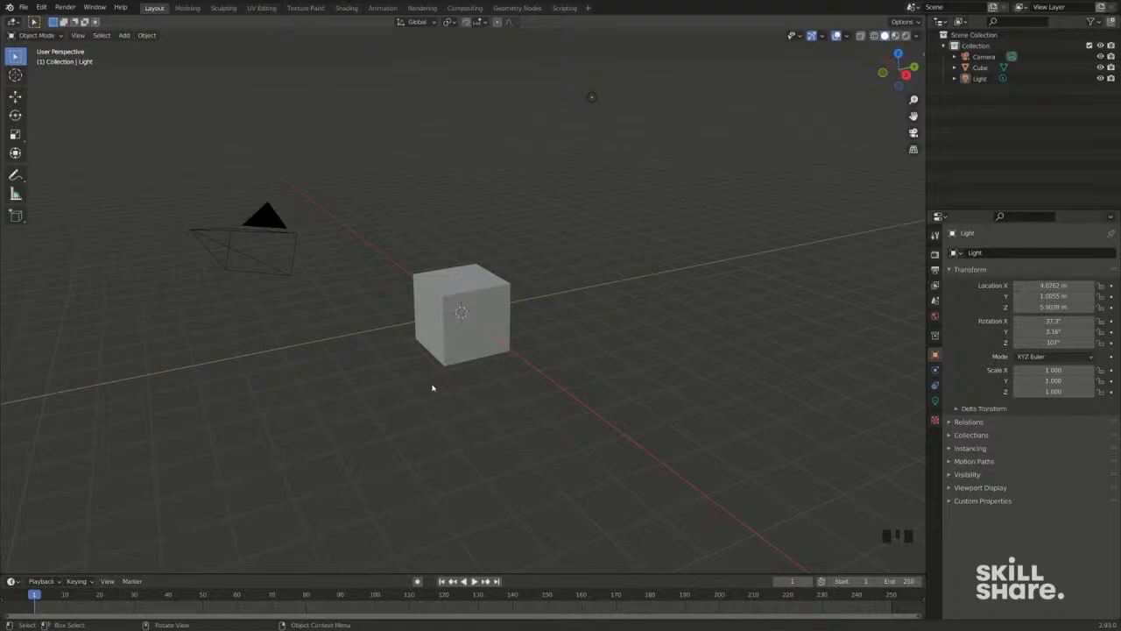
# Practise orbiting, panning and zooming the 3D view around the default cube.
pyautogui.moveTo(446, 346)
pyautogui.mouseDown(button='middle')
pyautogui.moveTo(467, 376)
pyautogui.moveTo(531, 371)
pyautogui.moveTo(558, 338)
pyautogui.moveTo(514, 307)
pyautogui.moveTo(442, 320)
pyautogui.moveTo(458, 365)
pyautogui.moveTo(451, 350)
pyautogui.moveTo(416, 349)
pyautogui.moveTo(444, 349)
pyautogui.mouseUp(button='middle')
pyautogui.keyDown('shift'); pyautogui.moveTo(520, 376); pyautogui.dragTo(587, 365, button='middle'); pyautogui.keyUp('shift')
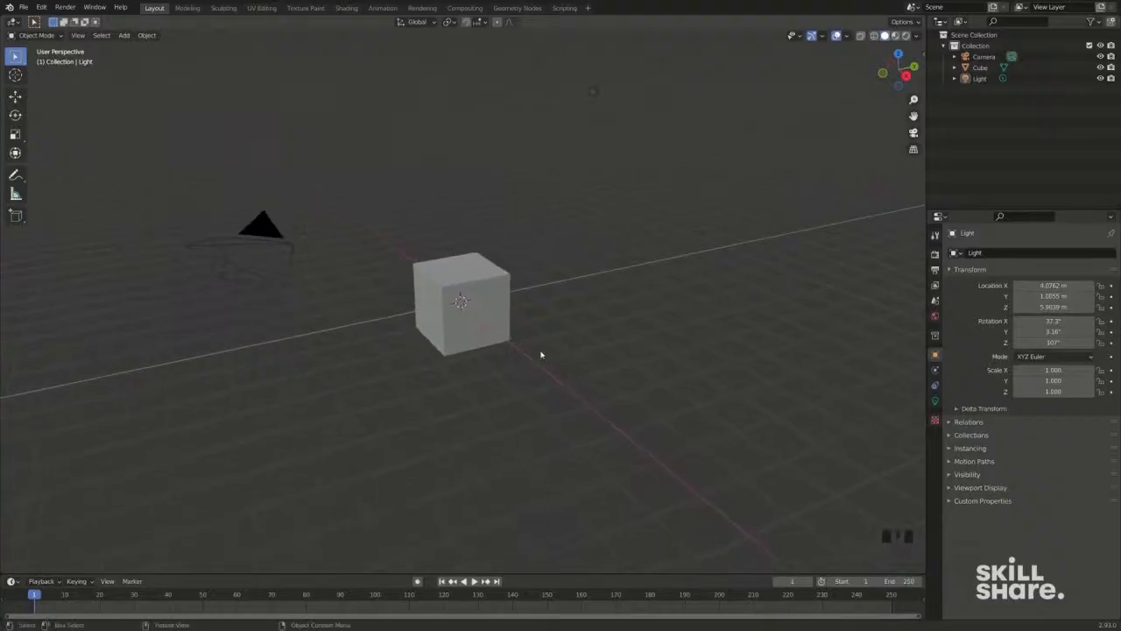
pyautogui.scroll(3, 541, 354)
pyautogui.scroll(-3, 541, 354)
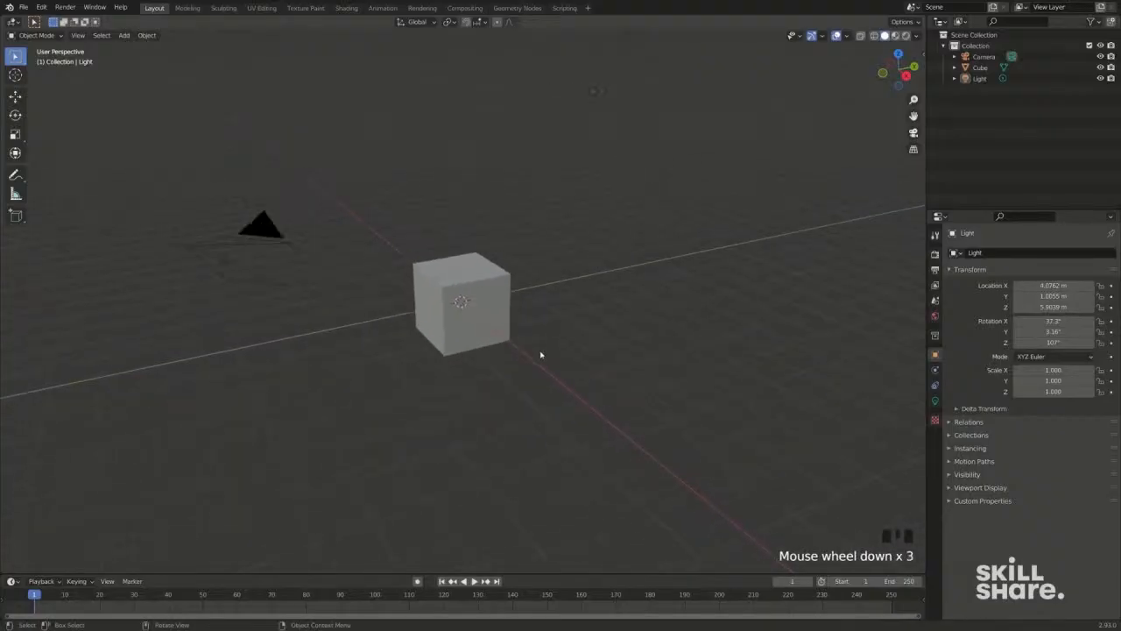
pyautogui.keyDown('ctrl'); pyautogui.moveTo(482, 426); pyautogui.dragTo(491, 397, button='middle'); pyautogui.keyUp('ctrl')
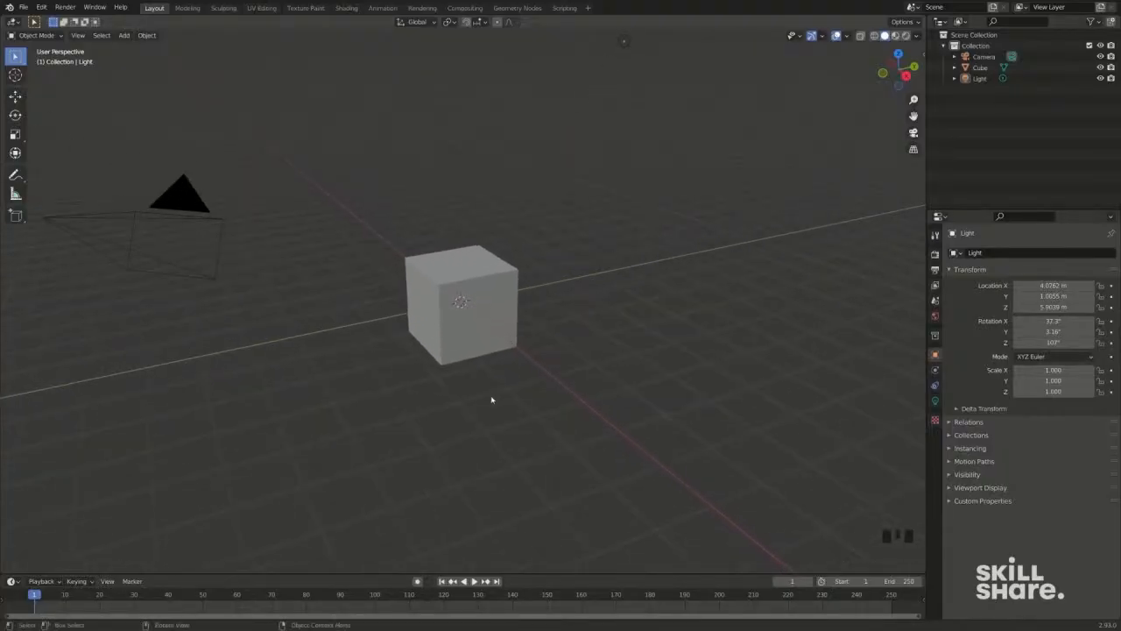
pyautogui.moveTo(382, 371); pyautogui.dragTo(391, 367, button='middle')
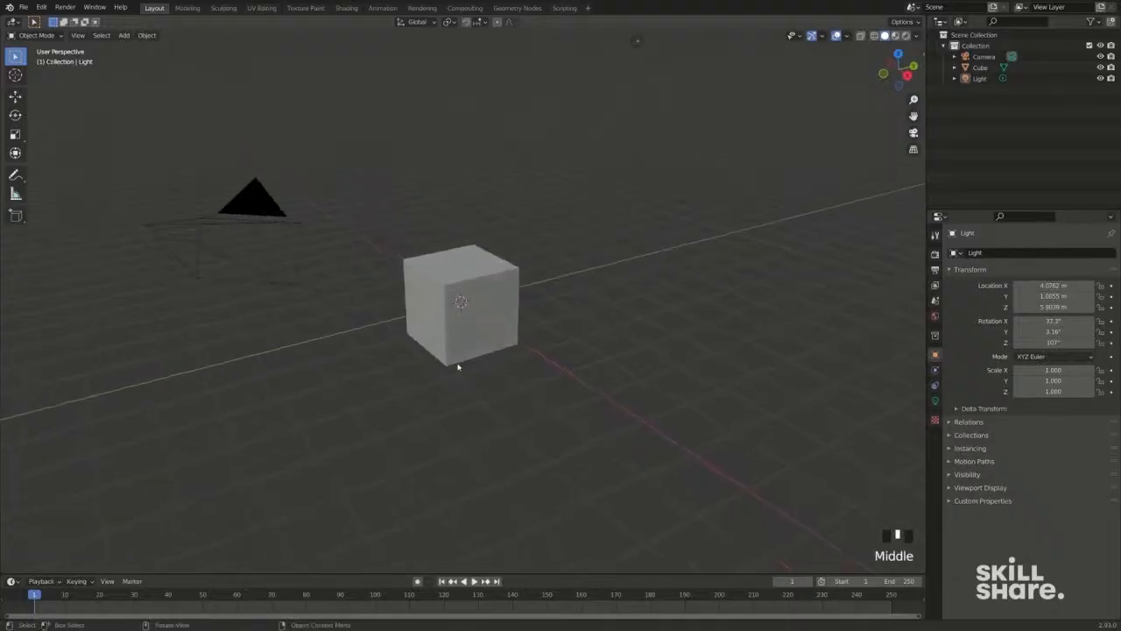
# View the scene in Front Orthographic and Top Orthographic, and orbit back to a perspective view.
pyautogui.moveTo(899, 77)
pyautogui.mouseDown()
pyautogui.moveTo(885, 85)
pyautogui.moveTo(882, 74)
pyautogui.mouseUp()
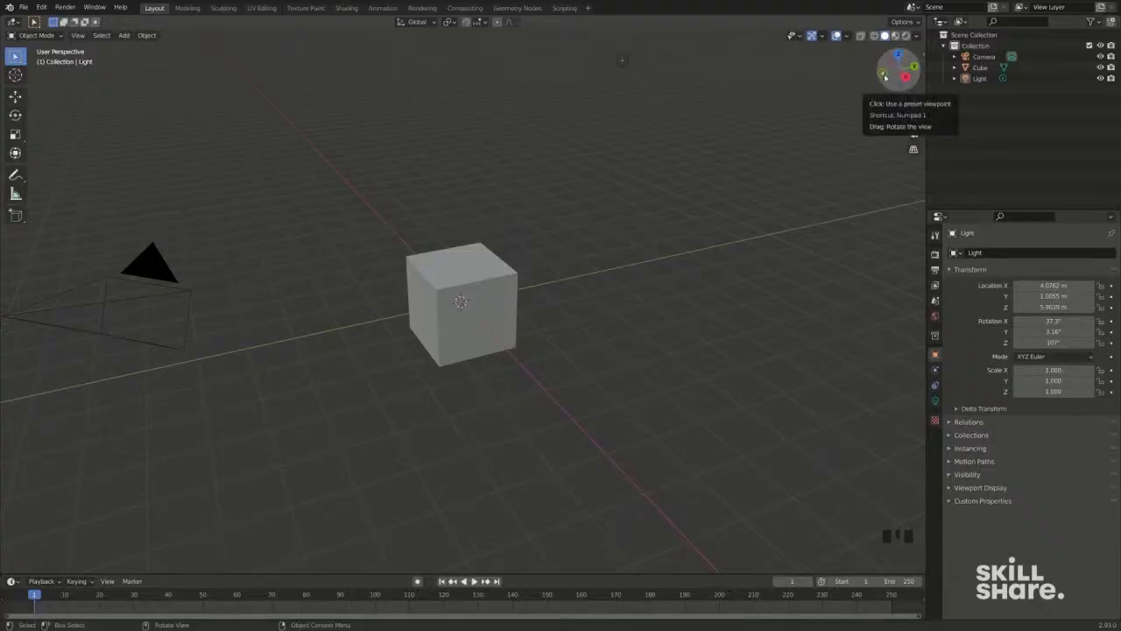
pyautogui.click(883, 75)
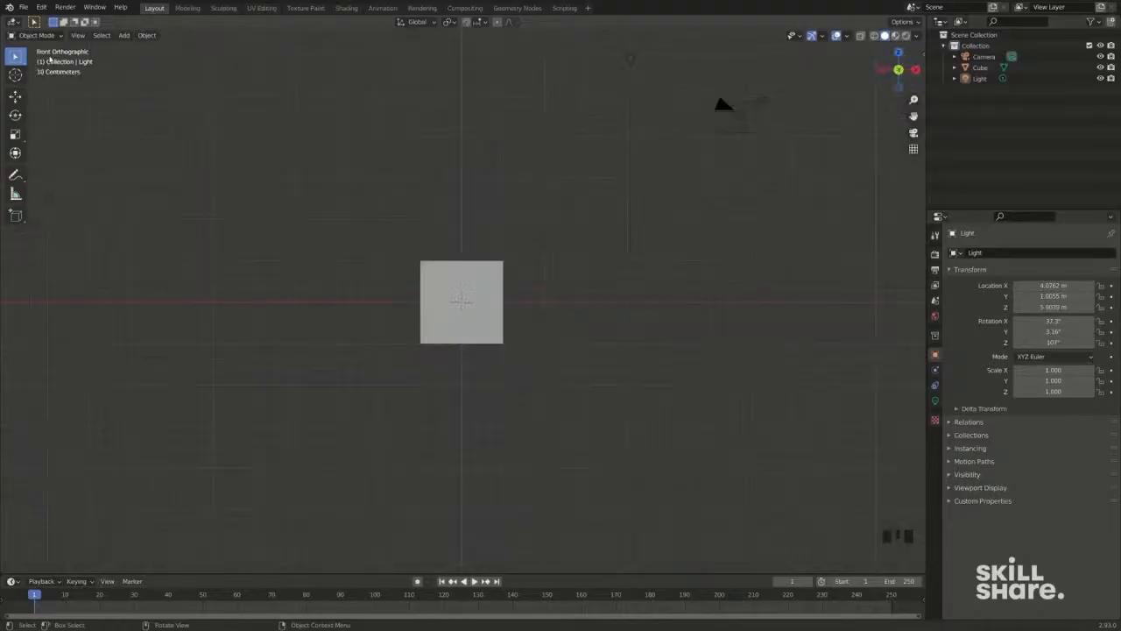
pyautogui.click(898, 51)
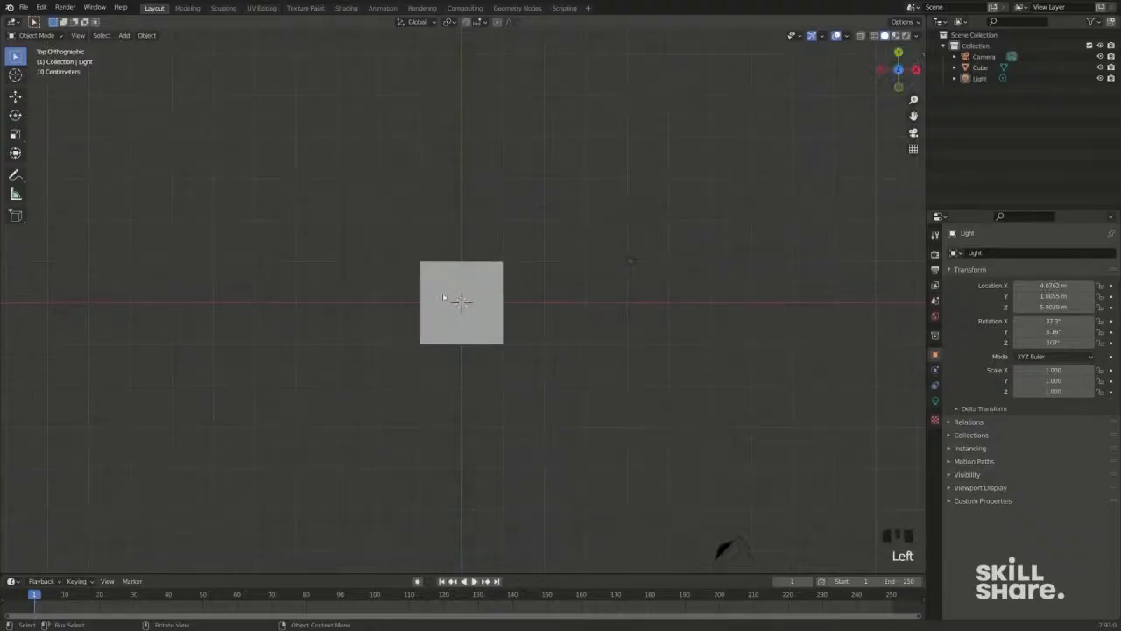
pyautogui.moveTo(900, 85); pyautogui.dragTo(896, 32)
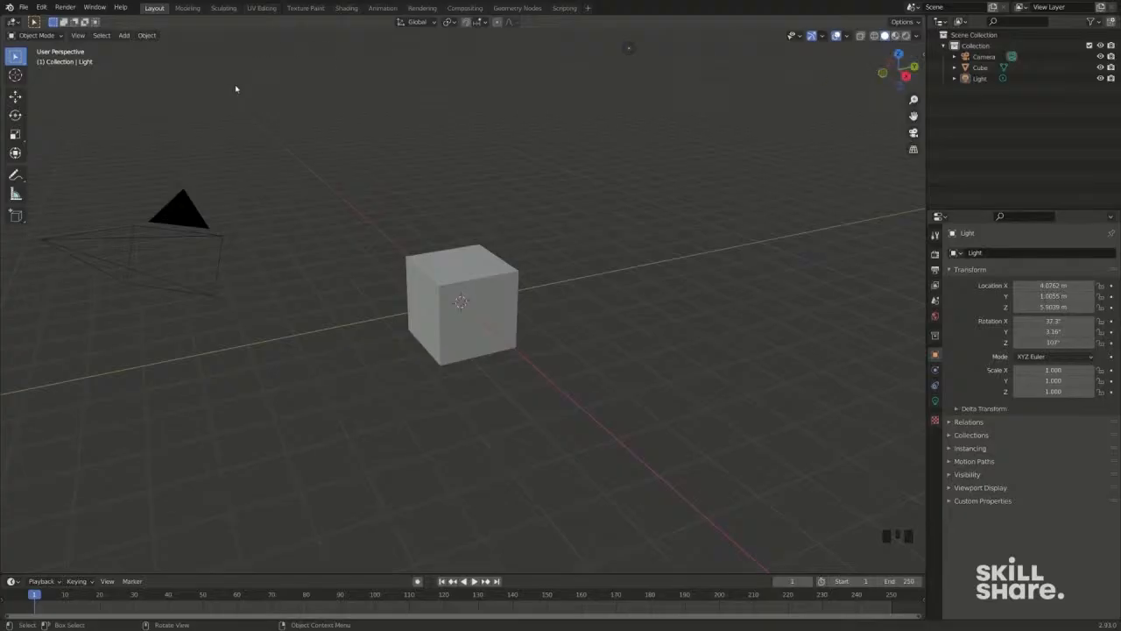
# Look at the cube through the active camera and return to a wider user perspective view.
pyautogui.click(79, 36)
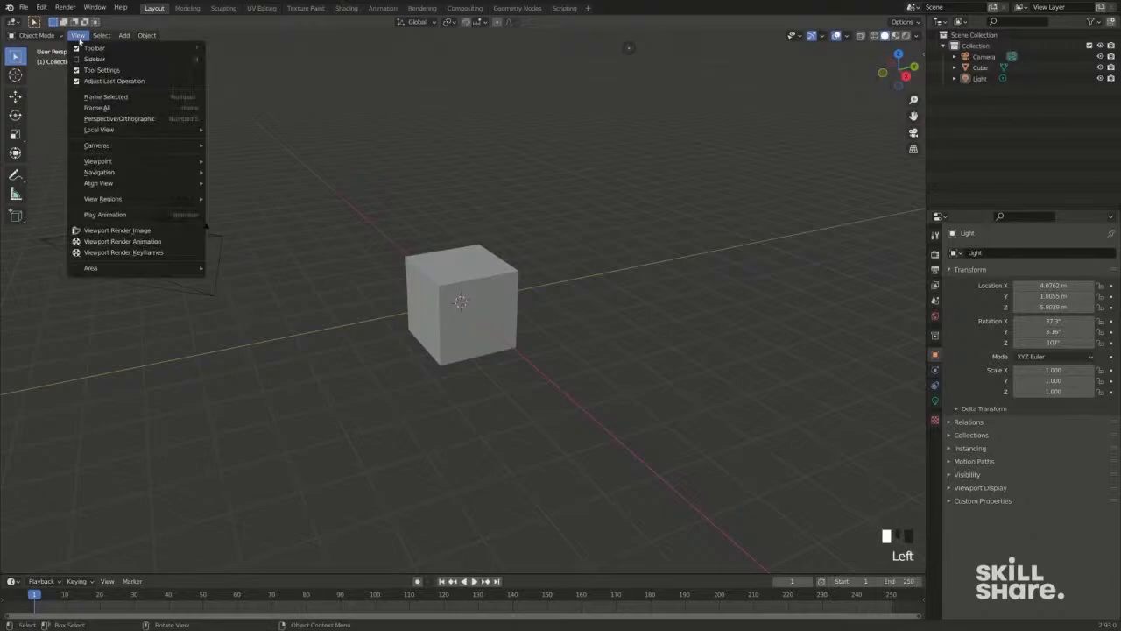
pyautogui.moveTo(117, 161)
pyautogui.moveTo(197, 149)
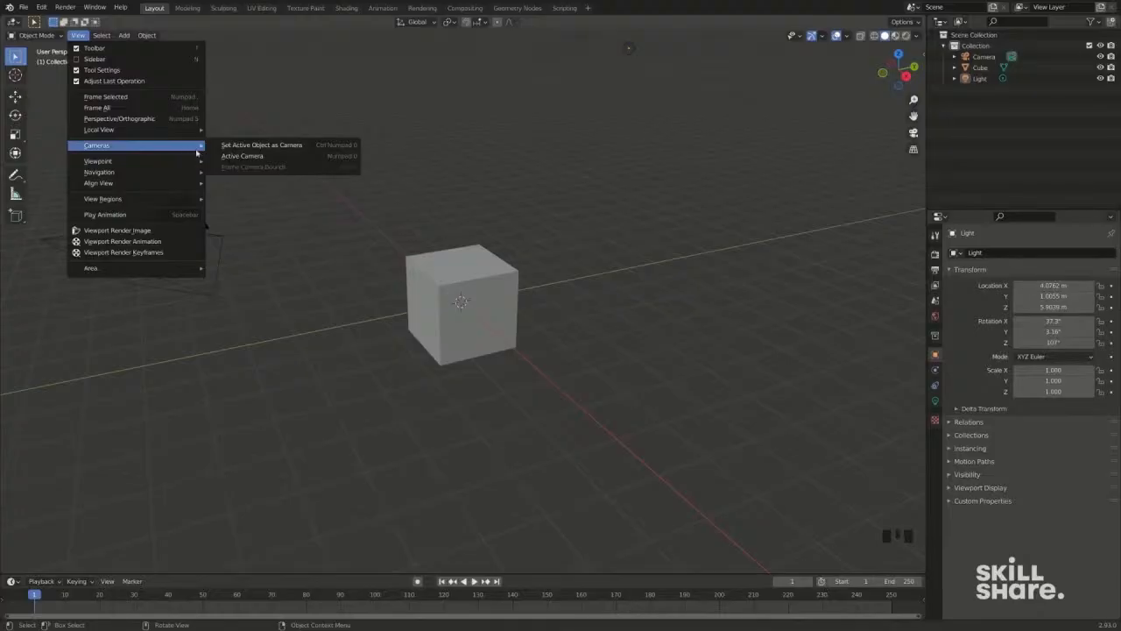
pyautogui.click(245, 156)
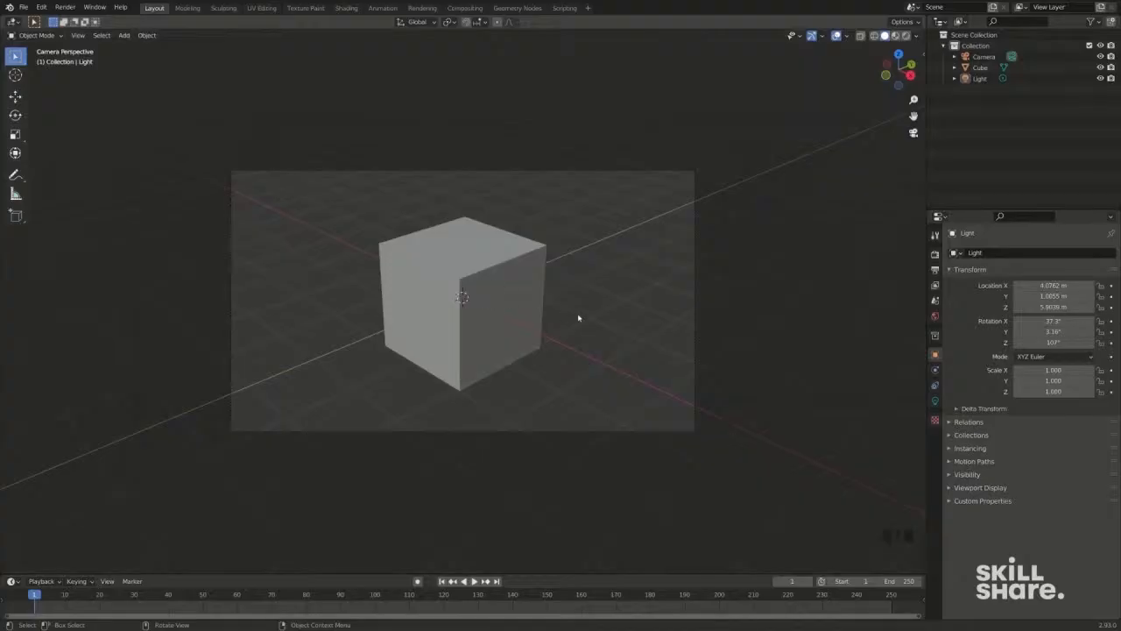
pyautogui.moveTo(593, 295); pyautogui.dragTo(555, 295, button='middle')
pyautogui.scroll(-2, 551, 300)
pyautogui.scroll(-3, 551, 299)
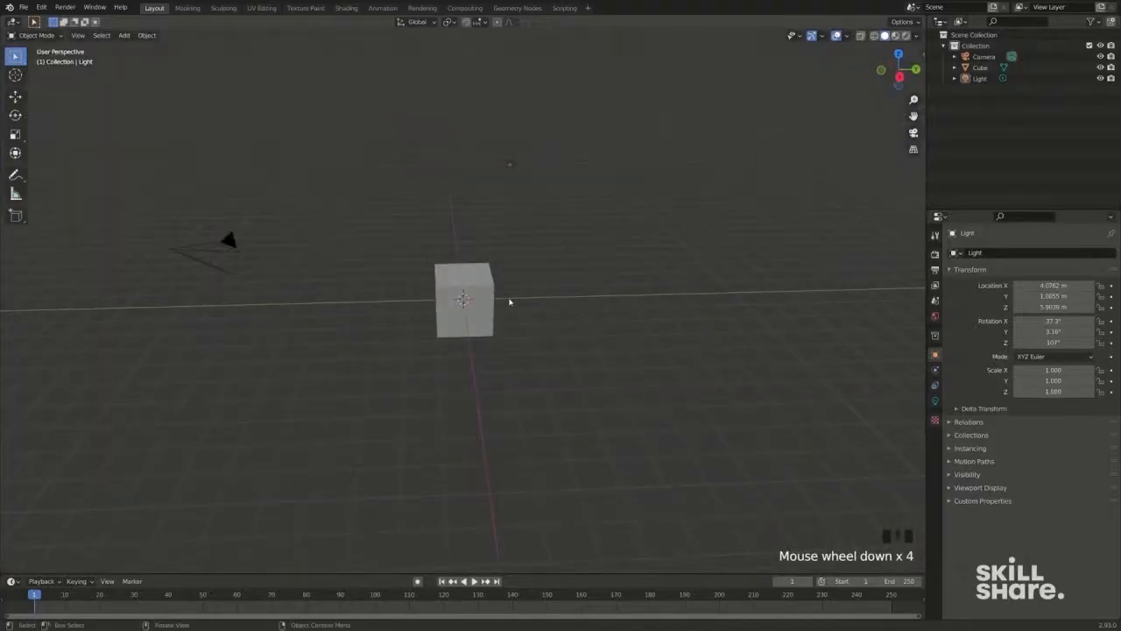
# Select the camera and try moving it freely.
pyautogui.click(233, 258)
pyautogui.press('g')
pyautogui.click(370, 271)
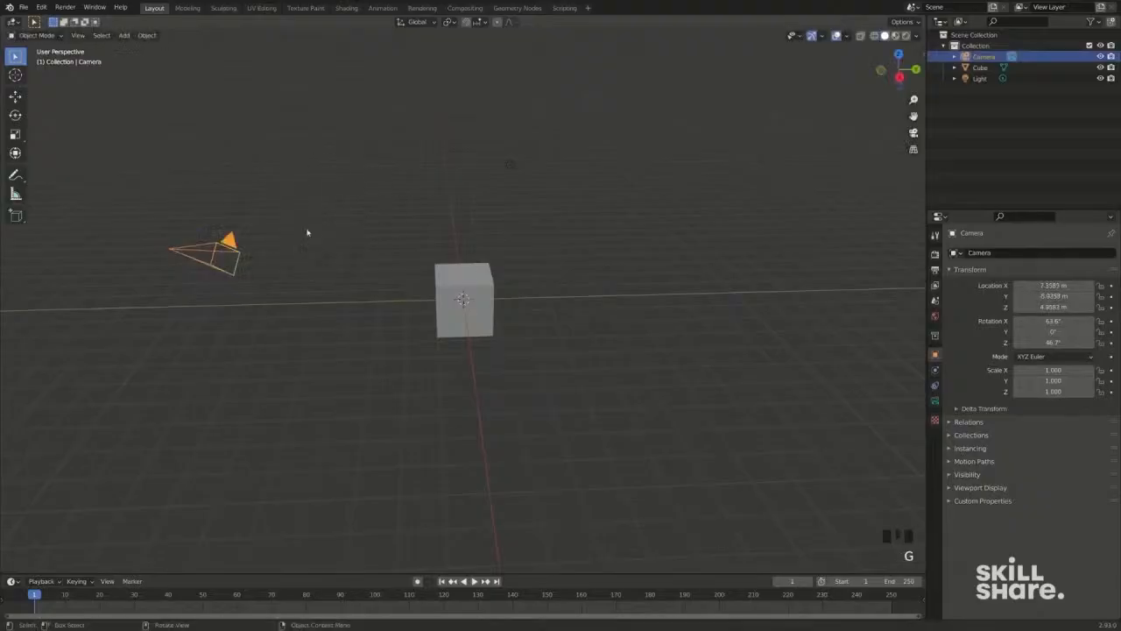
pyautogui.moveTo(370, 271); pyautogui.dragTo(400, 271, button='middle')
pyautogui.scroll(2, 403, 245)
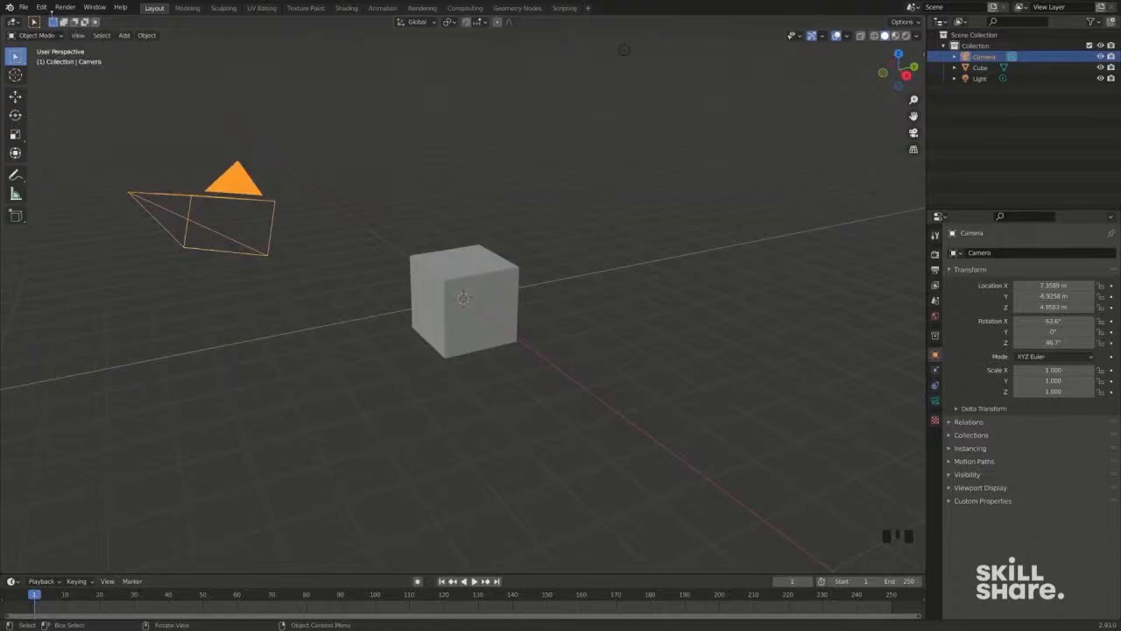
# In the keymap preferences, enable Select All Toggles and Tab for Pie Menu, and set the spacebar action to Search.
pyautogui.click(42, 7)
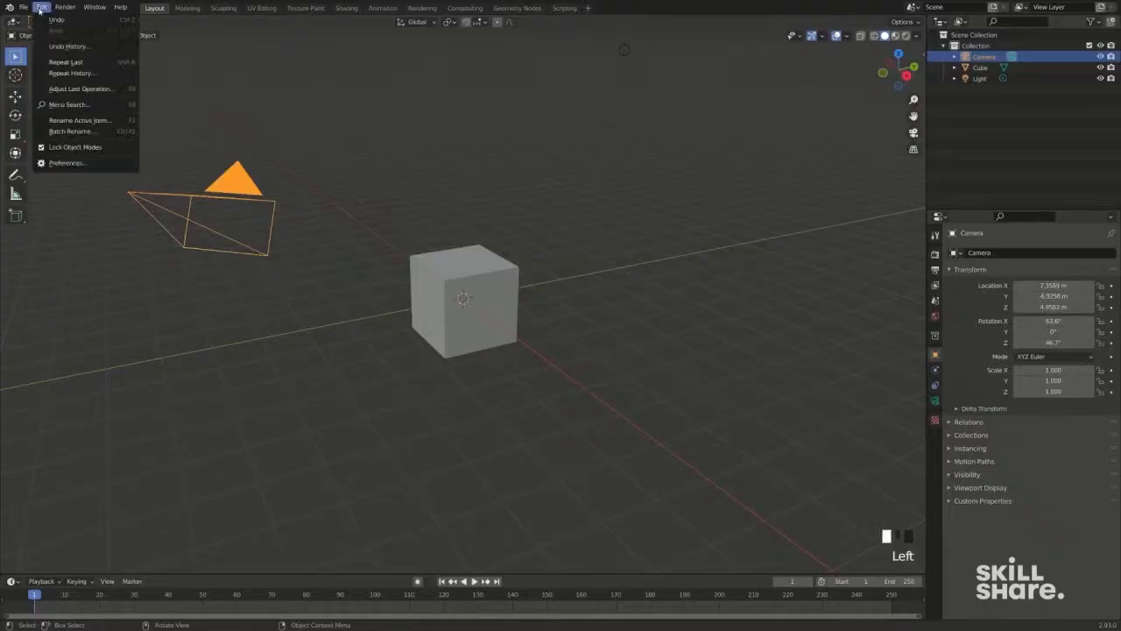
pyautogui.click(83, 166)
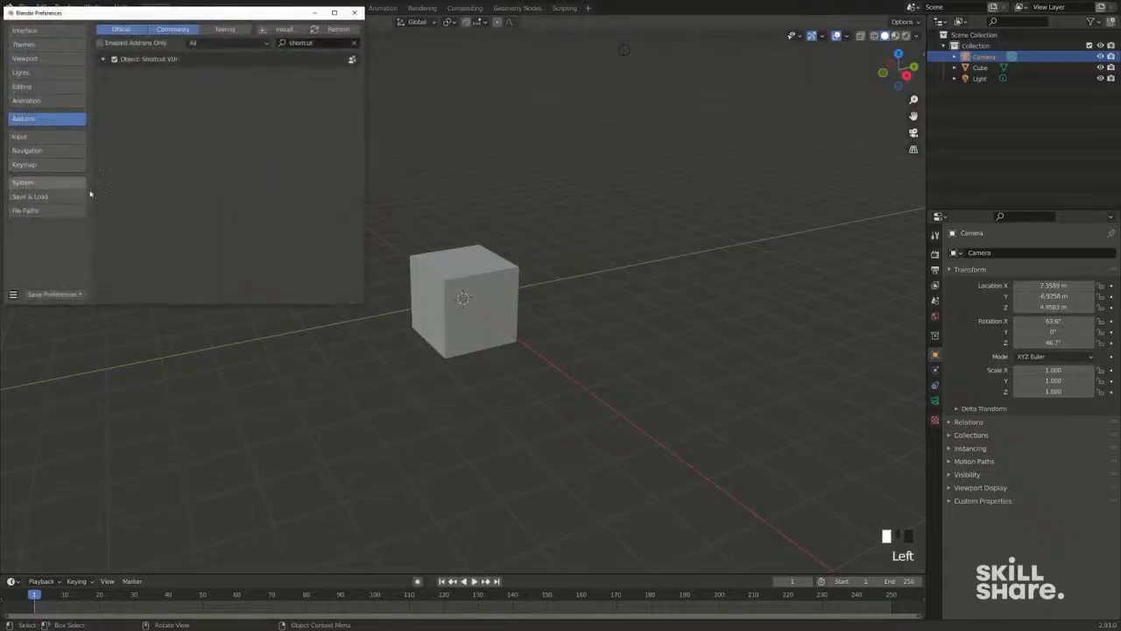
pyautogui.click(55, 166)
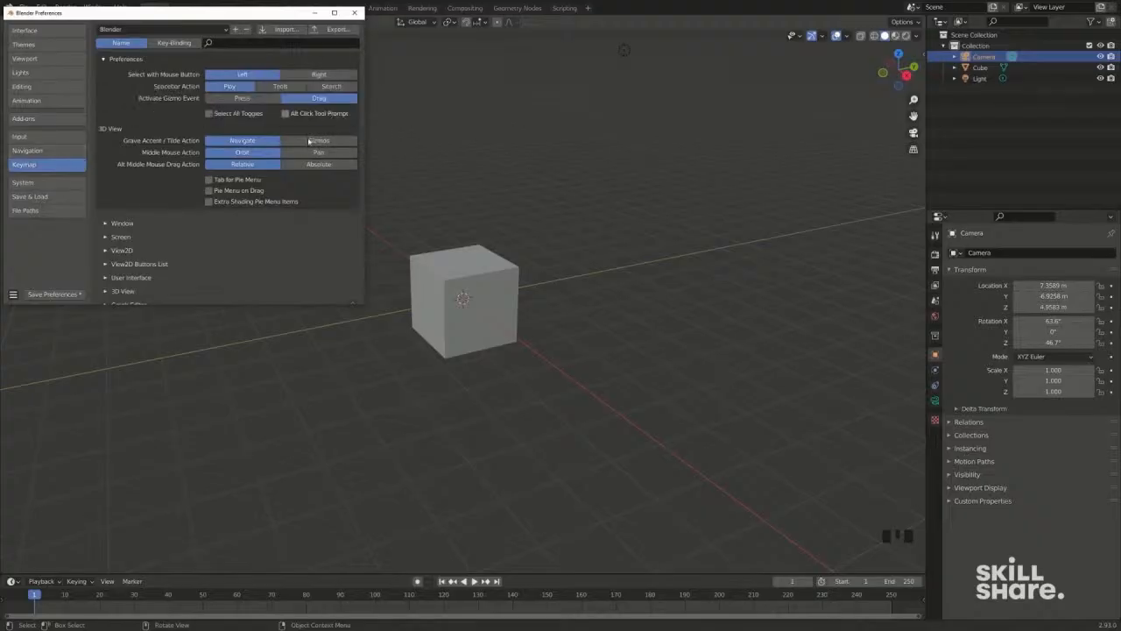
pyautogui.click(246, 117)
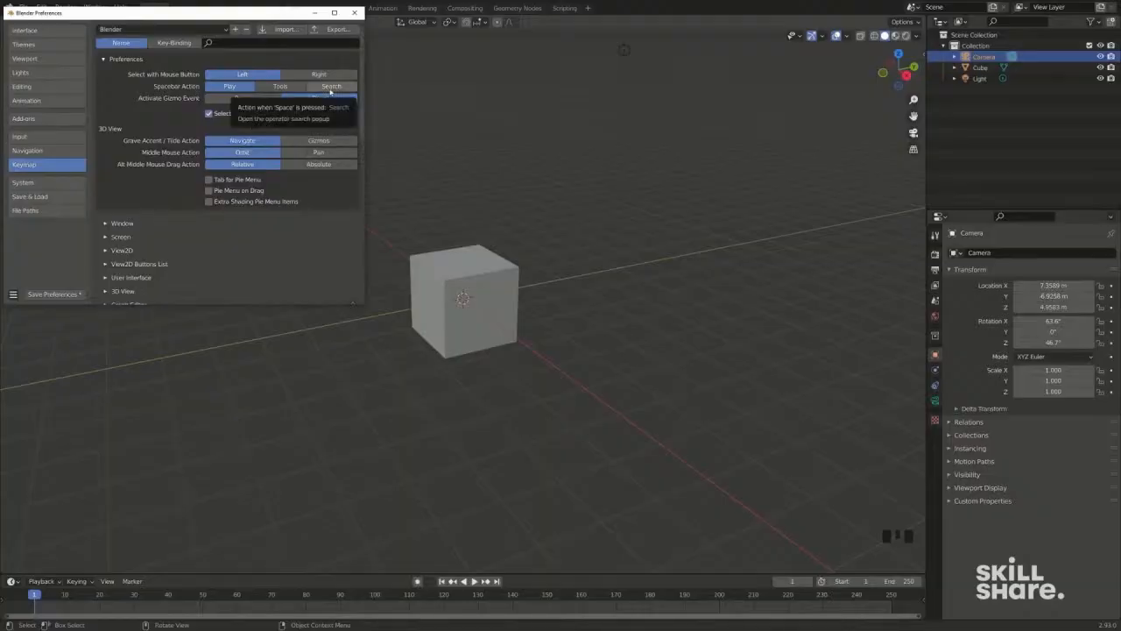
pyautogui.click(330, 88)
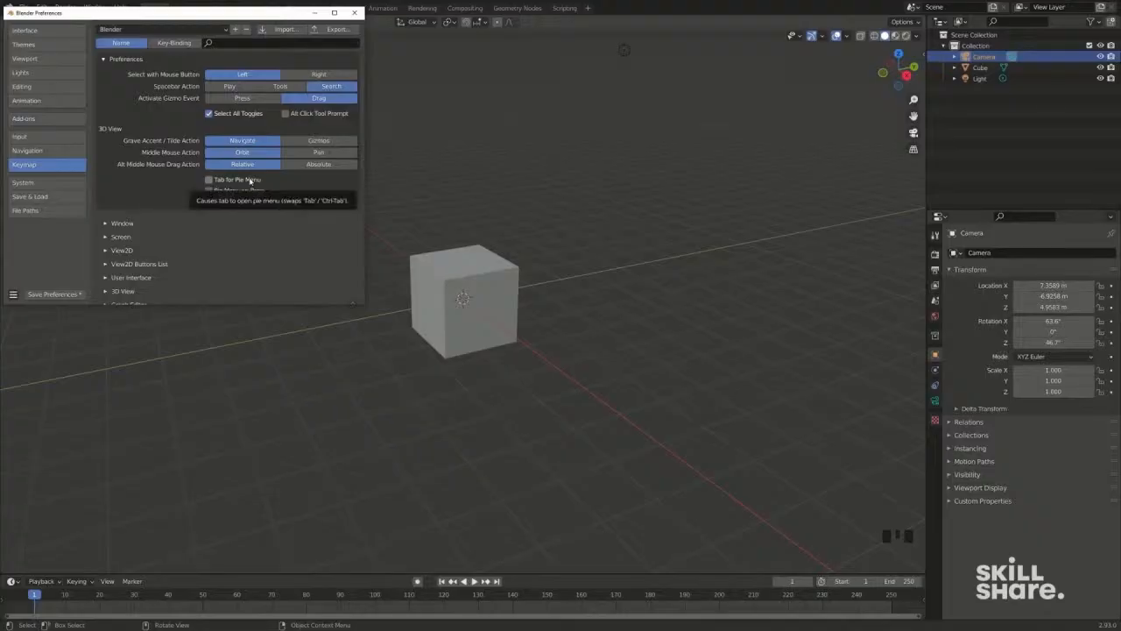
pyautogui.click(250, 180)
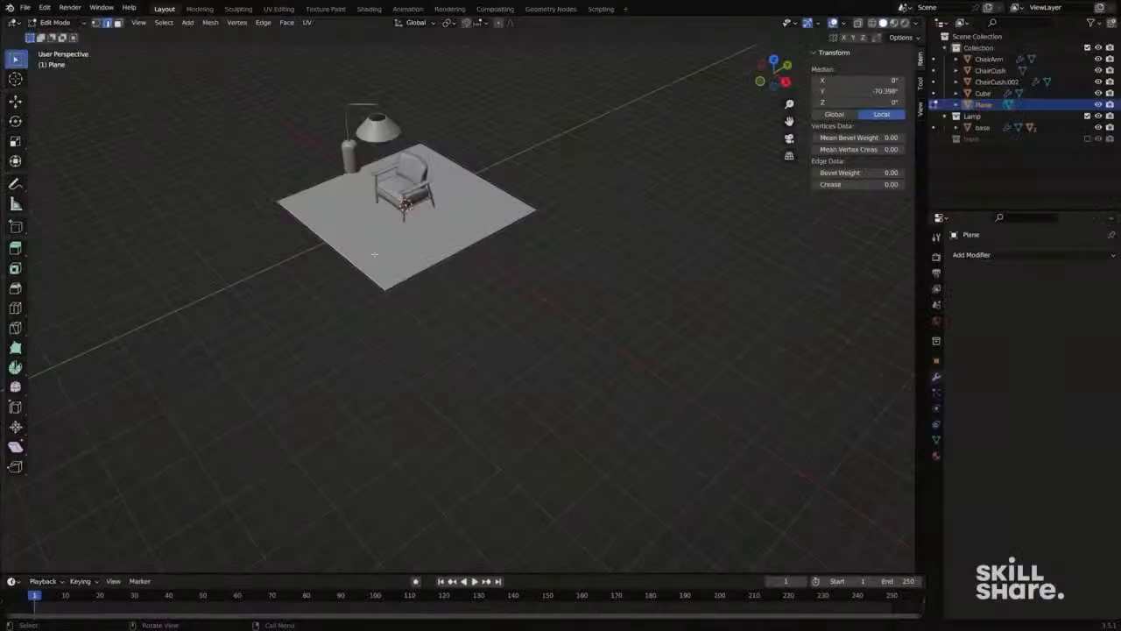
# Move the floor plane's selected front edge outward along the global Y axis to about Y -188".
pyautogui.press('g')
pyautogui.press('y')
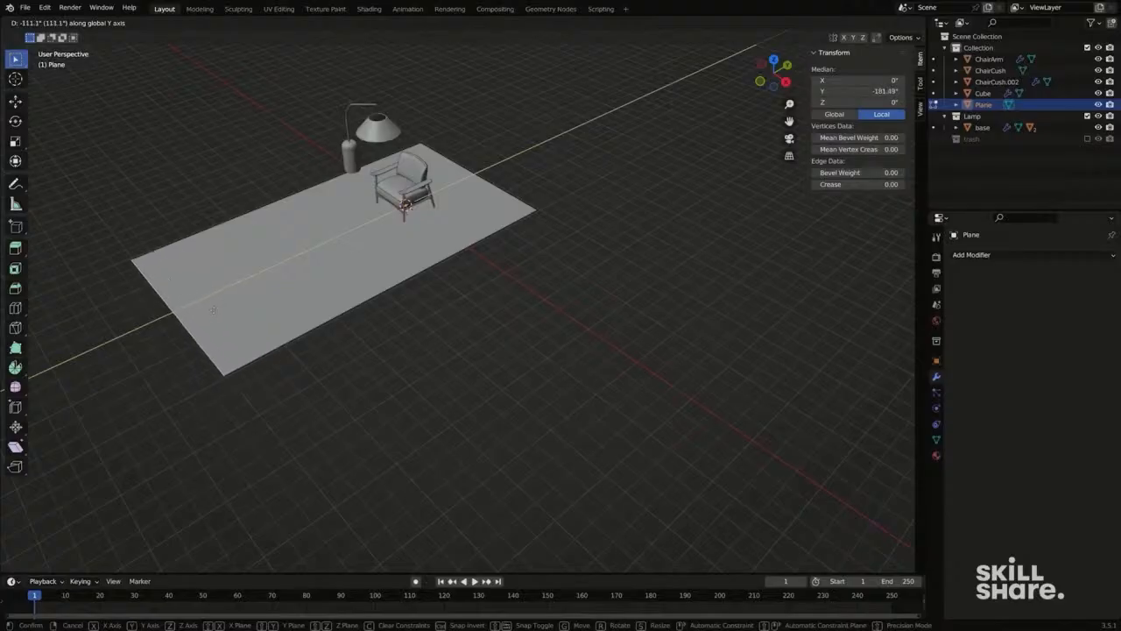
pyautogui.click(203, 314)
# Extrude the floor plane's back edge and adjoining side edge up about 118" along Z as two walls and return to Object Mode.
pyautogui.moveTo(203, 316); pyautogui.dragTo(392, 308, button='middle')
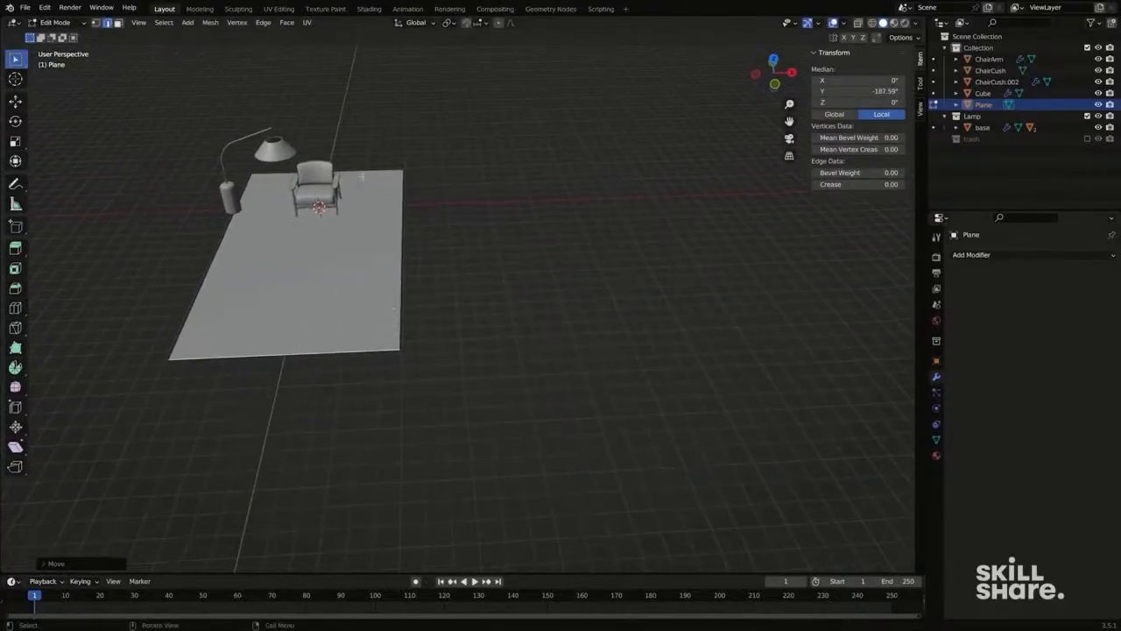
pyautogui.click(355, 172)
pyautogui.keyDown('shift'); pyautogui.click(401, 233); pyautogui.keyUp('shift')
pyautogui.moveTo(403, 233); pyautogui.dragTo(443, 270, button='middle')
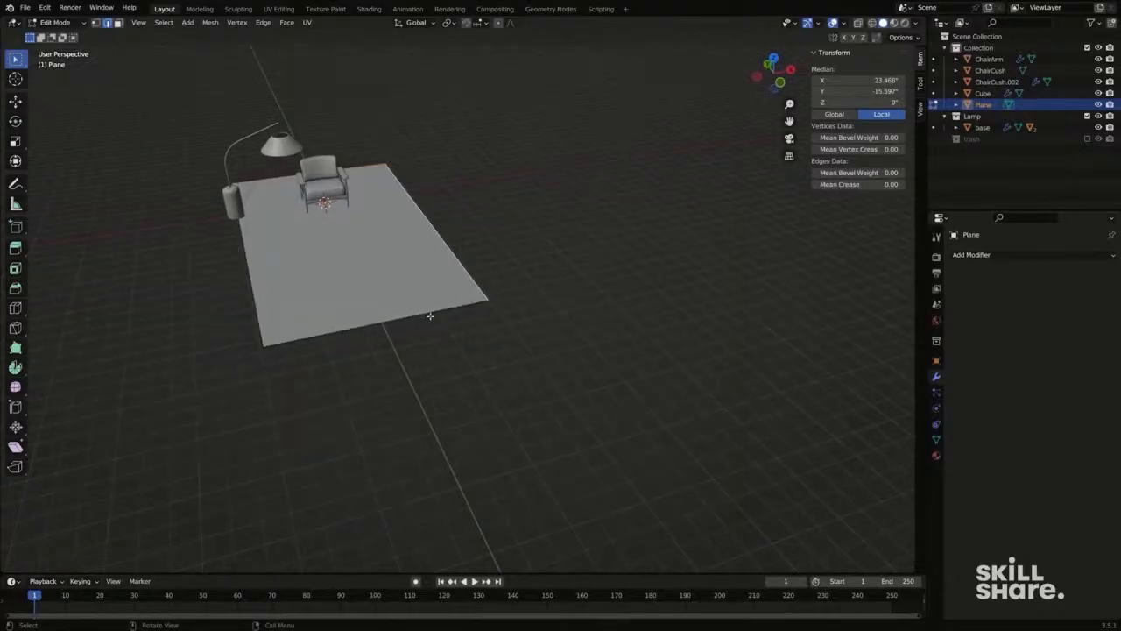
pyautogui.press('e')
pyautogui.press('z')
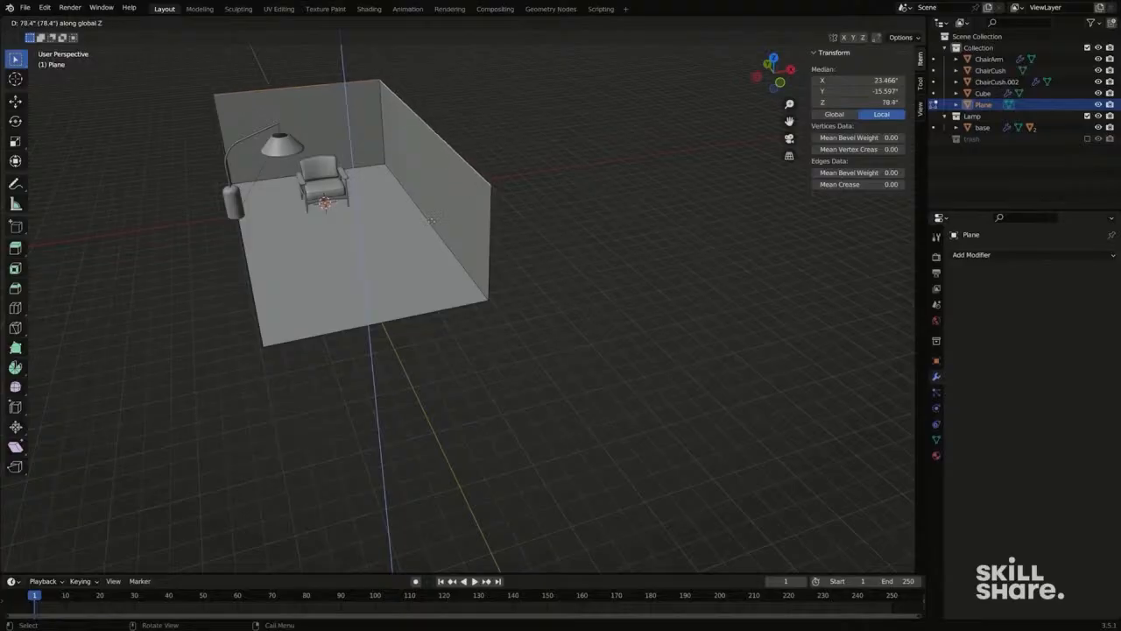
pyautogui.click(430, 172)
pyautogui.moveTo(430, 172); pyautogui.dragTo(623, 243, button='middle')
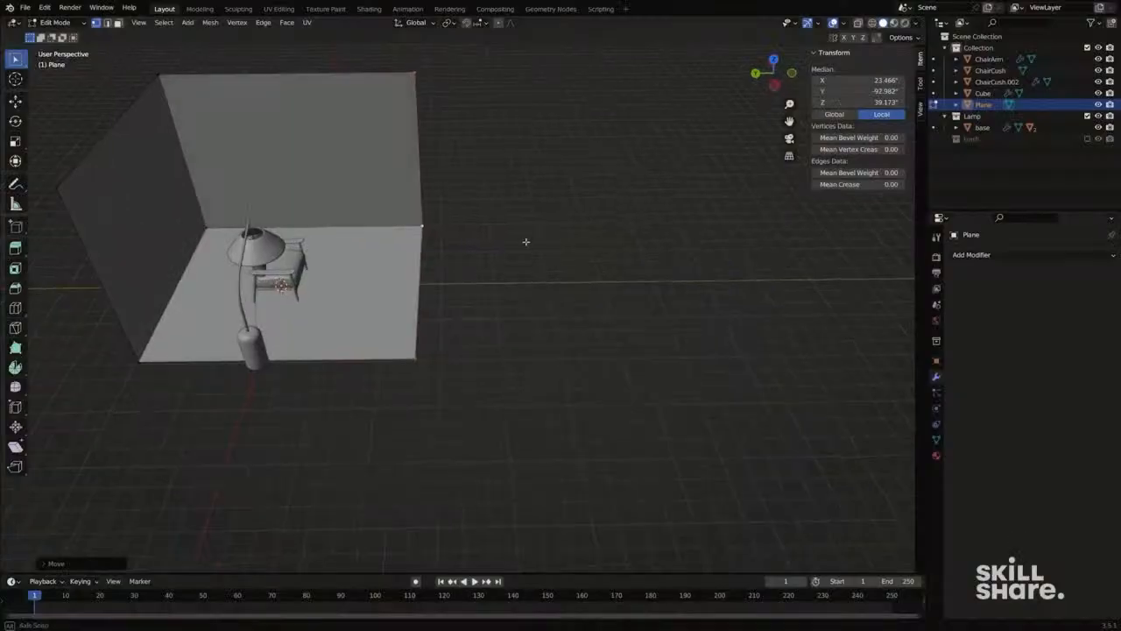
pyautogui.moveTo(526, 242); pyautogui.dragTo(472, 280, button='middle')
pyautogui.press('Tab')
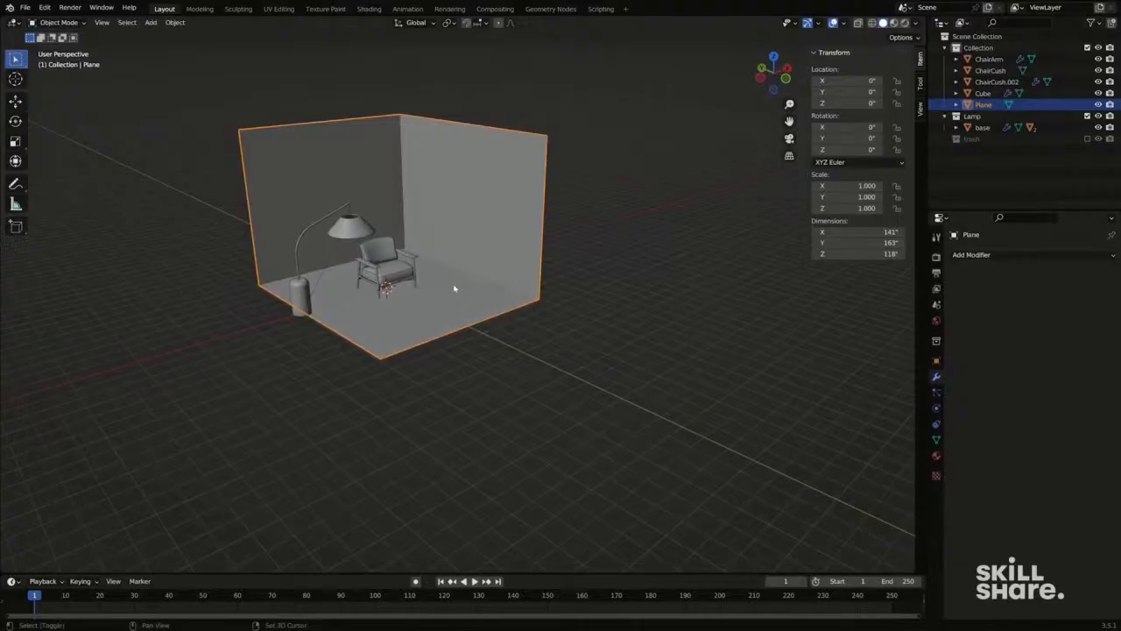
# Add a camera to the scene and look through it.
pyautogui.hotkey('shift', 'a')
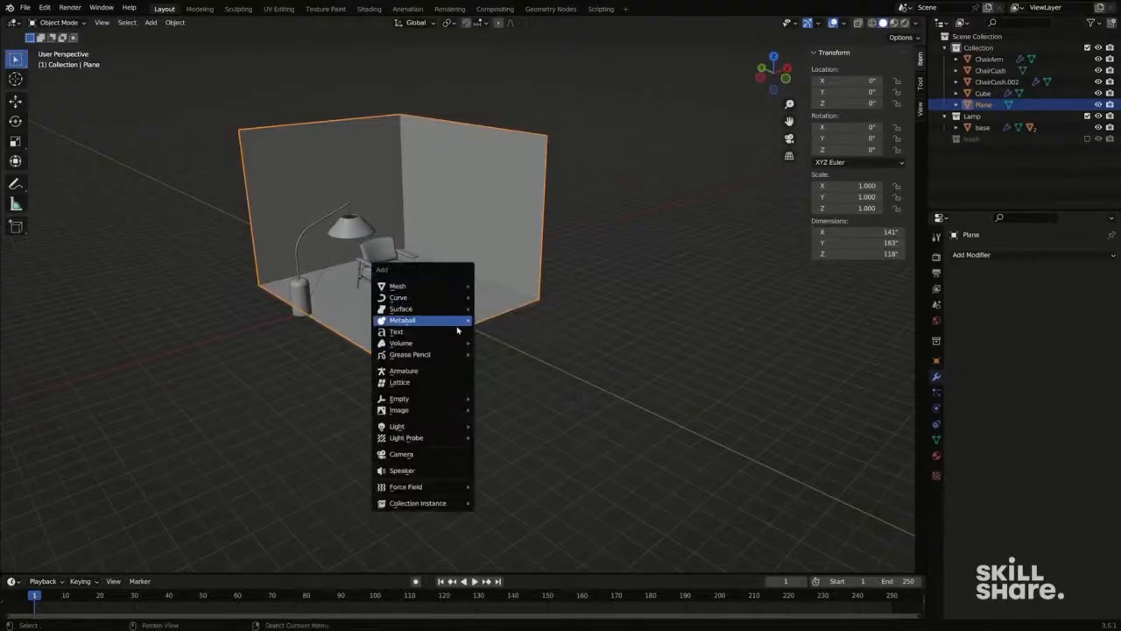
pyautogui.click(445, 456)
pyautogui.moveTo(426, 373); pyautogui.dragTo(512, 350, button='middle')
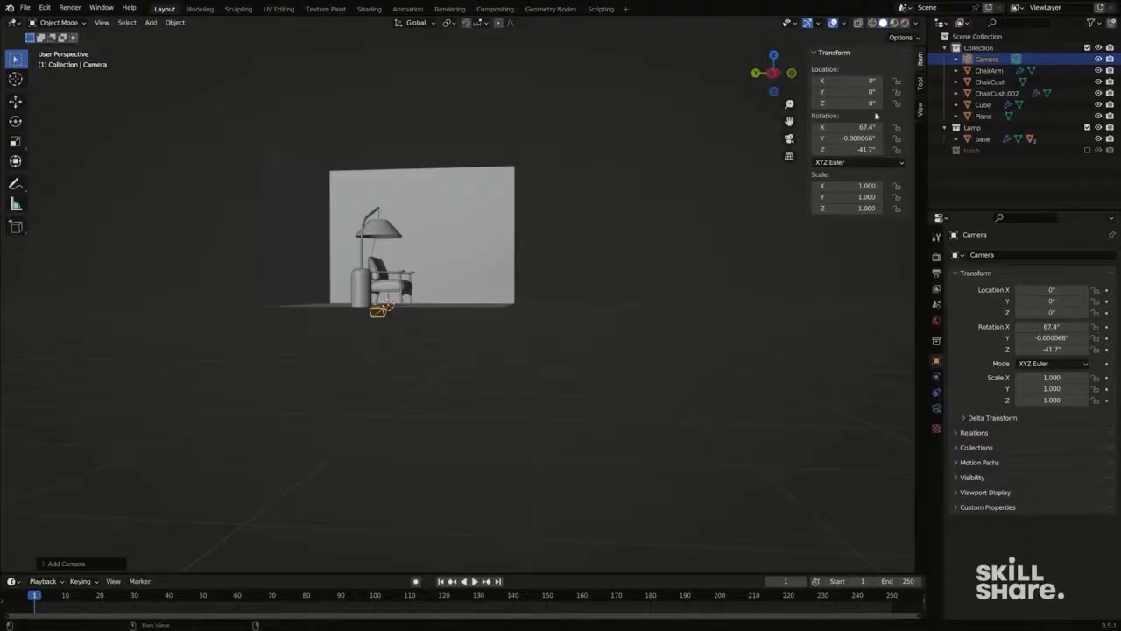
pyautogui.click(789, 138)
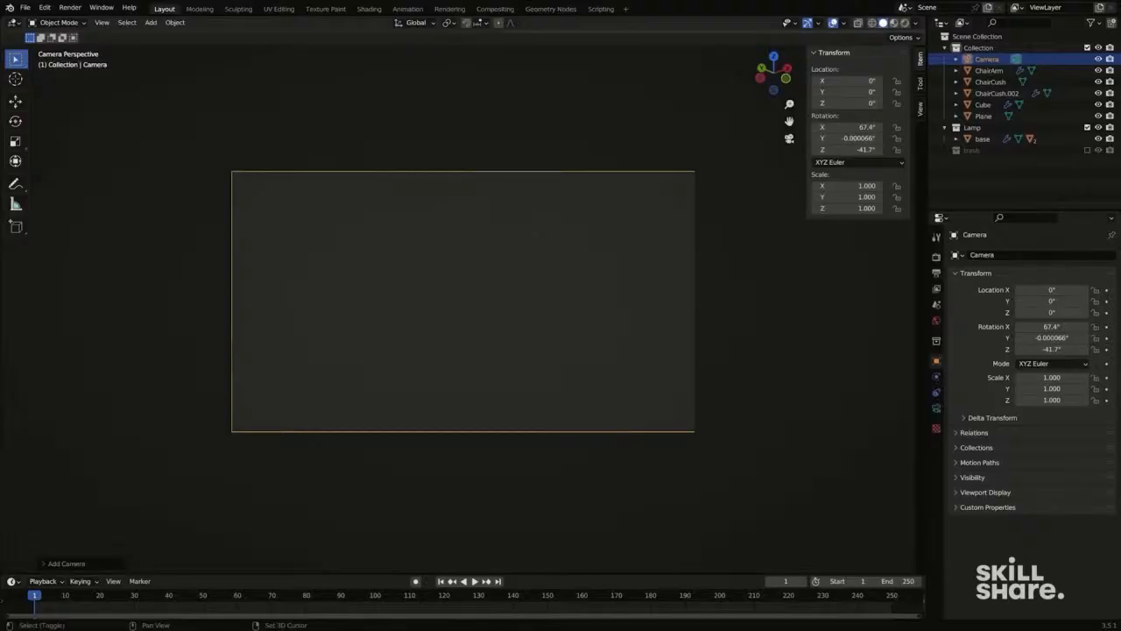
# Fly the camera back to face the room's open front, at about Y -331" and Z 40.5".
pyautogui.hotkey('shift', '`')
pyautogui.press('s')
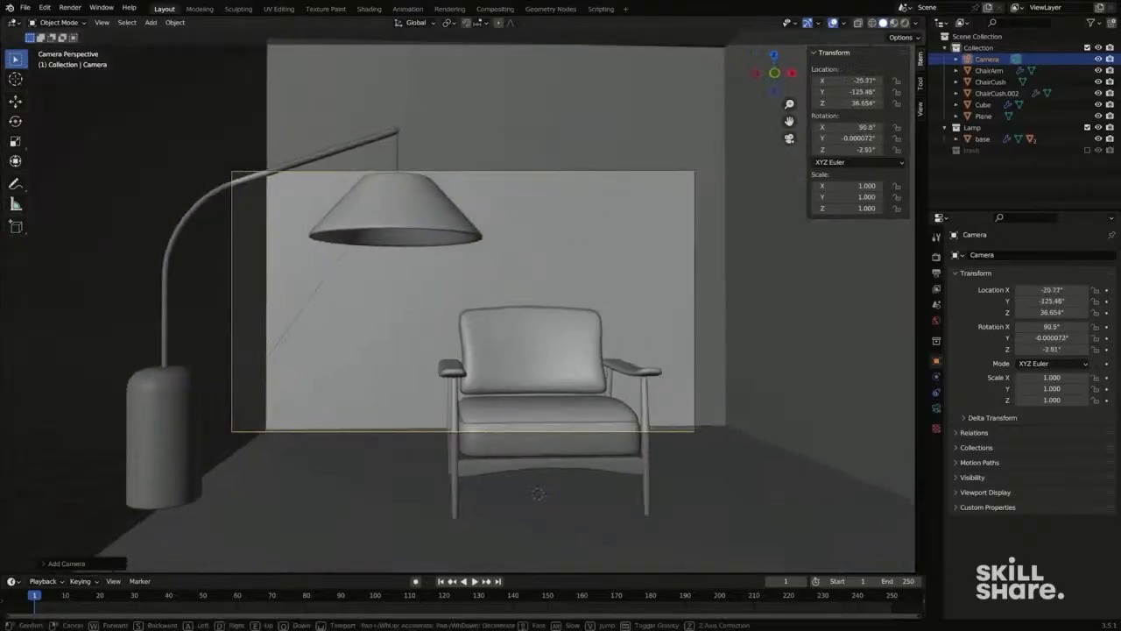
pyautogui.press('s')
pyautogui.press('d')
pyautogui.press('w')
pyautogui.press('a')
pyautogui.press('w')
pyautogui.press('d')
pyautogui.press('s')
pyautogui.press('w')
pyautogui.press('s')
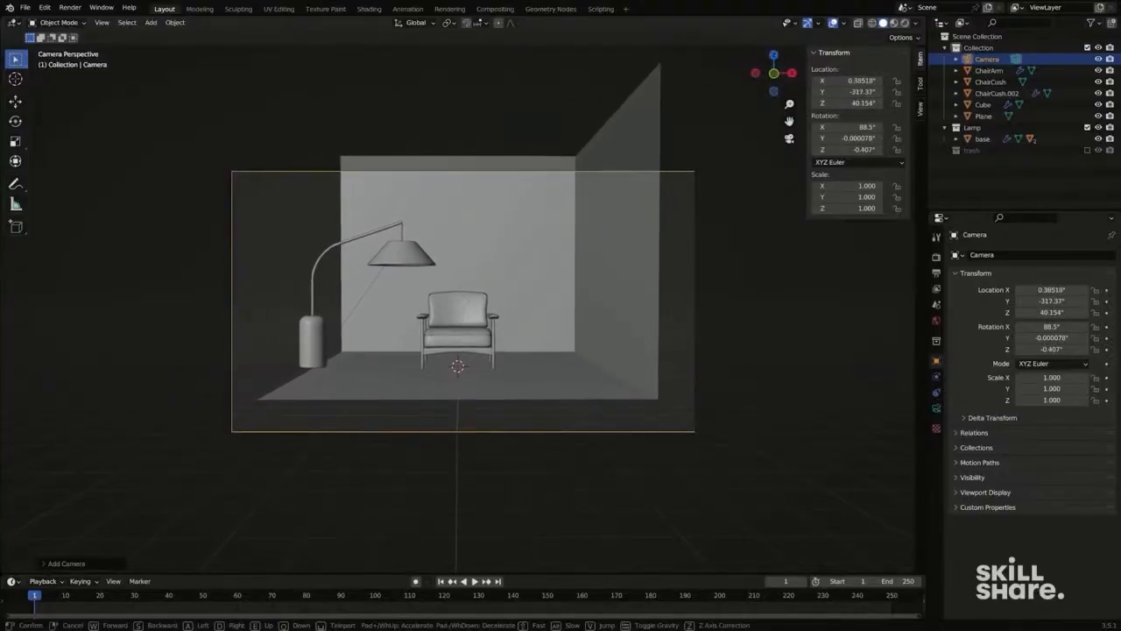
pyautogui.press('s')
pyautogui.click(546, 252)
# Set the camera's rotation to 90° on X and 0° on Y and Z.
pyautogui.keyDown('ctrl'); pyautogui.moveTo(865, 138); pyautogui.dragTo(876, 127); pyautogui.keyUp('ctrl')
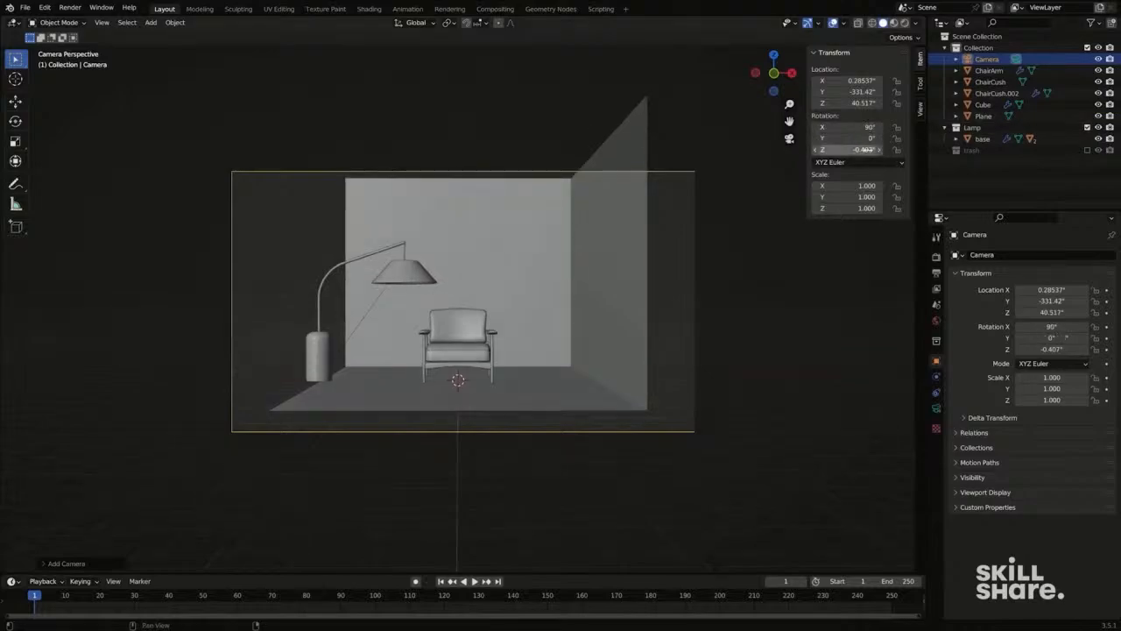
pyautogui.keyDown('ctrl'); pyautogui.moveTo(866, 150); pyautogui.dragTo(871, 150); pyautogui.keyUp('ctrl')
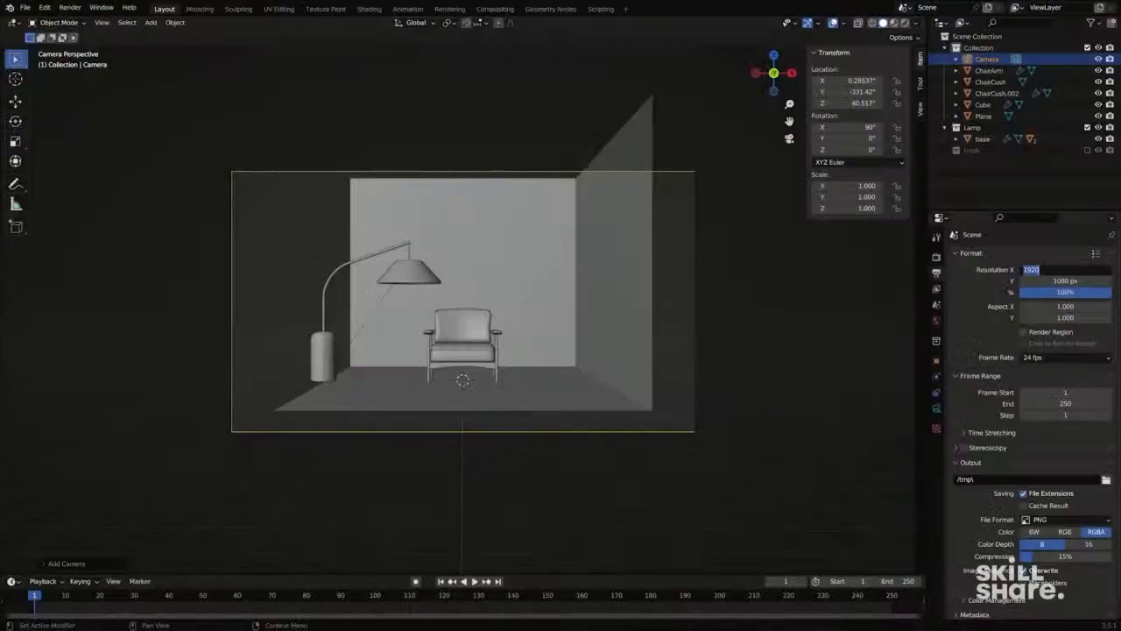
# Set the output resolution to 1080 by 1920 px and check the portrait framing through the camera.
pyautogui.press('Tab')
pyautogui.write('19')
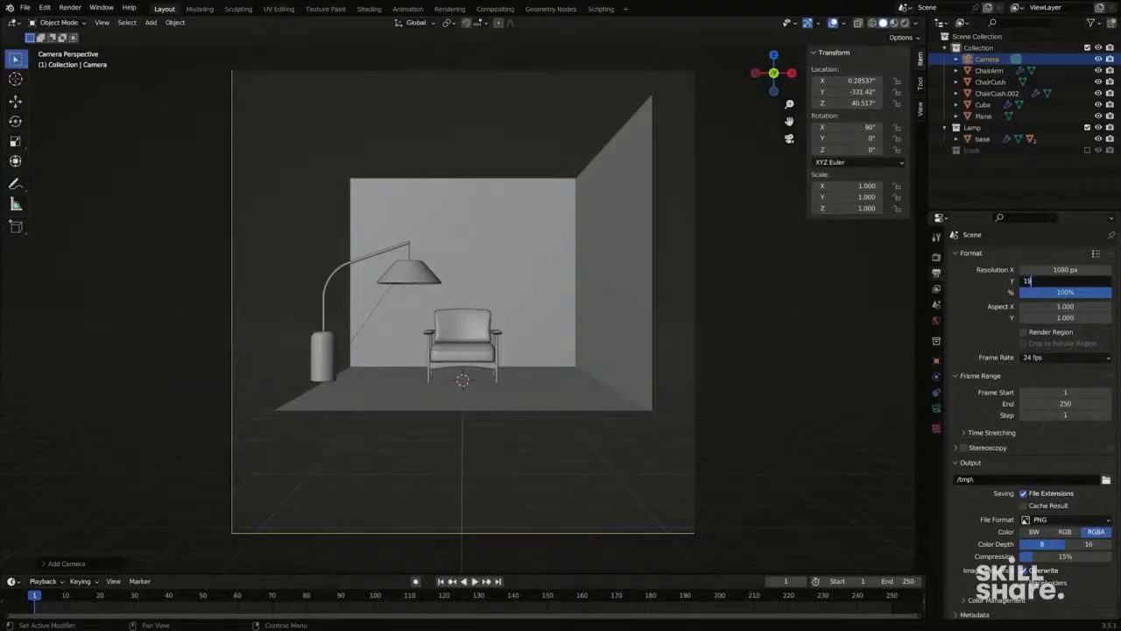
pyautogui.write('20')
pyautogui.press('Return')
pyautogui.scroll(-3, 503, 362)
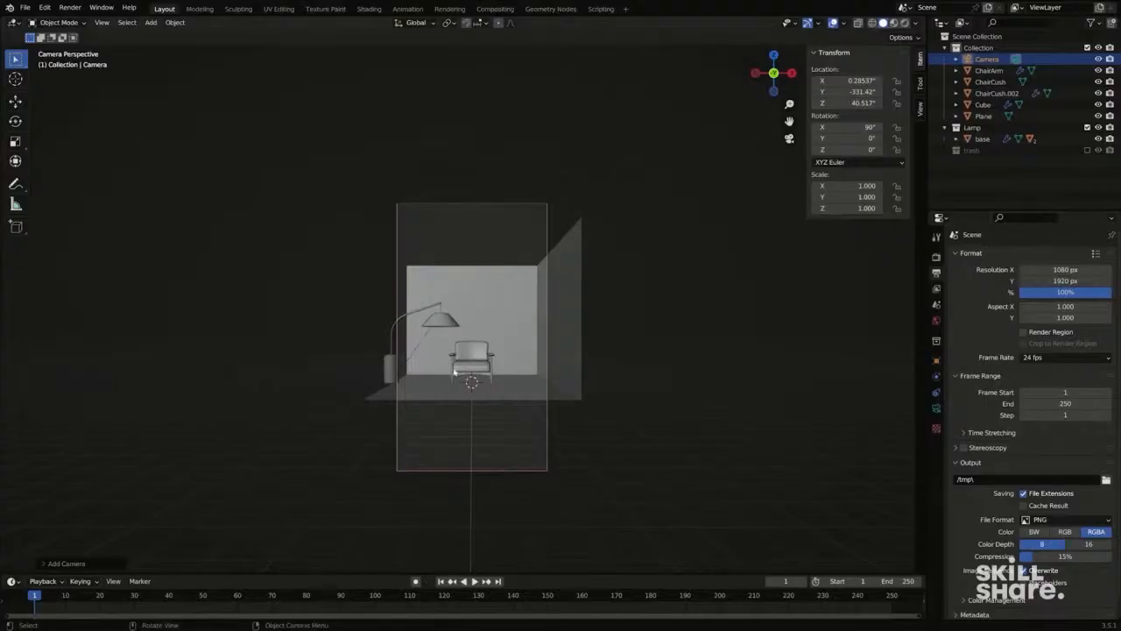
pyautogui.keyDown('shift'); pyautogui.moveTo(485, 362); pyautogui.dragTo(485, 374, button='middle'); pyautogui.keyUp('shift')
pyautogui.moveTo(545, 306); pyautogui.dragTo(575, 307, button='middle')
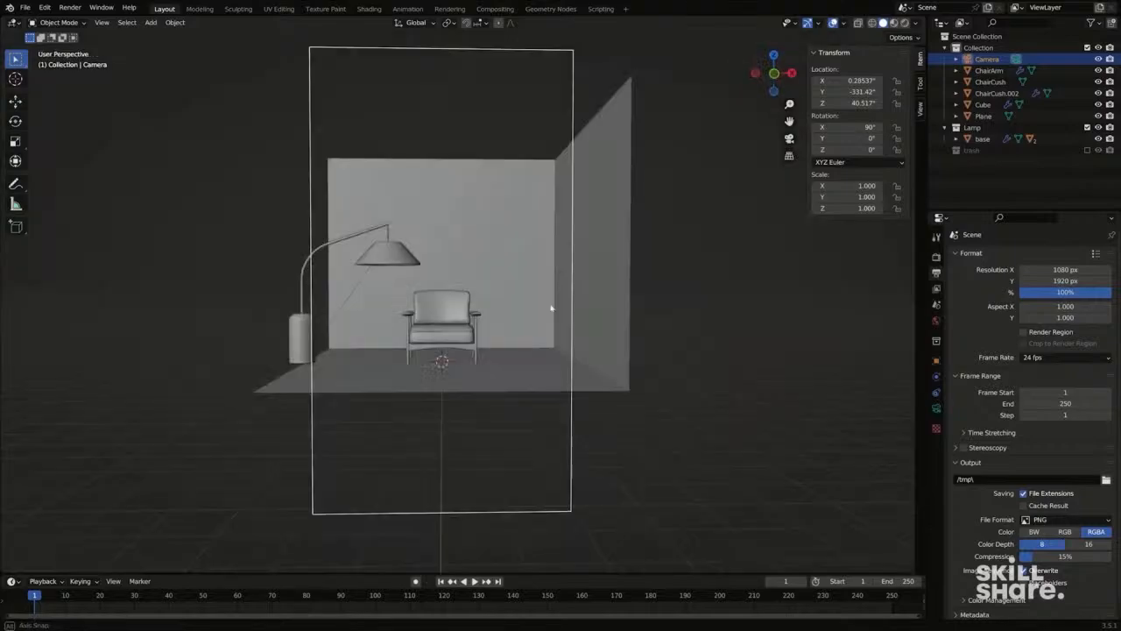
pyautogui.scroll(-2, 574, 303)
pyautogui.press('KP_0')
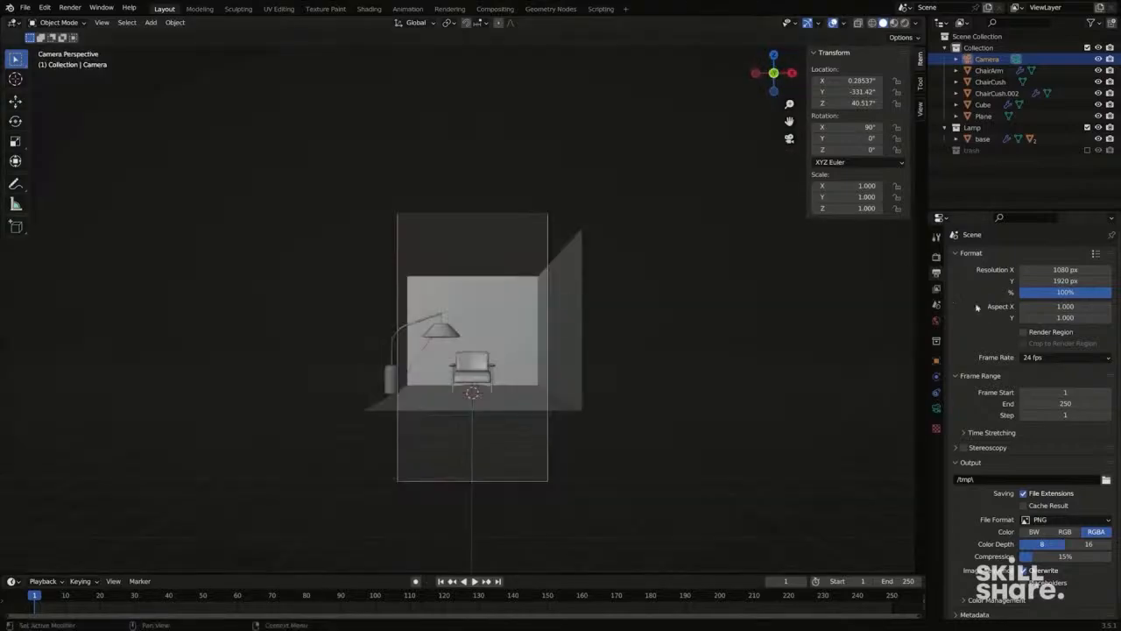
# Set the camera's focal length to 100 mm.
pyautogui.click(938, 409)
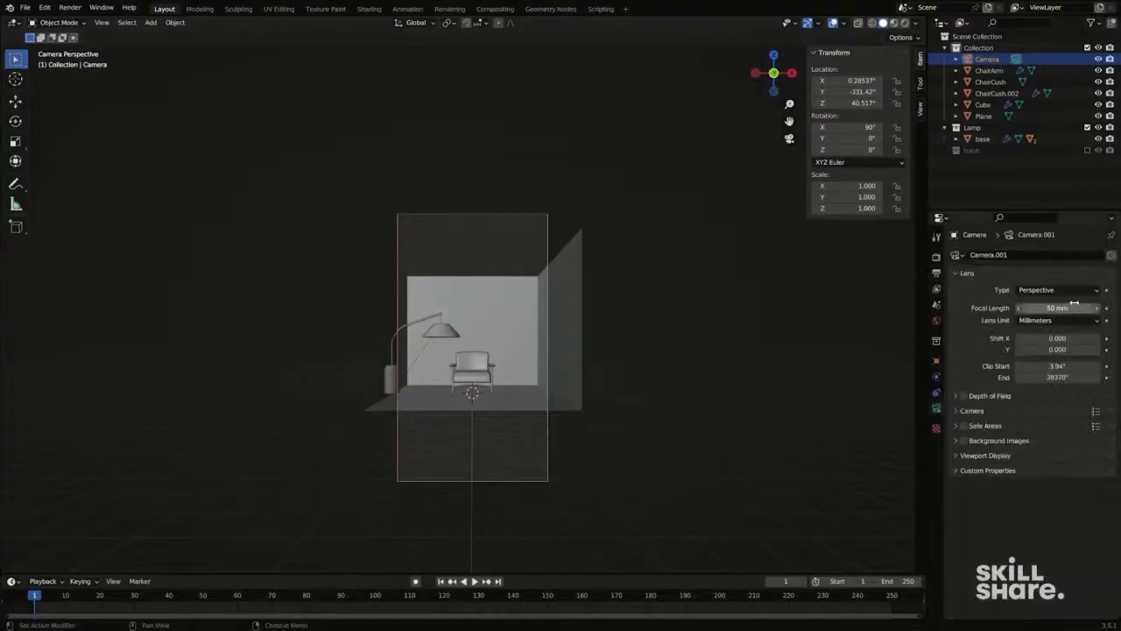
pyautogui.moveTo(1051, 308); pyautogui.dragTo(1108, 308)
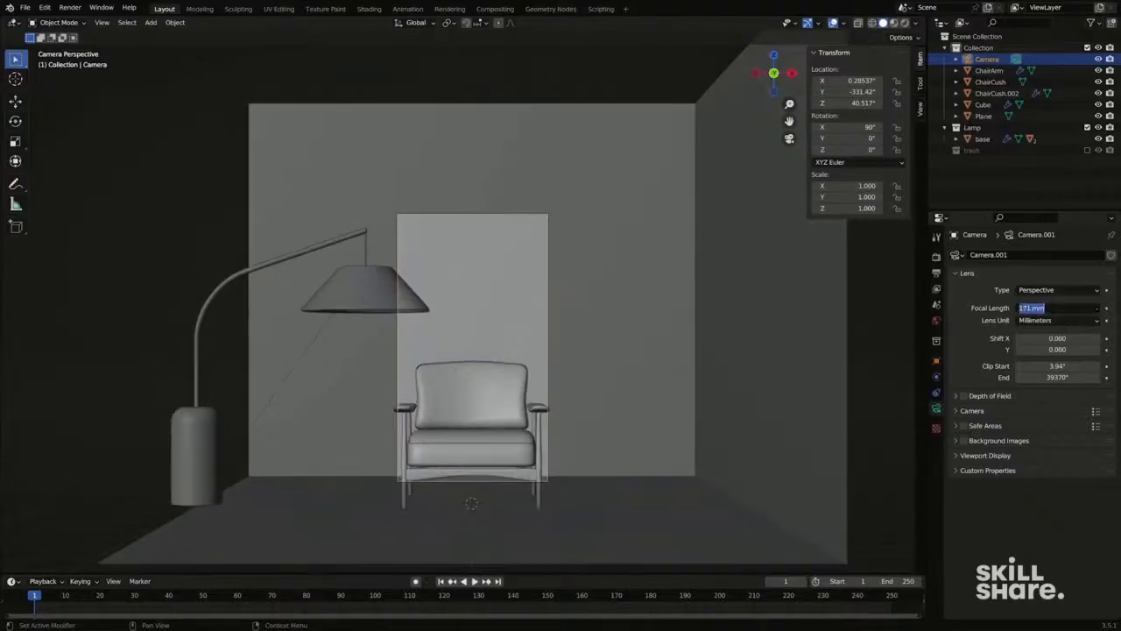
pyautogui.press('Return')
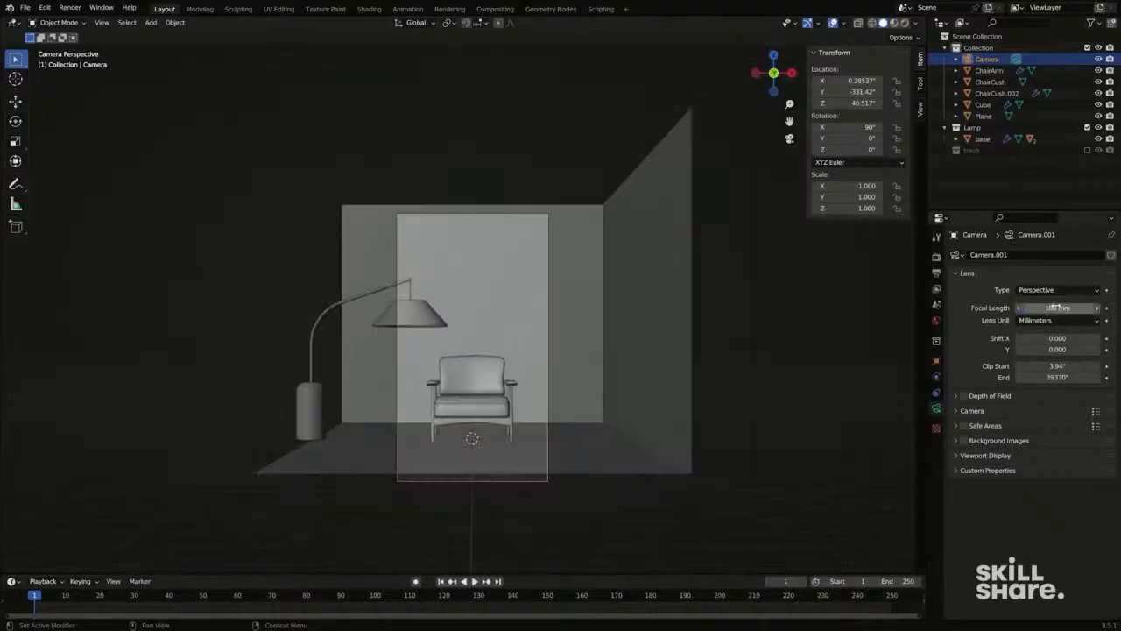
# Move the camera farther back to about Y -402" and set its X rotation to 90°.
pyautogui.scroll(-2, 505, 323)
pyautogui.moveTo(505, 323); pyautogui.dragTo(426, 330, button='middle')
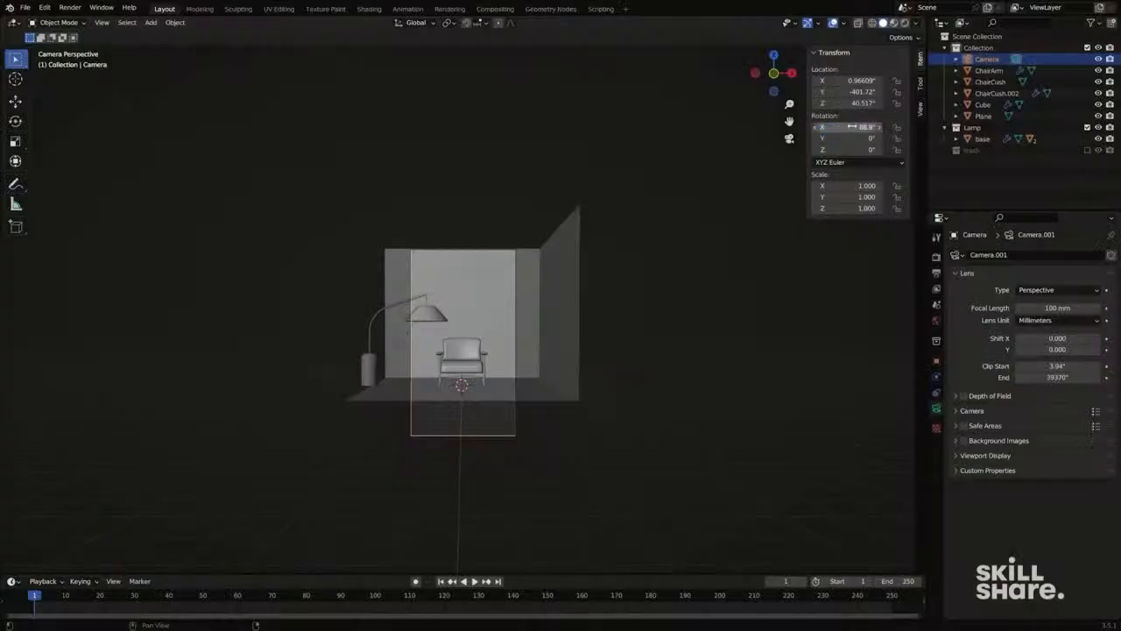
pyautogui.click(845, 127)
pyautogui.write('90')
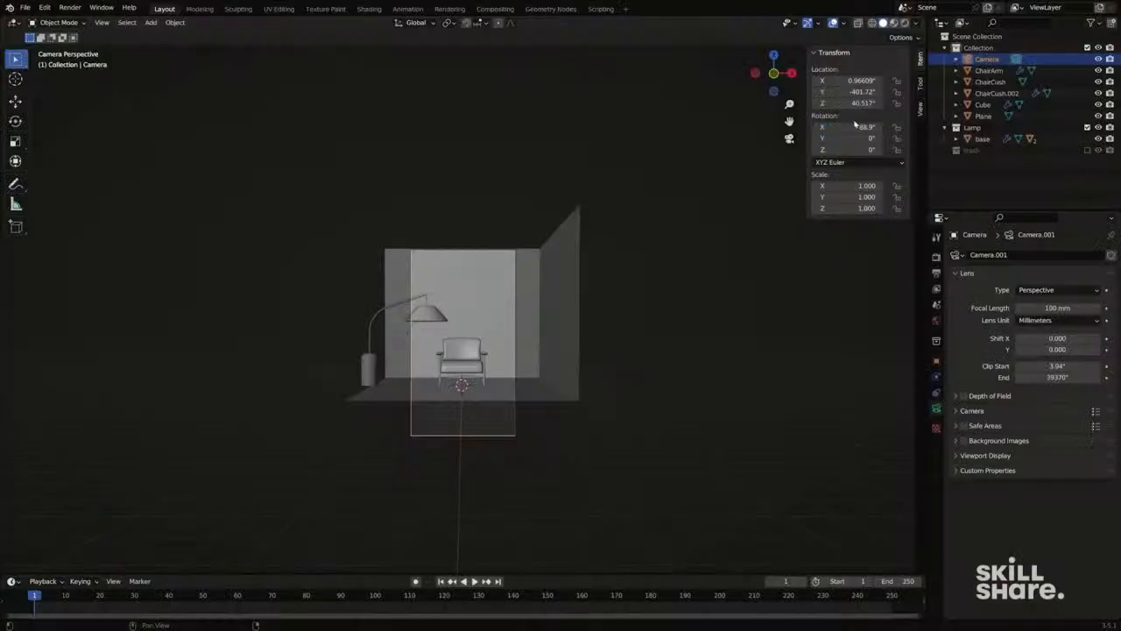
pyautogui.press('Return')
pyautogui.keyDown('shift'); pyautogui.moveTo(581, 256); pyautogui.dragTo(557, 256, button='middle'); pyautogui.keyUp('shift')
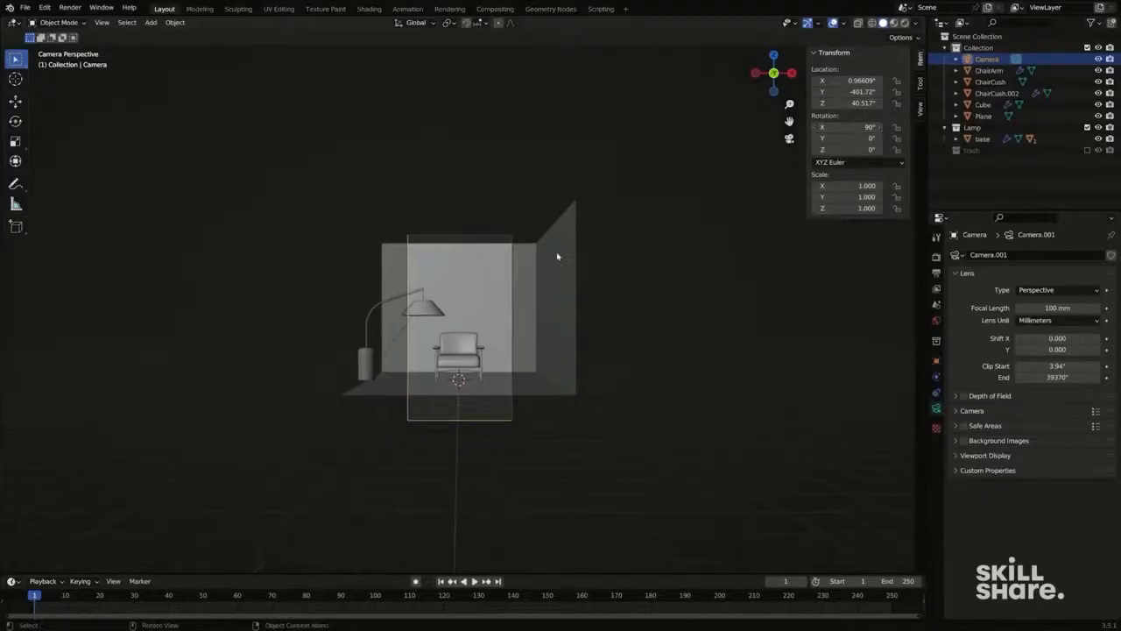
# Move the lamp base along X to about -36" and along Y to about 52".
pyautogui.click(372, 361)
pyautogui.press('g')
pyautogui.press('x')
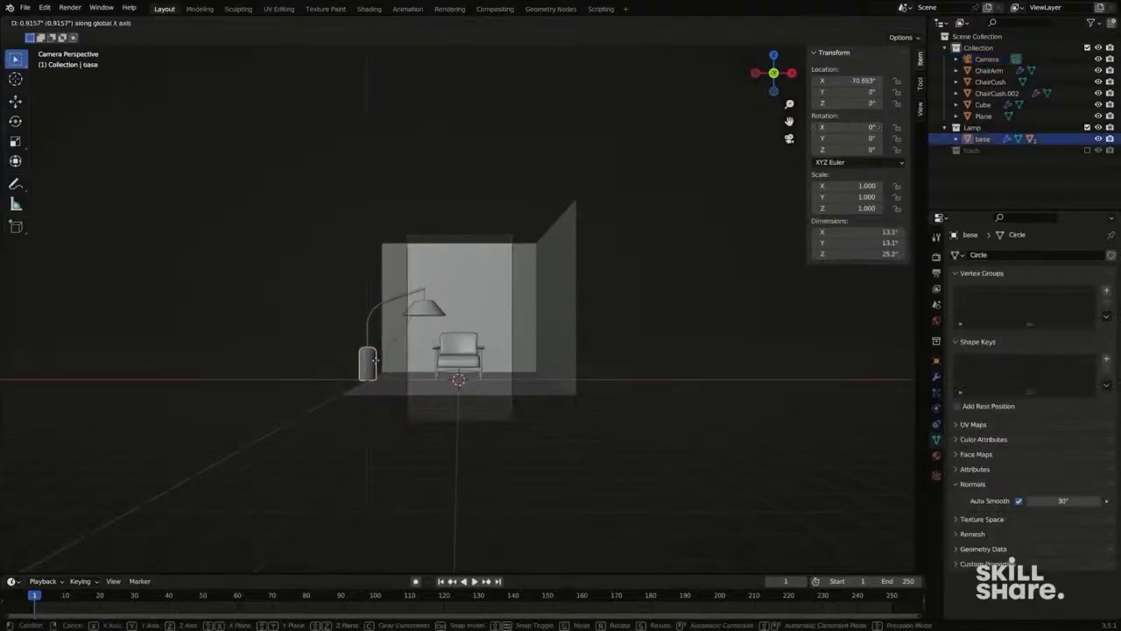
pyautogui.click(421, 362)
pyautogui.moveTo(421, 362); pyautogui.dragTo(520, 417, button='middle')
pyautogui.press('g')
pyautogui.press('y')
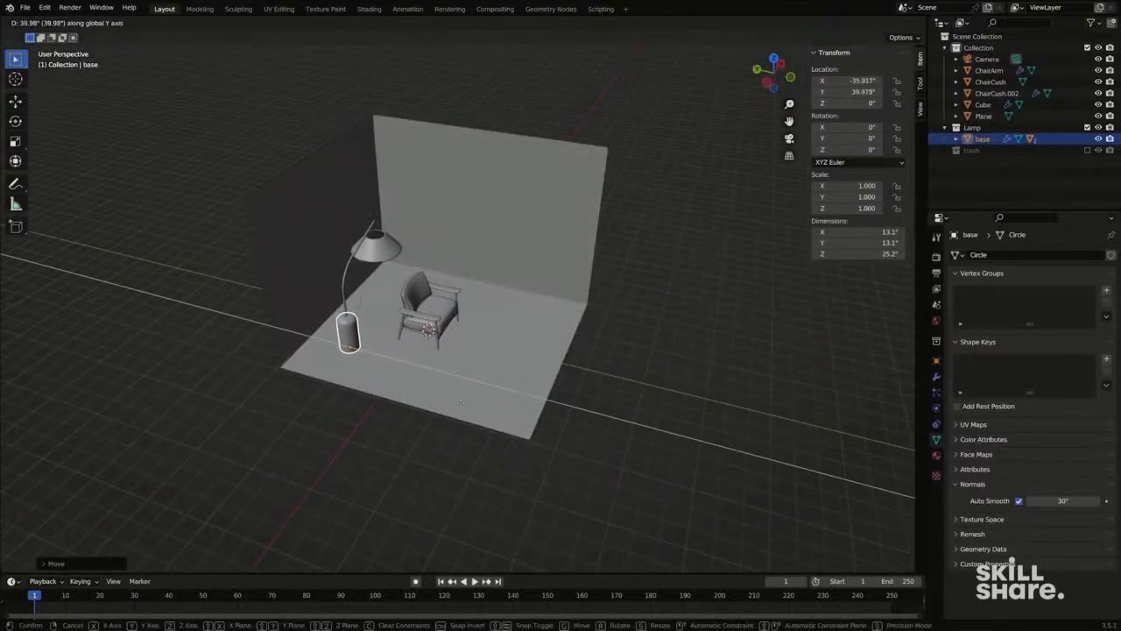
pyautogui.click(446, 404)
# Rotate the lamp base about the global Z axis to about -26°.
pyautogui.press('r')
pyautogui.press('z')
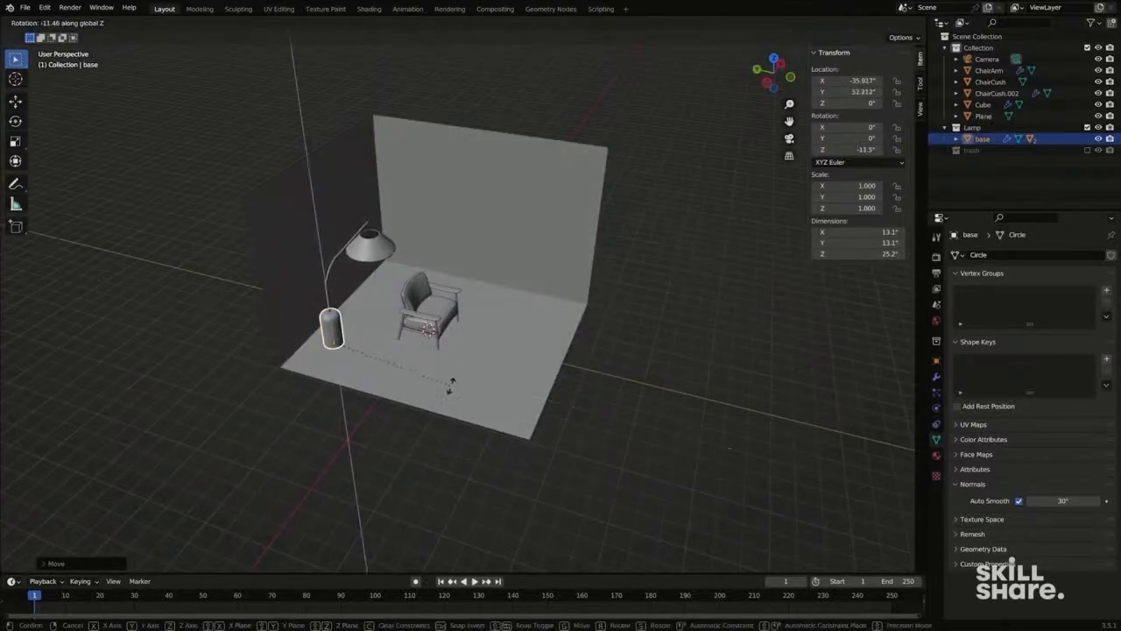
pyautogui.click(436, 419)
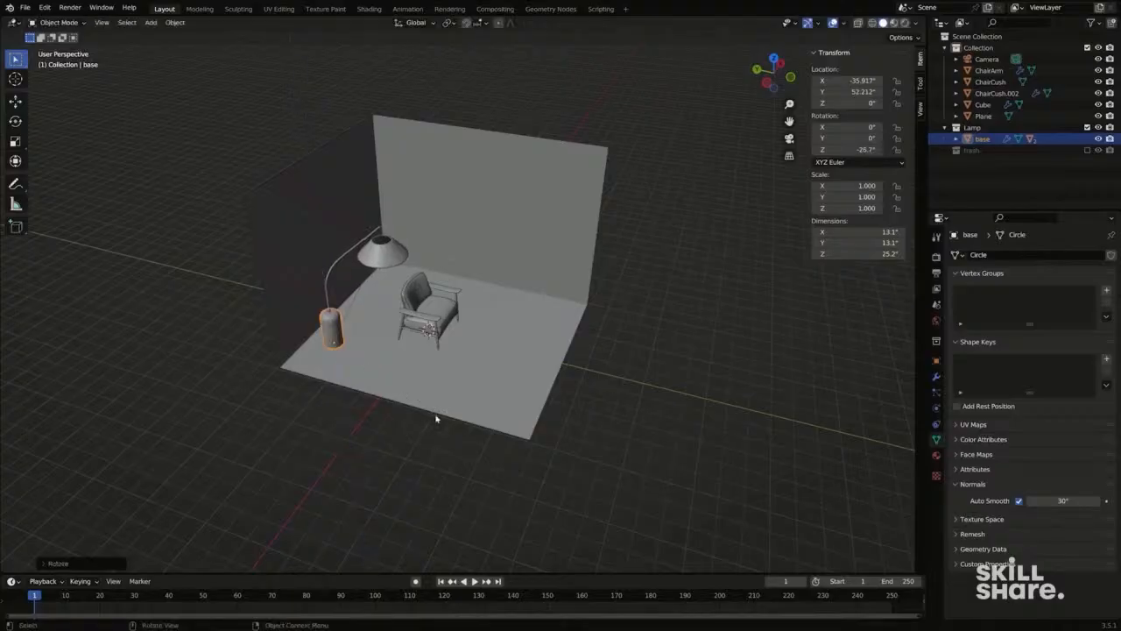
# Try moving the chair cushion on its own.
pyautogui.click(451, 313)
pyautogui.scroll(3, 451, 313)
pyautogui.press('g')
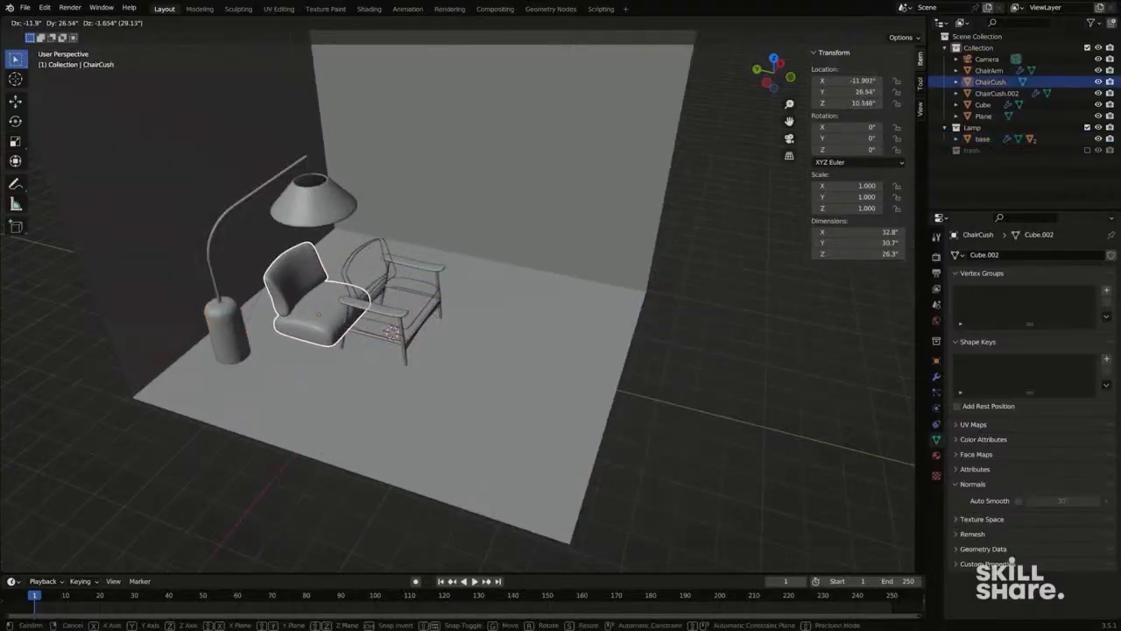
pyautogui.rightClick(385, 309)
# Select the chair cushion and snap the 3D cursor to it.
pyautogui.scroll(4, 384, 310)
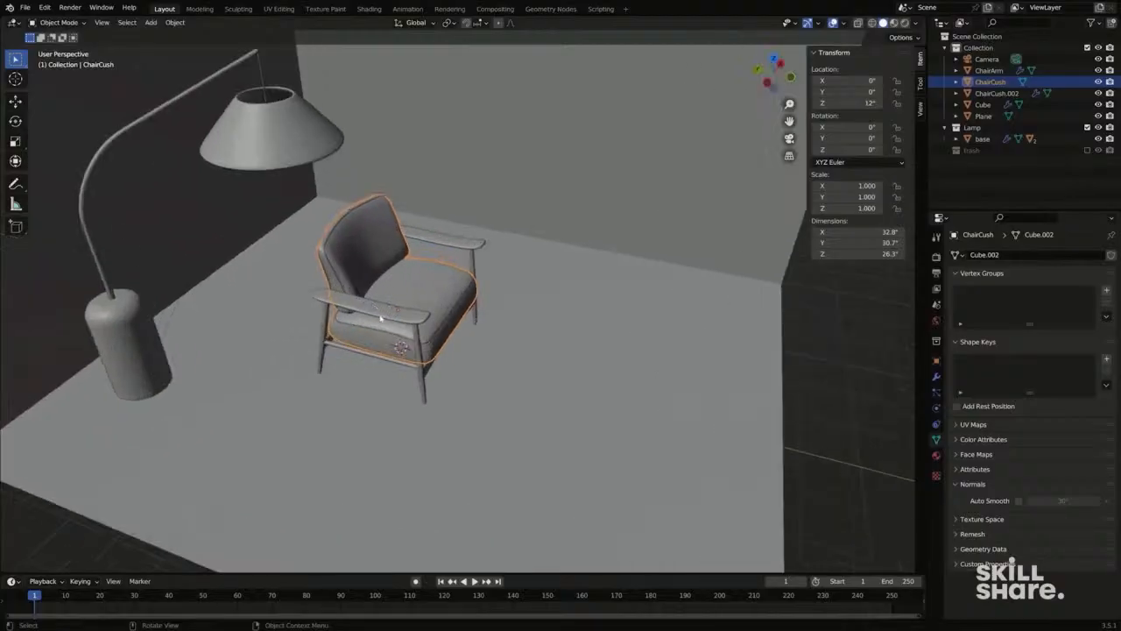
pyautogui.click(395, 315)
pyautogui.click(403, 276)
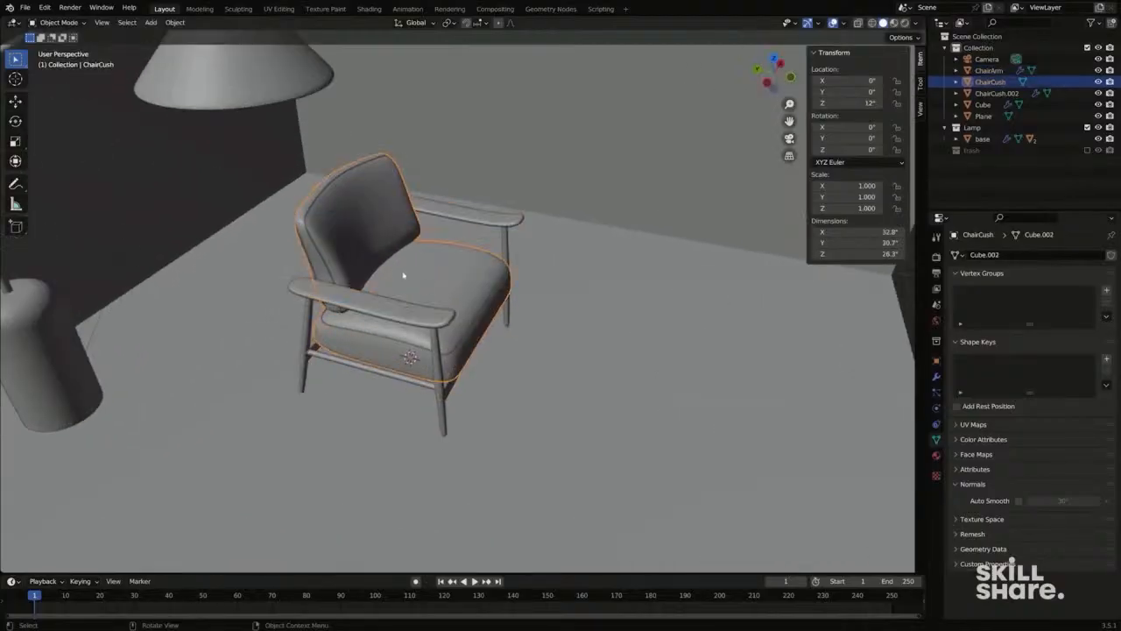
pyautogui.moveTo(423, 283); pyautogui.dragTo(450, 299, button='middle')
pyautogui.scroll(-2, 425, 288)
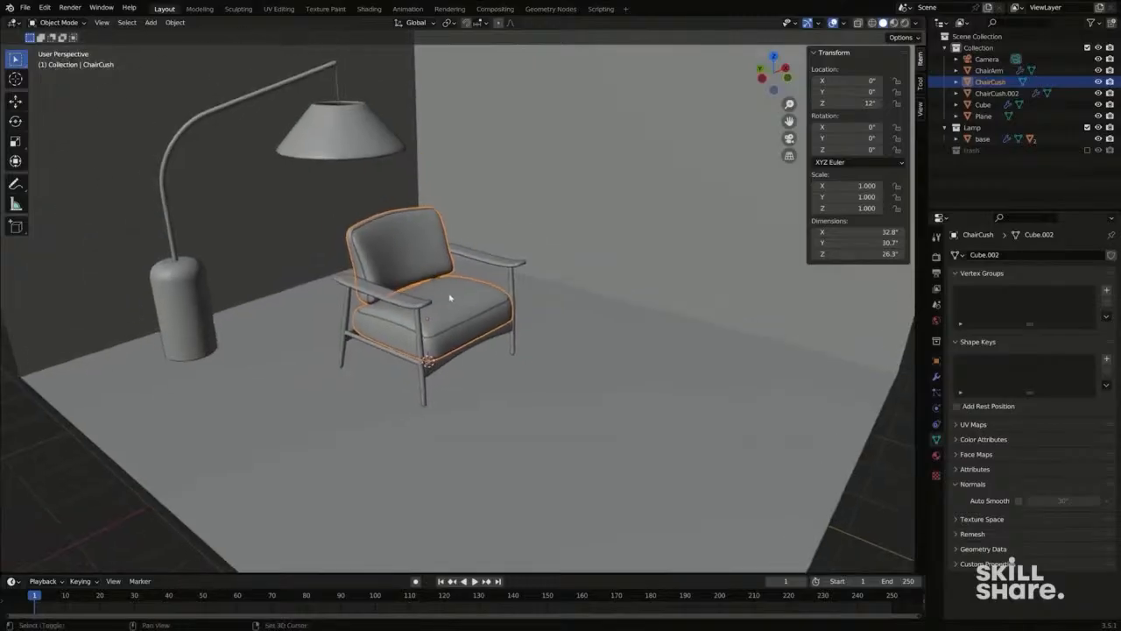
pyautogui.hotkey('shift', 's')
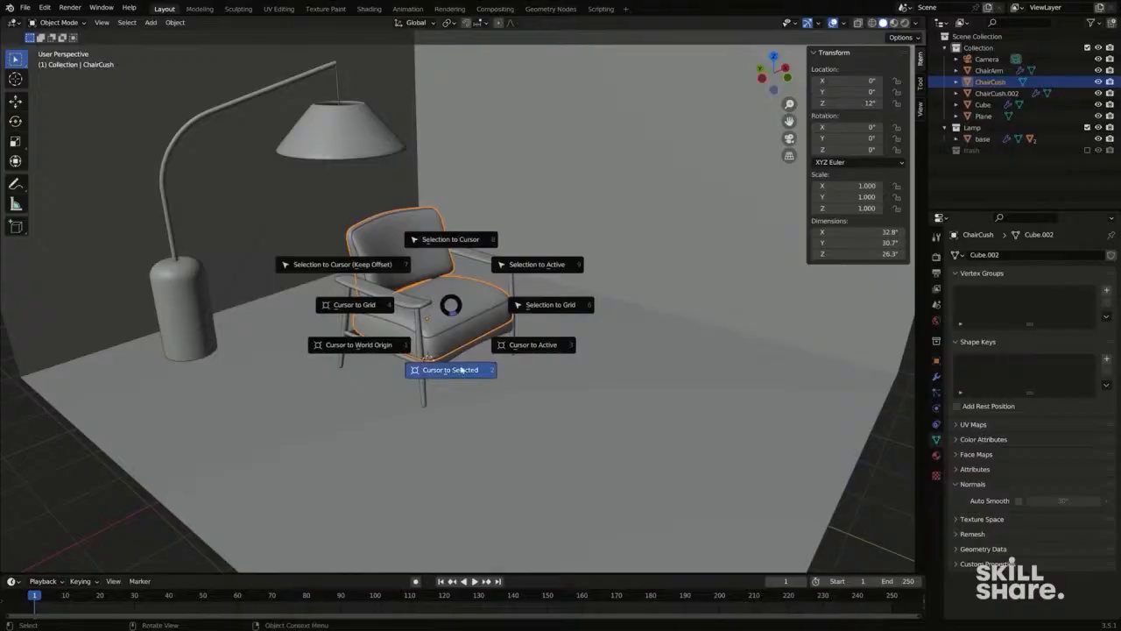
pyautogui.click(461, 369)
# Add a cube empty at the 3D cursor and adjust its display size to about 12".
pyautogui.moveTo(461, 364); pyautogui.dragTo(434, 355, button='middle')
pyautogui.hotkey('shift', 'a')
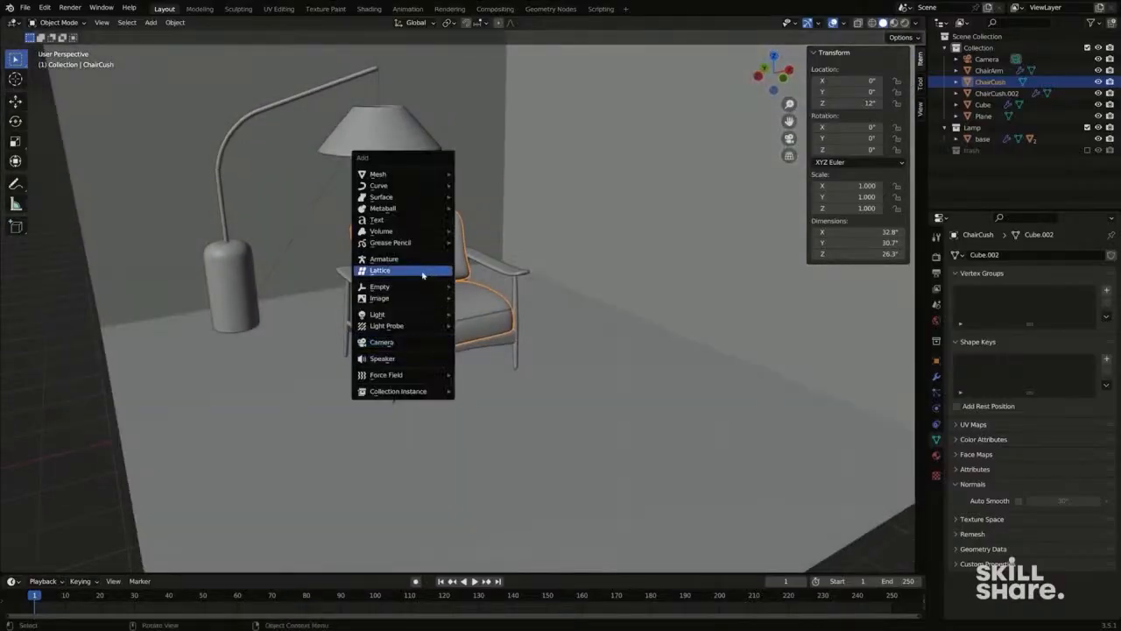
pyautogui.moveTo(427, 288)
pyautogui.click(498, 336)
pyautogui.moveTo(499, 336); pyautogui.dragTo(494, 337, button='middle')
pyautogui.rightClick(735, 295)
pyautogui.click(733, 289)
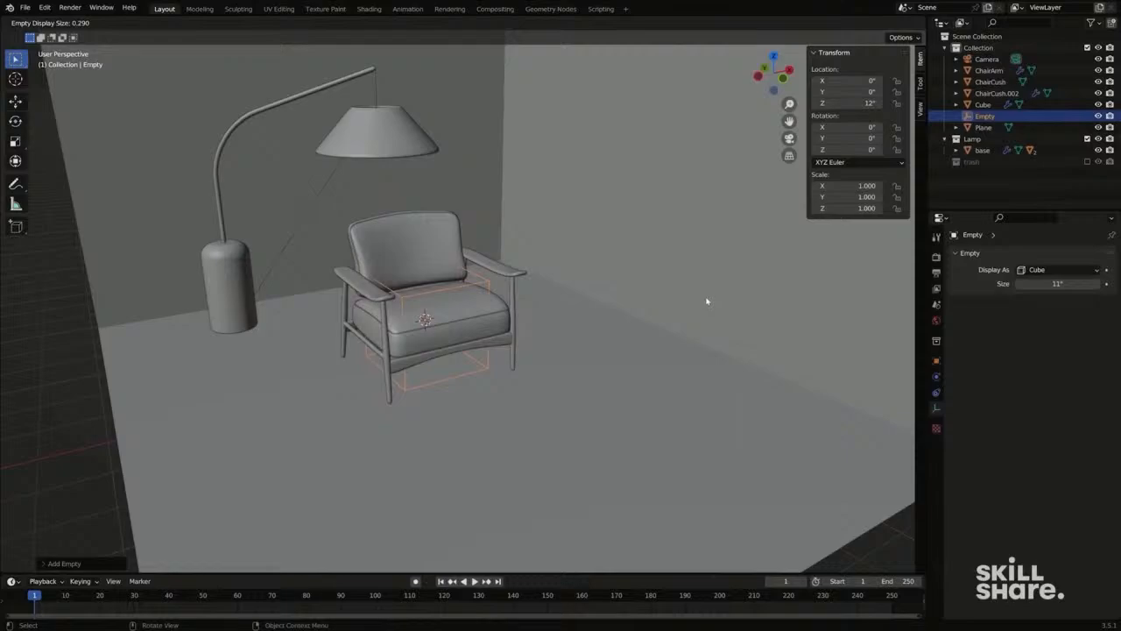
pyautogui.click(707, 302)
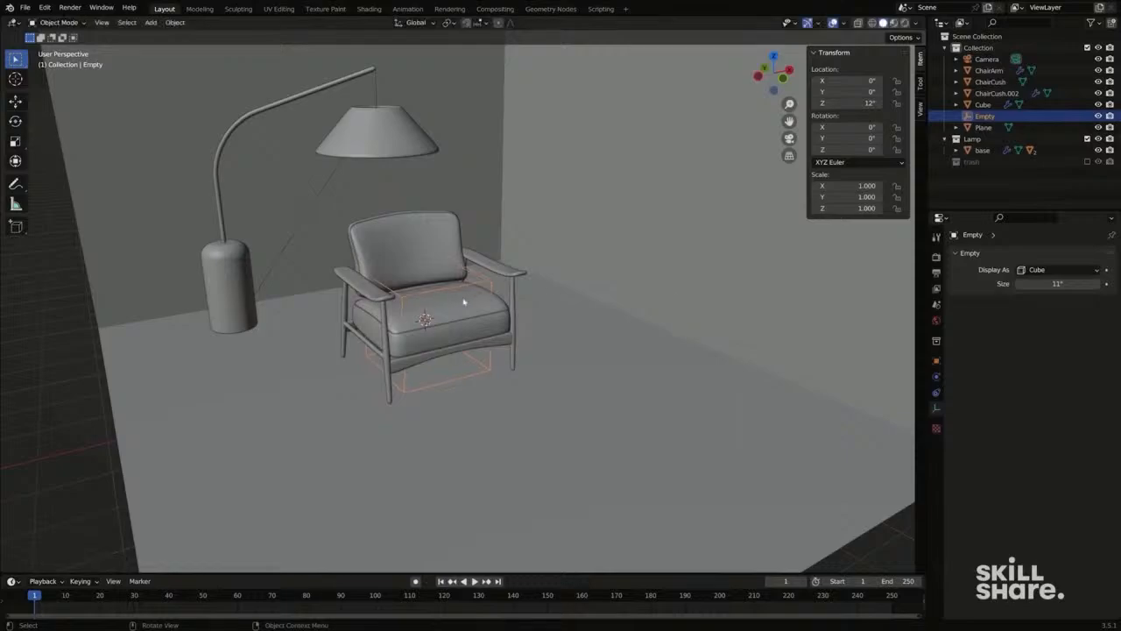
# Select all the chair parts with the cube empty as the active object and parent them using Object (Keep Transform).
pyautogui.moveTo(426, 306); pyautogui.dragTo(474, 318, button='middle')
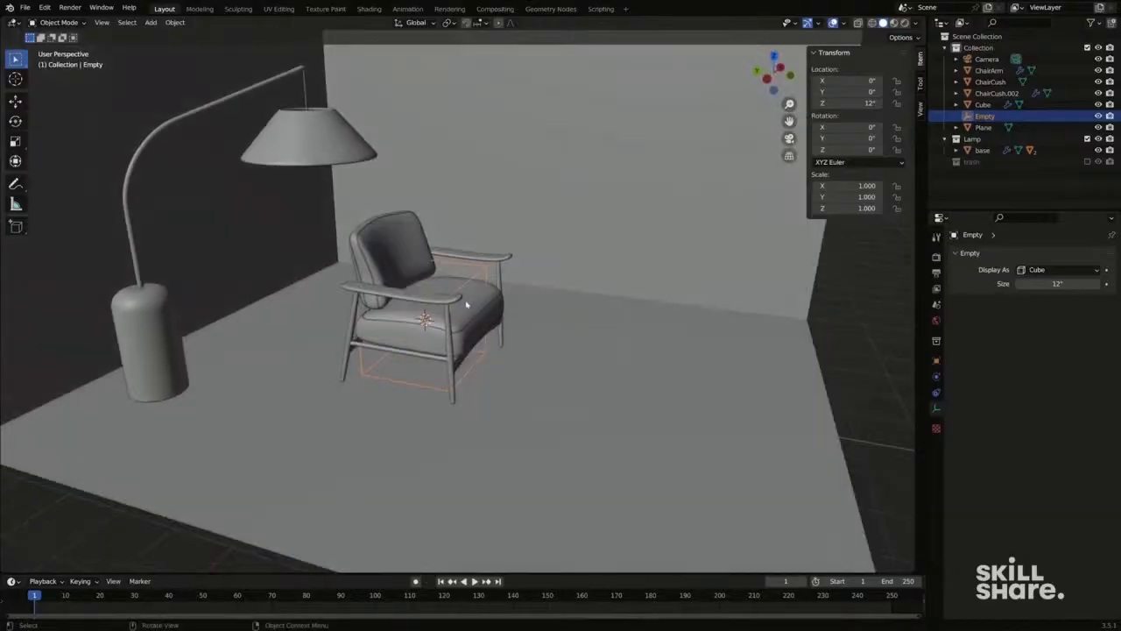
pyautogui.click(457, 303)
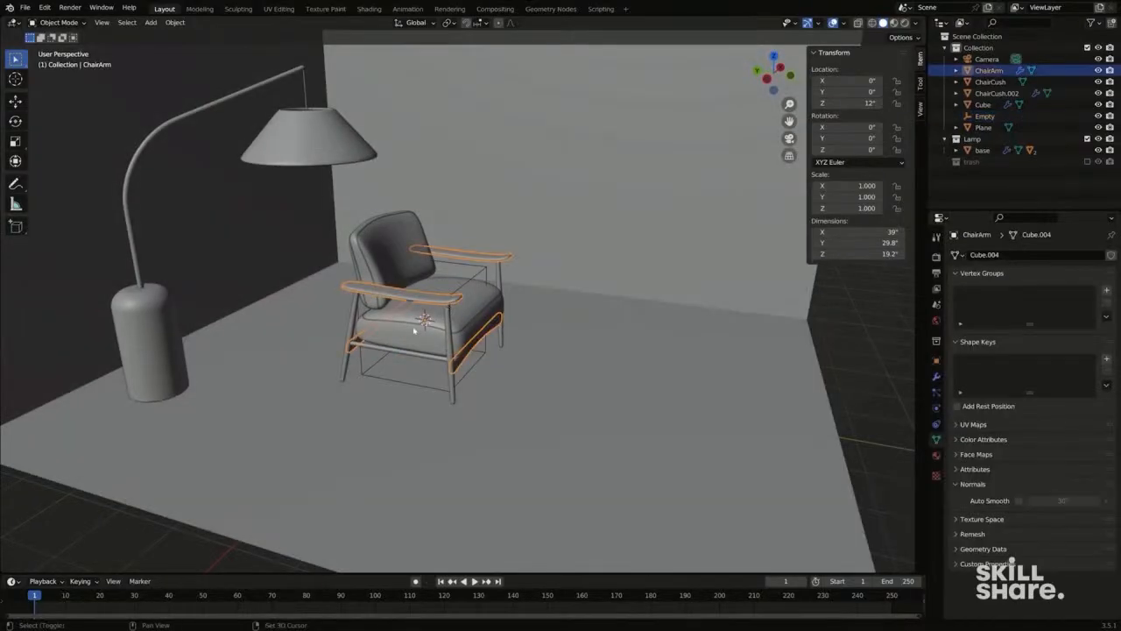
pyautogui.keyDown('shift'); pyautogui.click(418, 326); pyautogui.keyUp('shift')
pyautogui.keyDown('shift'); pyautogui.click(420, 325); pyautogui.keyUp('shift')
pyautogui.keyDown('shift'); pyautogui.click(414, 355); pyautogui.keyUp('shift')
pyautogui.moveTo(414, 355); pyautogui.dragTo(407, 313, button='middle')
pyautogui.keyDown('shift'); pyautogui.click(426, 294); pyautogui.keyUp('shift')
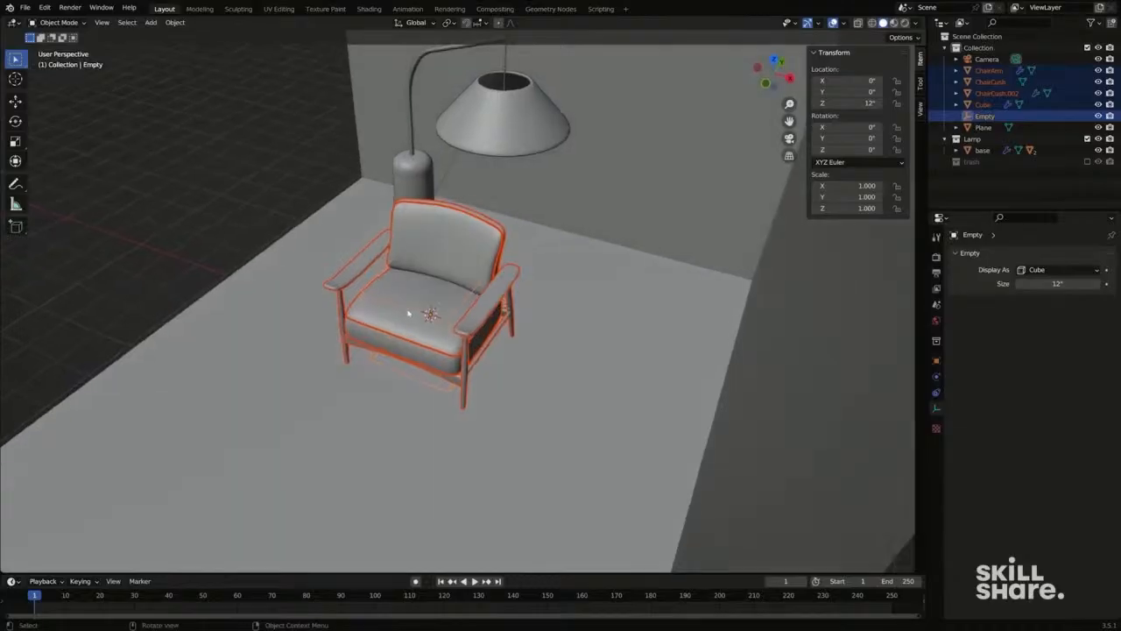
pyautogui.hotkey('ctrl', 'p')
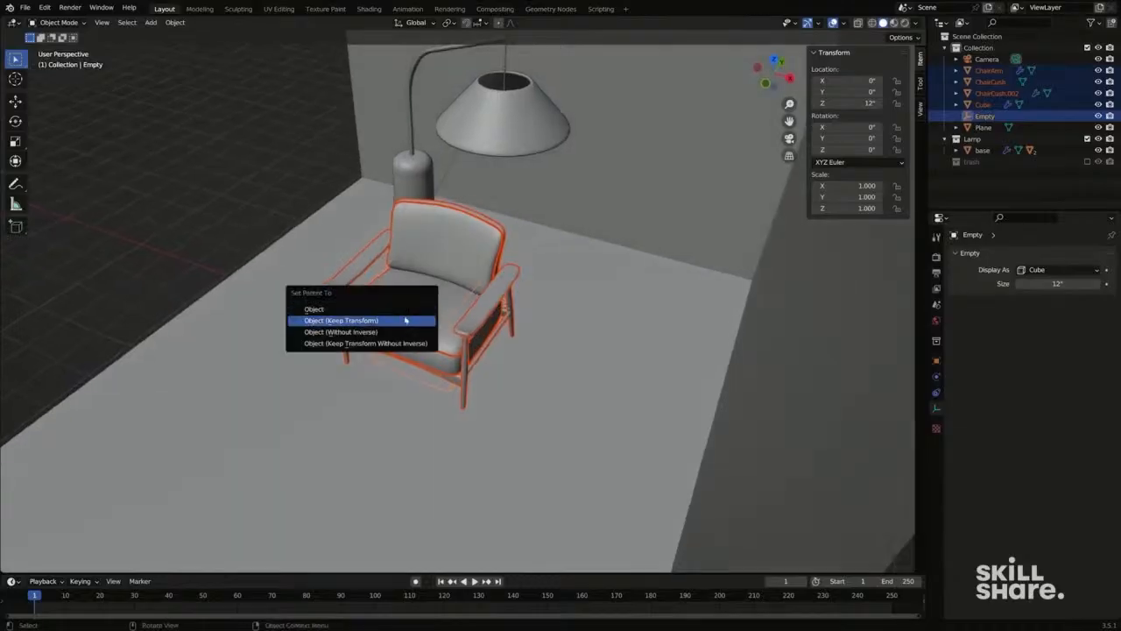
pyautogui.click(414, 321)
# Rotate the chair's cube empty about the Z axis to about -41.8° and check the chair through the camera.
pyautogui.click(401, 379)
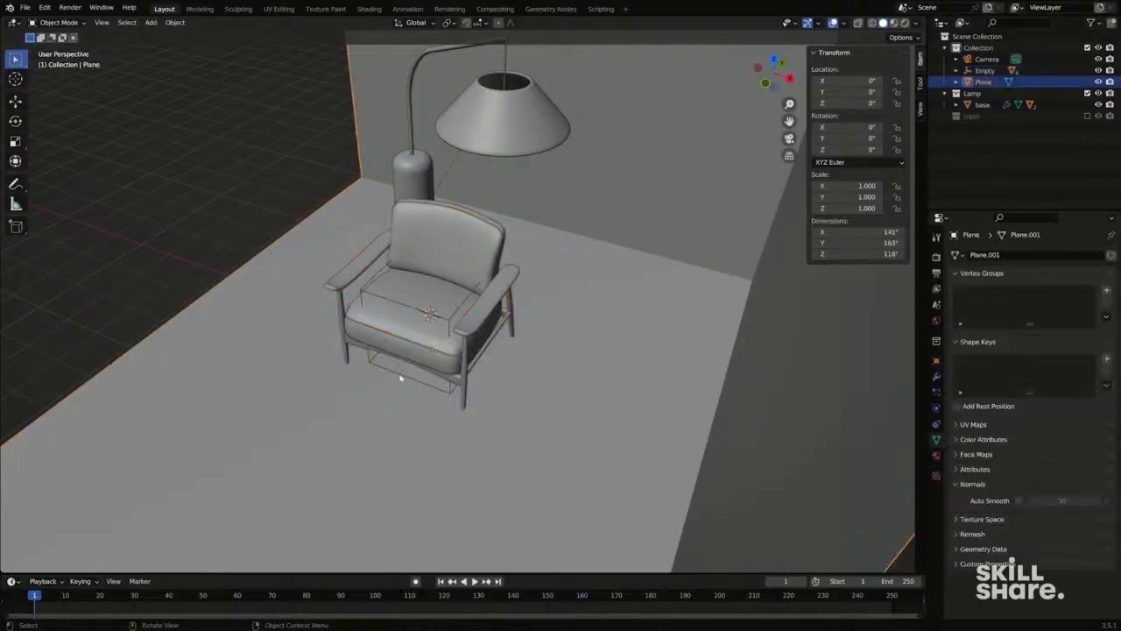
pyautogui.click(400, 379)
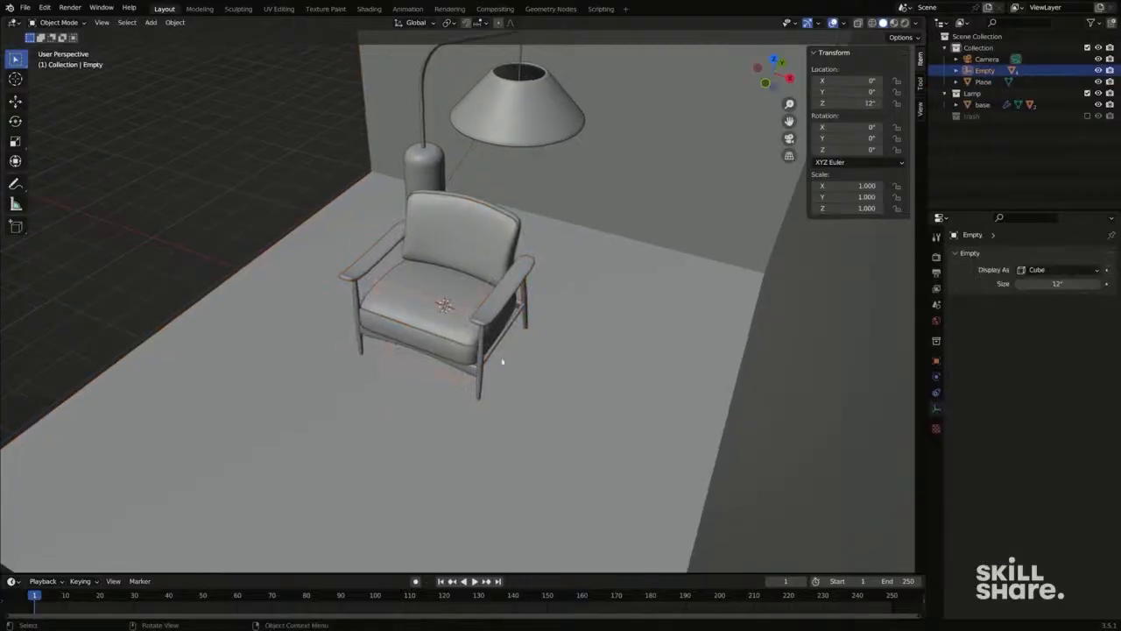
pyautogui.press('r')
pyautogui.press('z')
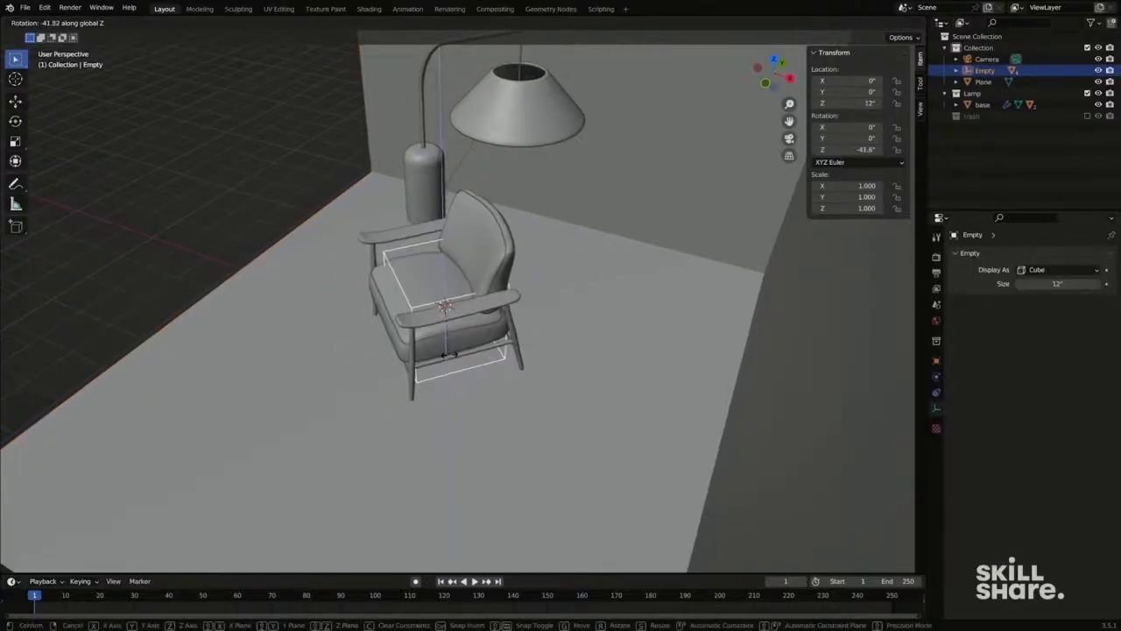
pyautogui.click(451, 357)
pyautogui.press('KP_0')
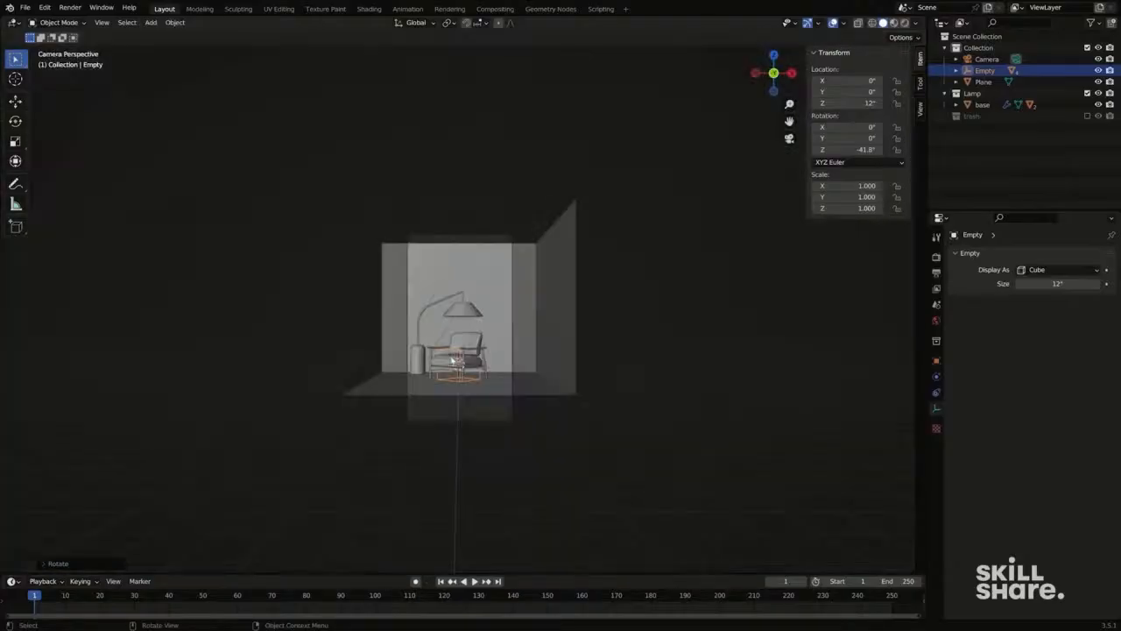
pyautogui.press('Home')
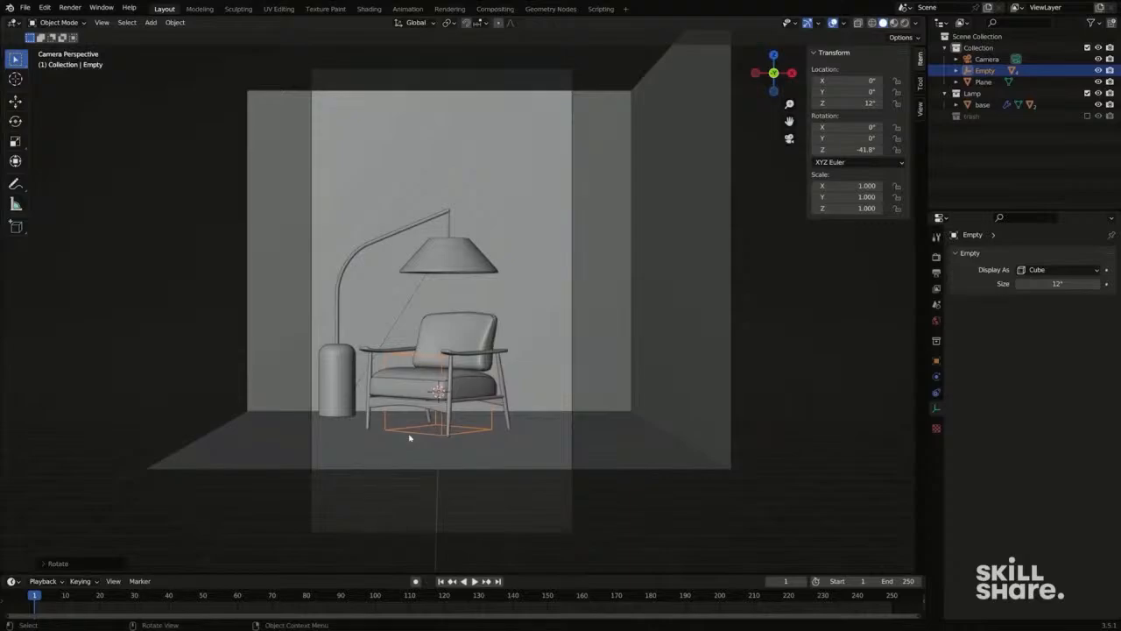
# Move the chair's empty across the floor, locking Z, to about X 6.44" and Y 19.39".
pyautogui.press('KP_0')
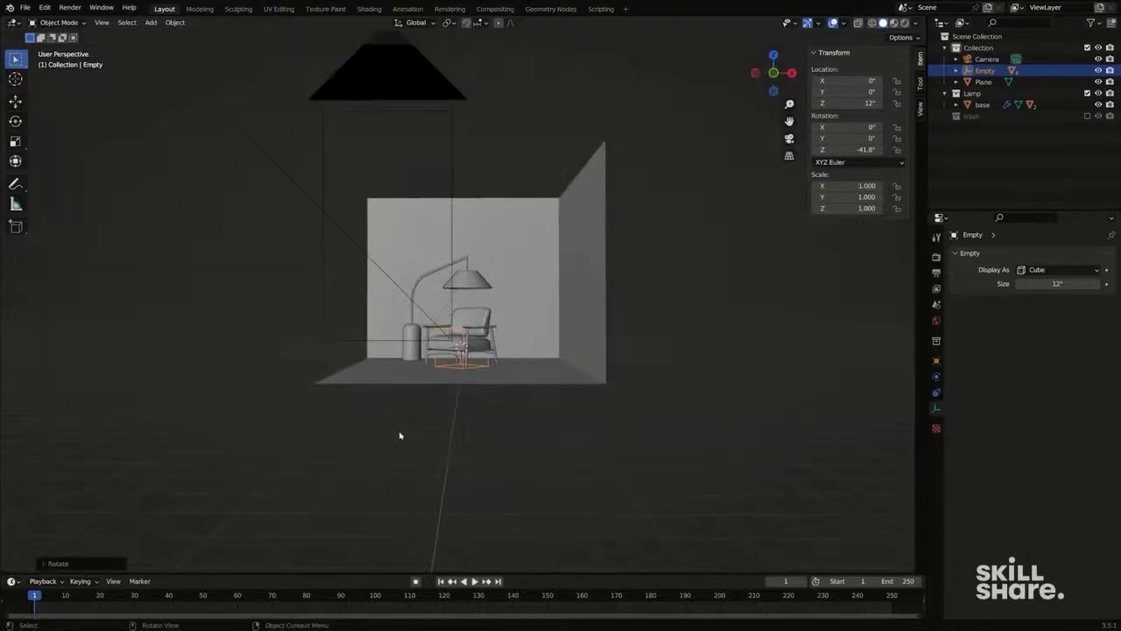
pyautogui.press('KP_7')
pyautogui.press('g')
pyautogui.click(429, 416)
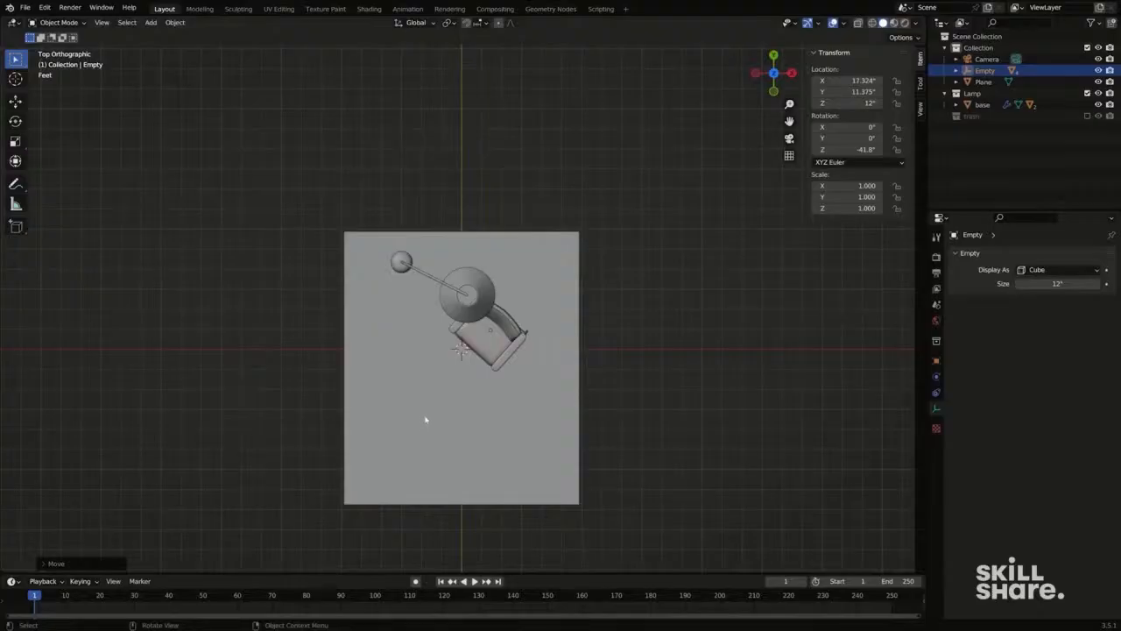
pyautogui.moveTo(420, 431); pyautogui.dragTo(465, 369, button='middle')
pyautogui.press('g')
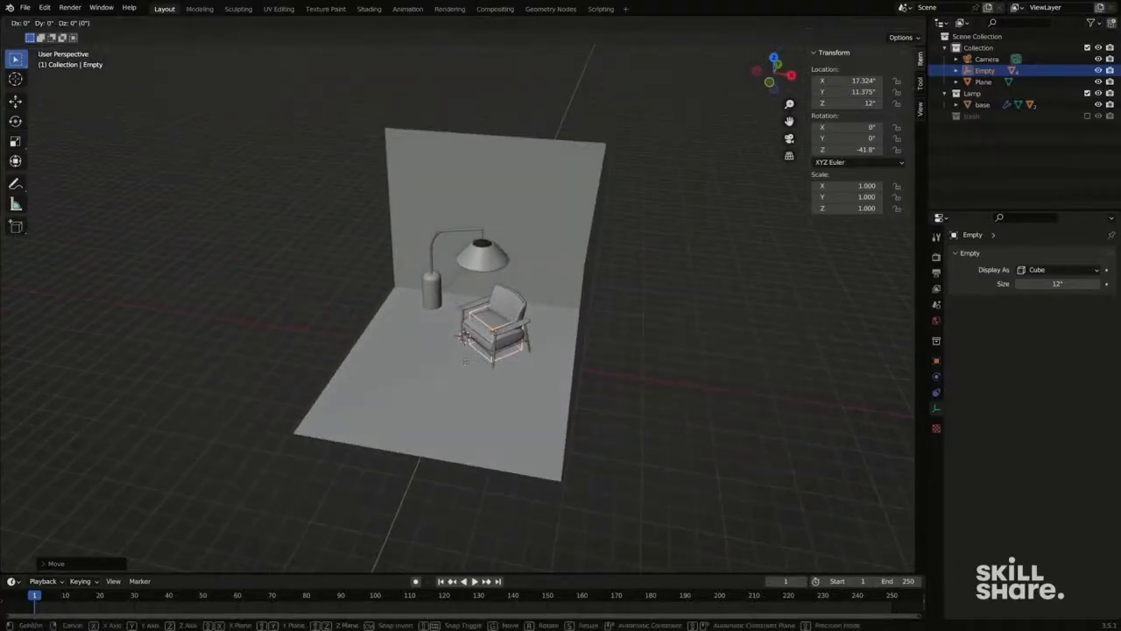
pyautogui.hotkey('shift', 'z')
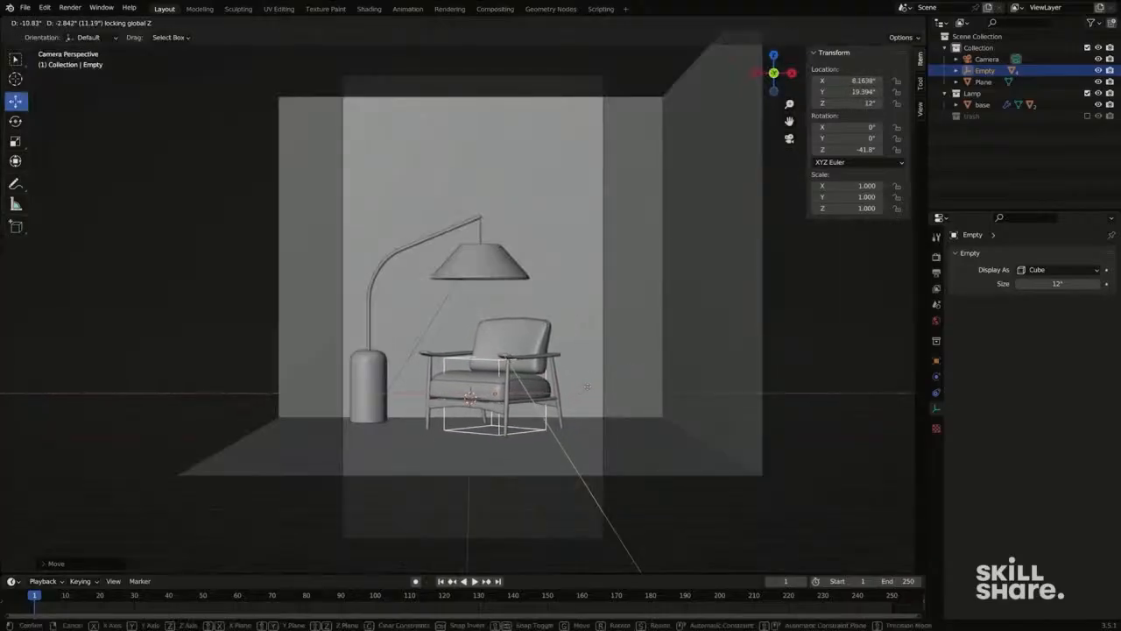
pyautogui.click(580, 394)
# Move the room's right wall face inward along X, close to the chair, to about X 32".
pyautogui.scroll(-2, 563, 398)
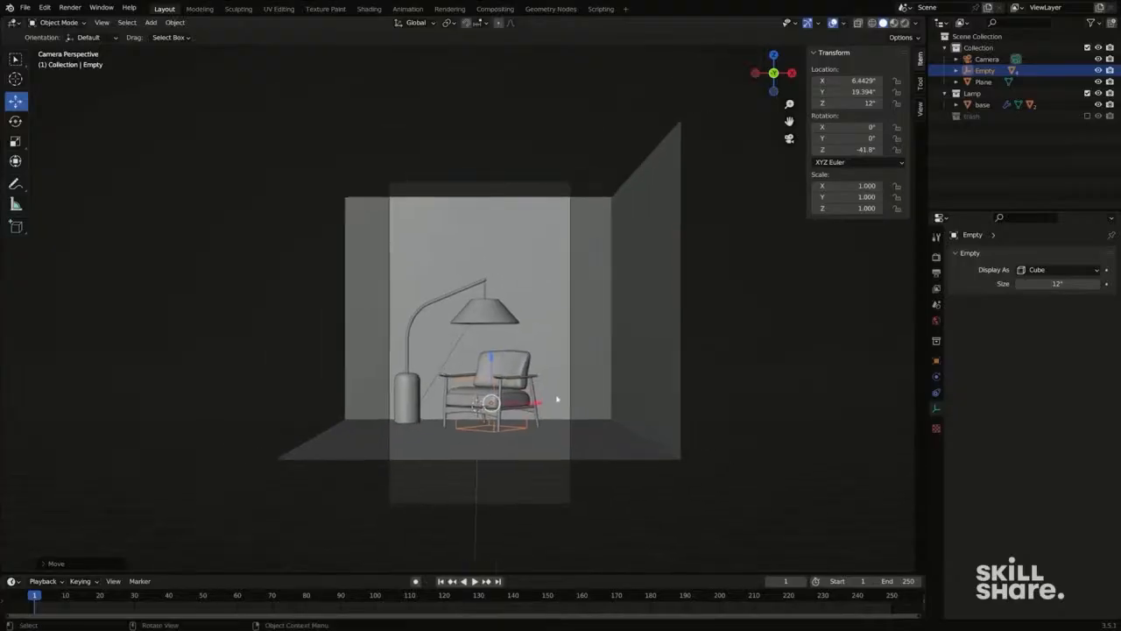
pyautogui.scroll(-2, 573, 397)
pyautogui.keyDown('shift'); pyautogui.moveTo(605, 375); pyautogui.dragTo(600, 393, button='middle'); pyautogui.keyUp('shift')
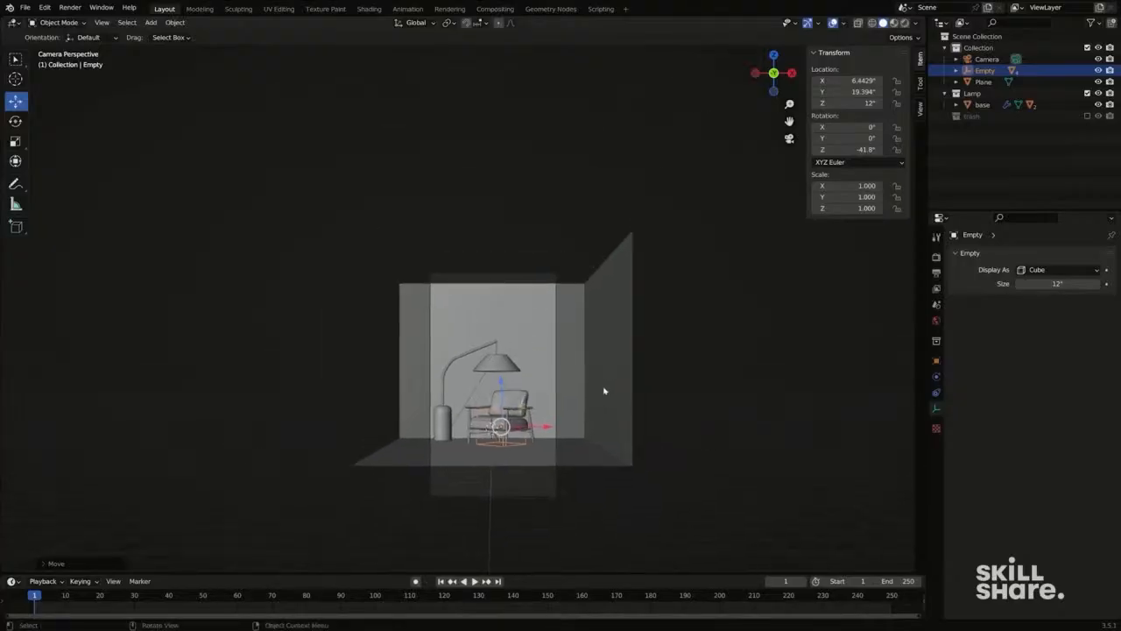
pyautogui.click(609, 386)
pyautogui.scroll(2, 610, 386)
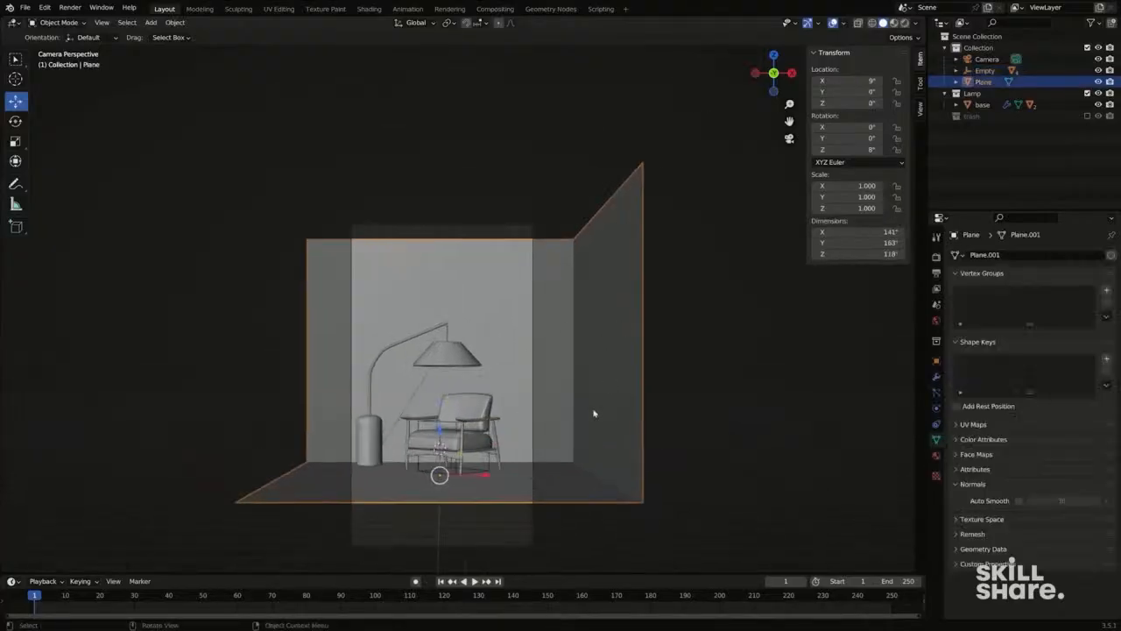
pyautogui.press('Tab')
pyautogui.press('3')
pyautogui.click(629, 361)
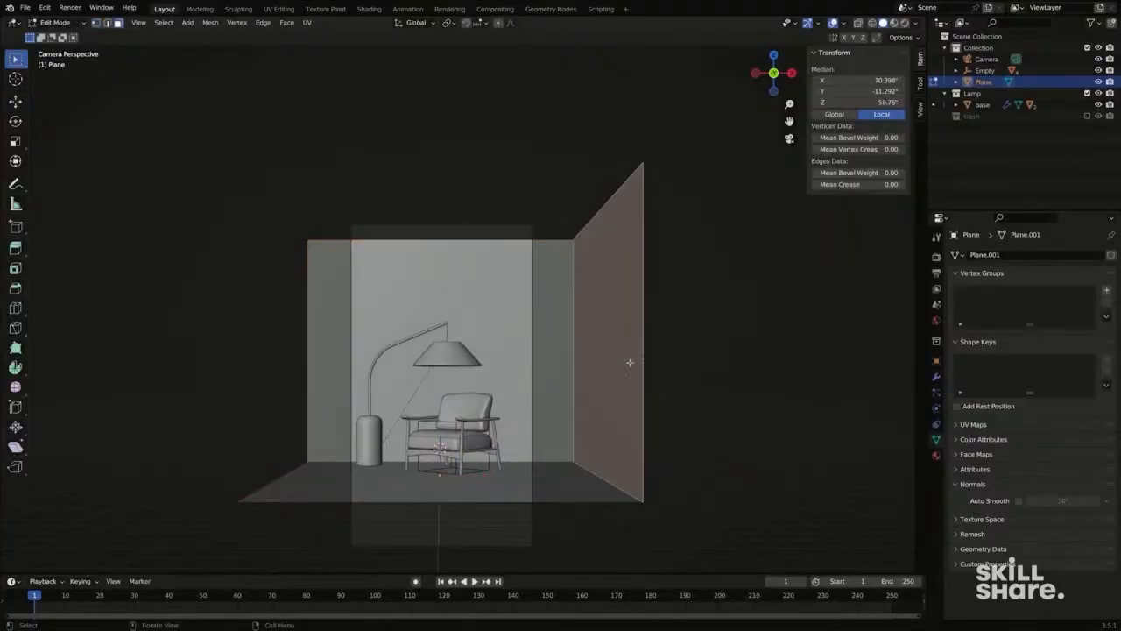
pyautogui.scroll(-1, 643, 360)
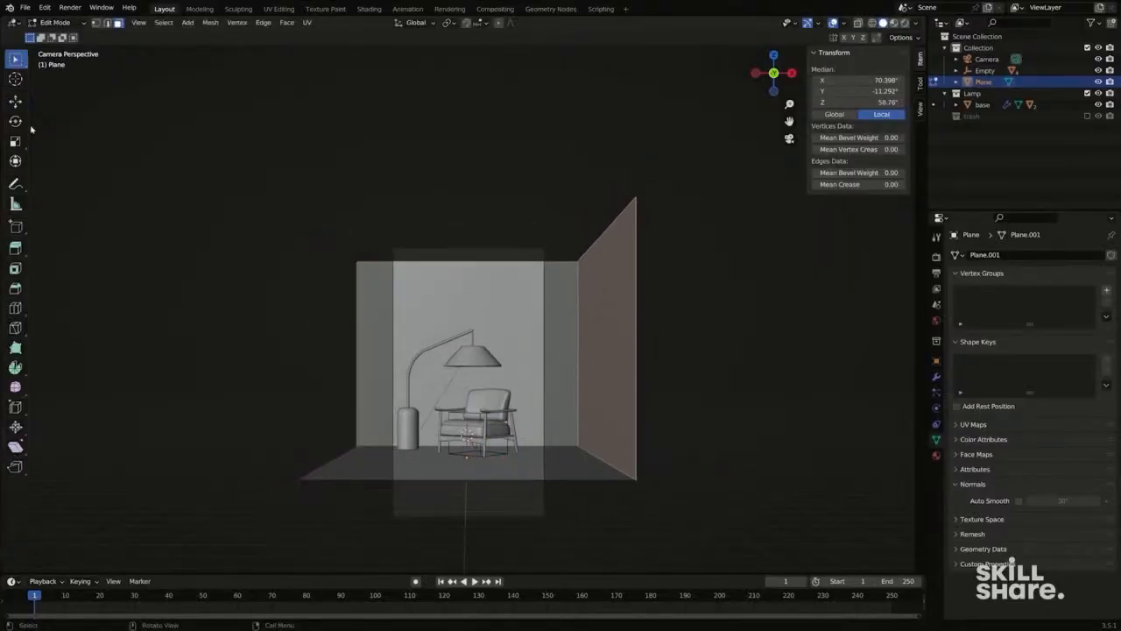
pyautogui.click(15, 101)
pyautogui.moveTo(647, 348); pyautogui.dragTo(571, 362)
pyautogui.keyDown('shift'); pyautogui.moveTo(549, 362); pyautogui.dragTo(537, 366, button='middle'); pyautogui.keyUp('shift')
pyautogui.press('Tab')
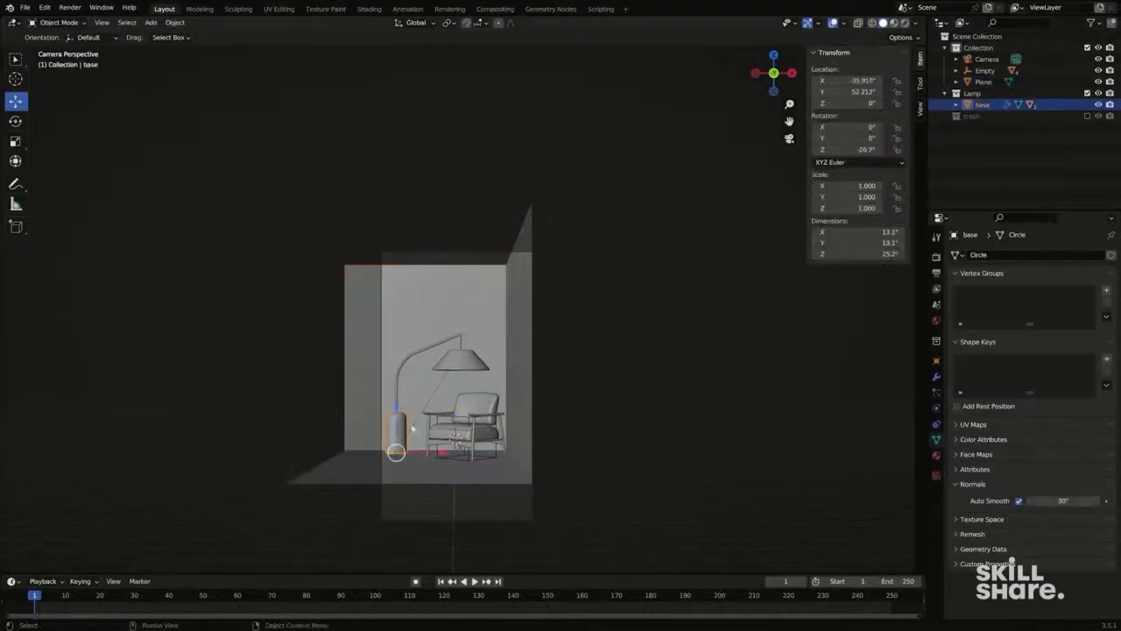
# Rotate the lamp base about Z to about -36.2° and shift it along X to about -30.4".
pyautogui.click(395, 429)
pyautogui.press('r')
pyautogui.press('z')
pyautogui.click(530, 422)
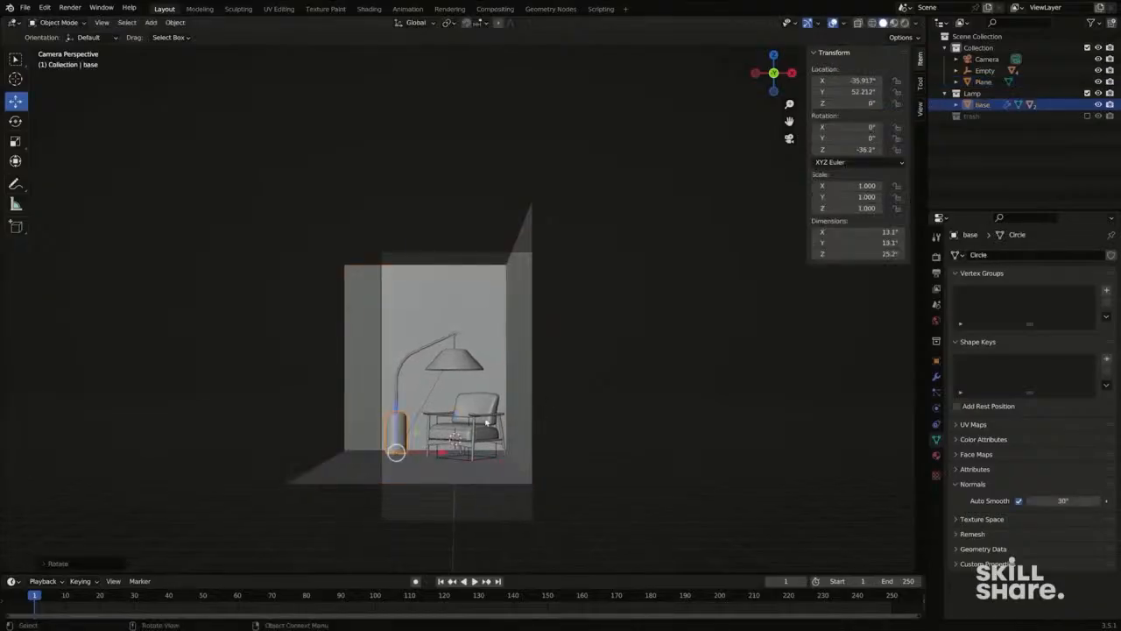
pyautogui.press('g')
pyautogui.press('x')
pyautogui.click(457, 454)
# Scale the entire lamp base mesh horizontally, excluding Z, to about 10.1" in diameter.
pyautogui.moveTo(458, 454); pyautogui.dragTo(423, 423, button='middle')
pyautogui.moveTo(423, 368); pyautogui.dragTo(438, 343, button='middle')
pyautogui.scroll(2, 433, 342)
pyautogui.press('Tab')
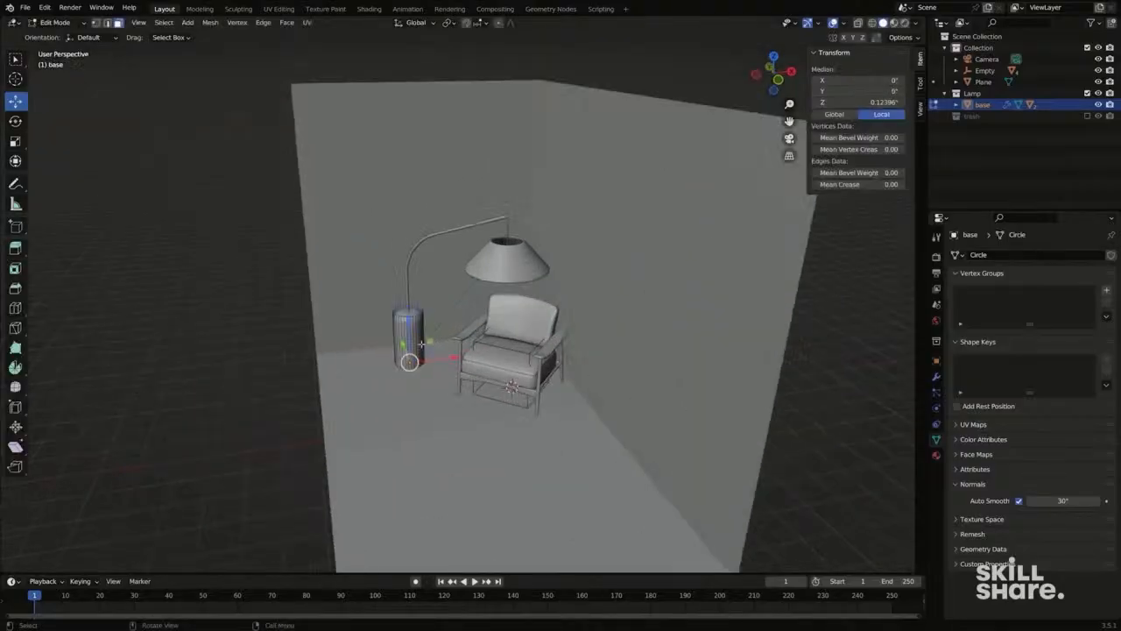
pyautogui.scroll(3, 423, 338)
pyautogui.press('a')
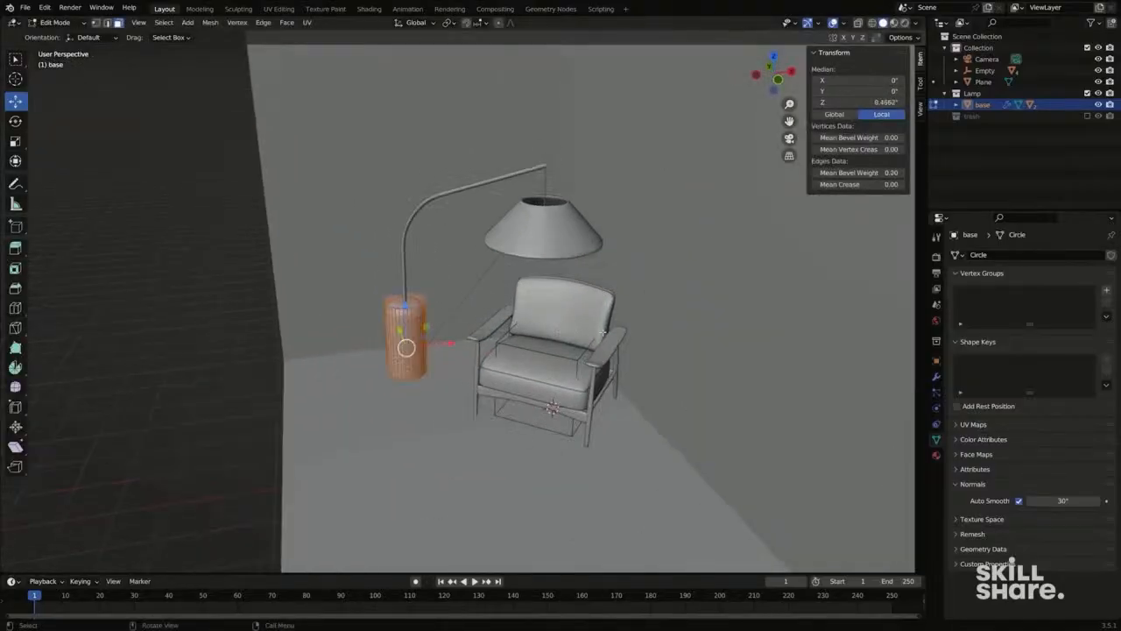
pyautogui.press('s')
pyautogui.hotkey('shift', 'z')
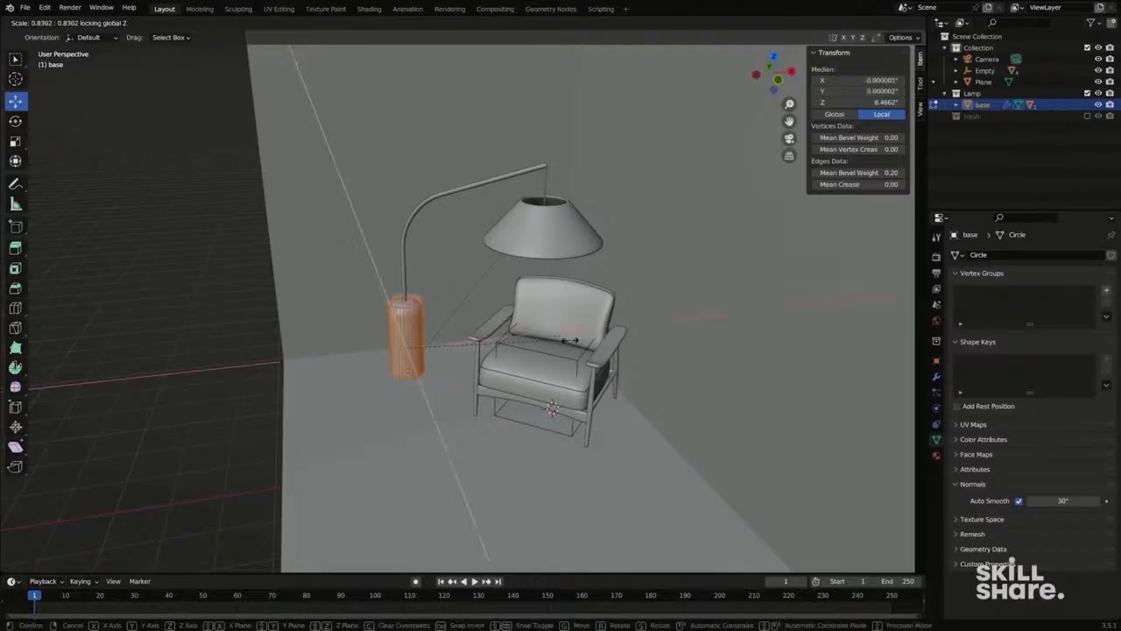
pyautogui.click(559, 339)
pyautogui.press('Tab')
# Select the camera and pull it back along Y to about -491".
pyautogui.moveTo(559, 339); pyautogui.dragTo(496, 340, button='middle')
pyautogui.press('KP_0')
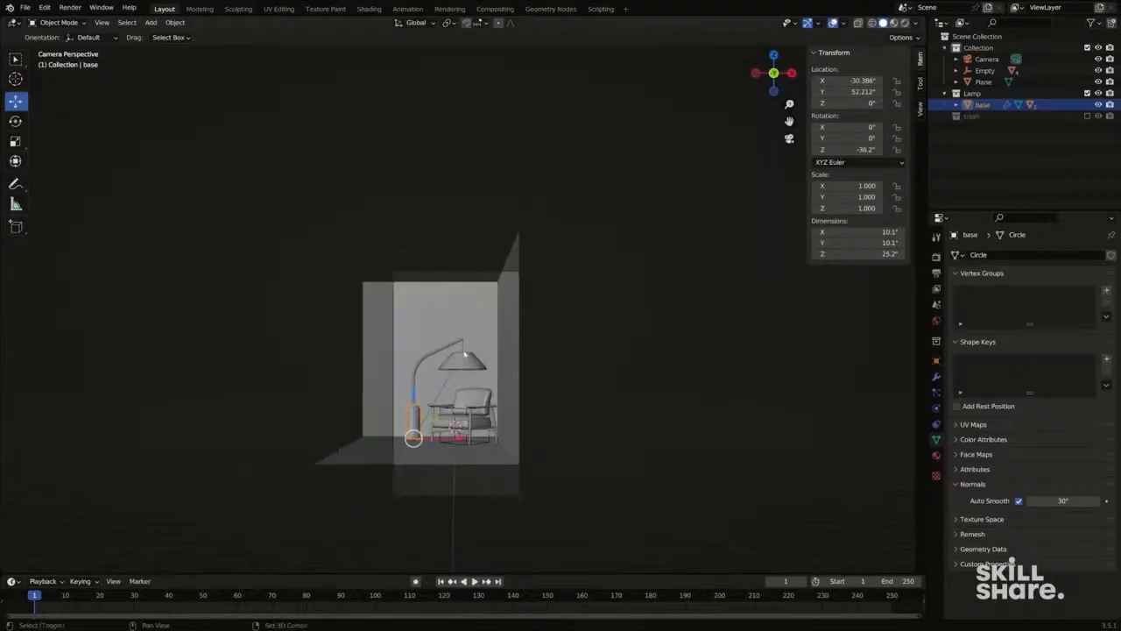
pyautogui.click(472, 253)
pyautogui.click(474, 256)
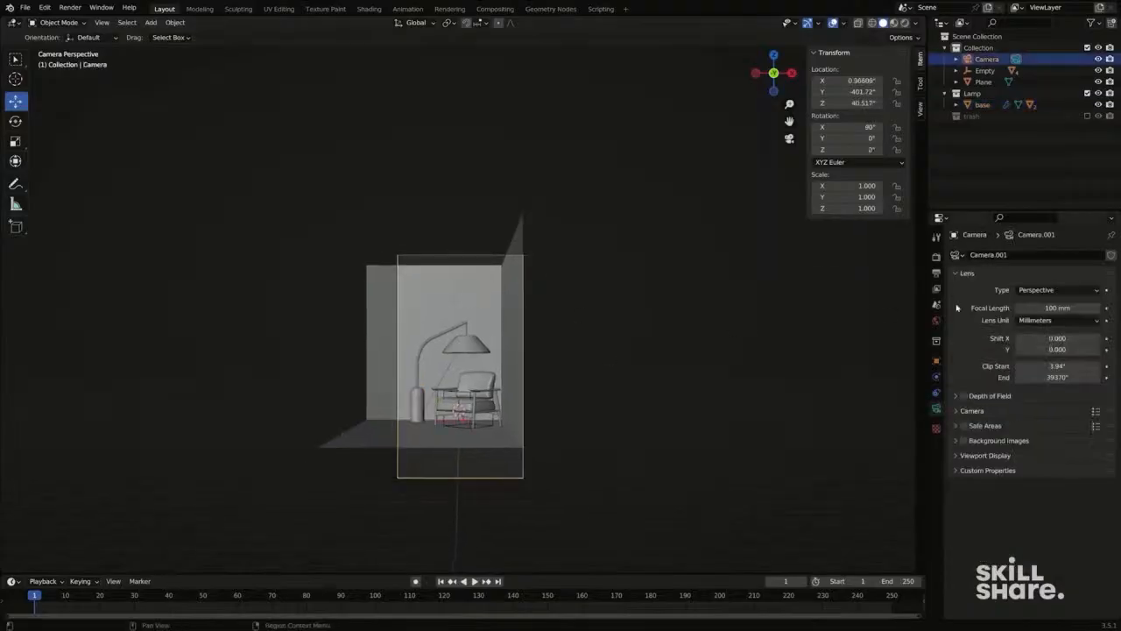
pyautogui.moveTo(823, 92); pyautogui.dragTo(758, 91)
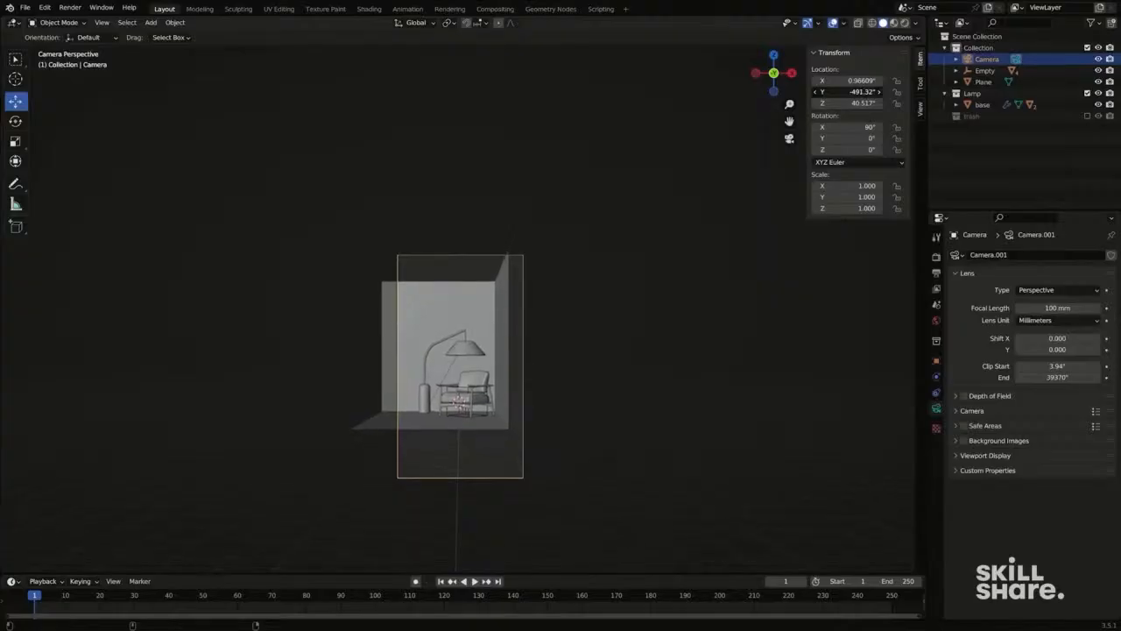
# Extrude the open front edges of the room's floor and right wall about 100" forward along Y.
pyautogui.scroll(1, 426, 335)
pyautogui.keyDown('shift'); pyautogui.moveTo(502, 387); pyautogui.dragTo(556, 370, button='middle'); pyautogui.keyUp('shift')
pyautogui.click(519, 337)
pyautogui.press('Tab')
pyautogui.press('1')
pyautogui.keyDown('alt'); pyautogui.click(583, 381); pyautogui.keyUp('alt')
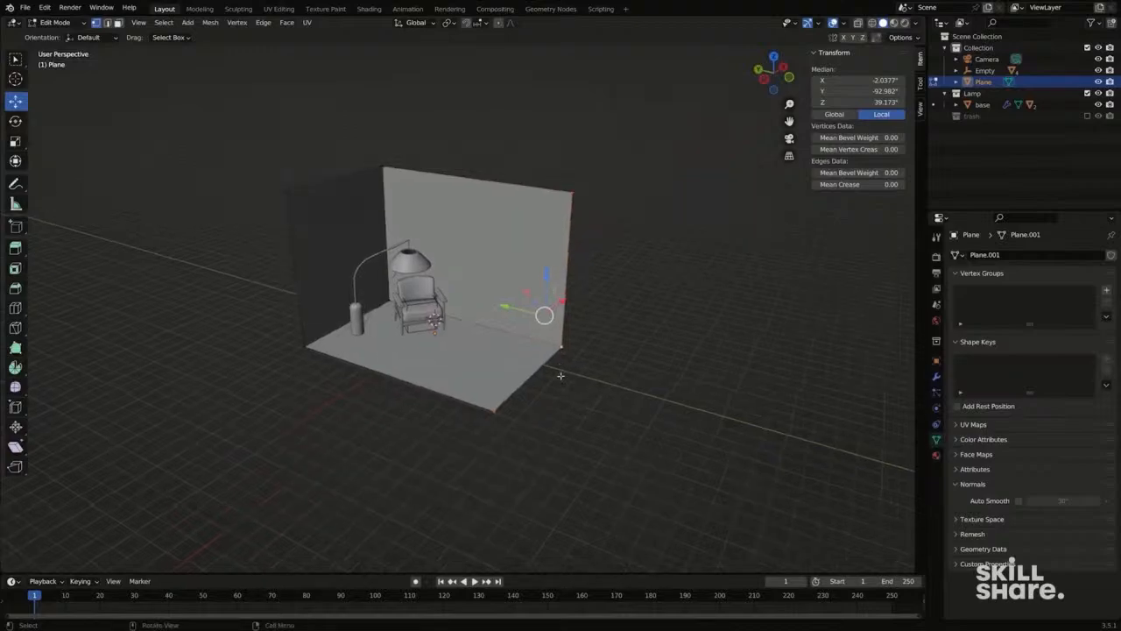
pyautogui.press('e')
pyautogui.press('y')
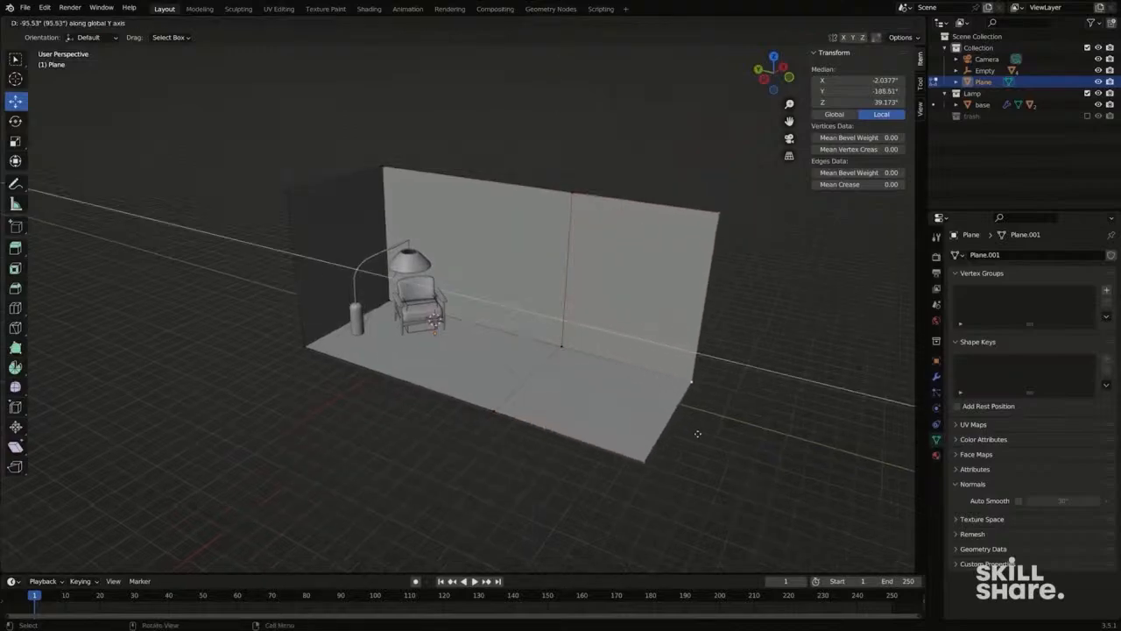
pyautogui.click(703, 434)
# Delete only the face of the newly extruded wall section, keeping the extended floor.
pyautogui.press('3')
pyautogui.click(627, 298)
pyautogui.press('x')
pyautogui.click(628, 300)
pyautogui.keyDown('shift'); pyautogui.moveTo(628, 305); pyautogui.dragTo(616, 320, button='middle'); pyautogui.keyUp('shift')
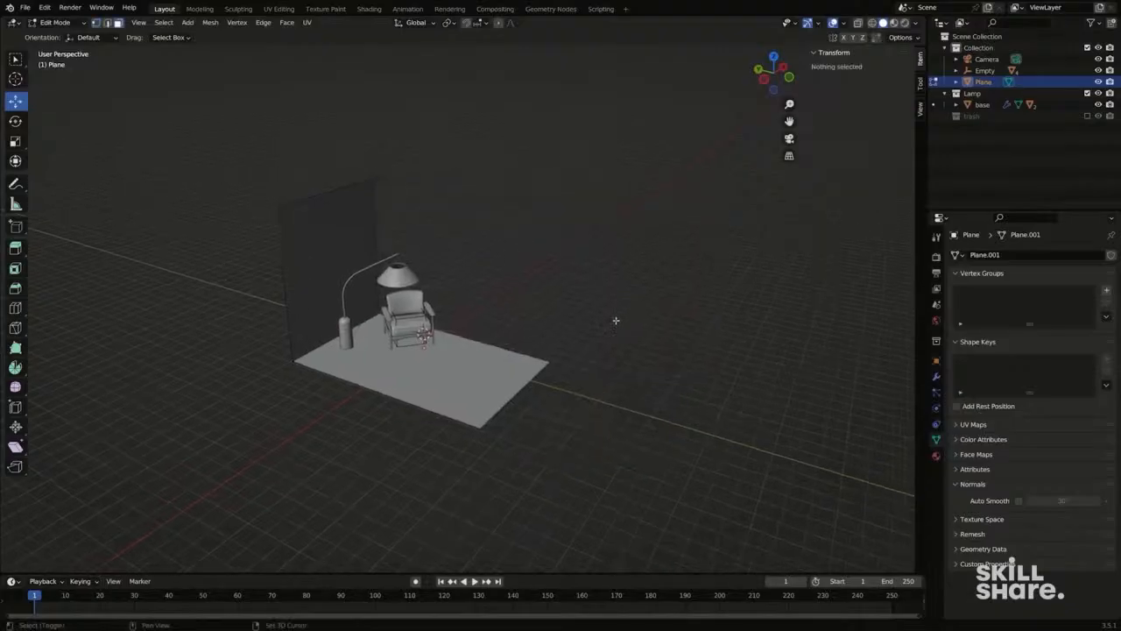
pyautogui.hotkey('ctrl', 'z')
pyautogui.press('x')
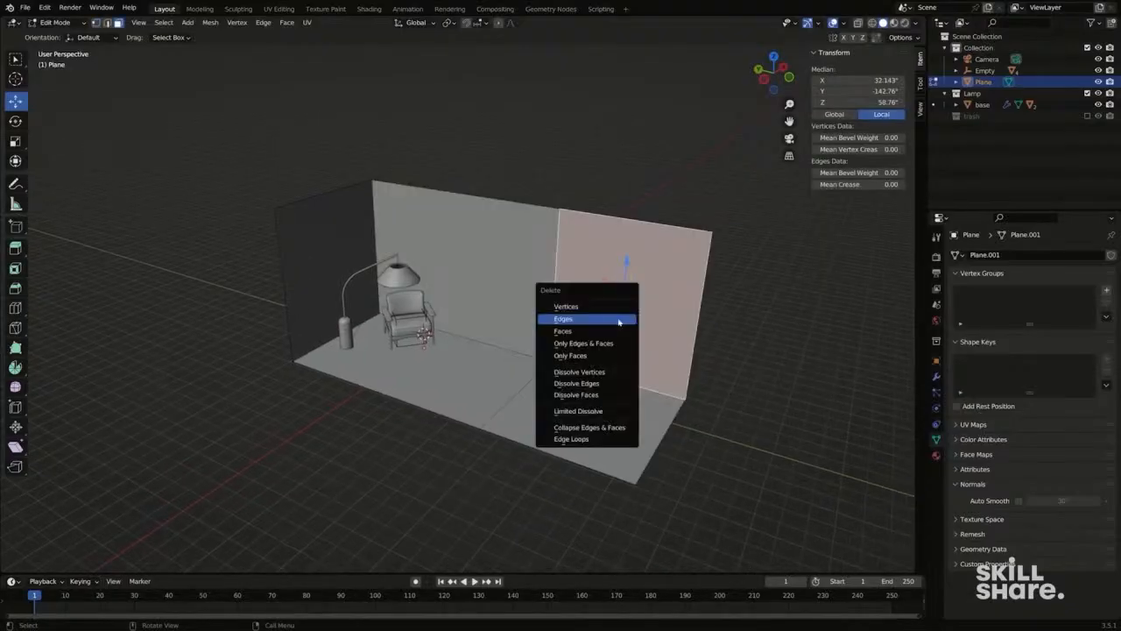
pyautogui.click(613, 327)
# Extrude the wall's front vertical edge and the adjoining floor edge about 80" outward along X.
pyautogui.click(573, 369)
pyautogui.keyDown('shift'); pyautogui.click(553, 326); pyautogui.keyUp('shift')
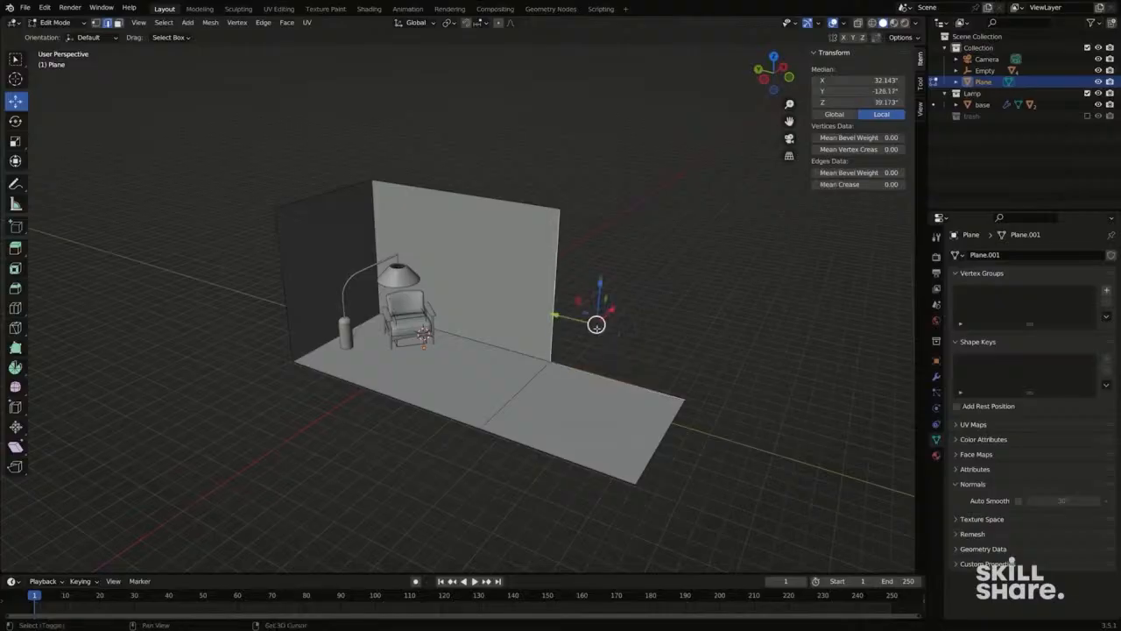
pyautogui.moveTo(539, 335); pyautogui.dragTo(487, 341, button='middle')
pyautogui.press('e')
pyautogui.press('x')
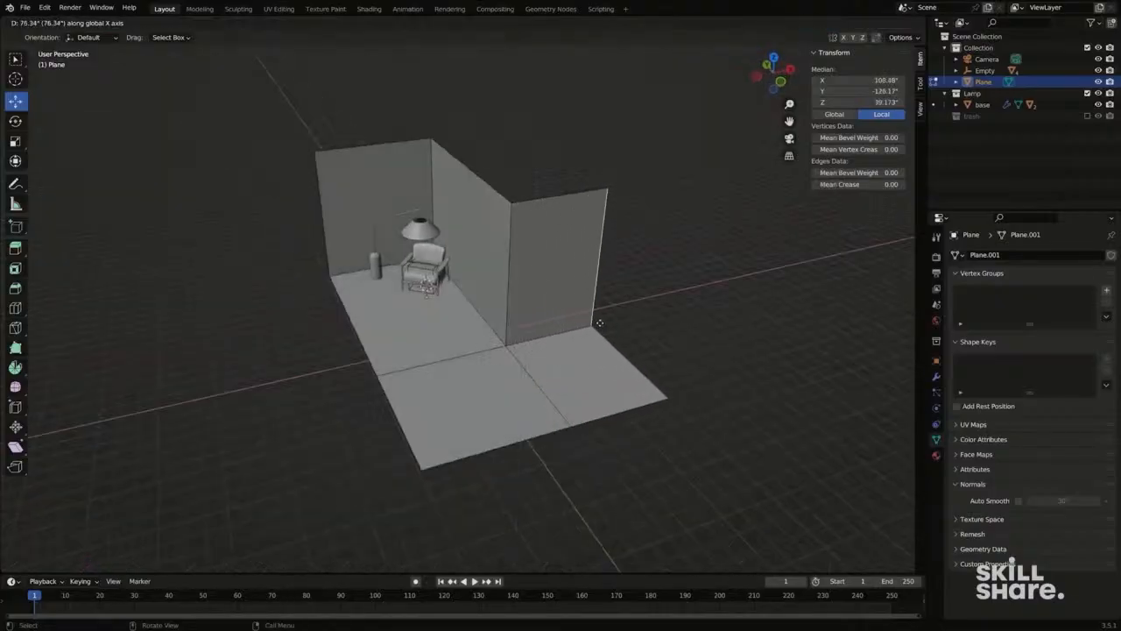
pyautogui.click(606, 321)
# Move the room's left border edges about 82" outward along negative X and return to the camera view.
pyautogui.keyDown('alt'); pyautogui.click(369, 345); pyautogui.keyUp('alt')
pyautogui.press('g')
pyautogui.press('x')
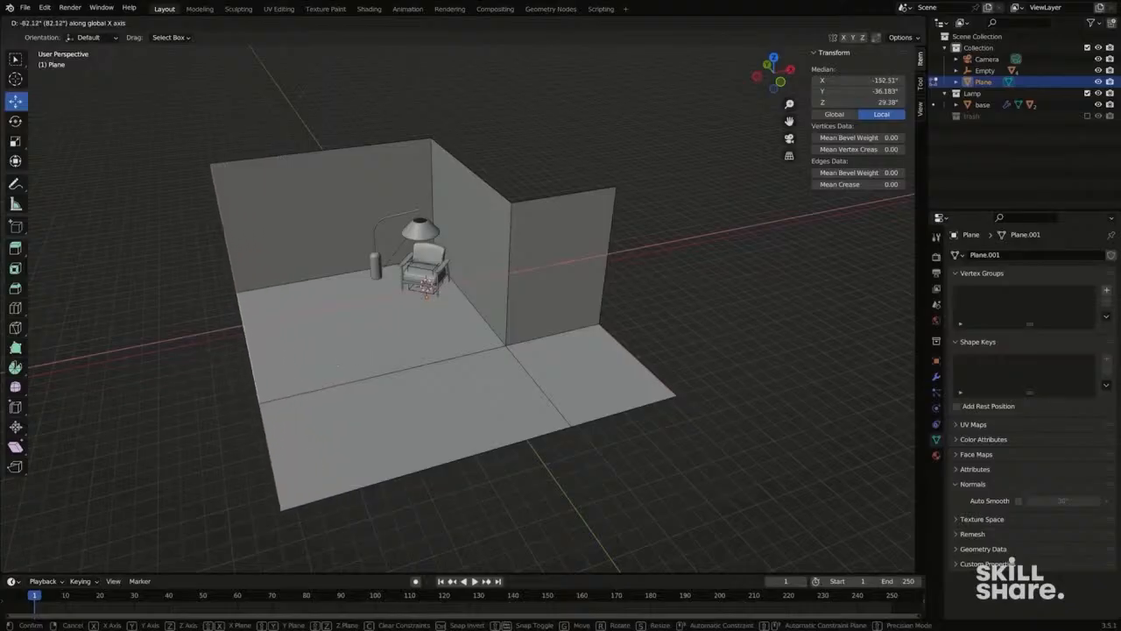
pyautogui.click(243, 321)
pyautogui.press('Tab')
pyautogui.moveTo(243, 320); pyautogui.dragTo(395, 374, button='middle')
pyautogui.moveTo(409, 349)
pyautogui.mouseDown(button='middle')
pyautogui.moveTo(381, 362)
pyautogui.moveTo(411, 368)
pyautogui.moveTo(407, 336)
pyautogui.mouseUp(button='middle')
pyautogui.press('KP_0')
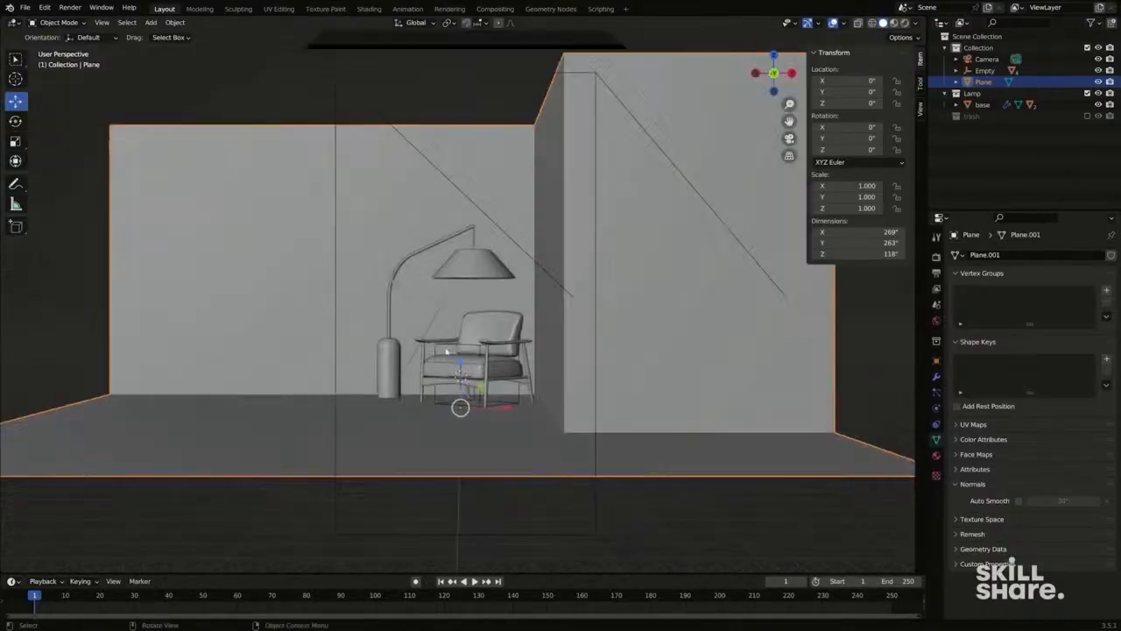
# Split the 3D viewport vertically into two camera views of roughly equal width.
pyautogui.keyDown('shift'); pyautogui.moveTo(747, 264); pyautogui.dragTo(676, 280, button='middle'); pyautogui.keyUp('shift')
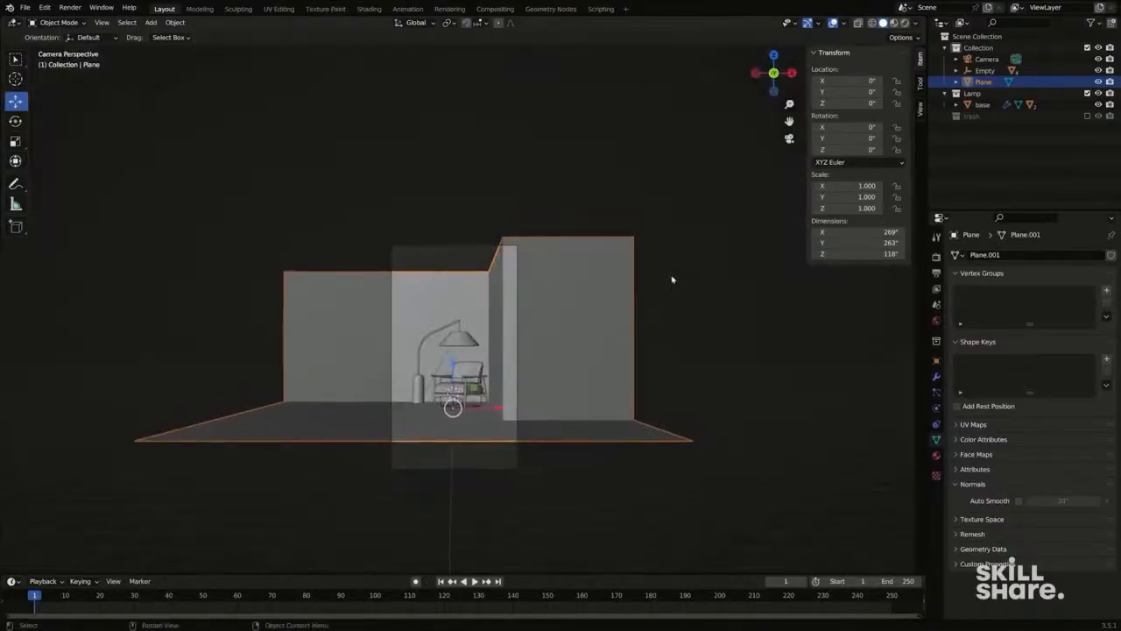
pyautogui.scroll(2, 569, 280)
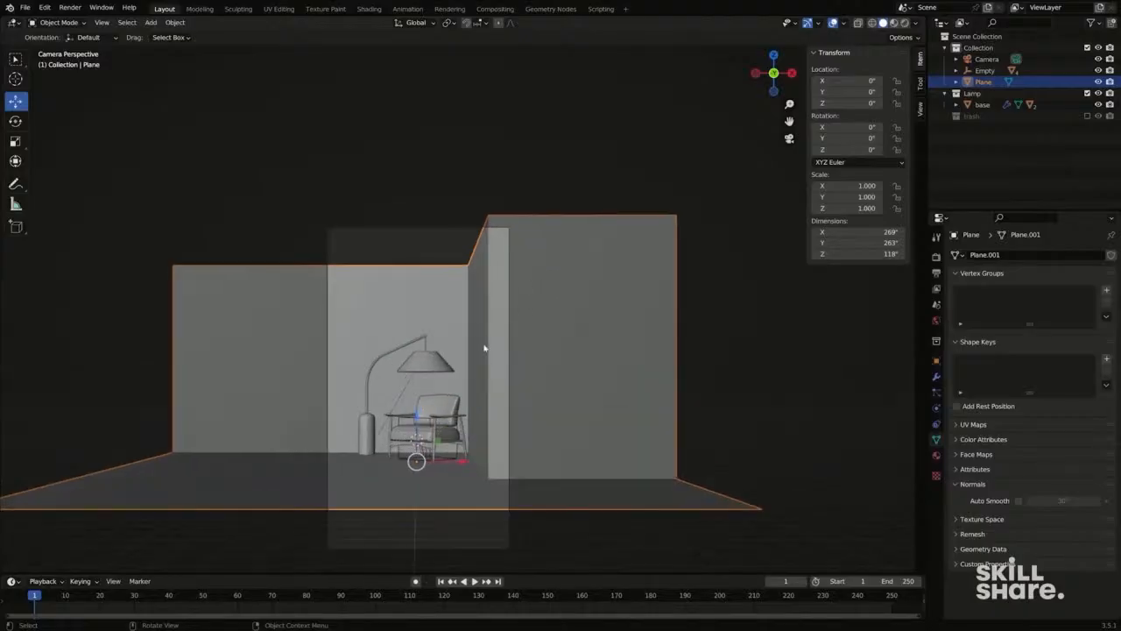
pyautogui.scroll(2, 499, 344)
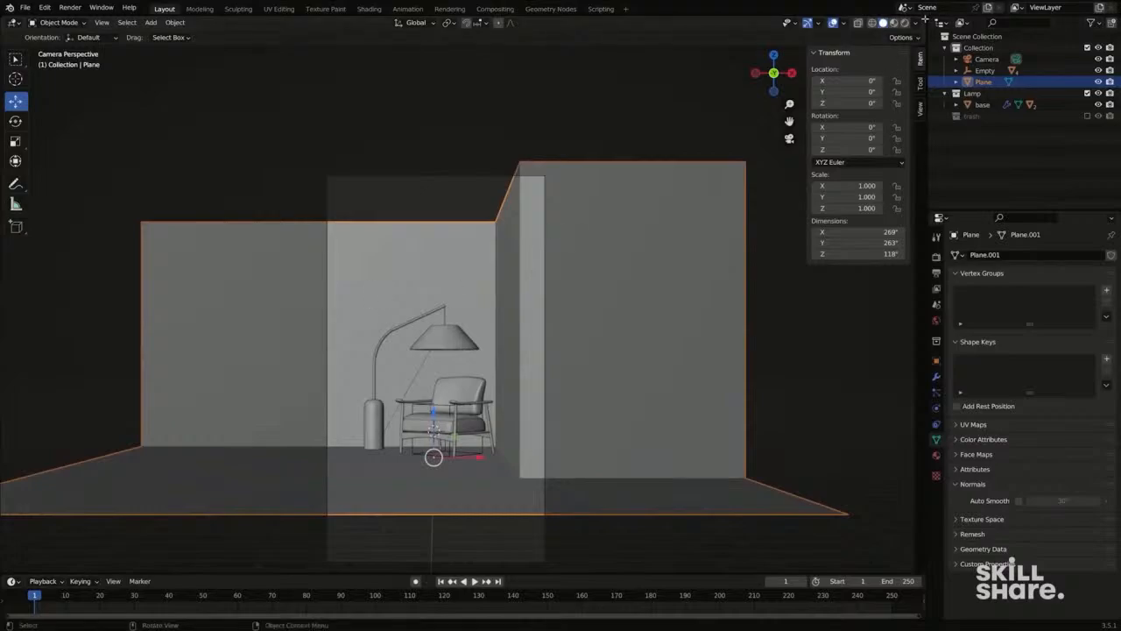
pyautogui.rightClick(928, 159)
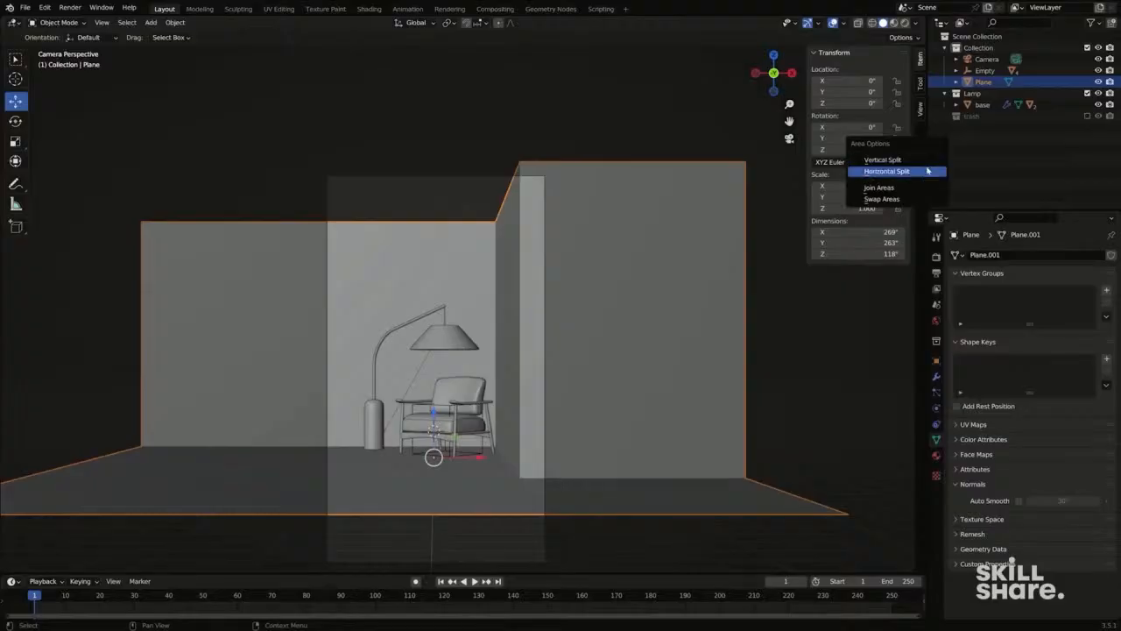
pyautogui.click(925, 162)
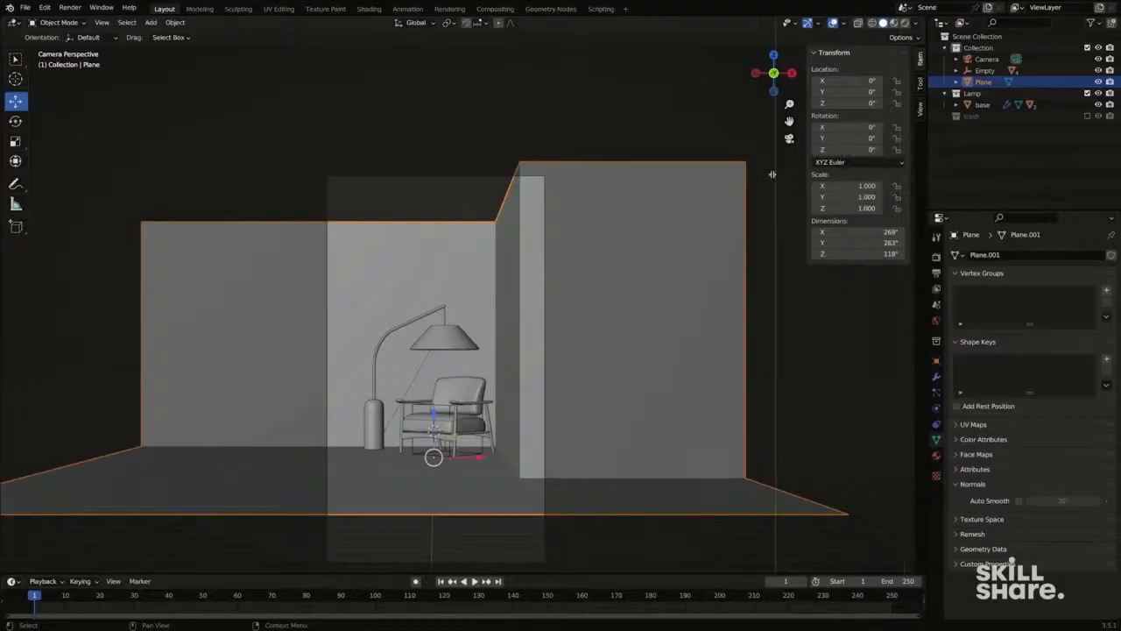
pyautogui.click(537, 197)
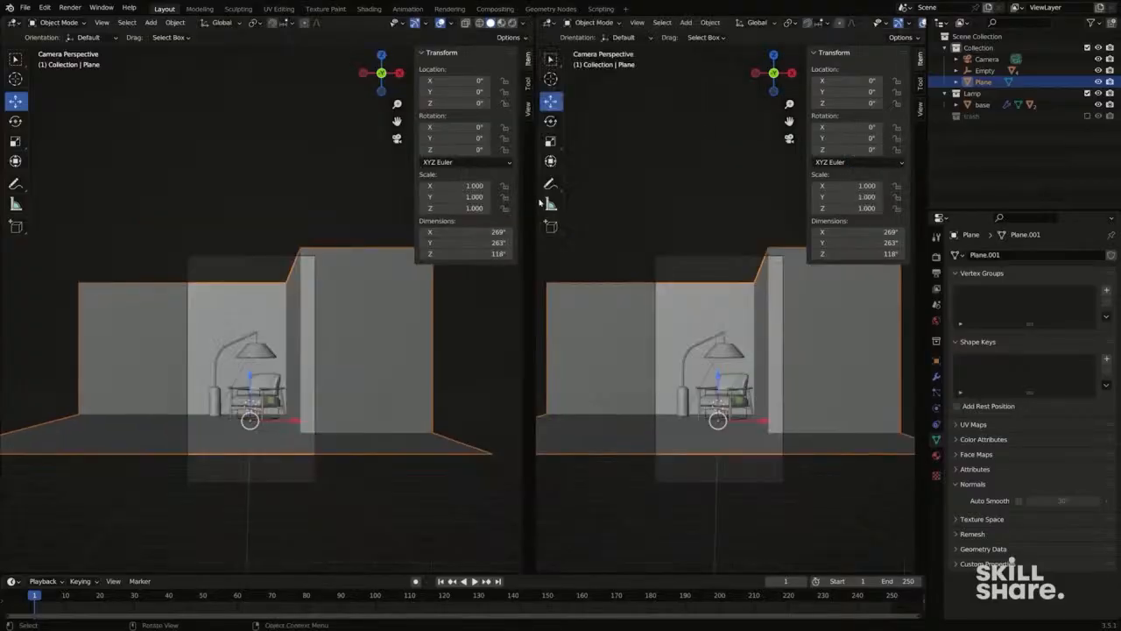
pyautogui.moveTo(524, 200); pyautogui.dragTo(506, 200)
# Hide the transform sidebar in both viewports and enlarge the camera frame to fill each one.
pyautogui.scroll(2, 707, 293)
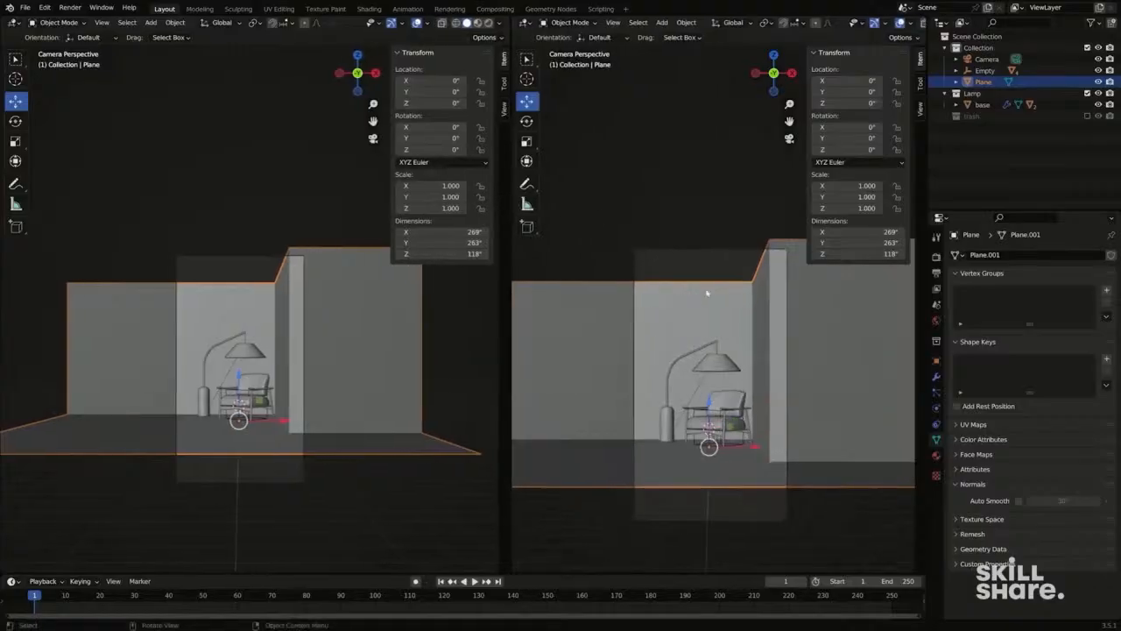
pyautogui.press('n')
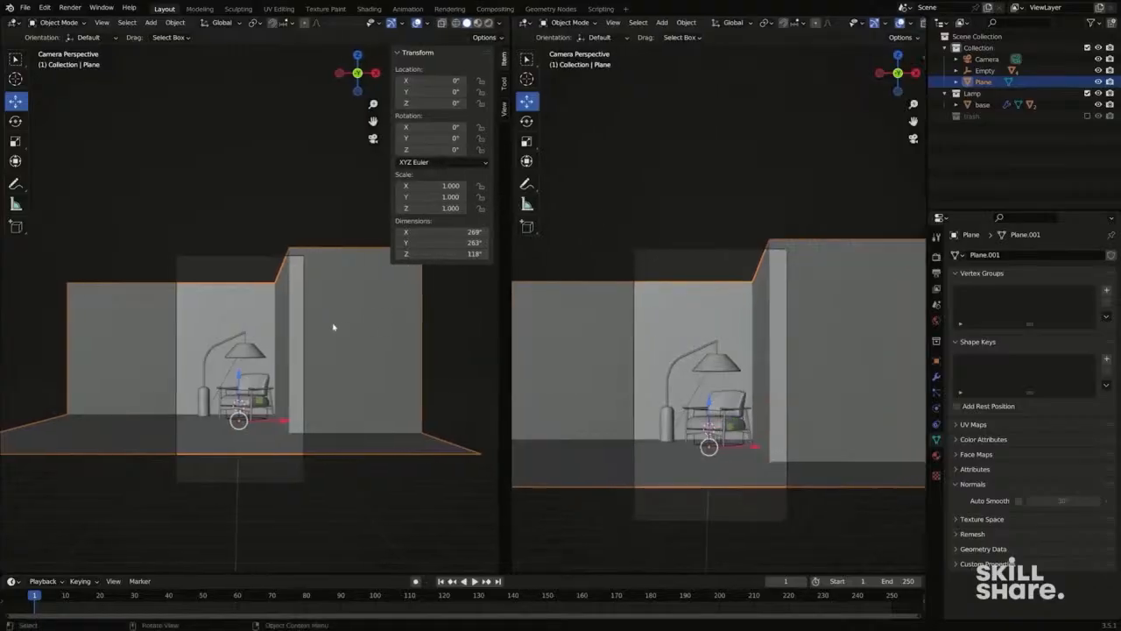
pyautogui.press('n')
pyautogui.scroll(3, 333, 320)
pyautogui.keyDown('shift'); pyautogui.moveTo(320, 314); pyautogui.dragTo(374, 263, button='middle'); pyautogui.keyUp('shift')
pyautogui.scroll(1, 345, 281)
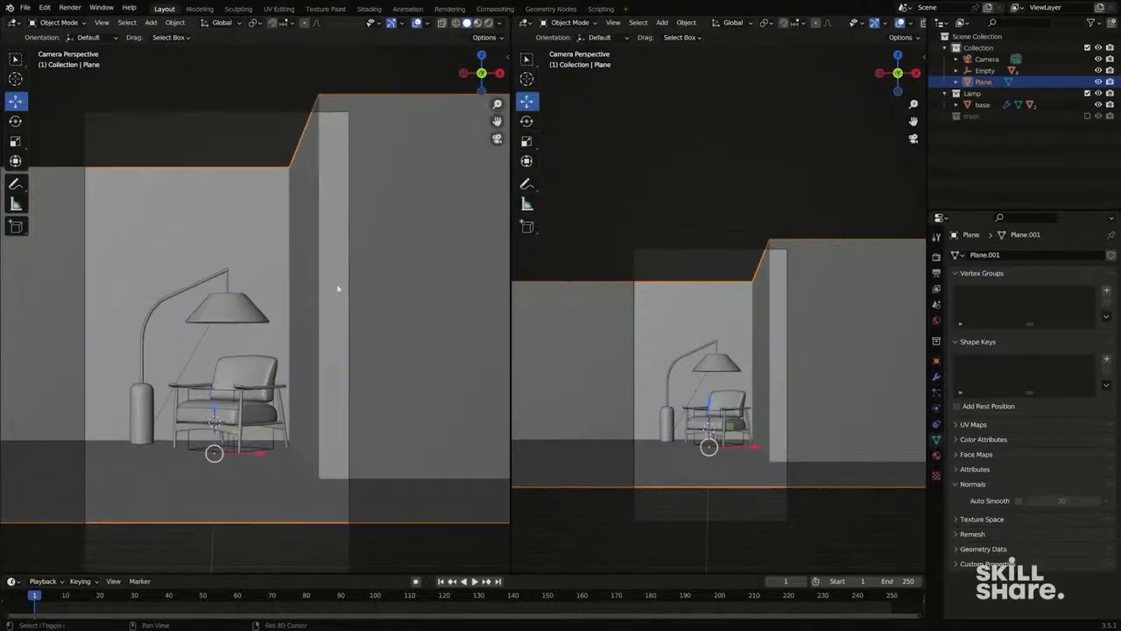
pyautogui.scroll(3, 794, 352)
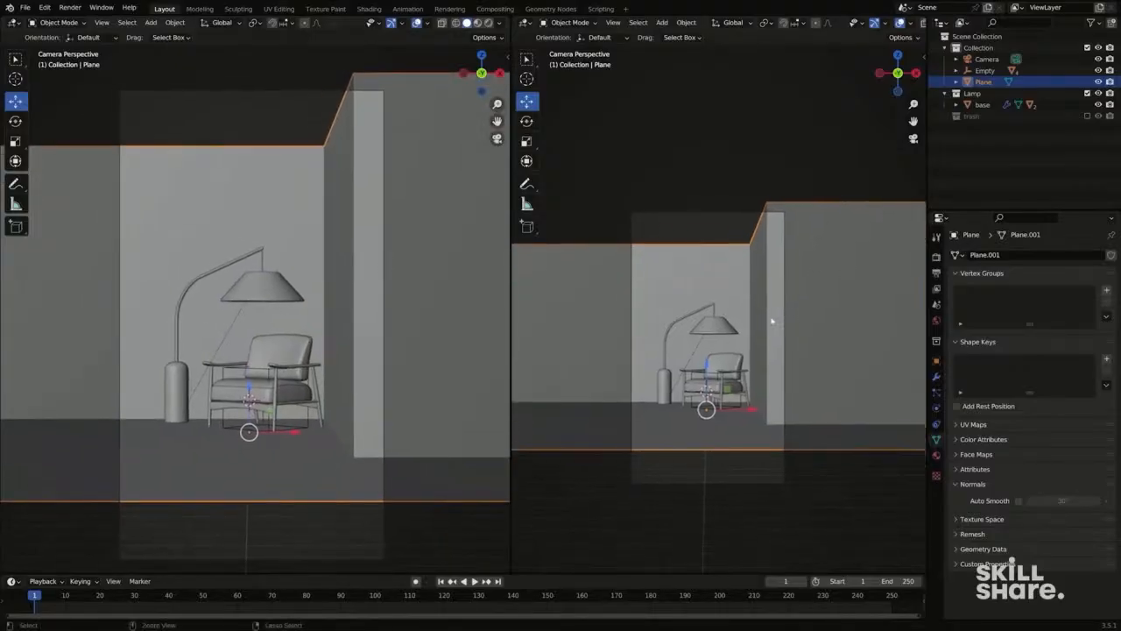
pyautogui.keyDown('shift'); pyautogui.moveTo(784, 296); pyautogui.dragTo(824, 285, button='middle'); pyautogui.keyUp('shift')
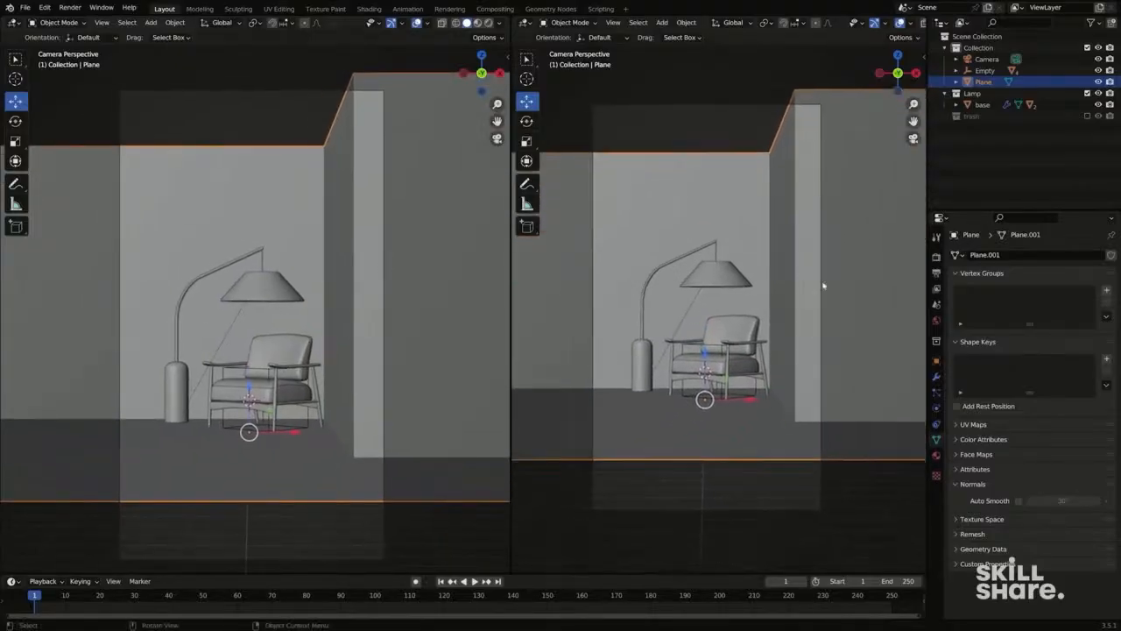
pyautogui.scroll(1, 910, 297)
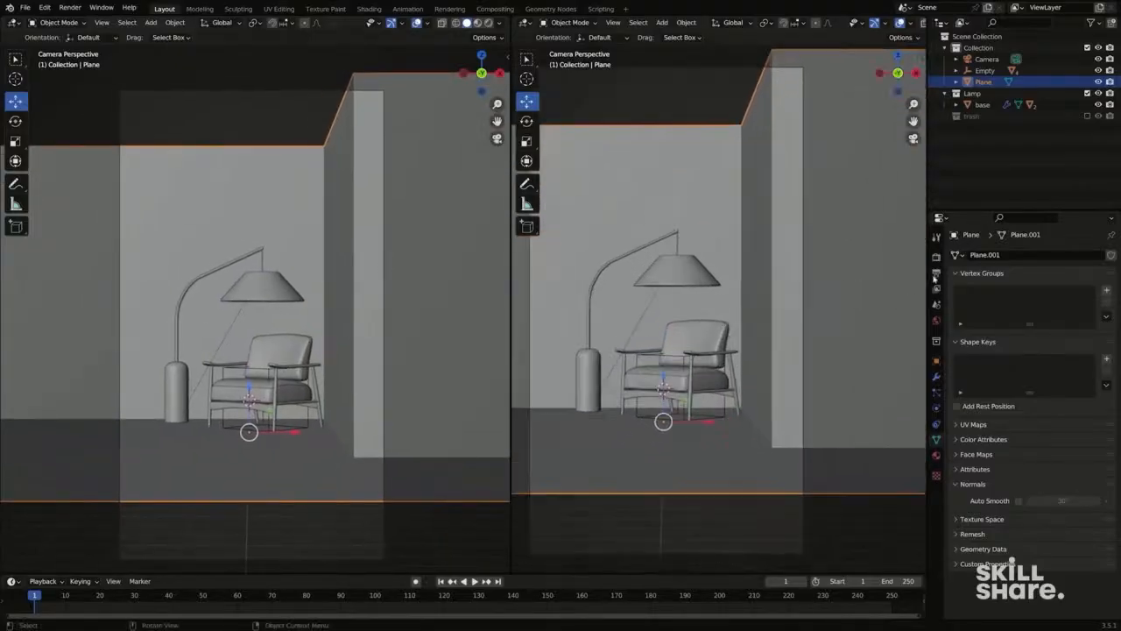
# Switch the second viewport to rendered shading and set the render engine to Cycles.
pyautogui.click(936, 256)
pyautogui.click(1067, 257)
pyautogui.click(1067, 256)
pyautogui.click(1067, 255)
pyautogui.scroll(-2, 911, 24)
pyautogui.click(912, 24)
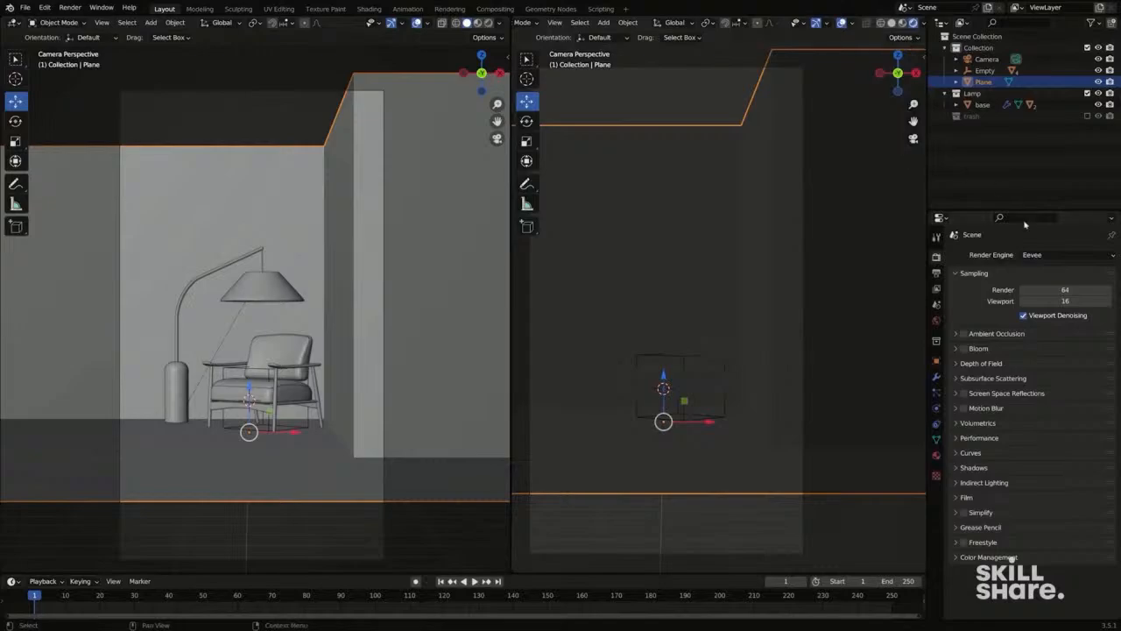
pyautogui.click(1045, 256)
pyautogui.click(1054, 295)
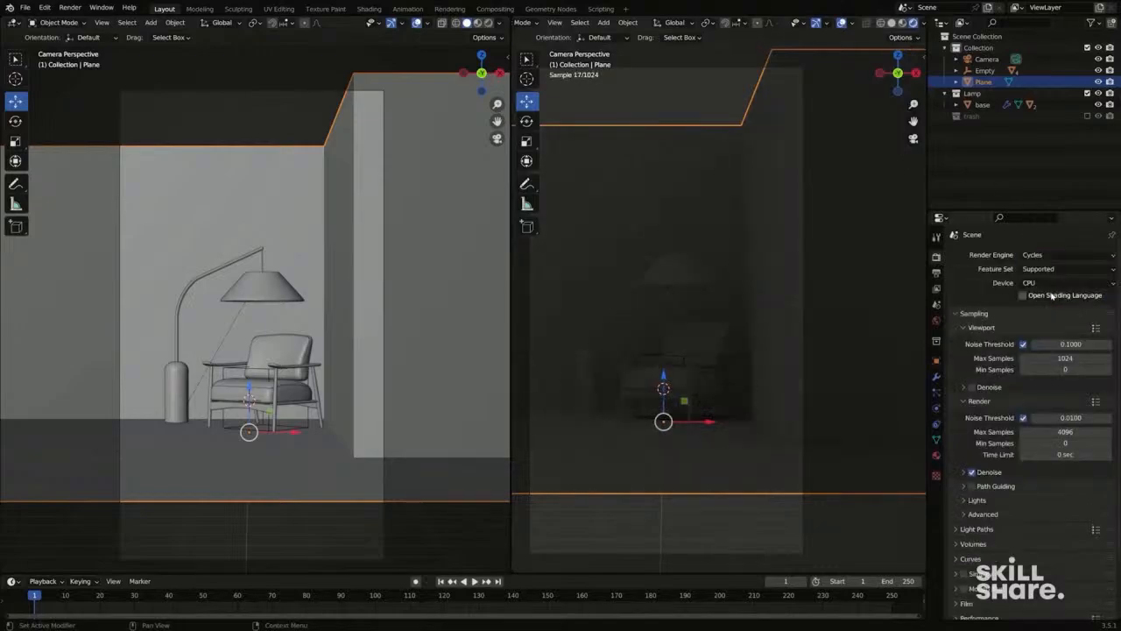
# Set the Cycles device to GPU Compute and choose CUDA as the Cycles render device in the system preferences.
pyautogui.click(1036, 283)
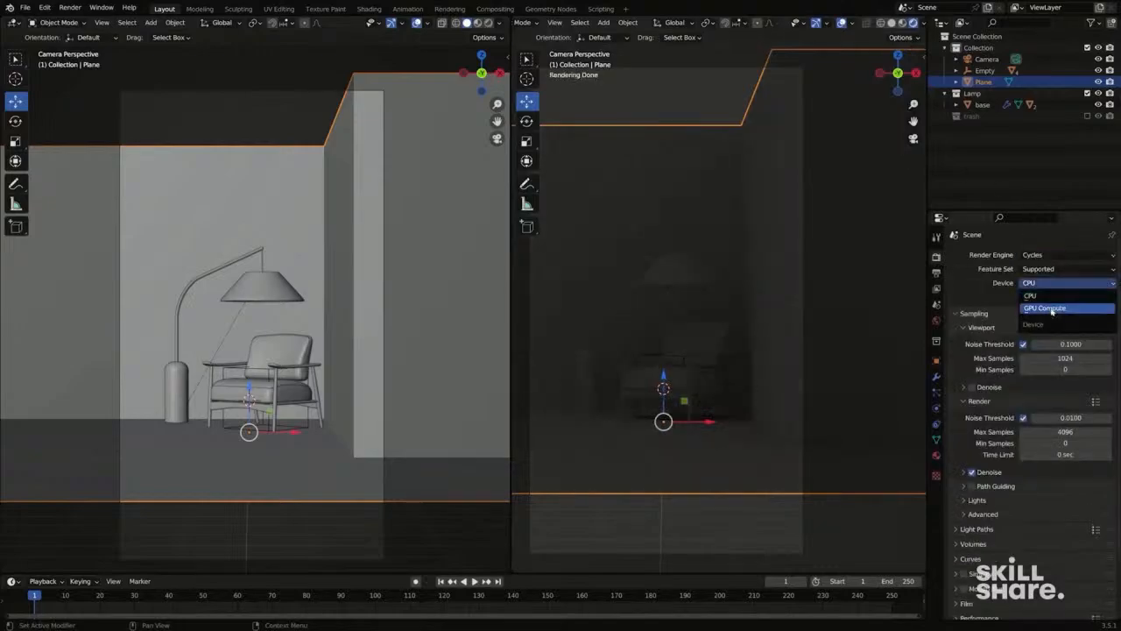
pyautogui.click(1034, 306)
pyautogui.click(45, 8)
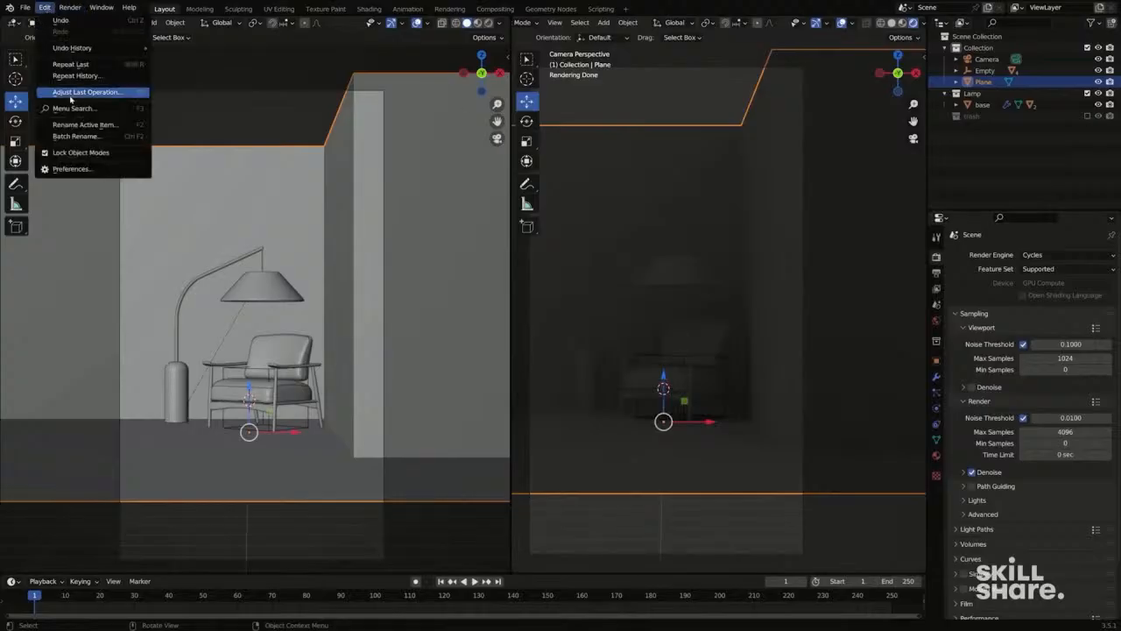
pyautogui.click(92, 169)
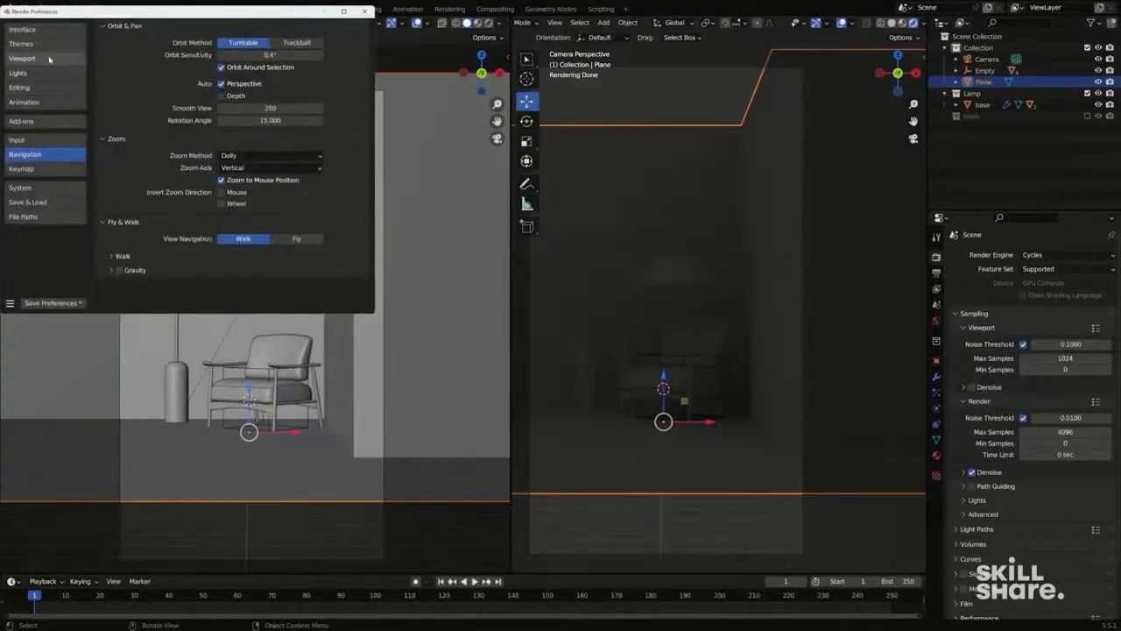
pyautogui.click(44, 189)
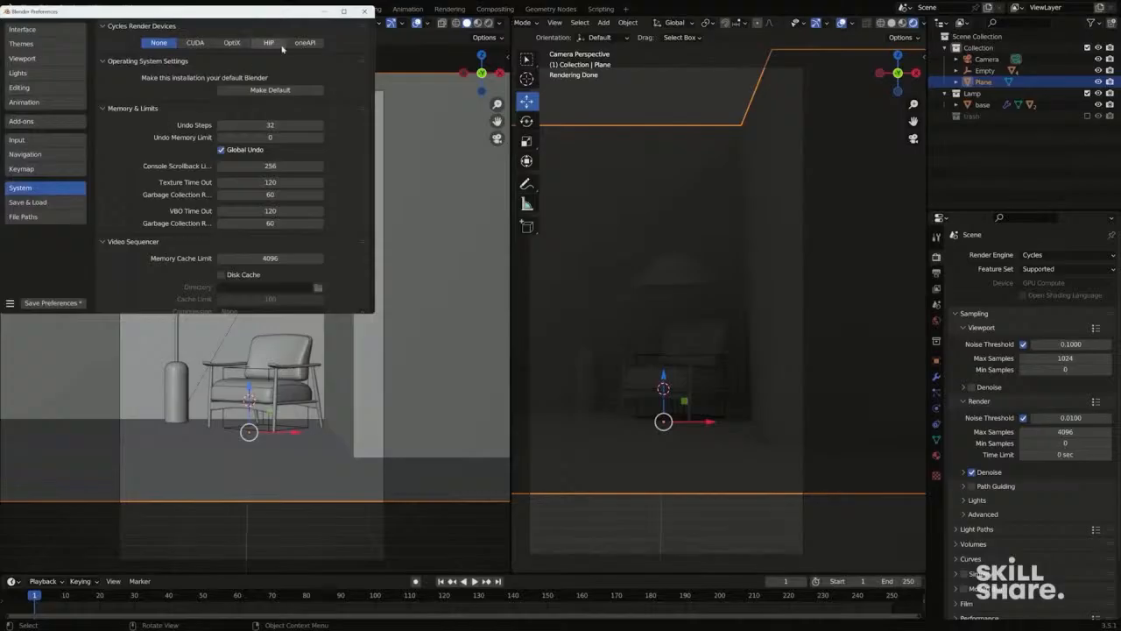
pyautogui.click(230, 42)
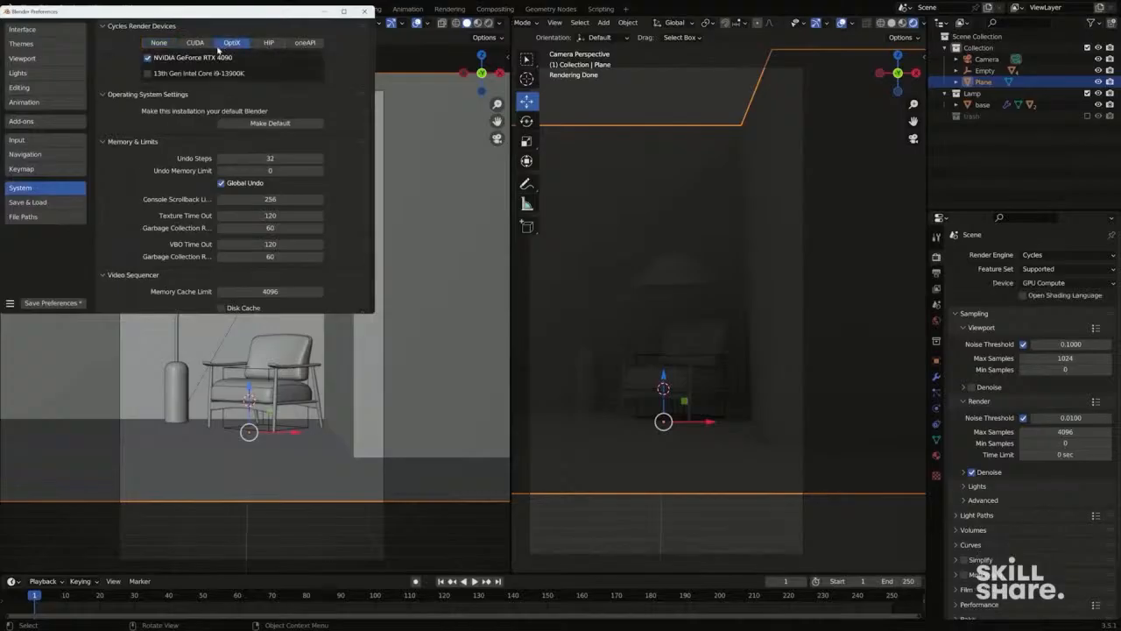
pyautogui.click(194, 42)
pyautogui.click(363, 12)
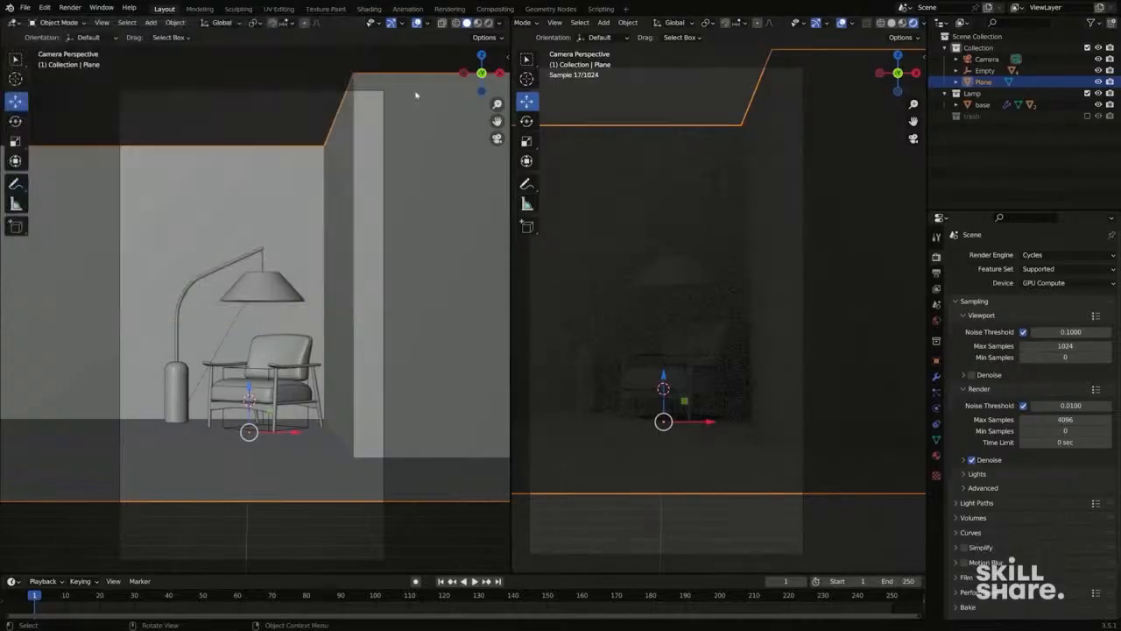
# Draw a render region around the camera frame so that only the camera's area is rendered.
pyautogui.keyDown('shift'); pyautogui.moveTo(729, 285); pyautogui.dragTo(786, 293, button='middle'); pyautogui.keyUp('shift')
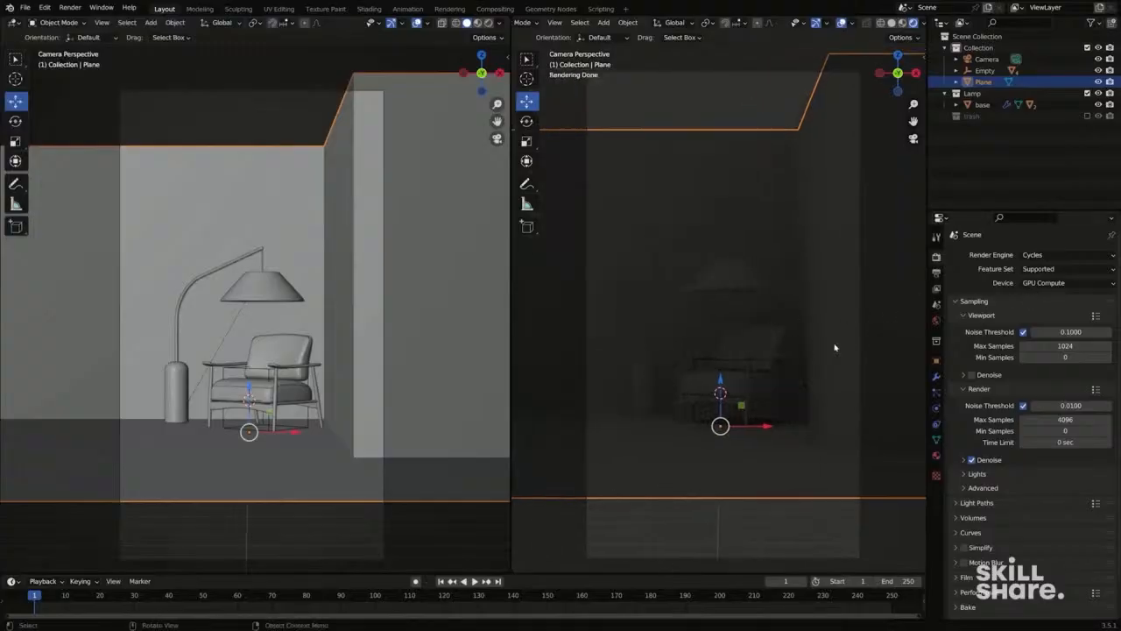
pyautogui.scroll(-4, 741, 254)
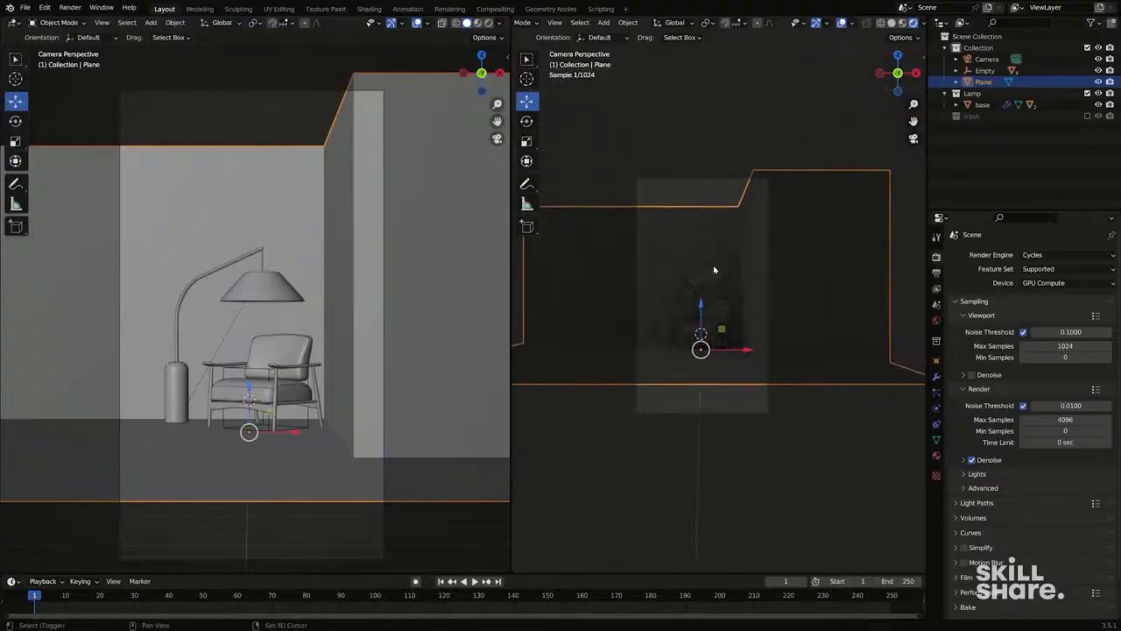
pyautogui.moveTo(601, 135); pyautogui.dragTo(799, 445)
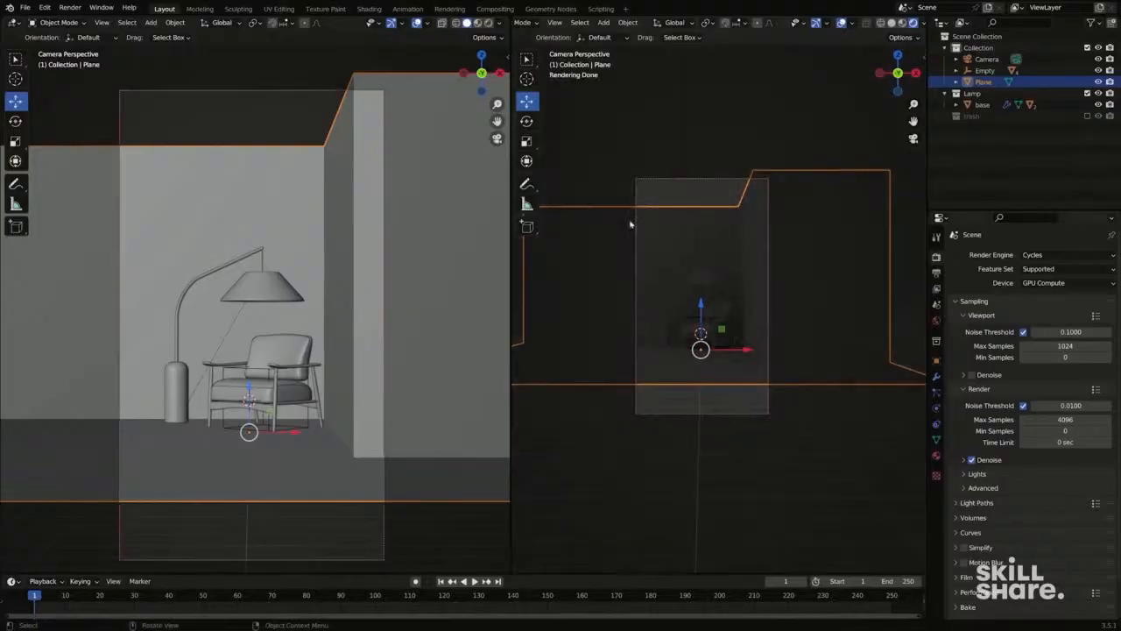
pyautogui.scroll(3, 732, 236)
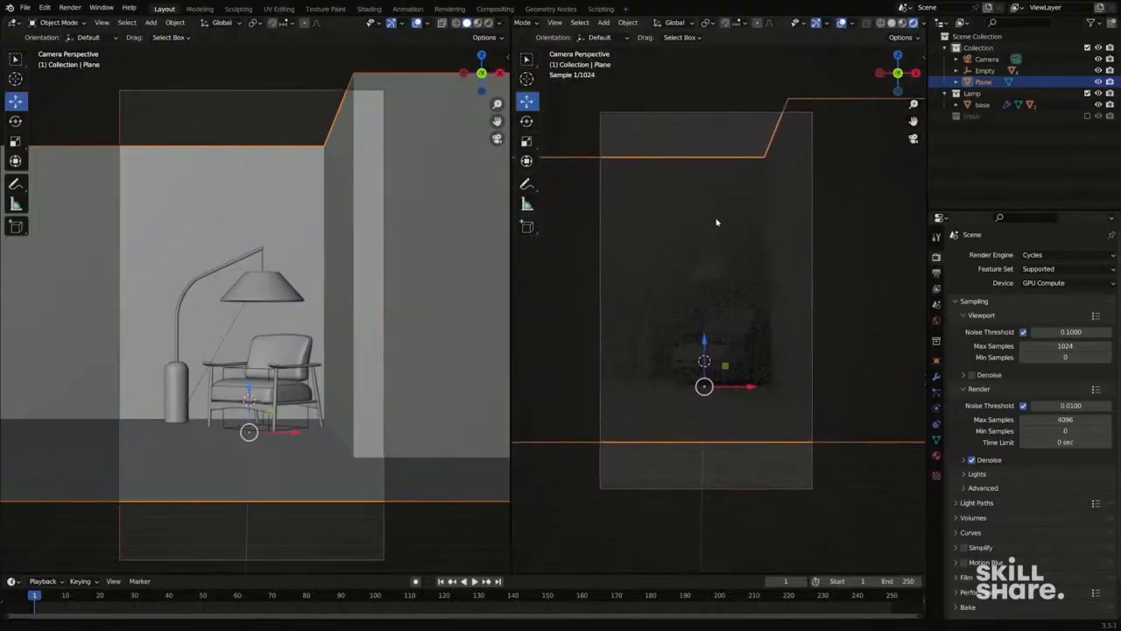
pyautogui.scroll(1, 732, 236)
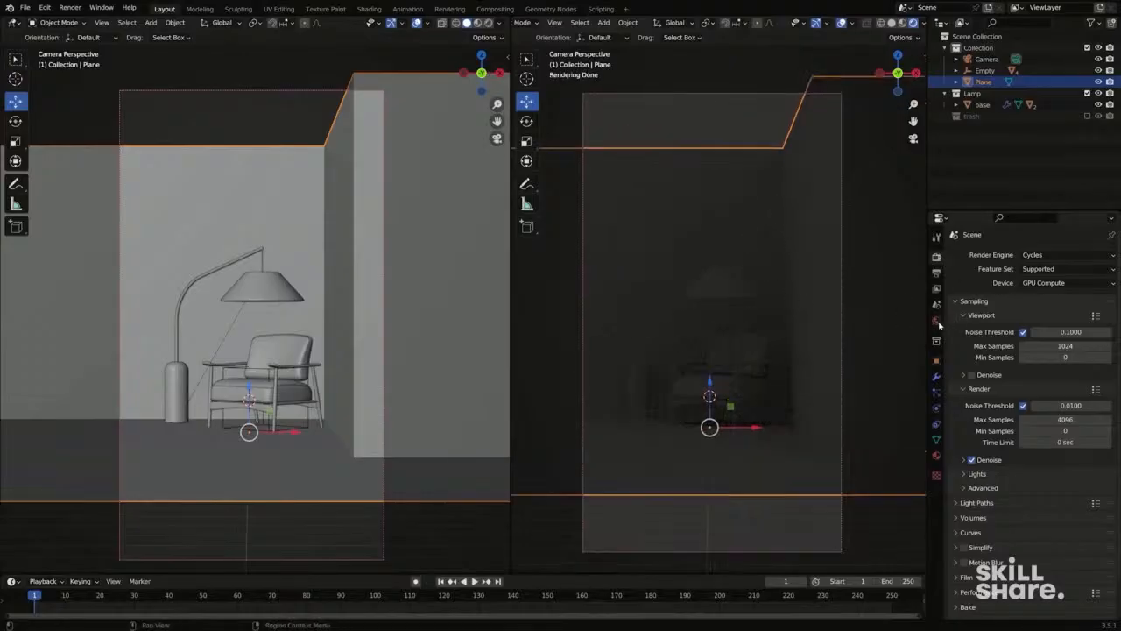
# Use a Sky Texture as the world background color.
pyautogui.click(937, 323)
pyautogui.click(1021, 325)
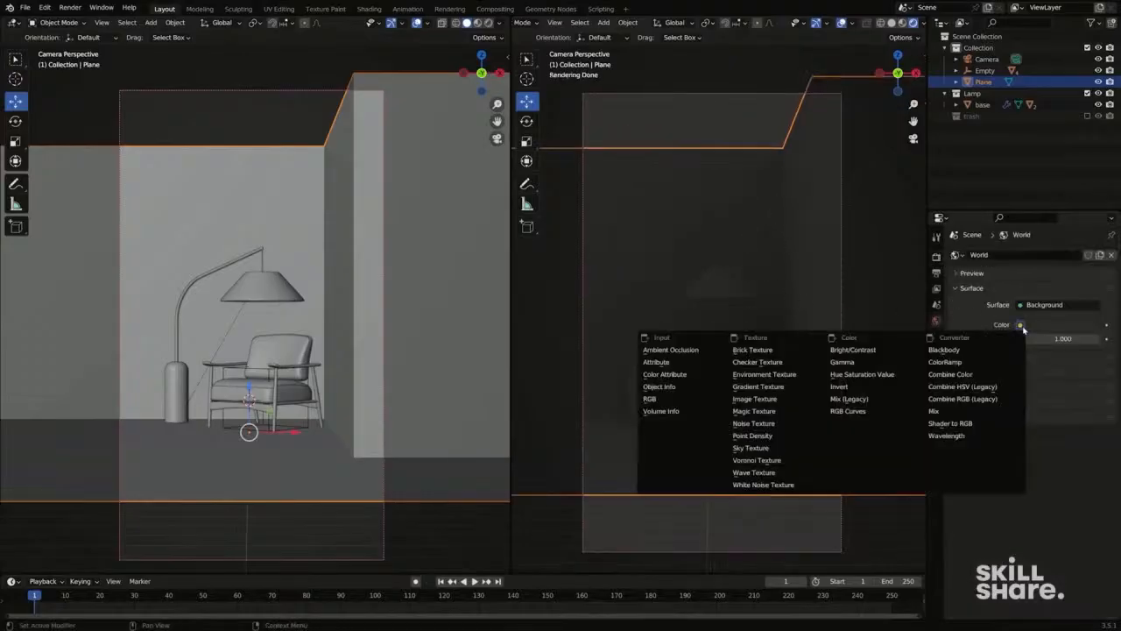
pyautogui.click(765, 452)
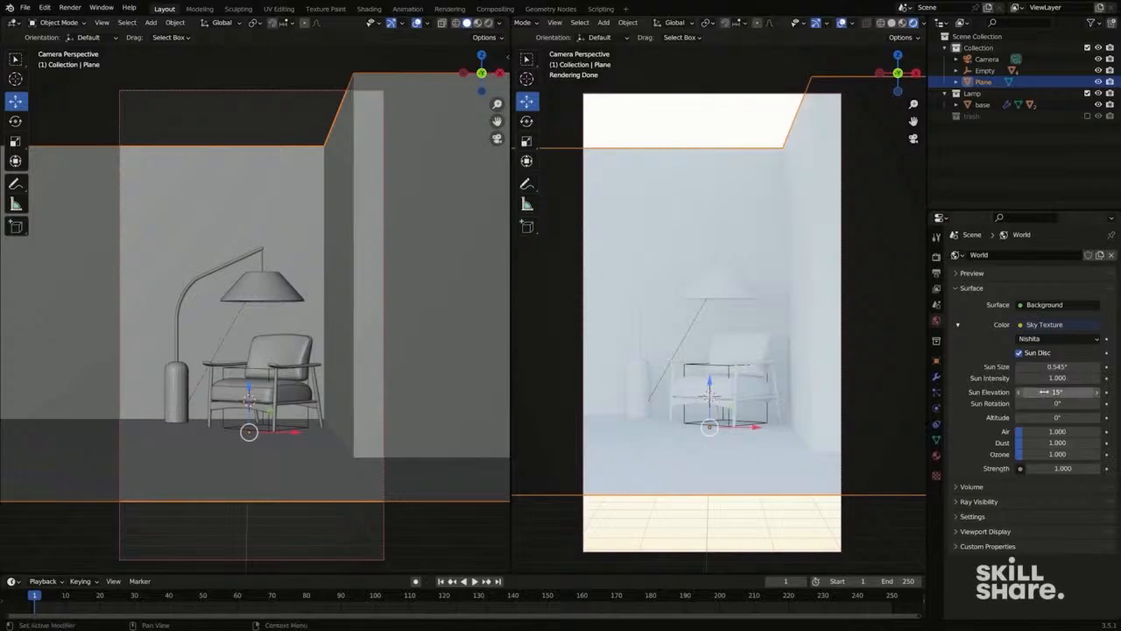
# Set the sky's sun elevation to 27°, sun rotation to 275° and background strength to 0.090.
pyautogui.moveTo(1048, 394)
pyautogui.mouseDown()
pyautogui.moveTo(1064, 406)
pyautogui.moveTo(1119, 406)
pyautogui.moveTo(1040, 403)
pyautogui.mouseUp()
pyautogui.keyDown('shift'); pyautogui.moveTo(854, 368); pyautogui.dragTo(899, 364, button='middle'); pyautogui.keyUp('shift')
pyautogui.scroll(-1, 899, 365)
pyautogui.moveTo(1089, 468); pyautogui.dragTo(1010, 467)
pyautogui.keyDown('shift'); pyautogui.moveTo(866, 377); pyautogui.dragTo(841, 385, button='middle'); pyautogui.keyUp('shift')
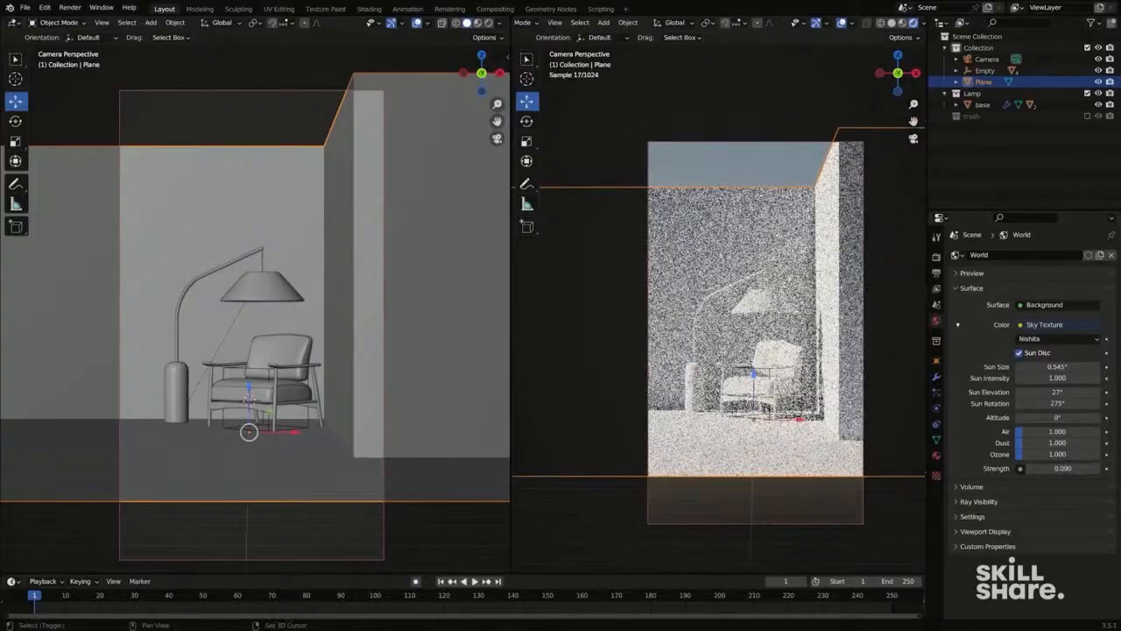
# Hide the viewport overlays in the rendered camera view.
pyautogui.keyDown('shift'); pyautogui.moveTo(848, 186); pyautogui.dragTo(822, 183, button='middle'); pyautogui.keyUp('shift')
pyautogui.keyDown('ctrl'); pyautogui.moveTo(746, 287); pyautogui.dragTo(745, 255, button='middle'); pyautogui.keyUp('ctrl')
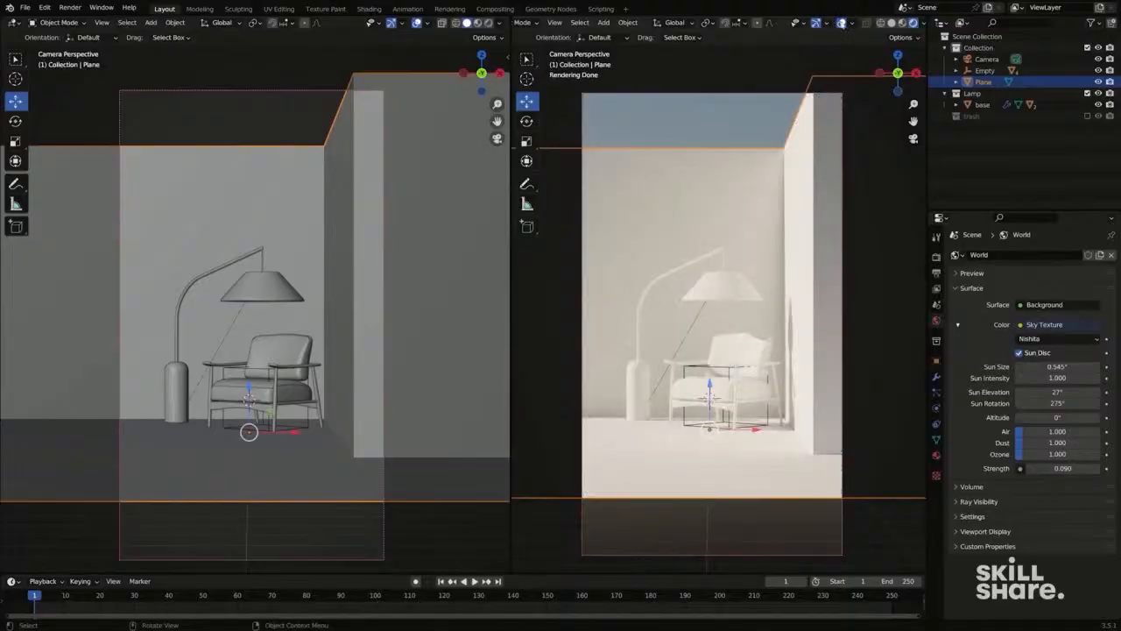
pyautogui.click(842, 24)
pyautogui.keyDown('shift'); pyautogui.moveTo(763, 321); pyautogui.dragTo(758, 306, button='middle'); pyautogui.keyUp('shift')
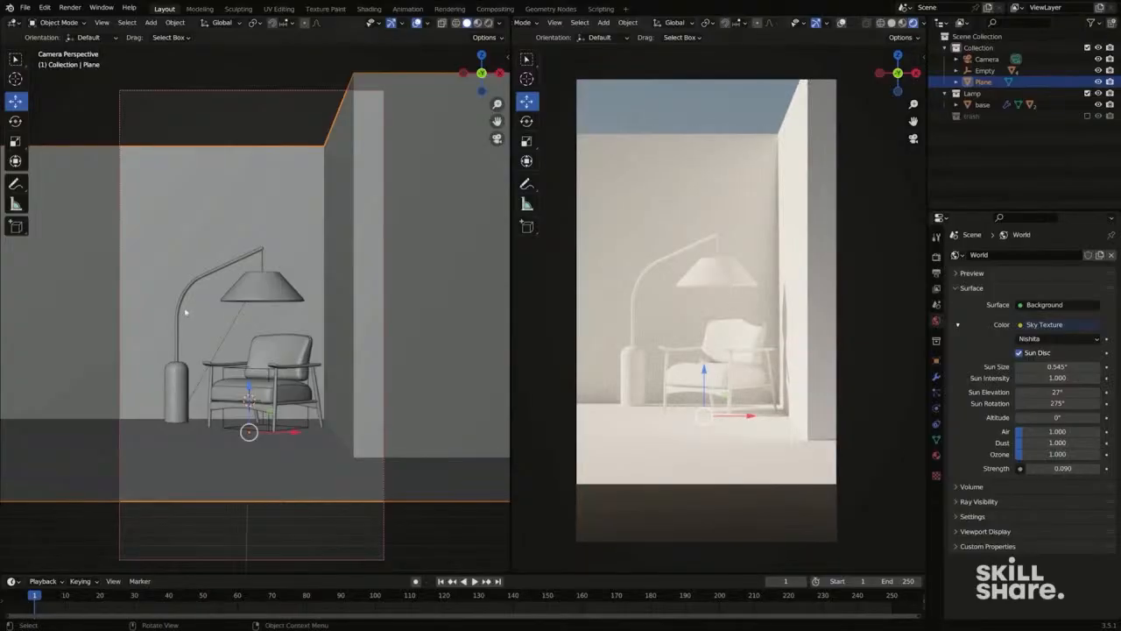
# Add a new plane mesh in Object Mode, viewing the whole room in perspective in the solid-shaded viewport.
pyautogui.moveTo(185, 311); pyautogui.dragTo(261, 383, button='middle')
pyautogui.scroll(3, 282, 360)
pyautogui.press('Tab')
pyautogui.moveTo(256, 296); pyautogui.dragTo(277, 353, button='middle')
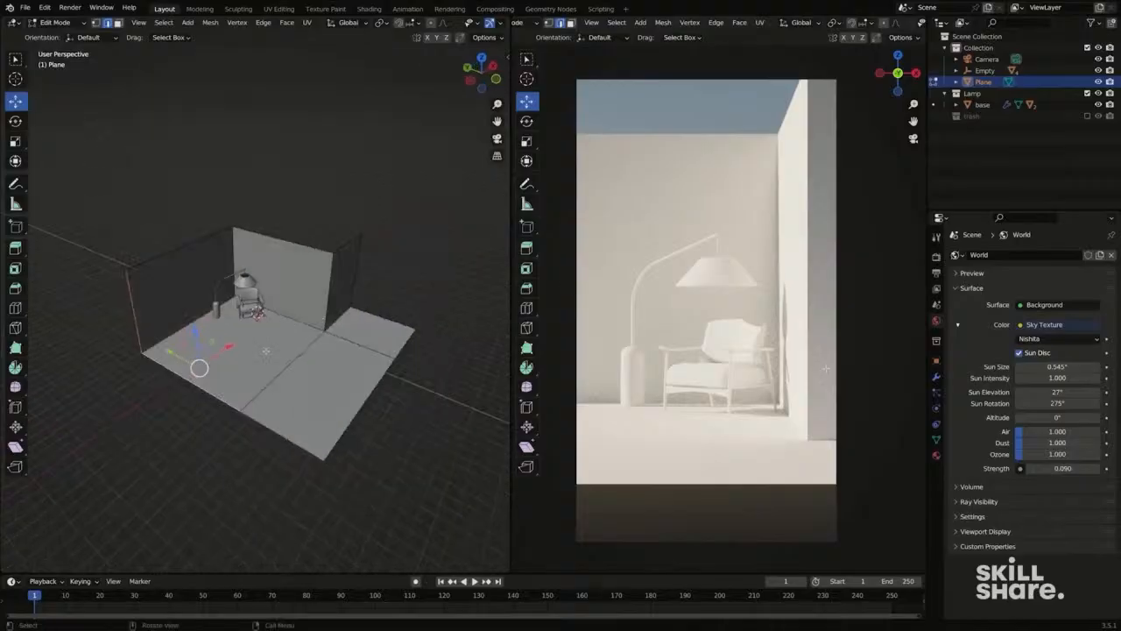
pyautogui.moveTo(206, 392); pyautogui.dragTo(146, 340, button='middle')
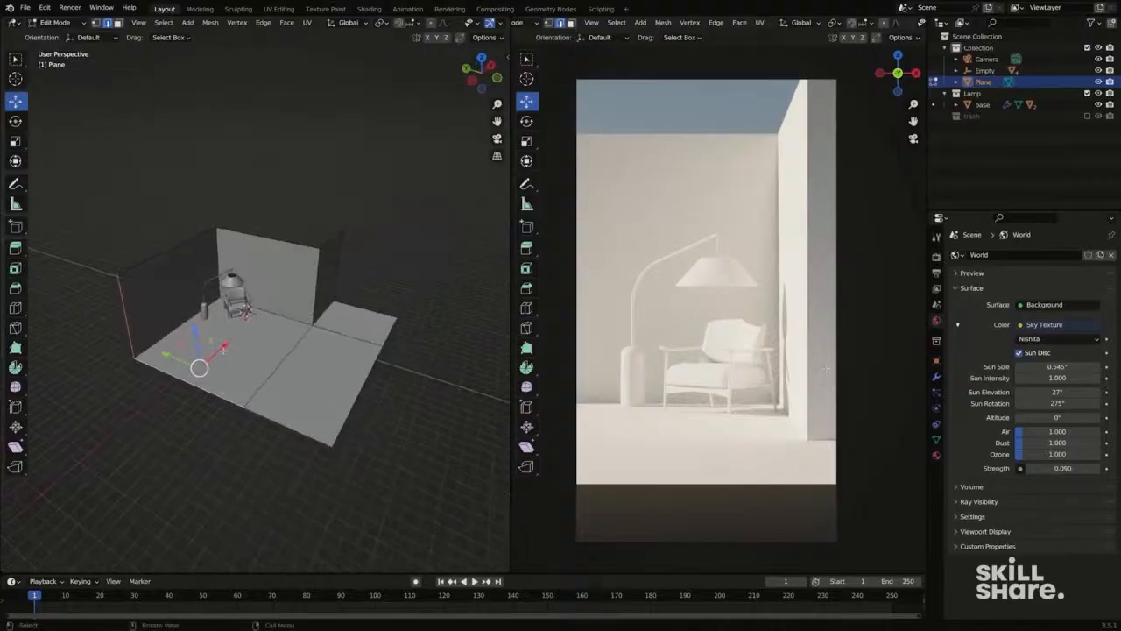
pyautogui.press('Tab')
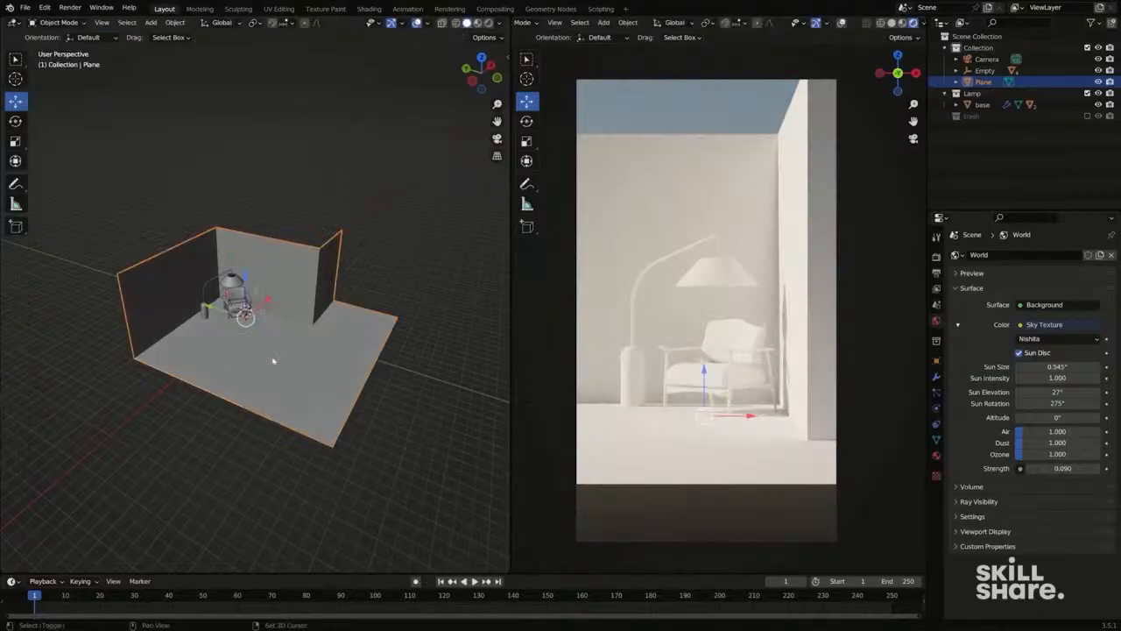
pyautogui.hotkey('shift', 'a')
pyautogui.moveTo(268, 244)
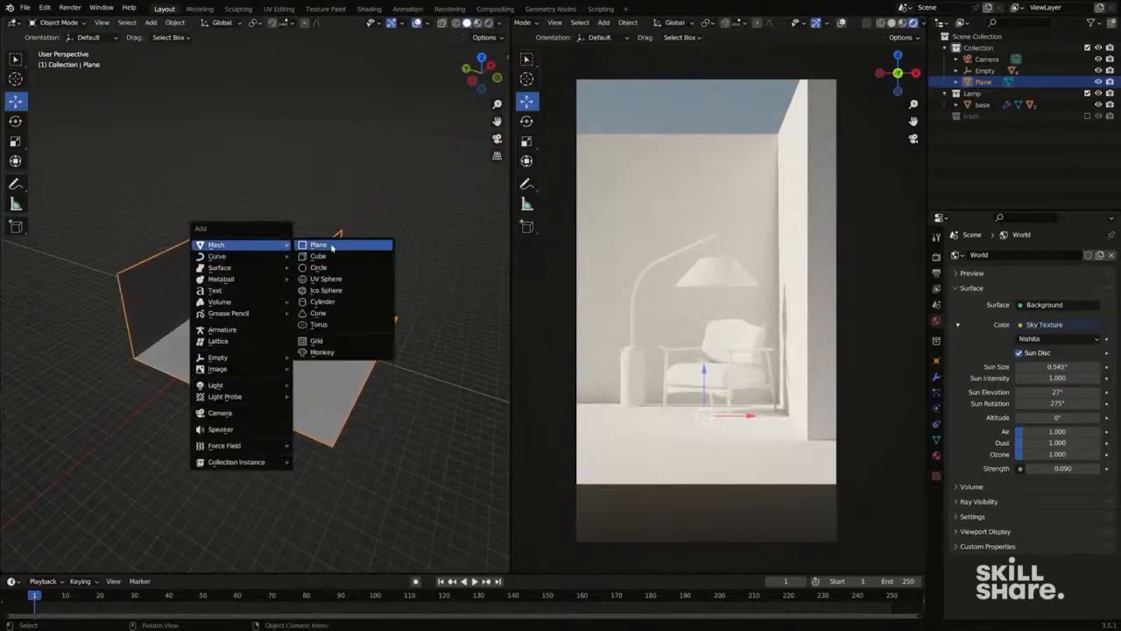
pyautogui.click(315, 244)
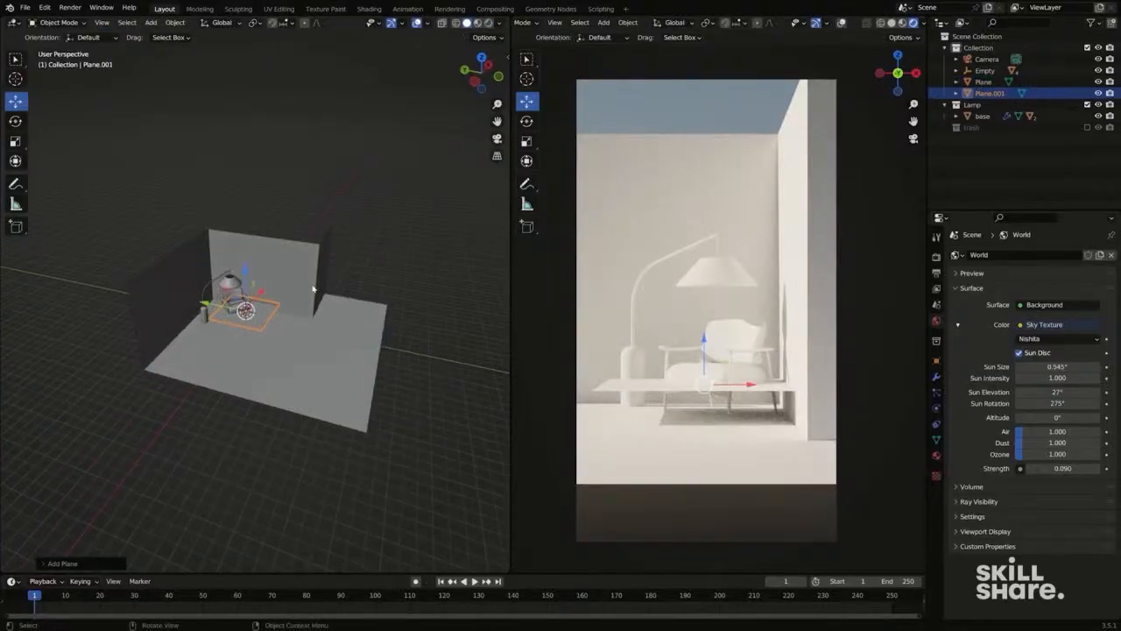
# Rotate the new plane's mesh 90° about the X axis in Edit Mode so it stands upright.
pyautogui.press('Tab')
pyautogui.write('rx90')
pyautogui.press('Return')
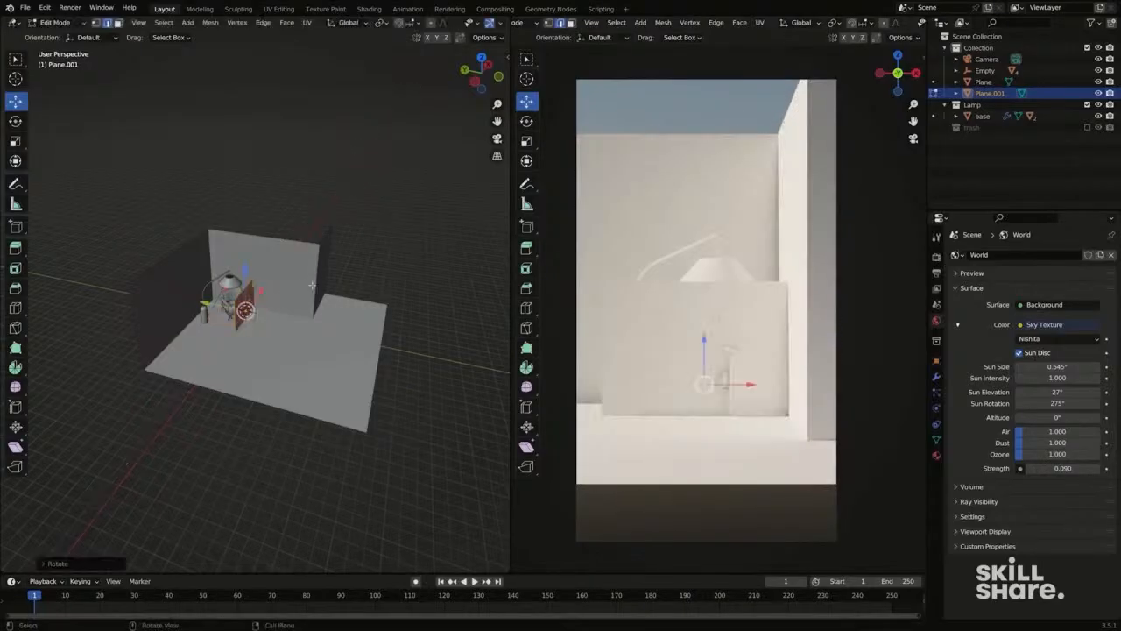
pyautogui.press('Tab')
# Move the upright plane to the room's open side at about X -98.7" and display its transform values.
pyautogui.moveTo(312, 285); pyautogui.dragTo(284, 301, button='middle')
pyautogui.press('r')
pyautogui.moveTo(261, 305); pyautogui.dragTo(223, 318)
pyautogui.press('n')
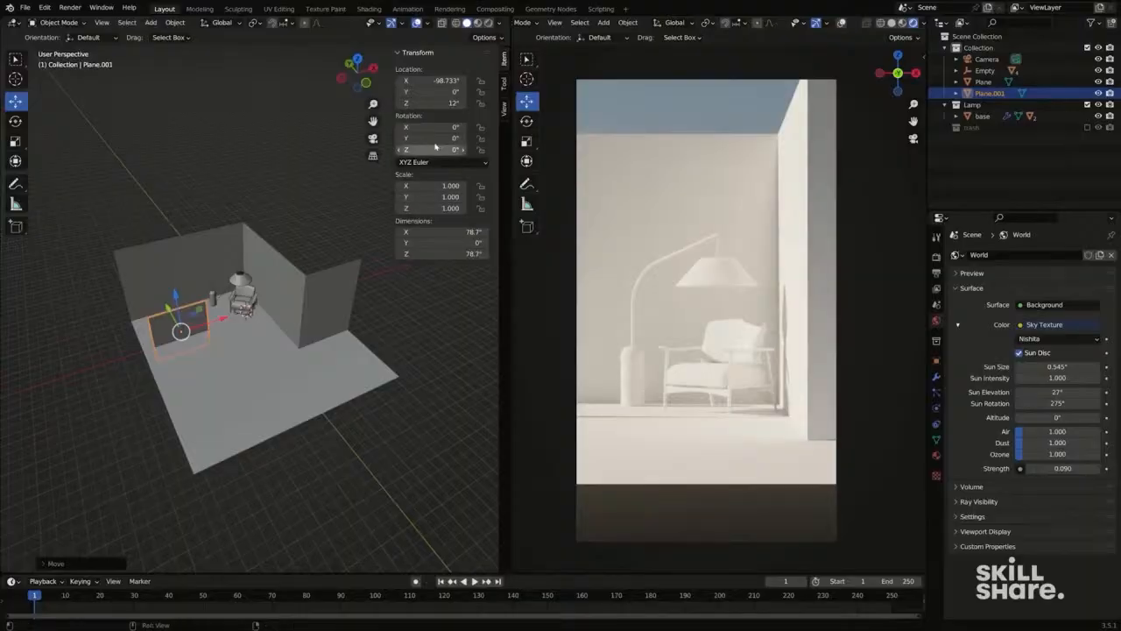
# Add a Solidify modifier to the upright plane with a thickness of about 7.48".
pyautogui.moveTo(368, 211)
pyautogui.mouseDown(button='middle')
pyautogui.moveTo(295, 243)
pyautogui.moveTo(377, 230)
pyautogui.mouseUp(button='middle')
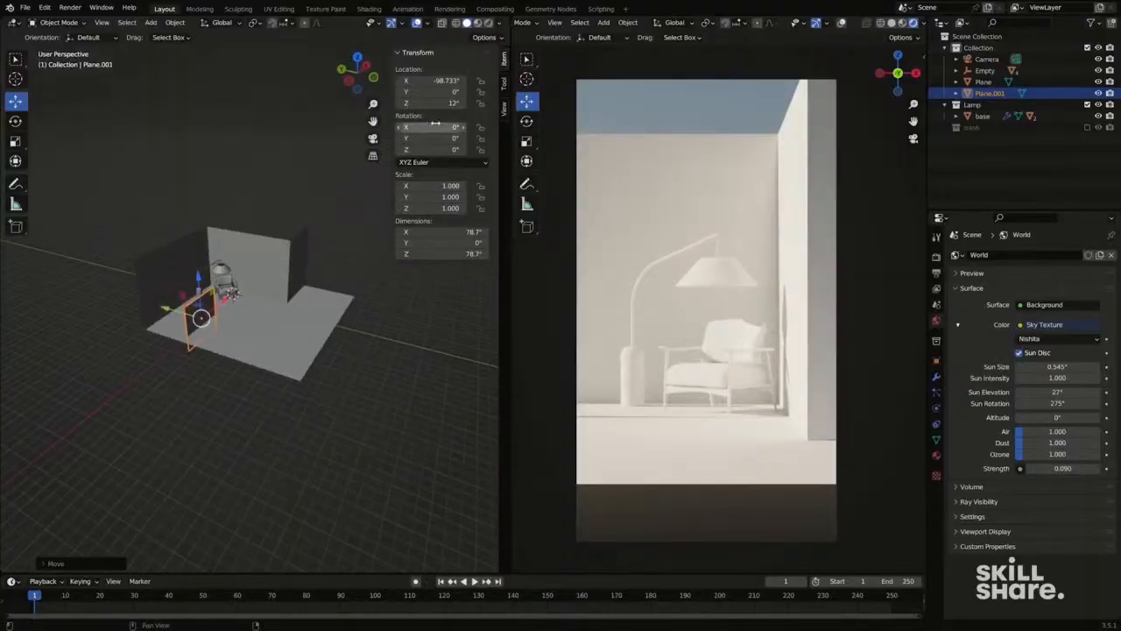
pyautogui.scroll(4, 262, 309)
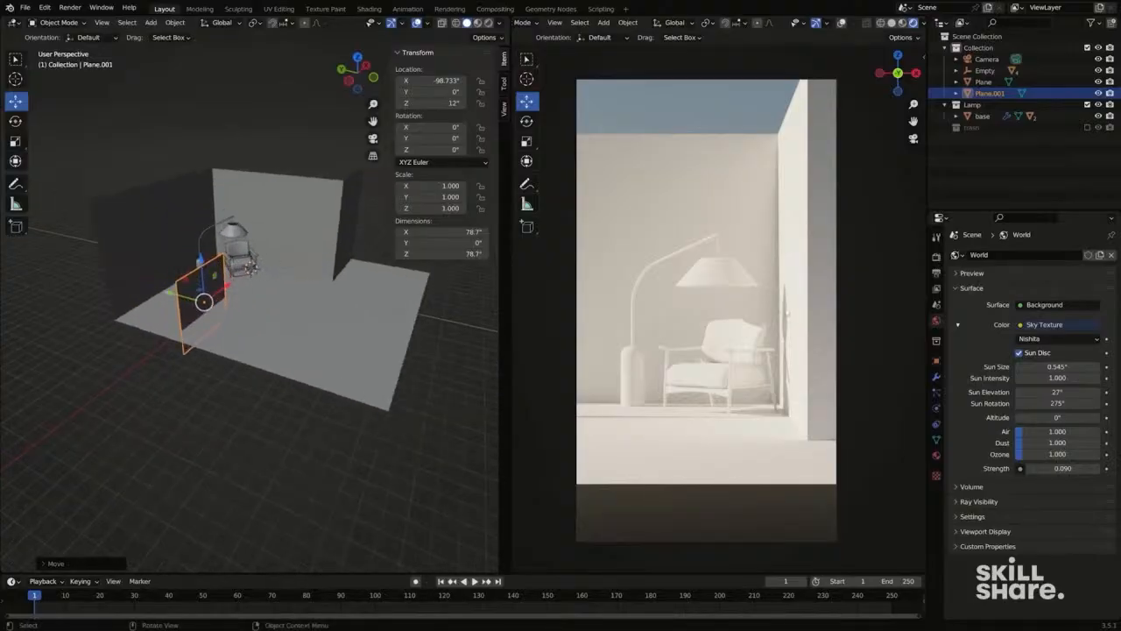
pyautogui.click(936, 377)
pyautogui.click(973, 254)
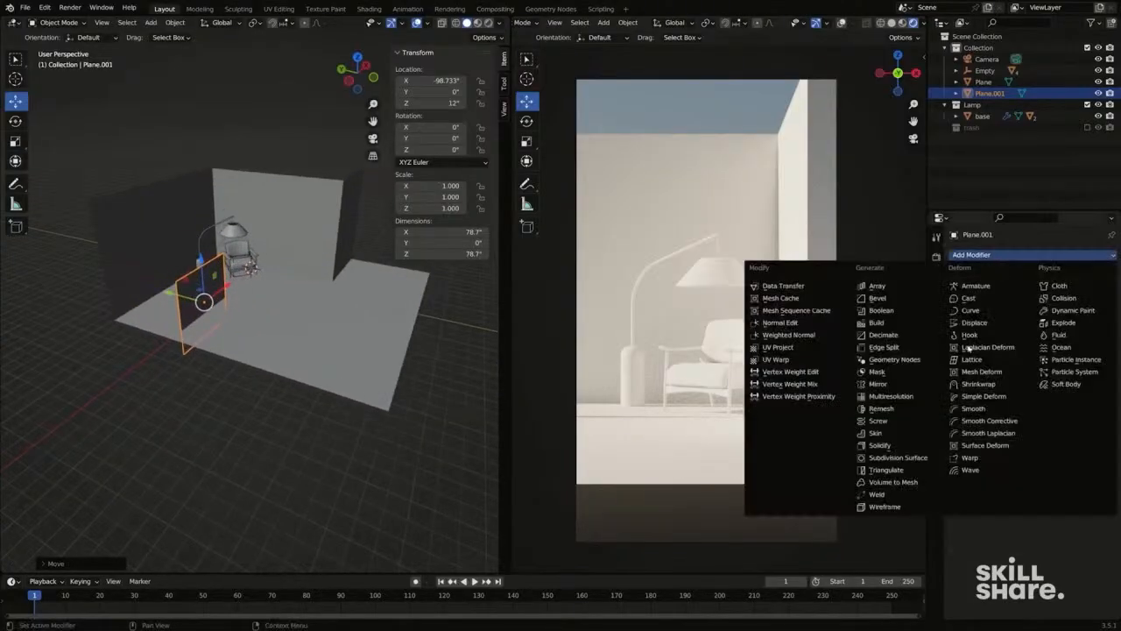
pyautogui.click(916, 437)
pyautogui.moveTo(1049, 303); pyautogui.dragTo(1098, 303)
pyautogui.keyDown('shift'); pyautogui.moveTo(572, 294); pyautogui.dragTo(605, 295, button='middle'); pyautogui.keyUp('shift')
# Raise the thickened panel along the Z axis to about 39" so it stands on the floor.
pyautogui.moveTo(180, 277); pyautogui.dragTo(221, 254, button='middle')
pyautogui.press('g')
pyautogui.press('z')
pyautogui.click(234, 256)
# Extrude the panel's inner vertical edge about 71" along the Y axis to form an L-shaped wall.
pyautogui.press('Tab')
pyautogui.press('g')
pyautogui.press('y')
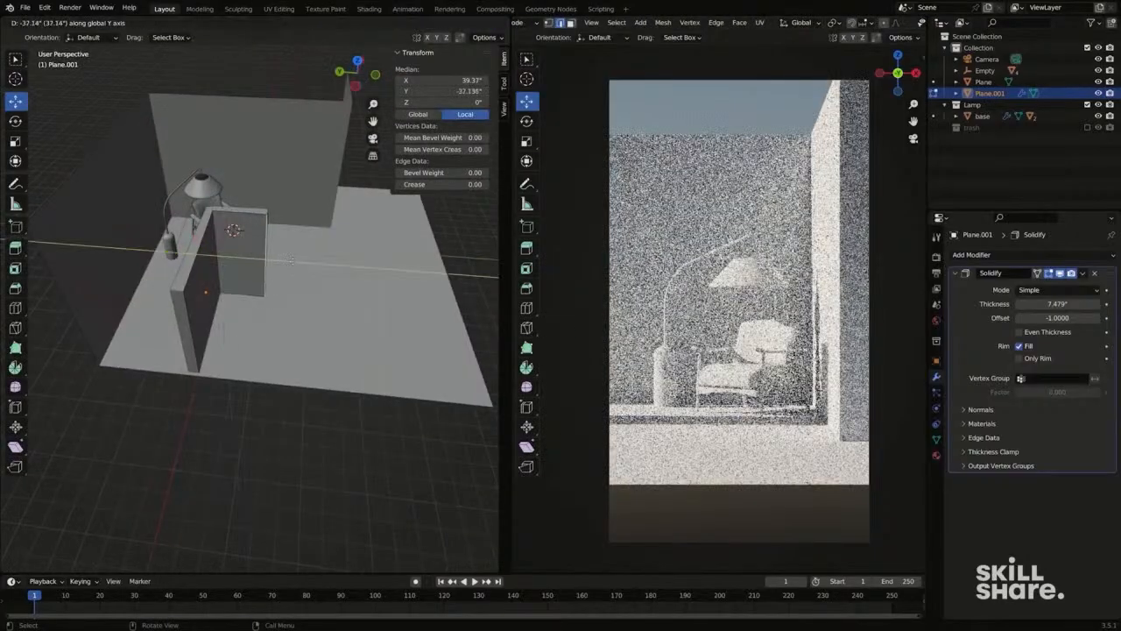
pyautogui.click(316, 261)
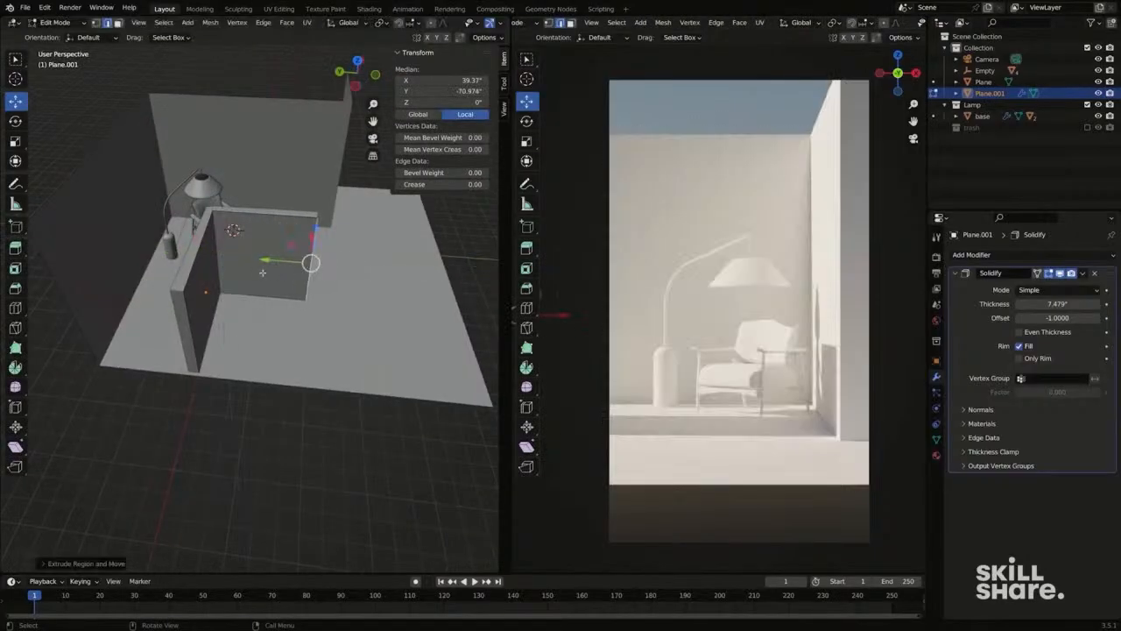
# Duplicate both faces of the L-shaped wall along the Y axis, leaving an opening between the two wall sections.
pyautogui.keyDown('shift'); pyautogui.click(192, 282); pyautogui.keyUp('shift')
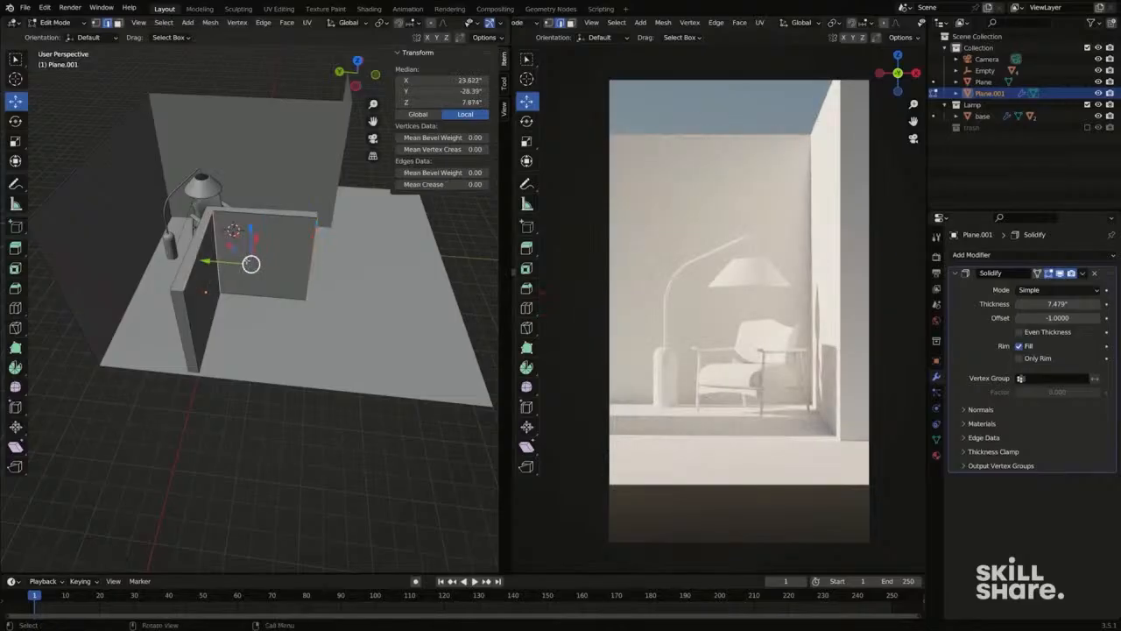
pyautogui.keyDown('shift'); pyautogui.click(255, 265); pyautogui.keyUp('shift')
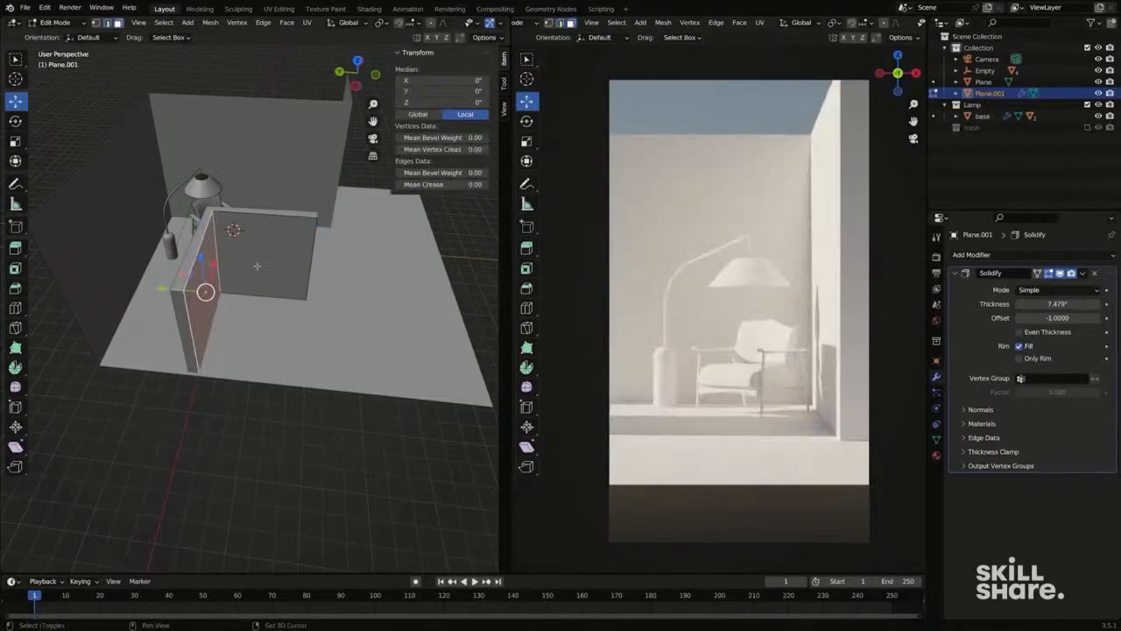
pyautogui.moveTo(257, 265); pyautogui.dragTo(228, 263, button='middle')
pyautogui.press('e')
pyautogui.press('y')
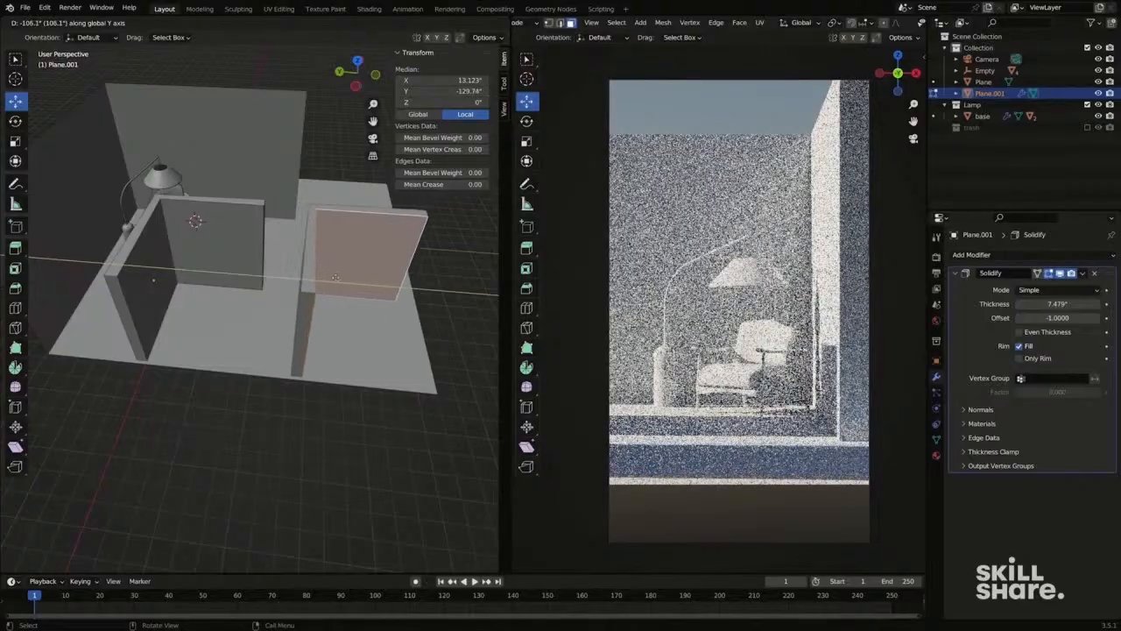
pyautogui.click(357, 280)
pyautogui.keyDown('shift'); pyautogui.moveTo(358, 280); pyautogui.dragTo(319, 274, button='middle'); pyautogui.keyUp('shift')
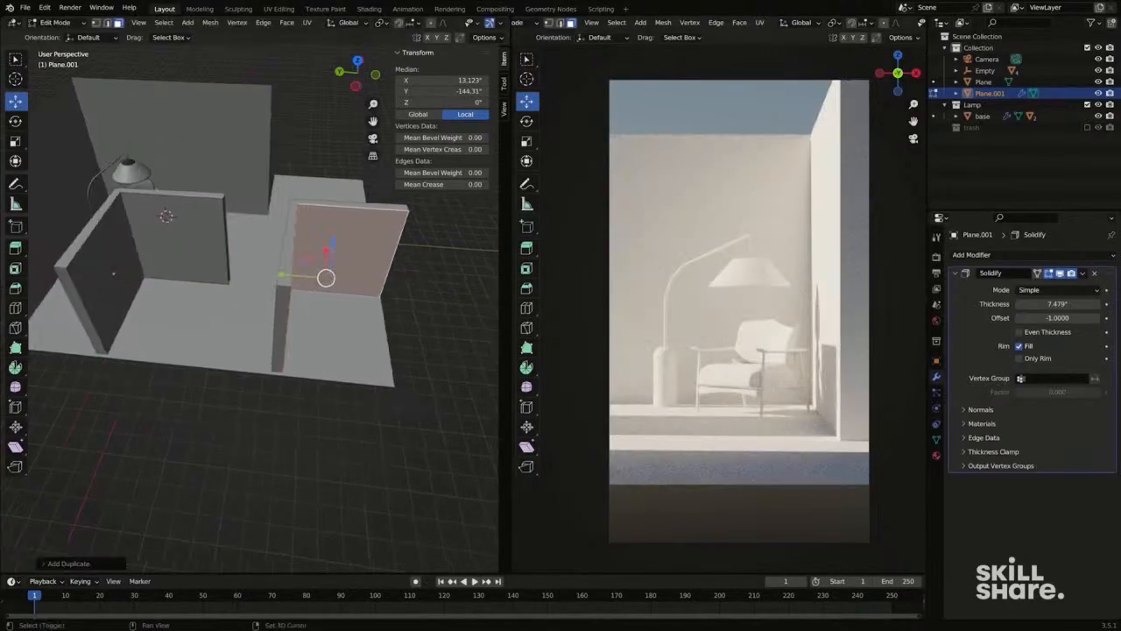
# Extend the front edge of the room's floor along the Y axis past the camera to about Y -516".
pyautogui.keyDown('shift'); pyautogui.moveTo(778, 367); pyautogui.dragTo(754, 363, button='middle'); pyautogui.keyUp('shift')
pyautogui.scroll(-2, 761, 365)
pyautogui.scroll(-2, 762, 365)
pyautogui.moveTo(368, 329); pyautogui.dragTo(302, 329, button='middle')
pyautogui.moveTo(315, 330); pyautogui.dragTo(327, 295, button='middle')
pyautogui.scroll(-2, 258, 338)
pyautogui.press('Tab')
pyautogui.click(322, 326)
pyautogui.press('Tab')
pyautogui.keyDown('alt'); pyautogui.click(347, 309); pyautogui.keyUp('alt')
pyautogui.moveTo(281, 270); pyautogui.dragTo(471, 390)
pyautogui.keyDown('shift'); pyautogui.moveTo(310, 300); pyautogui.dragTo(272, 294, button='middle'); pyautogui.keyUp('shift')
pyautogui.scroll(-1, 272, 294)
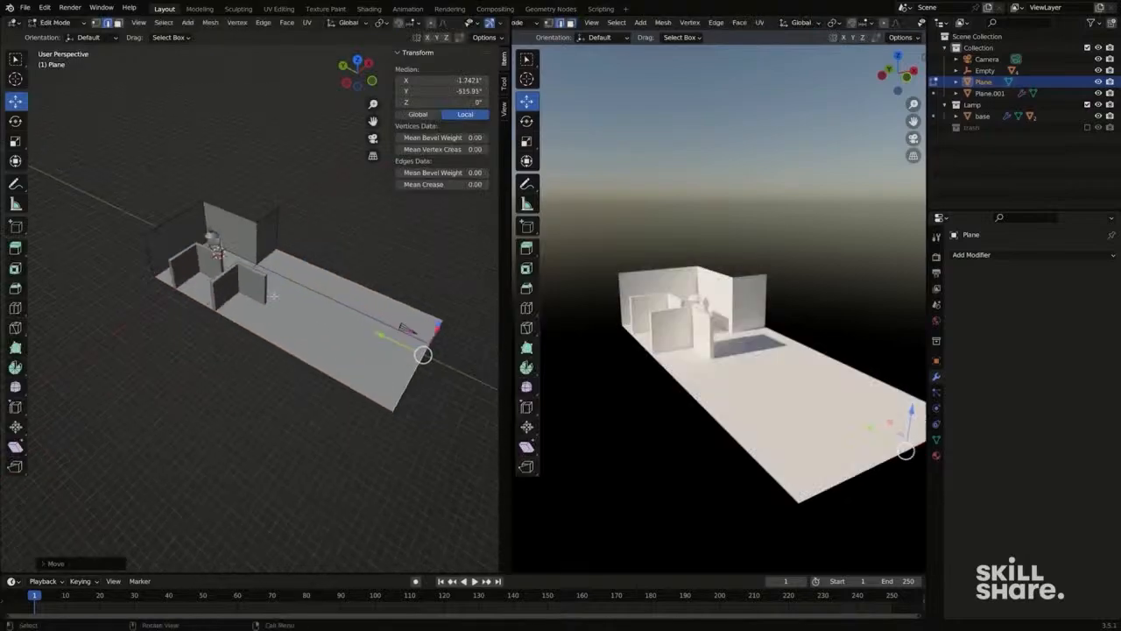
# Extend the end edge of the second wall section along the Y axis to about Y -456" and leave Edit Mode.
pyautogui.press('Tab')
pyautogui.click(261, 294)
pyautogui.press('Tab')
pyautogui.scroll(2, 261, 293)
pyautogui.click(266, 289)
pyautogui.moveTo(242, 278); pyautogui.dragTo(424, 370)
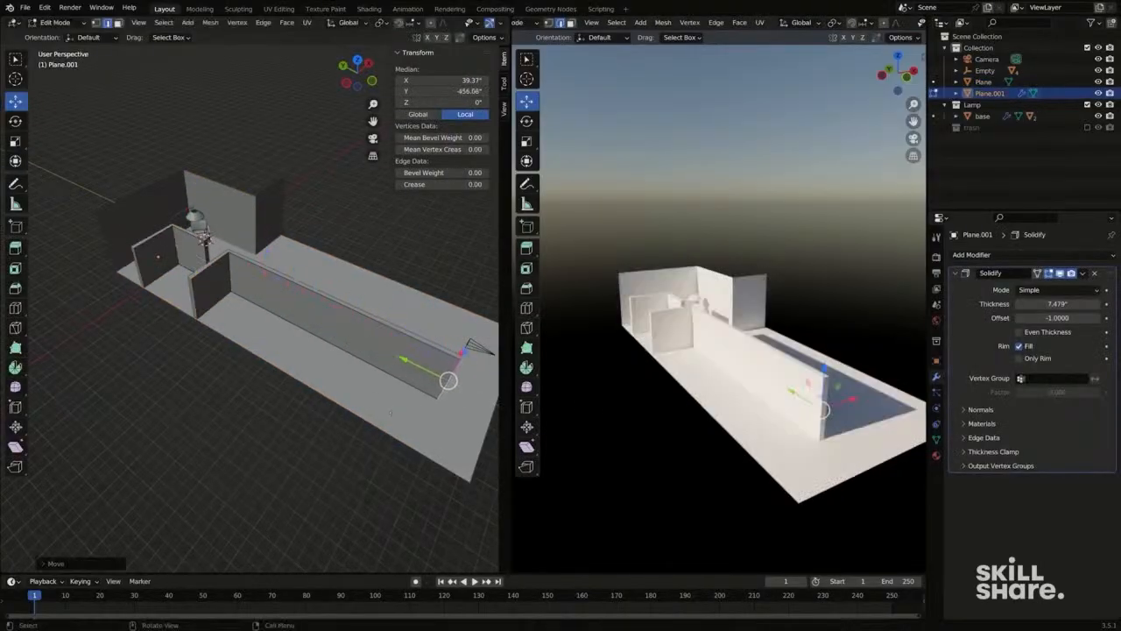
pyautogui.press('KP_0')
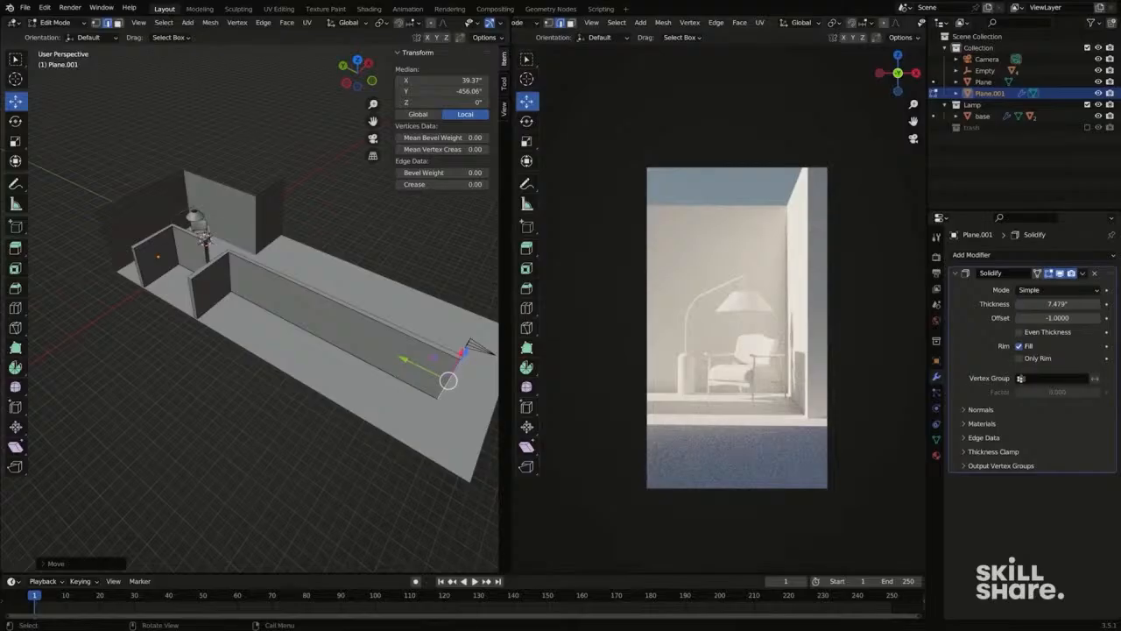
pyautogui.moveTo(320, 295)
pyautogui.keyDown('ctrl'); pyautogui.mouseDown(button='middle')
pyautogui.moveTo(245, 271)
pyautogui.moveTo(240, 294)
pyautogui.moveTo(310, 293)
pyautogui.moveTo(313, 310)
pyautogui.mouseUp(button='middle'); pyautogui.keyUp('ctrl')
pyautogui.press('Tab')
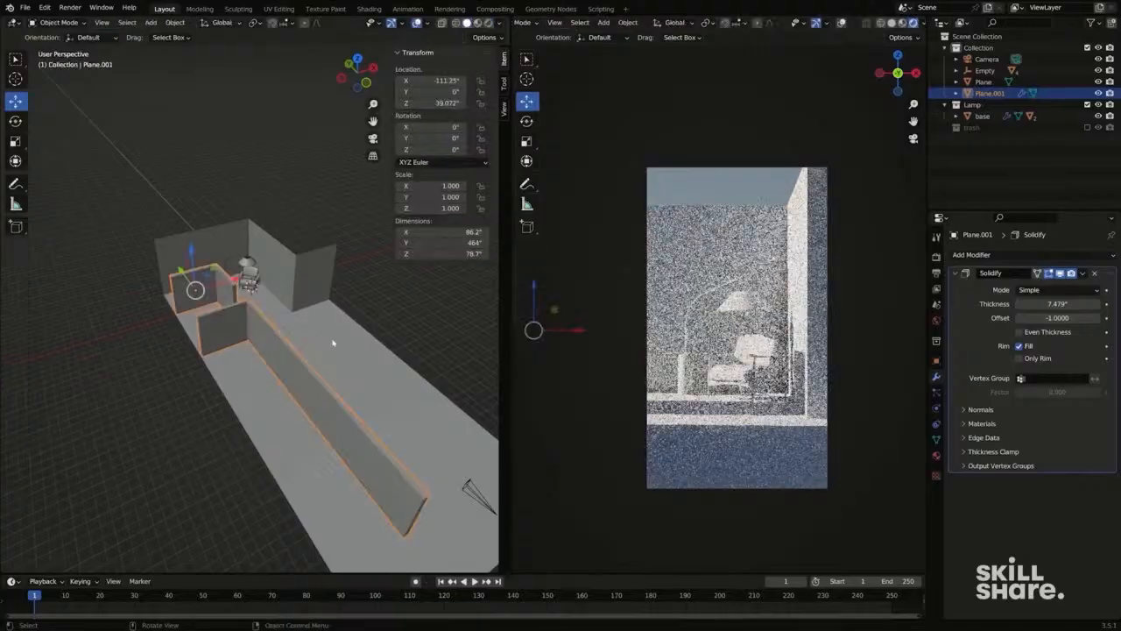
# Duplicate the room's large floor faces and raise the copy 84" along the Z axis as a ceiling.
pyautogui.click(334, 342)
pyautogui.press('Tab')
pyautogui.press('3')
pyautogui.click(284, 369)
pyautogui.keyDown('shift'); pyautogui.moveTo(288, 372); pyautogui.dragTo(284, 342, button='middle'); pyautogui.keyUp('shift')
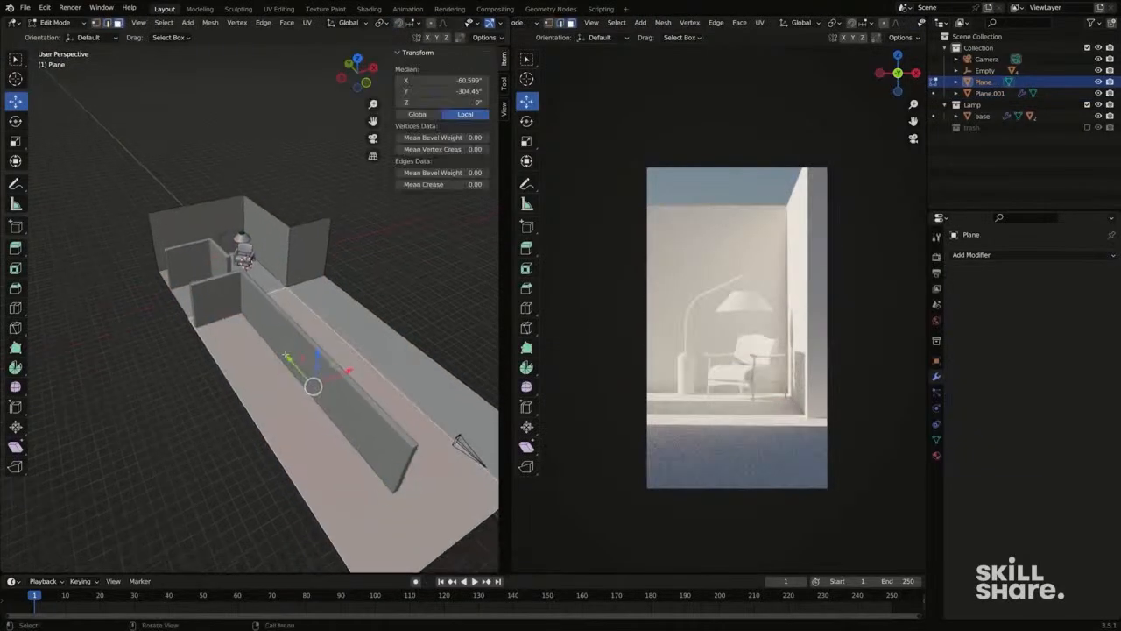
pyautogui.press('g')
pyautogui.press('z')
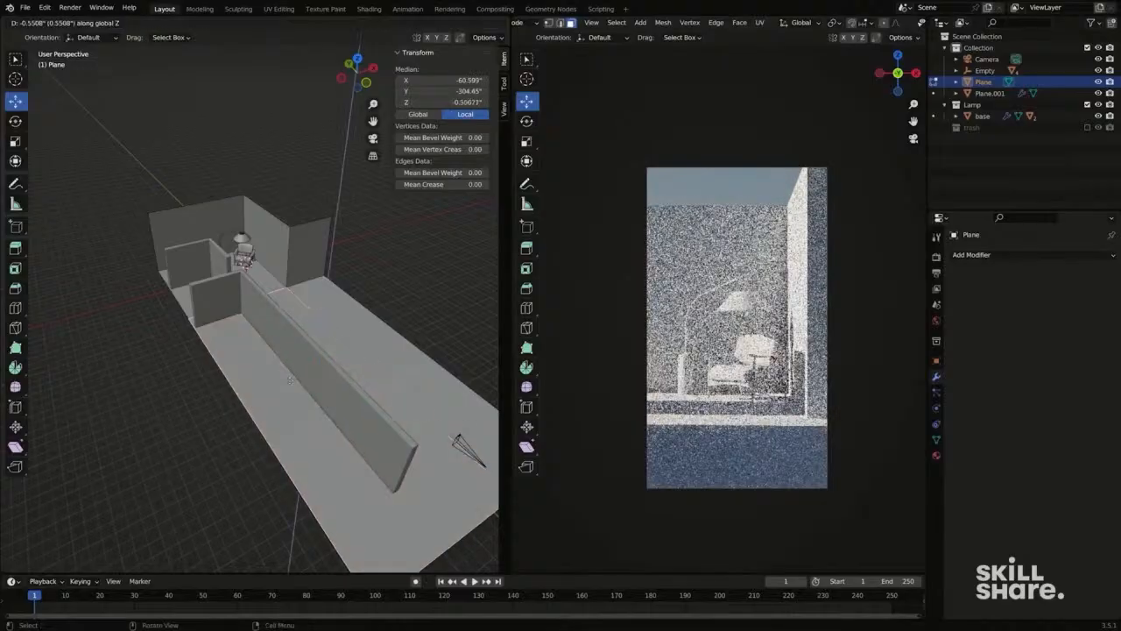
pyautogui.click(332, 336)
pyautogui.moveTo(333, 337); pyautogui.dragTo(318, 307, button='middle')
# Separate the selected ceiling faces into their own object and set that object's origin to its geometry.
pyautogui.press('p')
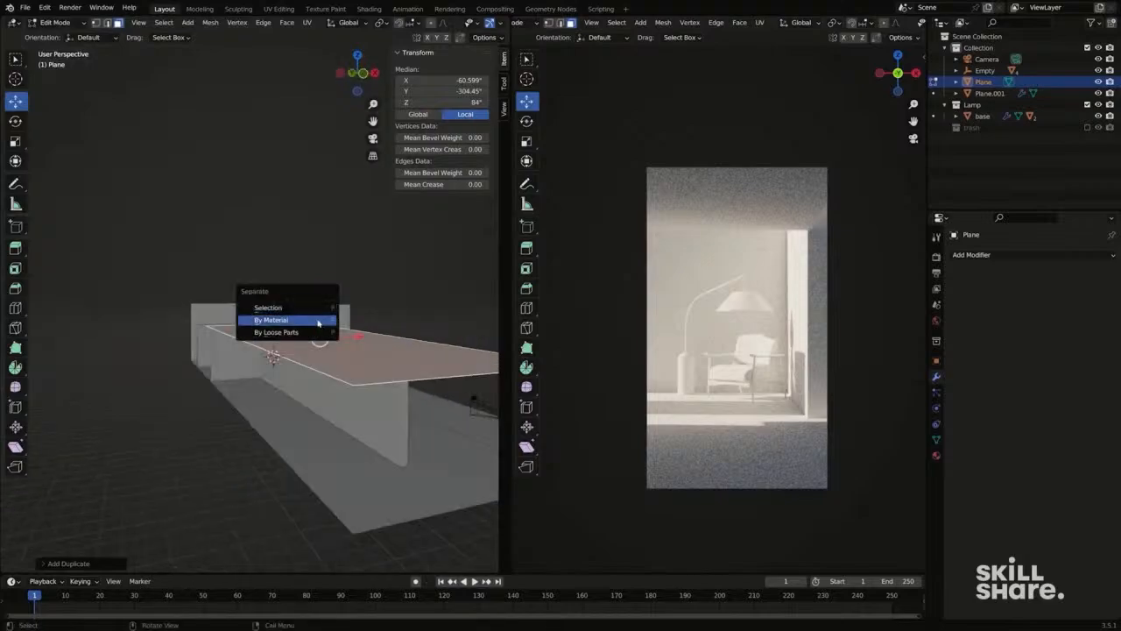
pyautogui.click(317, 310)
pyautogui.press('Tab')
pyautogui.moveTo(317, 310); pyautogui.dragTo(187, 420, button='middle')
pyautogui.click(343, 328)
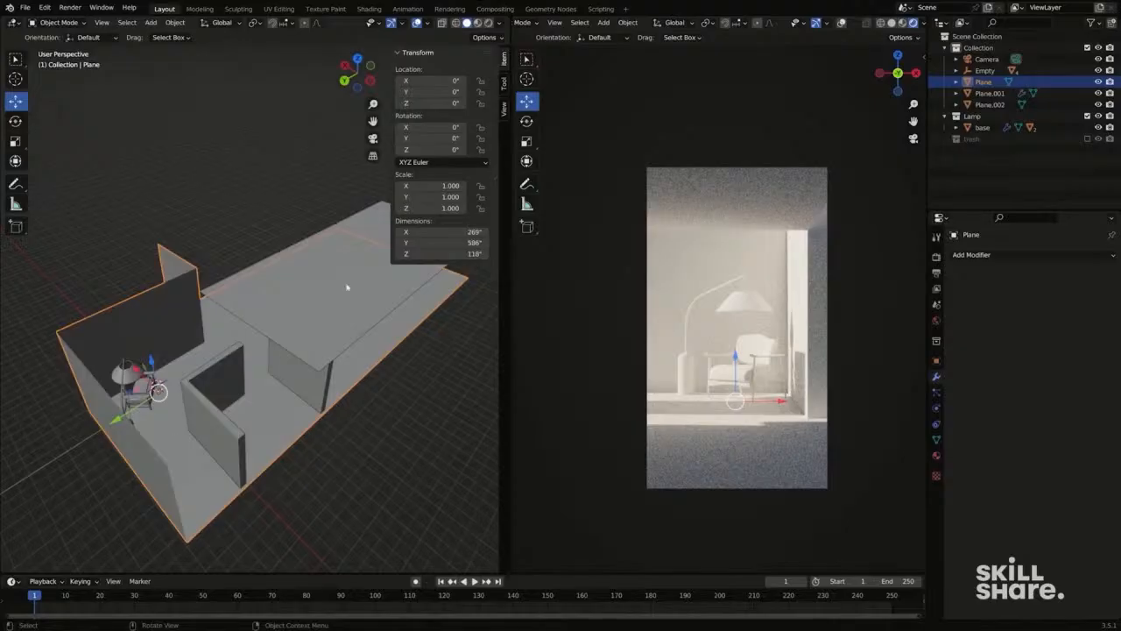
pyautogui.click(323, 298)
pyautogui.rightClick(324, 298)
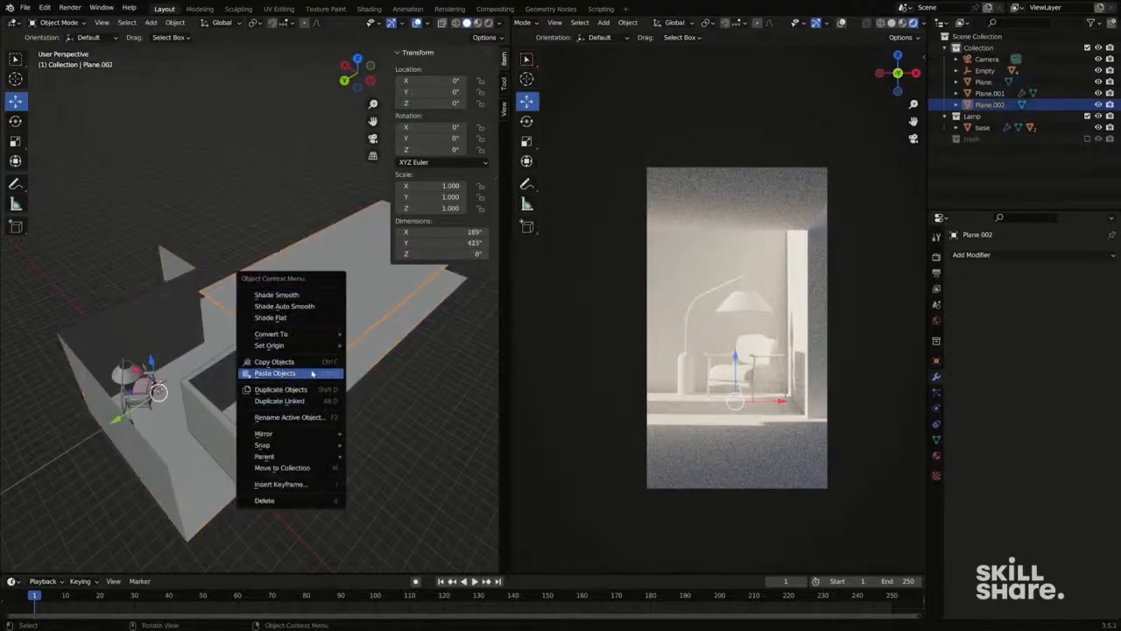
pyautogui.moveTo(297, 345)
pyautogui.click(402, 356)
# Raise the ceiling object and extend its back edge along the Y axis over the chair area to the back wall.
pyautogui.moveTo(402, 356); pyautogui.dragTo(318, 325, button='middle')
pyautogui.moveTo(311, 244); pyautogui.dragTo(312, 215)
pyautogui.moveTo(312, 215); pyautogui.dragTo(302, 268, button='middle')
pyautogui.press('Tab')
pyautogui.click(203, 310)
pyautogui.press('2')
pyautogui.moveTo(203, 298); pyautogui.dragTo(233, 306, button='middle')
pyautogui.click(234, 281)
pyautogui.moveTo(194, 289); pyautogui.dragTo(35, 338)
pyautogui.keyDown('shift'); pyautogui.moveTo(166, 340); pyautogui.dragTo(179, 372, button='middle'); pyautogui.keyUp('shift')
# Move the ceiling's long side edge inward along the X axis to about 22.7" in local coordinates.
pyautogui.click(193, 438)
pyautogui.scroll(-3, 201, 411)
pyautogui.moveTo(239, 395); pyautogui.dragTo(311, 375)
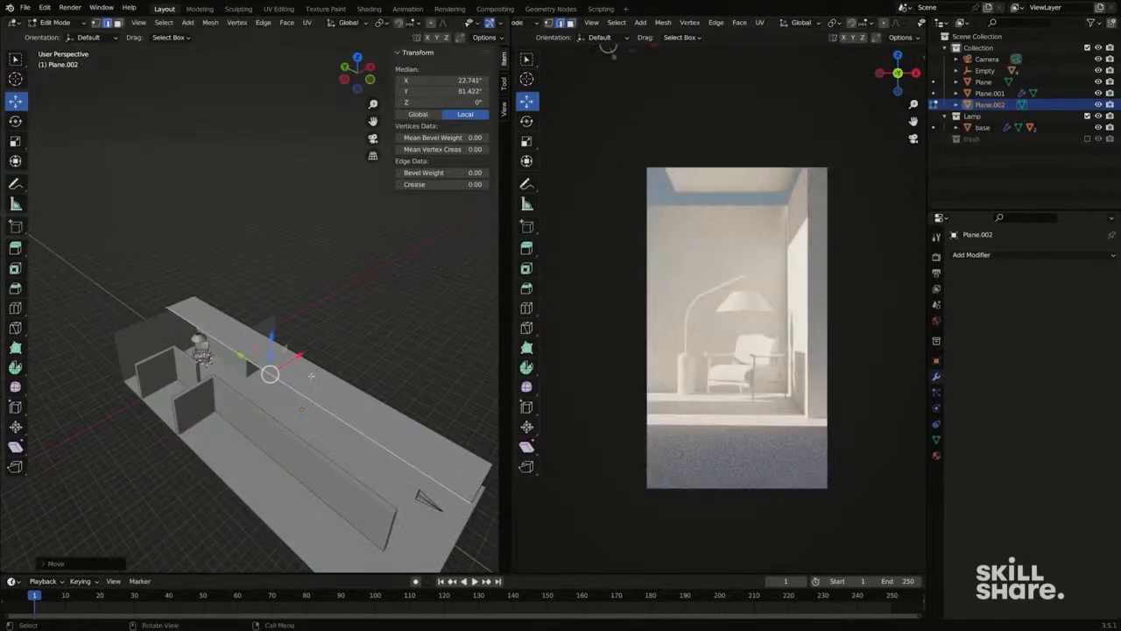
# Extrude the ceiling's long inner edge upward along the Z axis, then lower the whole ceiling mesh.
pyautogui.moveTo(311, 376); pyautogui.dragTo(285, 372, button='middle')
pyautogui.press('e')
pyautogui.press('z')
pyautogui.click(305, 312)
pyautogui.moveTo(305, 313); pyautogui.dragTo(266, 348, button='middle')
pyautogui.press('x')
pyautogui.click(254, 382)
pyautogui.press('a')
pyautogui.moveTo(263, 312); pyautogui.dragTo(269, 329)
# Move the lowered ceiling's outer long edge along the X axis to about 130.8" in local coordinates.
pyautogui.scroll(3, 269, 368)
pyautogui.moveTo(281, 368); pyautogui.dragTo(280, 392, button='middle')
pyautogui.hotkey('alt', 'a')
pyautogui.click(268, 438)
pyautogui.click(290, 438)
pyautogui.moveTo(302, 393); pyautogui.dragTo(337, 393)
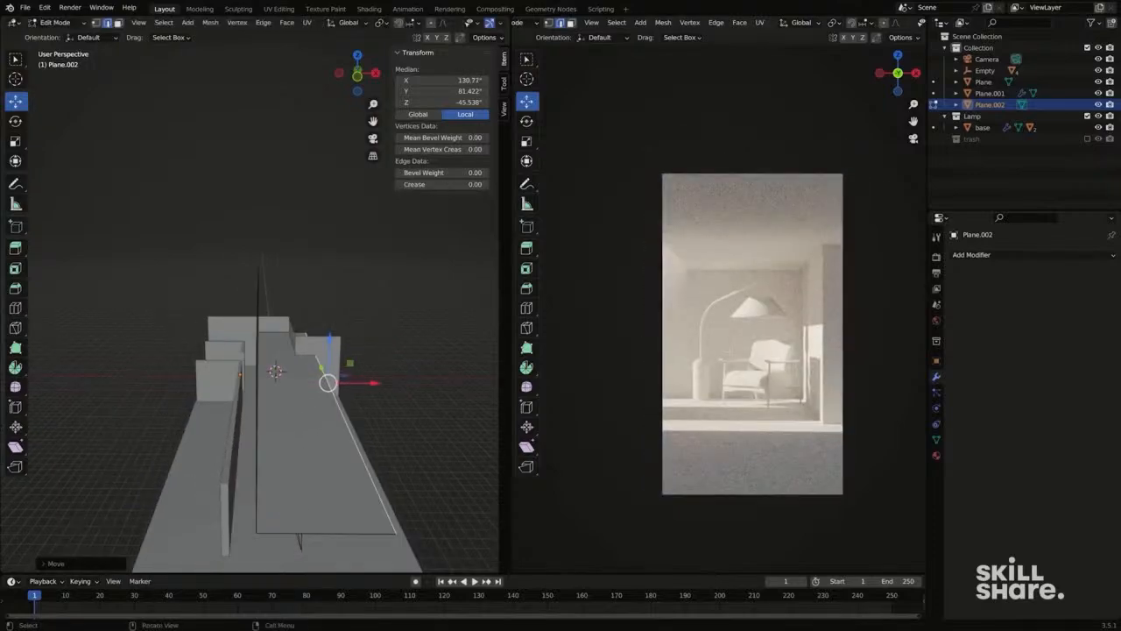
# Raise the ceiling geometry higher along the Z axis.
pyautogui.moveTo(305, 412); pyautogui.dragTo(304, 353, button='middle')
pyautogui.scroll(3, 302, 361)
pyautogui.click(302, 361)
pyautogui.moveTo(294, 342); pyautogui.dragTo(295, 293)
pyautogui.moveTo(295, 315); pyautogui.dragTo(229, 350, button='middle')
# Switch editing to the room mesh and raise its wall top edge to an overall room height of about 173".
pyautogui.hotkey('alt', 'q')
pyautogui.press('2')
pyautogui.click(213, 348)
pyautogui.moveTo(288, 322); pyautogui.dragTo(289, 289)
pyautogui.press('Tab')
pyautogui.moveTo(288, 289); pyautogui.dragTo(230, 350, button='middle')
pyautogui.scroll(-2, 294, 339)
pyautogui.moveTo(362, 401); pyautogui.dragTo(303, 385, button='middle')
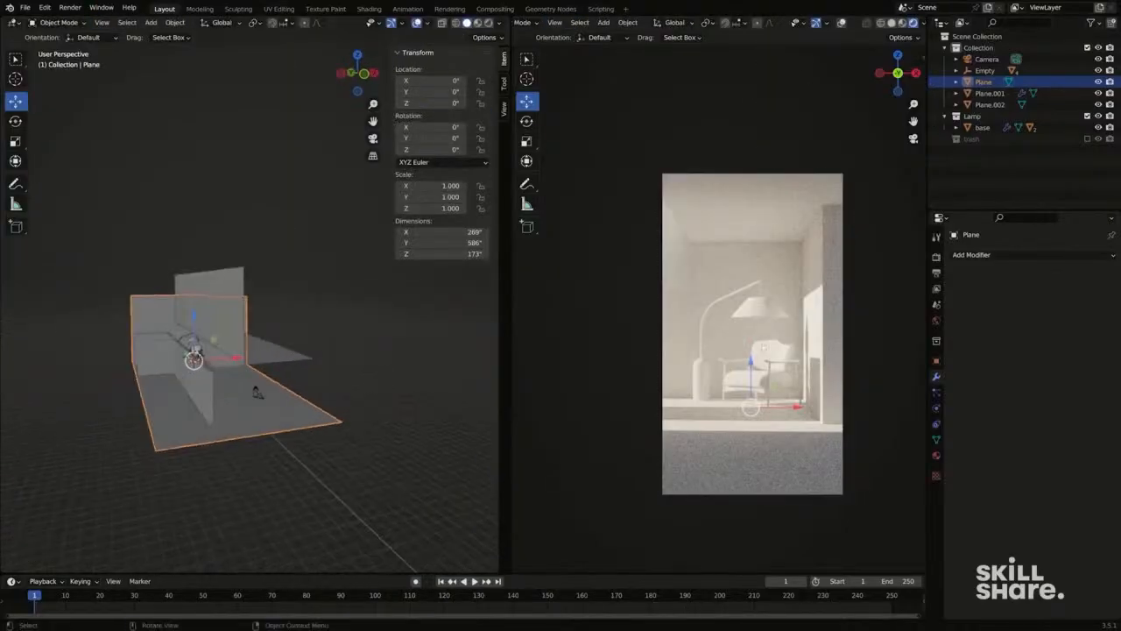
# Move the lamp by its base along the X axis away from the chair to about X -44.2".
pyautogui.keyDown('shift'); pyautogui.moveTo(631, 365); pyautogui.dragTo(633, 382, button='middle'); pyautogui.keyUp('shift')
pyautogui.moveTo(253, 335); pyautogui.dragTo(241, 328, button='middle')
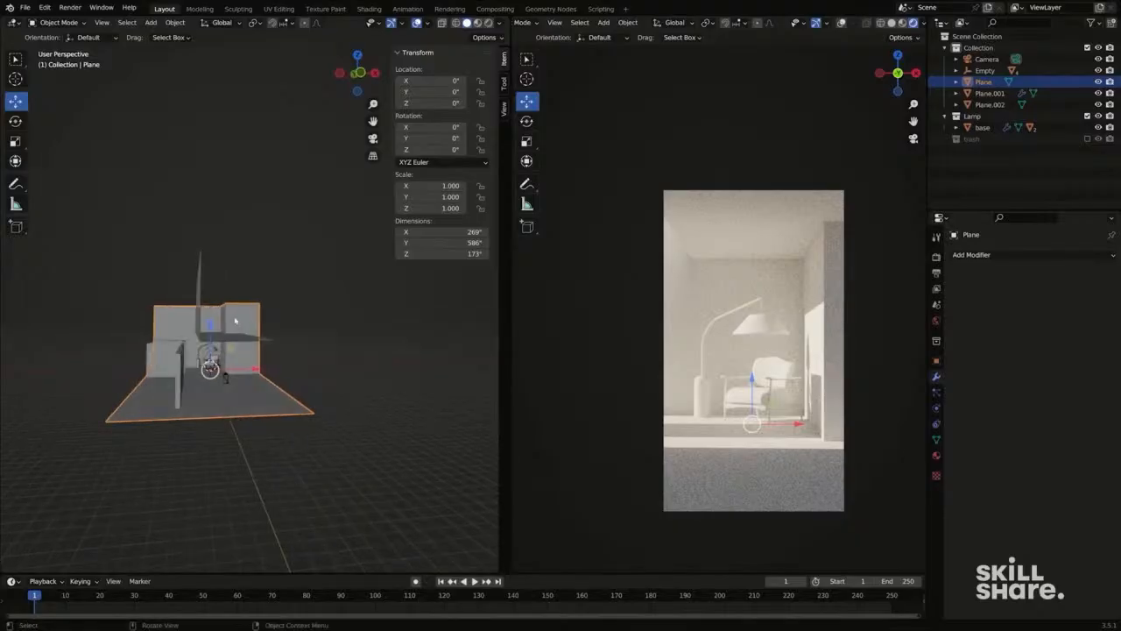
pyautogui.scroll(8, 234, 321)
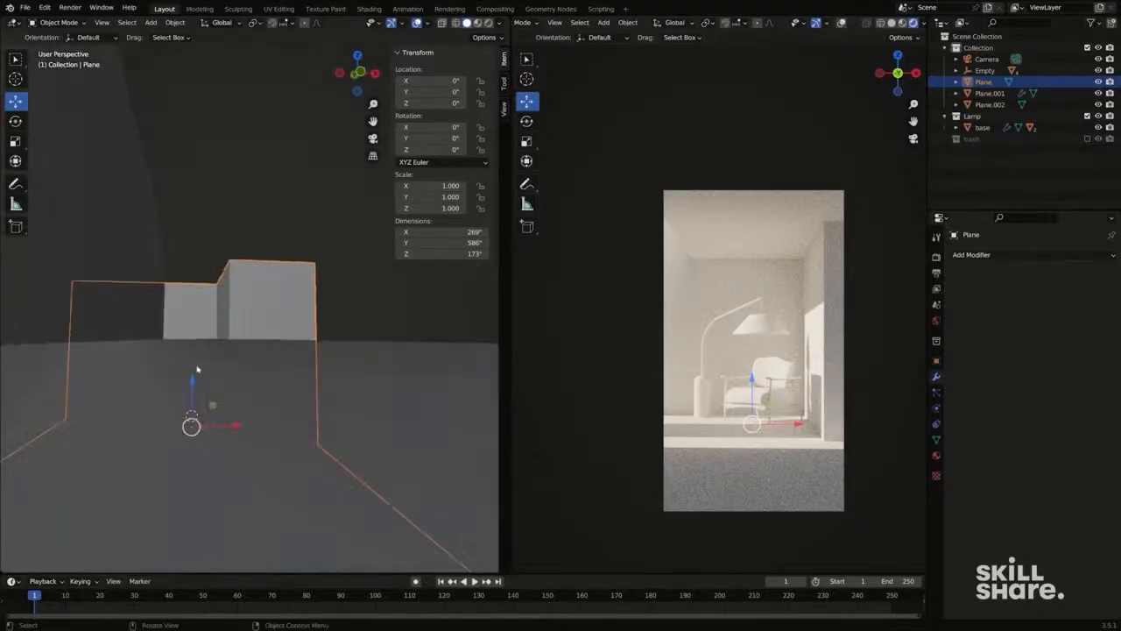
pyautogui.moveTo(202, 365); pyautogui.dragTo(187, 360, button='middle')
pyautogui.scroll(4, 200, 374)
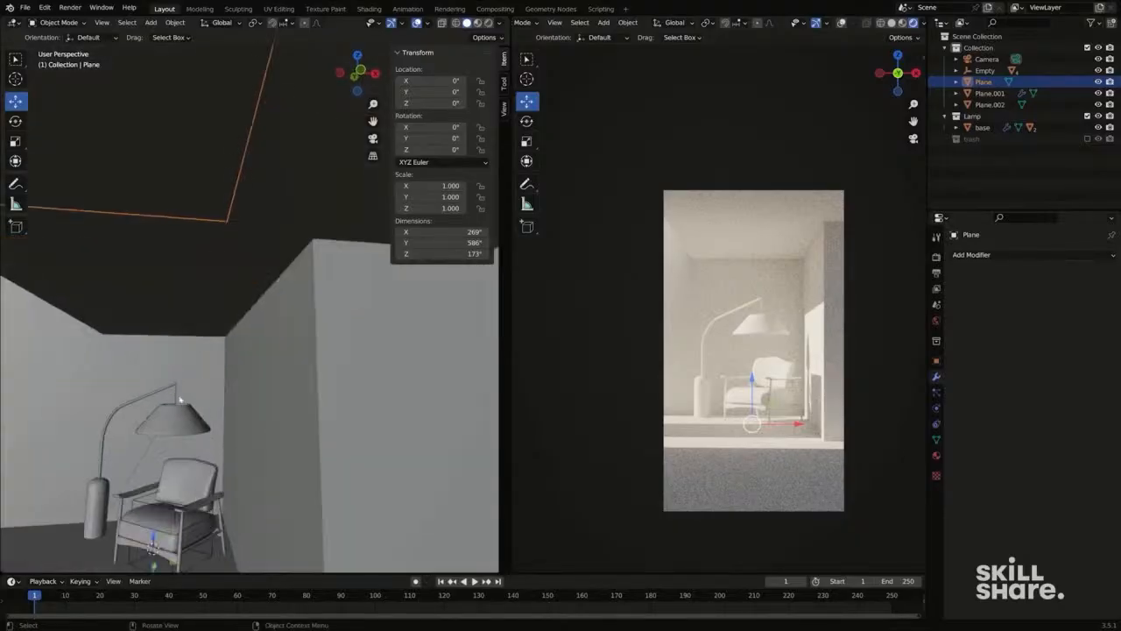
pyautogui.keyDown('shift'); pyautogui.moveTo(177, 411); pyautogui.dragTo(268, 362, button='middle'); pyautogui.keyUp('shift')
pyautogui.click(189, 445)
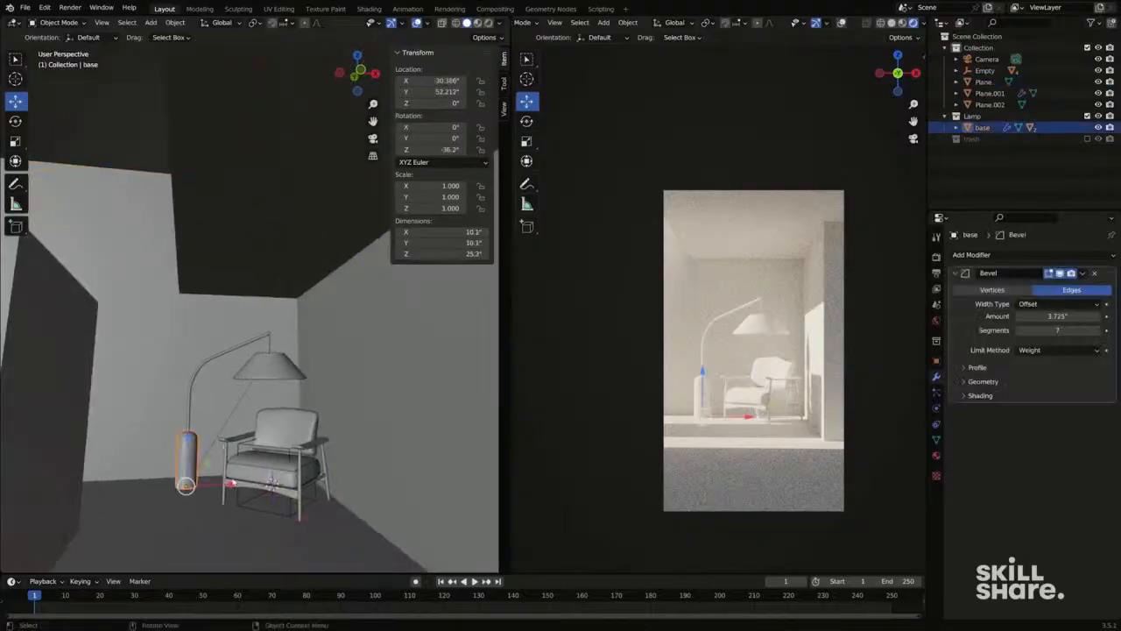
pyautogui.moveTo(229, 483); pyautogui.dragTo(187, 483)
pyautogui.moveTo(188, 482); pyautogui.dragTo(212, 458, button='middle')
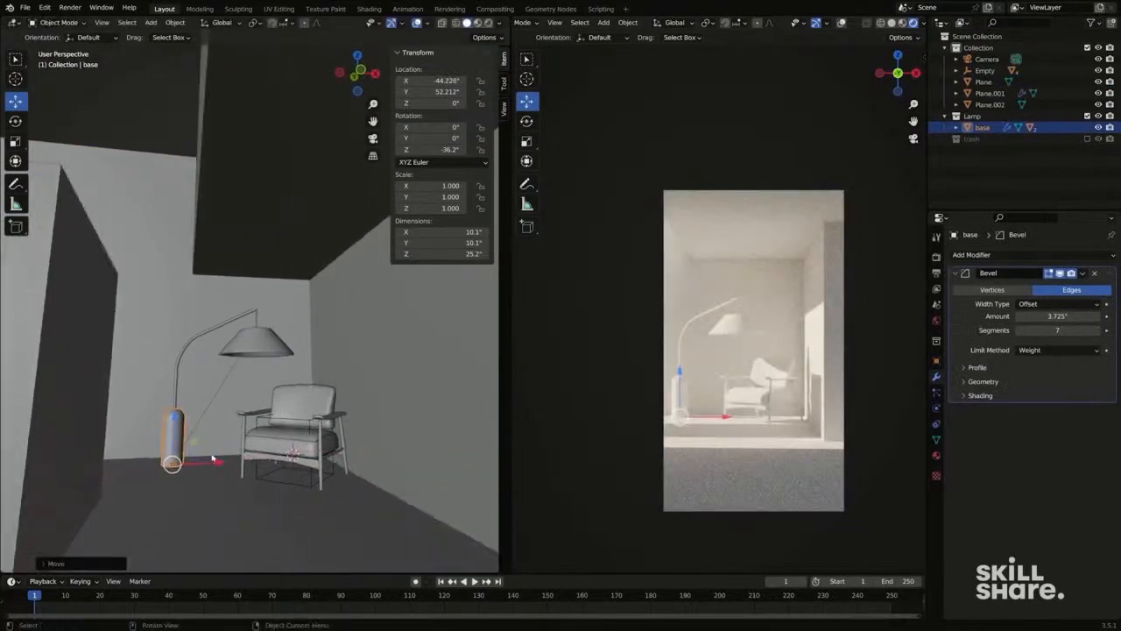
# Snap the 3D cursor to the room's side wall face behind the lamp, then return to Object Mode.
pyautogui.click(257, 387)
pyautogui.moveTo(257, 386); pyautogui.dragTo(201, 504, button='middle')
pyautogui.scroll(-4, 254, 376)
pyautogui.press('Tab')
pyautogui.scroll(3, 299, 458)
pyautogui.moveTo(97, 433); pyautogui.dragTo(211, 354, button='middle')
pyautogui.scroll(-3, 257, 349)
pyautogui.press('3')
pyautogui.click(224, 331)
pyautogui.hotkey('shift', 's')
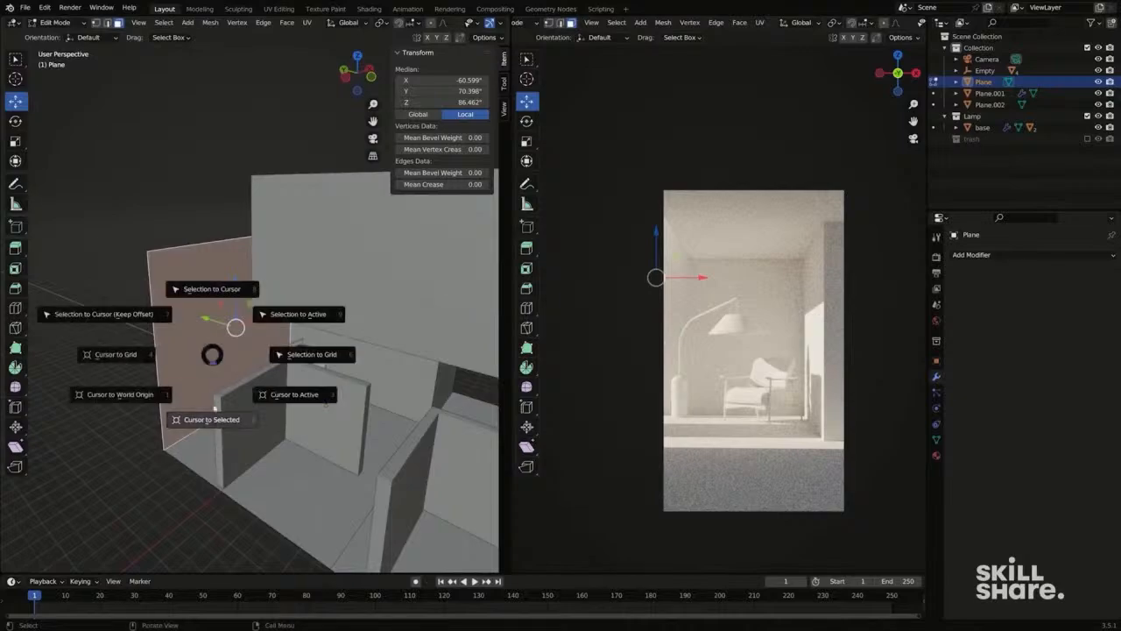
pyautogui.click(213, 427)
pyautogui.keyDown('shift'); pyautogui.moveTo(213, 399); pyautogui.dragTo(275, 363, button='middle'); pyautogui.keyUp('shift')
pyautogui.press('Tab')
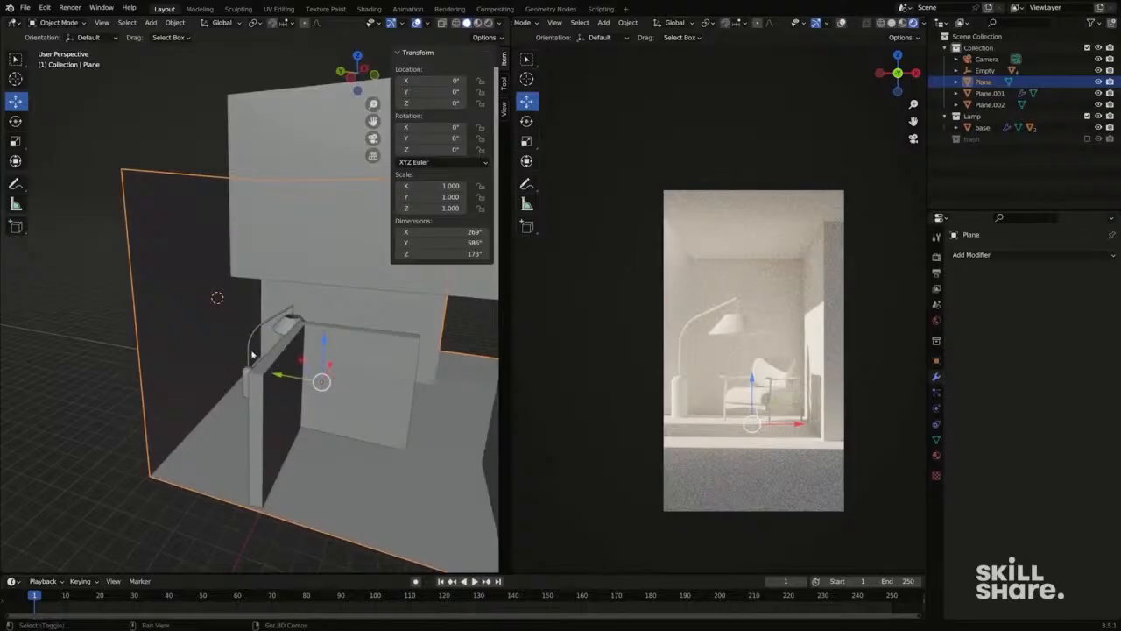
# Open the add-on preferences and search for "image" to find the Import Images as Planes add-on.
pyautogui.hotkey('shift', 'a')
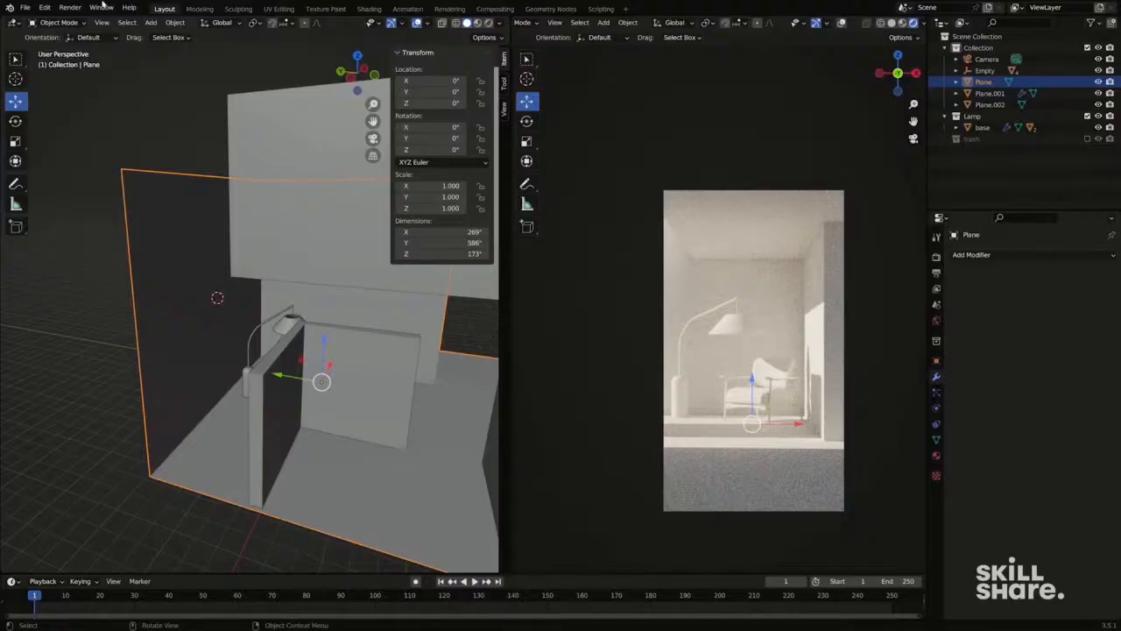
pyautogui.click(46, 8)
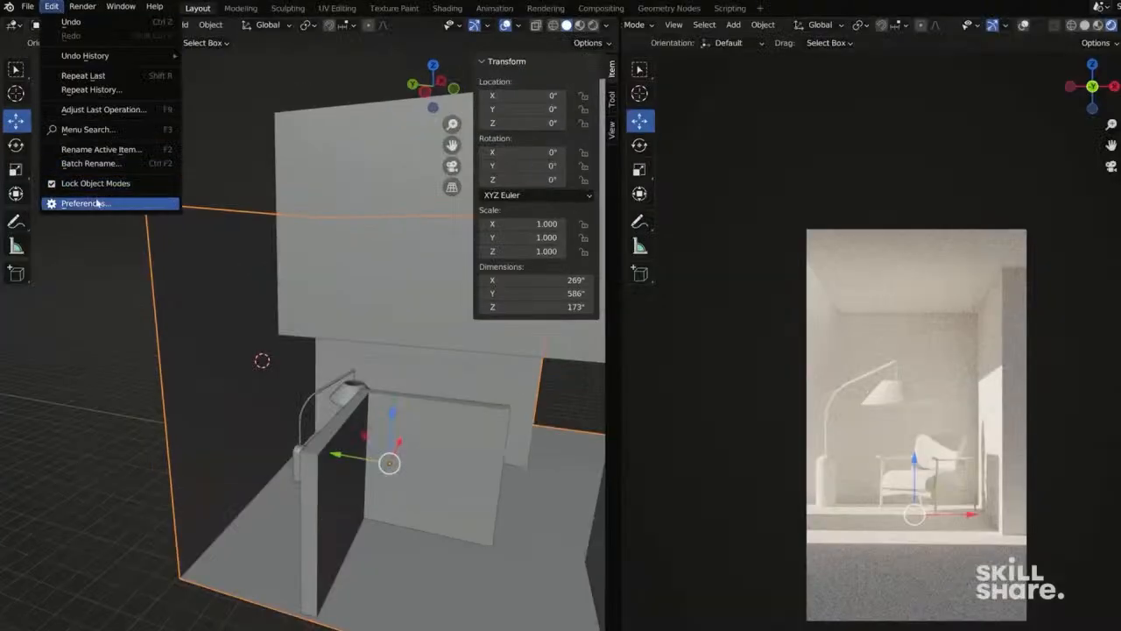
pyautogui.click(97, 203)
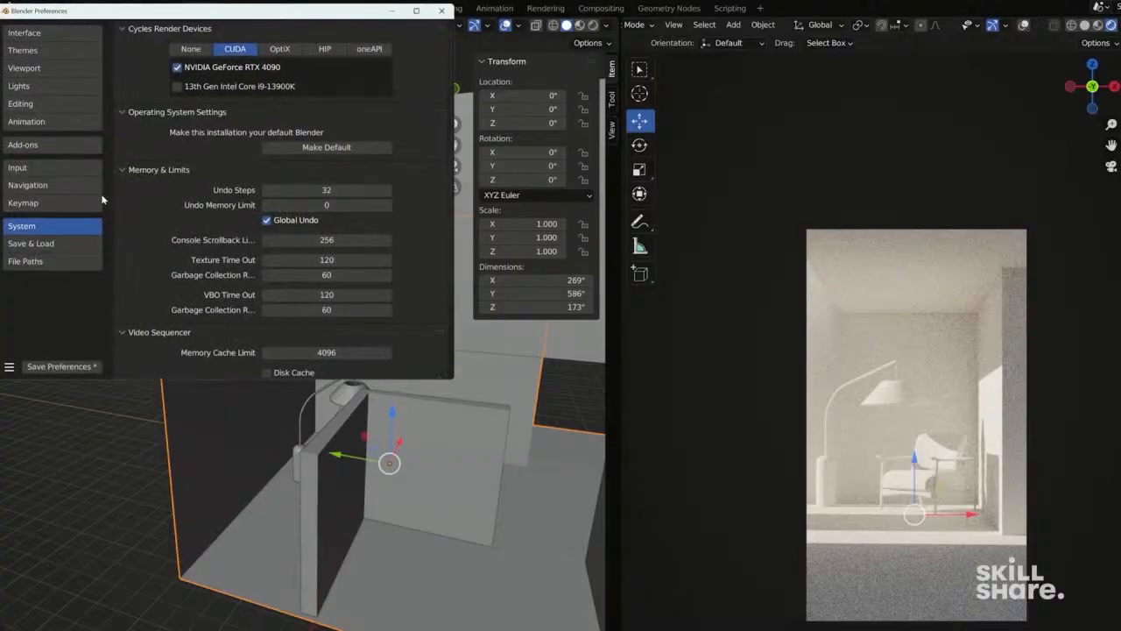
pyautogui.click(50, 149)
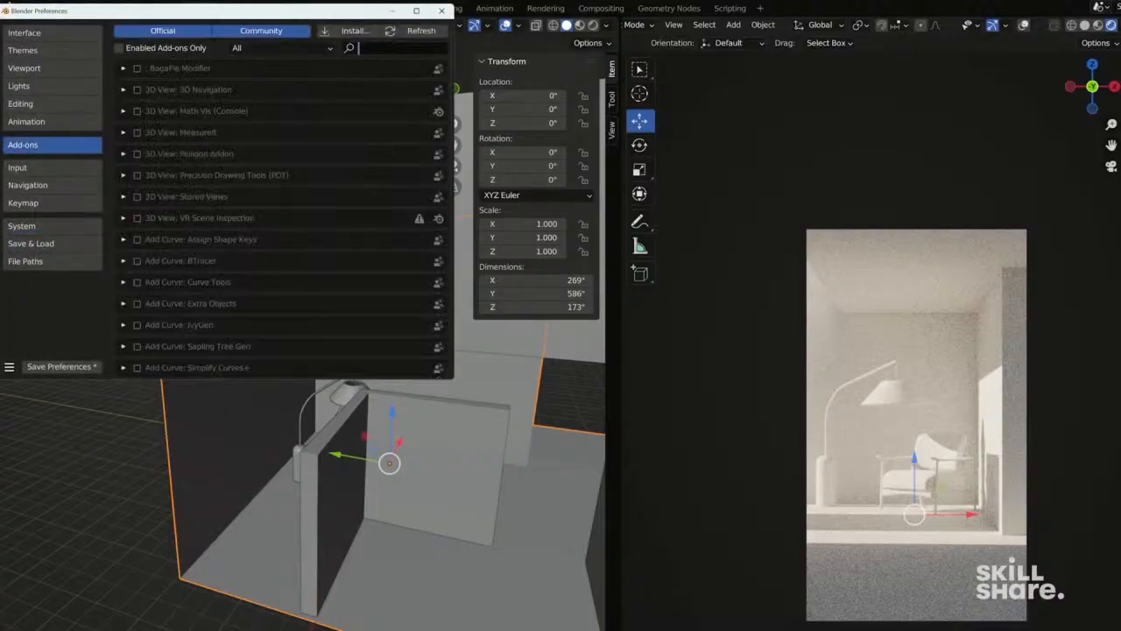
pyautogui.write('image')
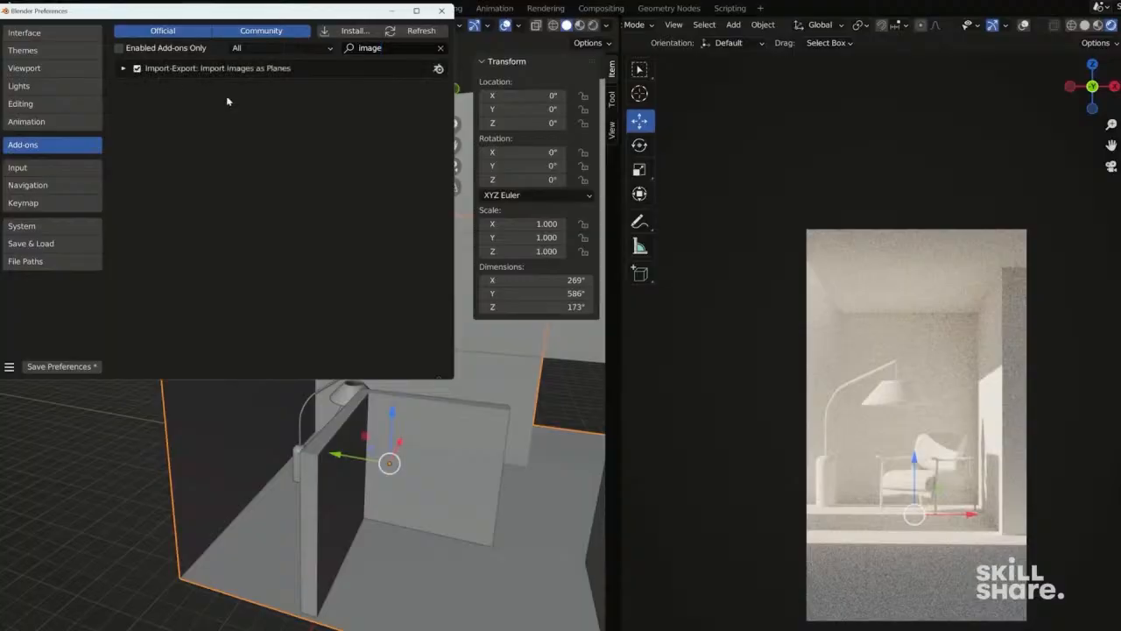
# Close the preferences and import Art3.jpg as an image plane at the 3D cursor, browsing the files as thumbnails.
pyautogui.click(442, 12)
pyautogui.moveTo(433, 289); pyautogui.dragTo(129, 364, button='middle')
pyautogui.hotkey('shift', 'a')
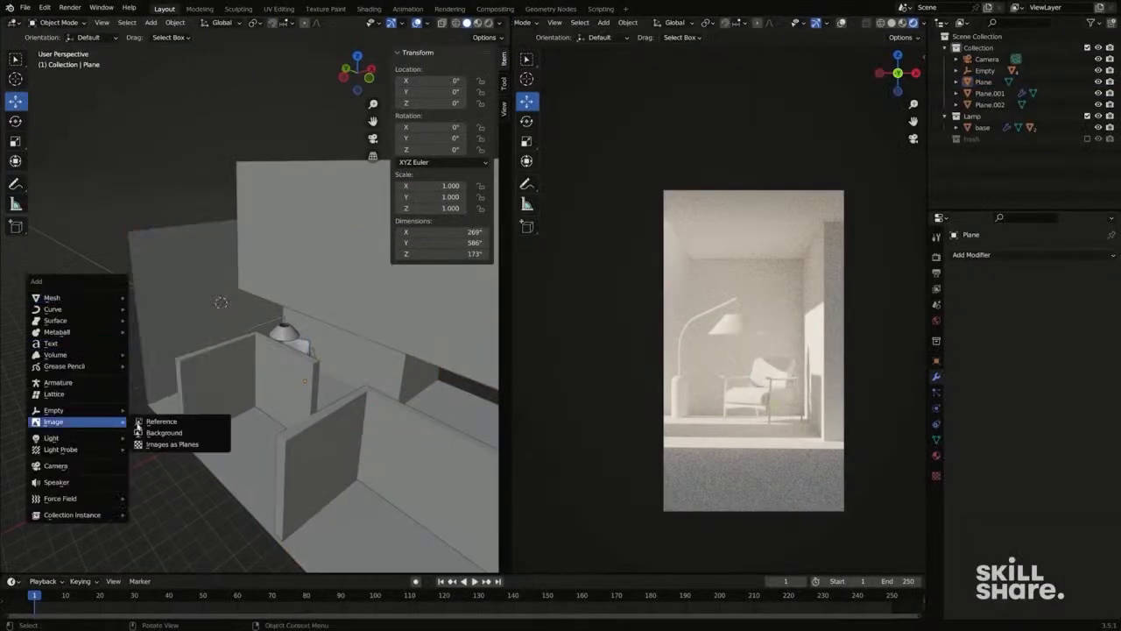
pyautogui.click(174, 445)
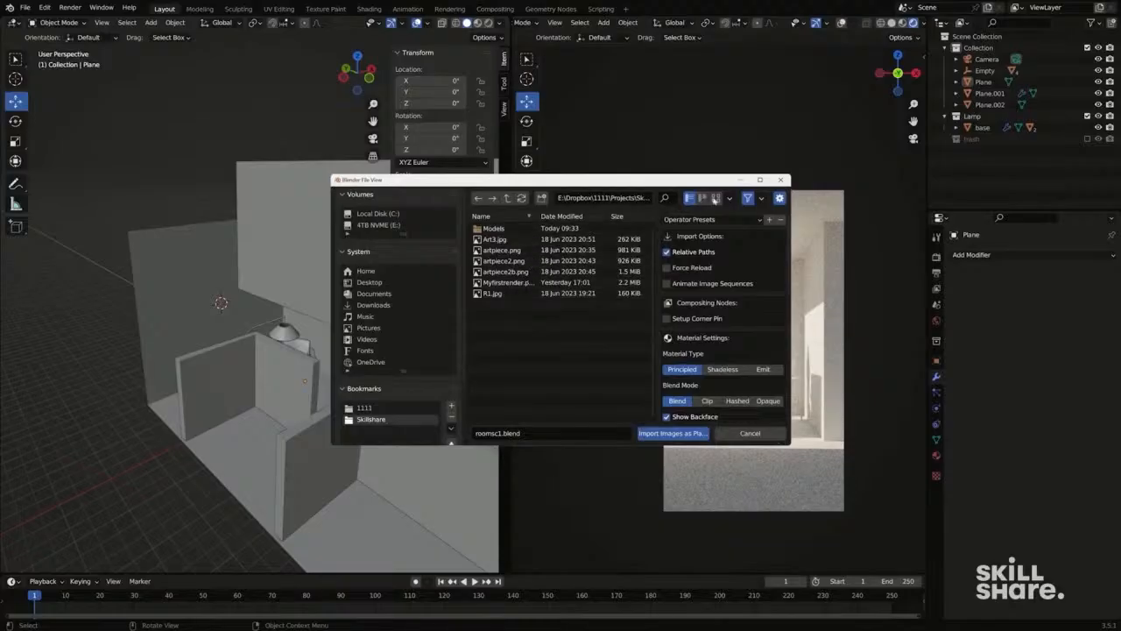
pyautogui.click(715, 199)
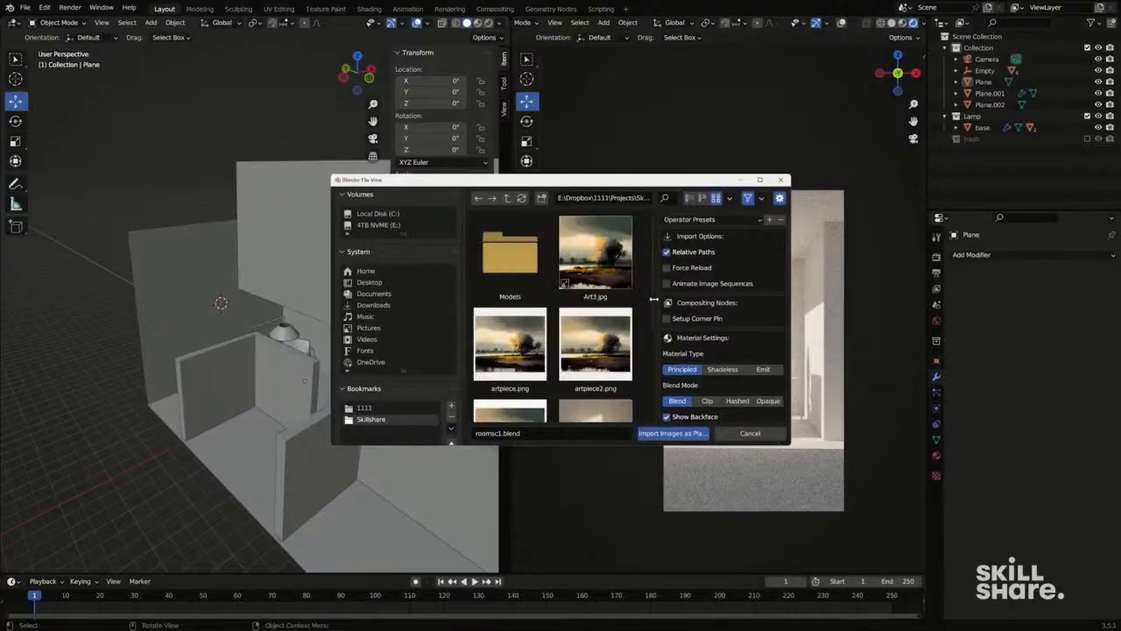
pyautogui.click(691, 438)
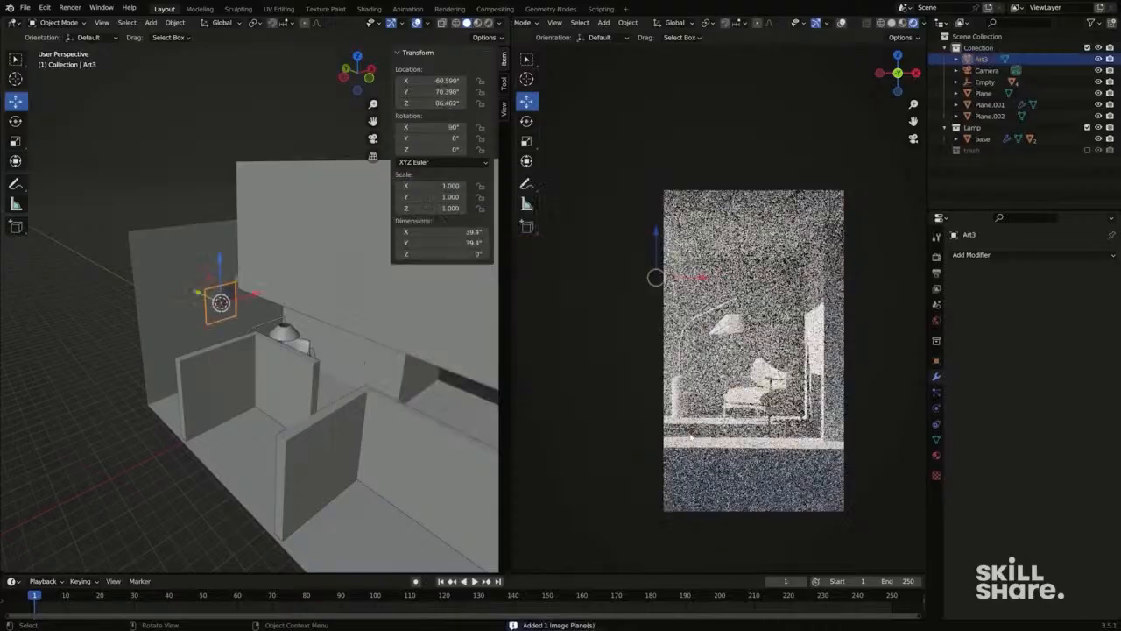
# Move the picture plane along the back wall to about X -5.8" and Y 69.3", and lower it behind the lamp.
pyautogui.click(237, 292)
pyautogui.scroll(5, 212, 301)
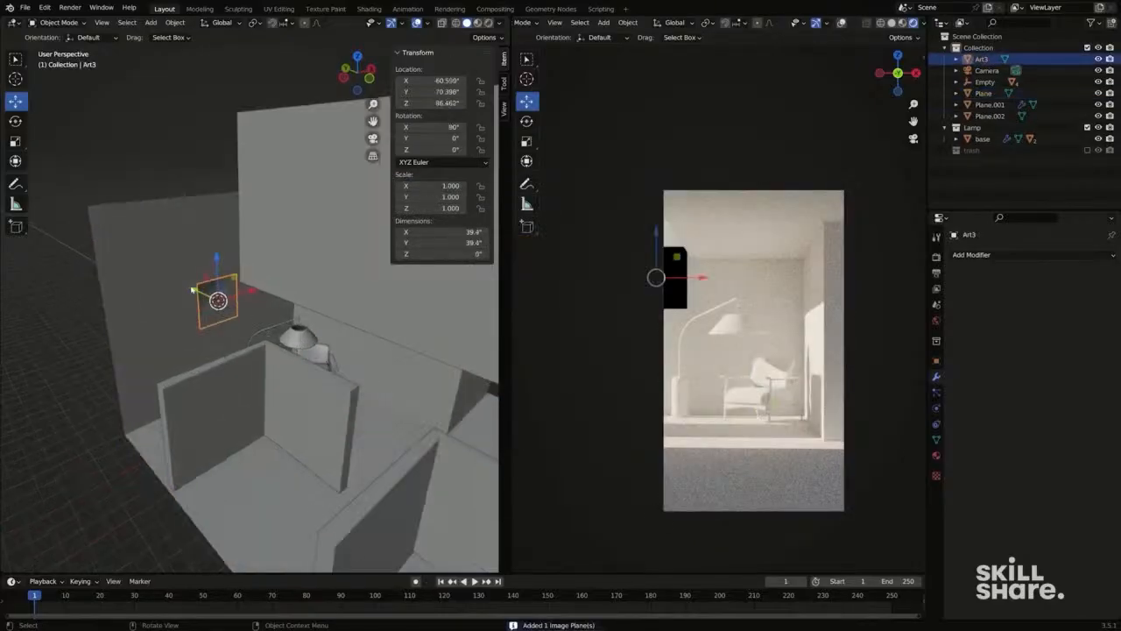
pyautogui.moveTo(217, 301); pyautogui.dragTo(220, 304)
pyautogui.moveTo(220, 304); pyautogui.dragTo(231, 304, button='middle')
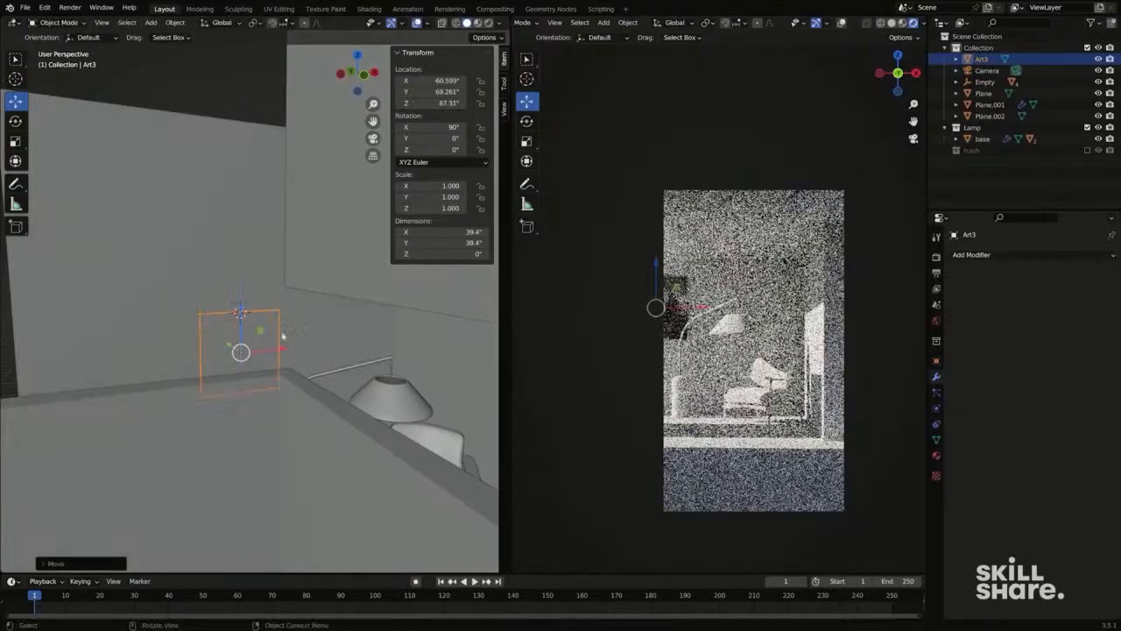
pyautogui.moveTo(282, 313); pyautogui.dragTo(388, 350)
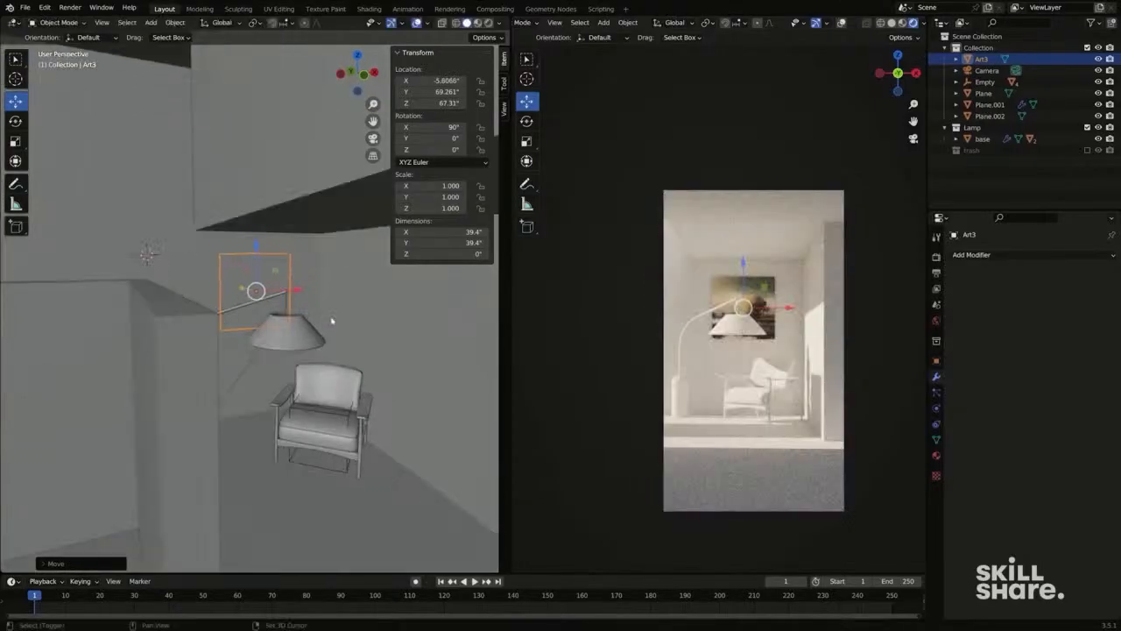
pyautogui.moveTo(254, 298); pyautogui.dragTo(263, 293, button='middle')
pyautogui.moveTo(255, 265); pyautogui.dragTo(274, 291)
# Enlarge the picture's mesh in Edit Mode, then reposition the object to about Z 56.5" and scale it to about 53.3" square.
pyautogui.press('Tab')
pyautogui.press('s')
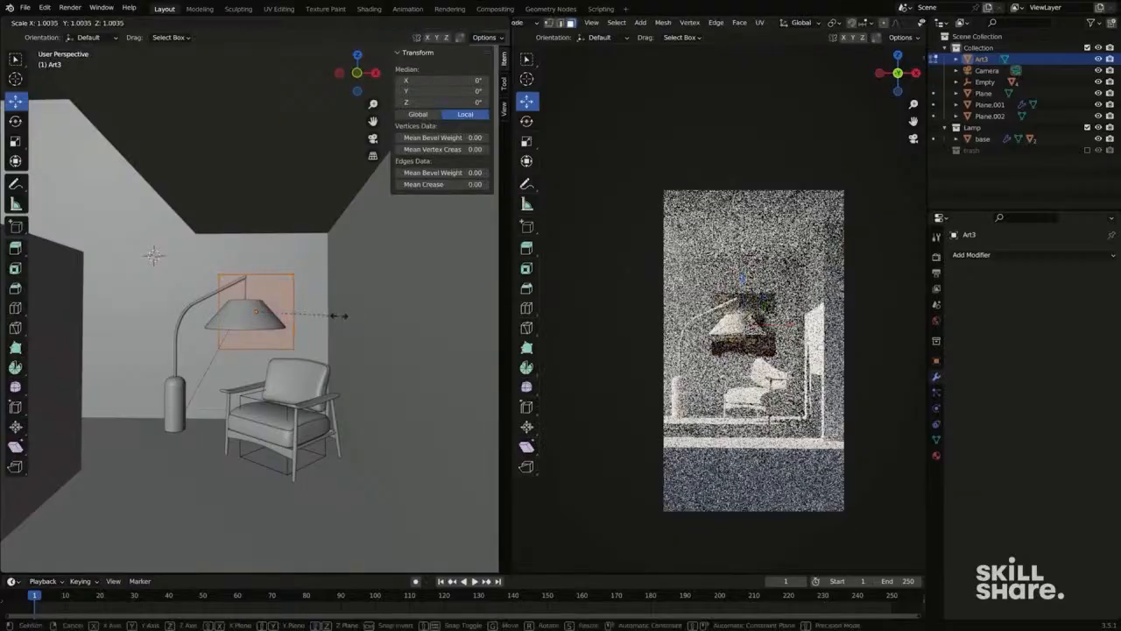
pyautogui.click(373, 325)
pyautogui.press('Tab')
pyautogui.moveTo(360, 325); pyautogui.dragTo(357, 330, button='middle')
pyautogui.moveTo(300, 311); pyautogui.dragTo(303, 315)
pyautogui.press('s')
pyautogui.click(285, 321)
# Examine the picture and the lampshade up close by selecting objects and framing the view on each selection.
pyautogui.moveTo(286, 320); pyautogui.dragTo(394, 363, button='middle')
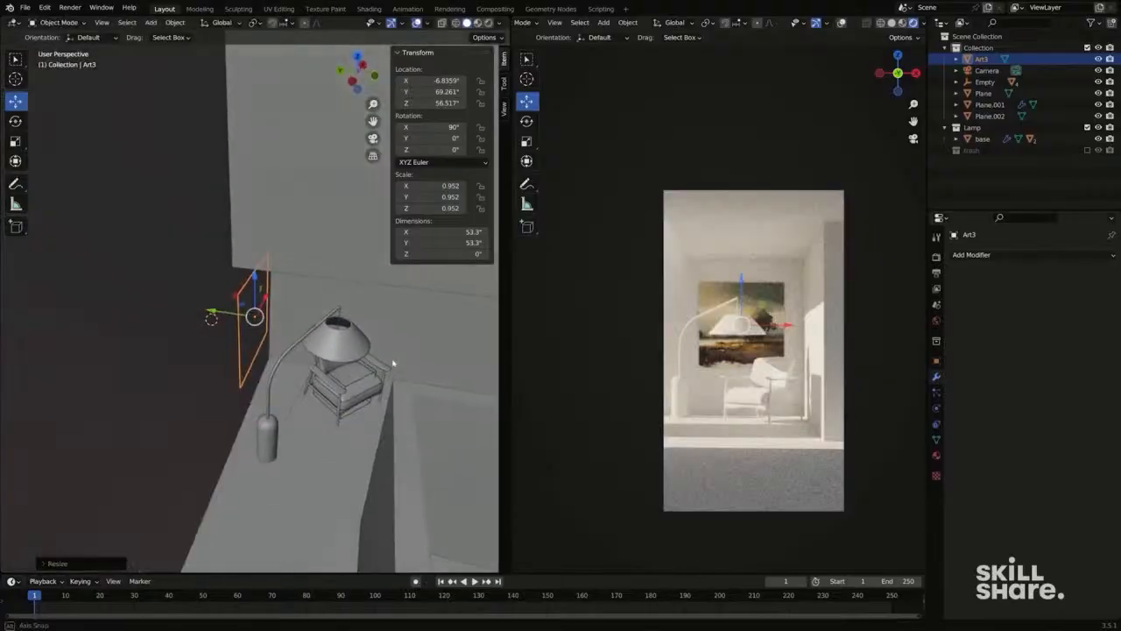
pyautogui.scroll(4, 303, 333)
pyautogui.moveTo(736, 325); pyautogui.dragTo(721, 327, button='middle')
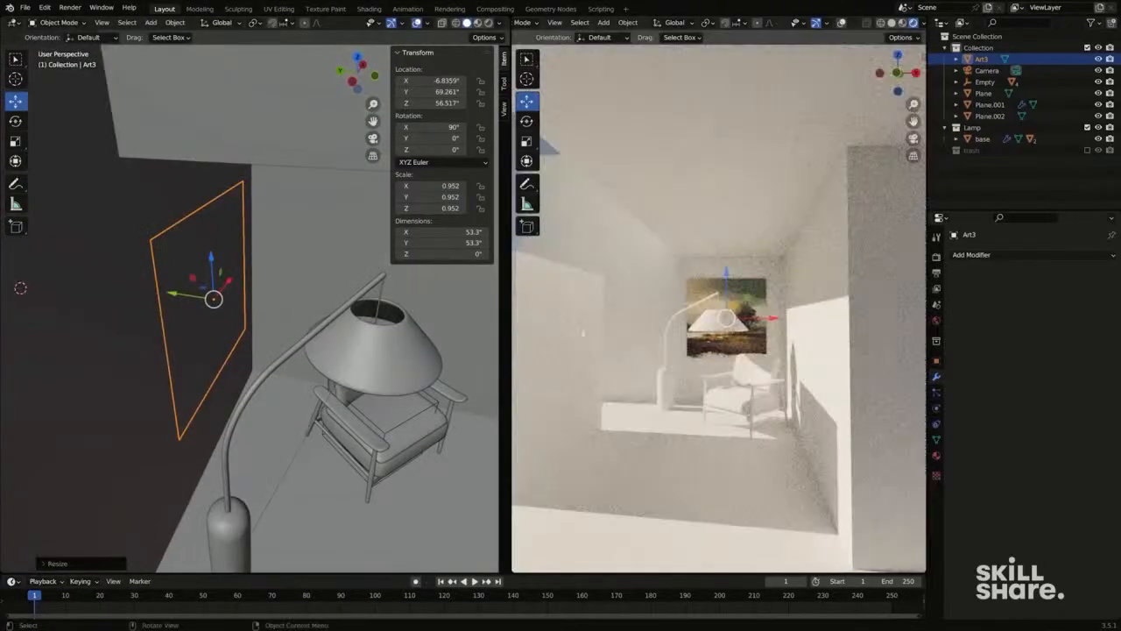
pyautogui.click(413, 346)
pyautogui.press('KP_Decimal')
pyautogui.moveTo(413, 346); pyautogui.dragTo(329, 349, button='middle')
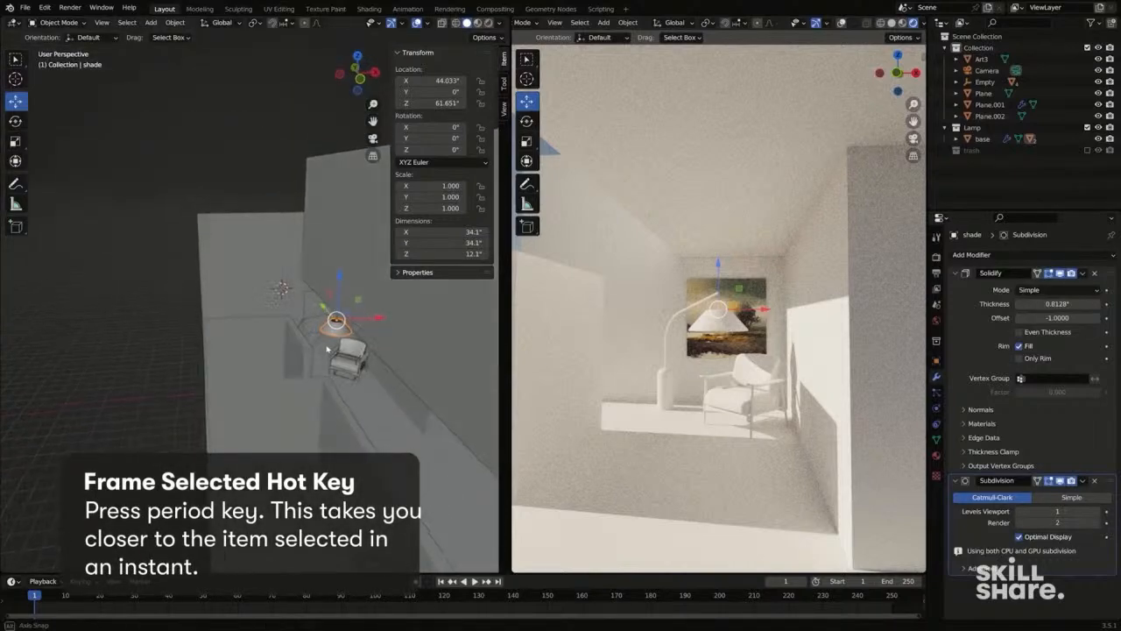
pyautogui.press('KP_Decimal')
pyautogui.click(312, 351)
pyautogui.press('KP_Decimal')
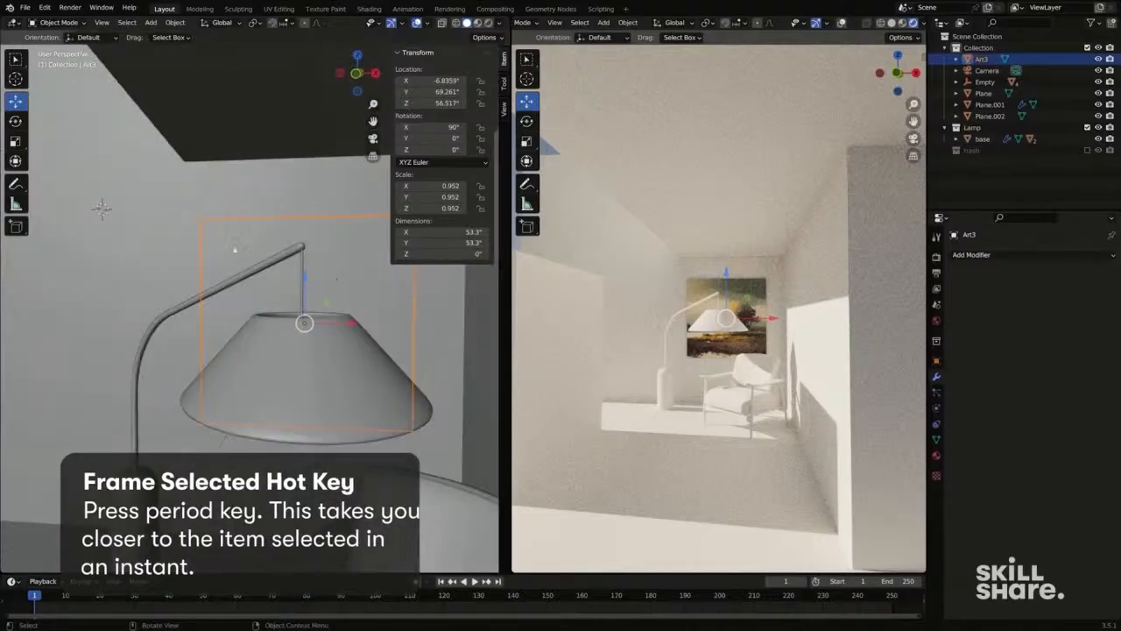
pyautogui.click(184, 202)
pyautogui.press('KP_Decimal')
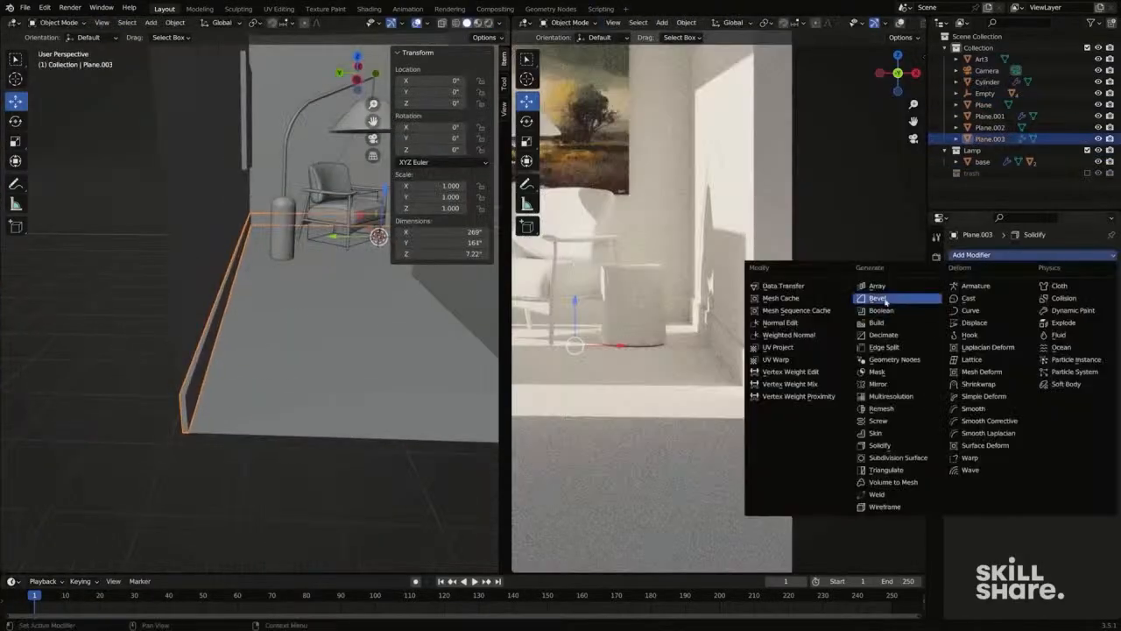
# Add a Bevel modifier to the skirting board.
pyautogui.click(897, 290)
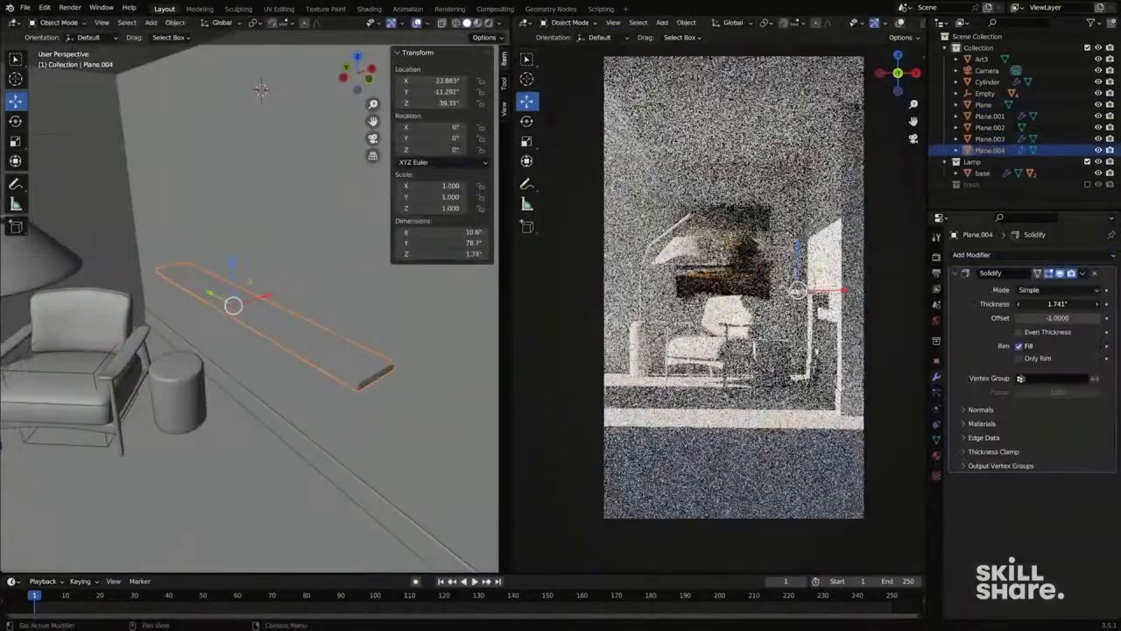
# Add an Array modifier with a count of 2 to the wall shelf and set its constant X offset to 0".
pyautogui.click(972, 255)
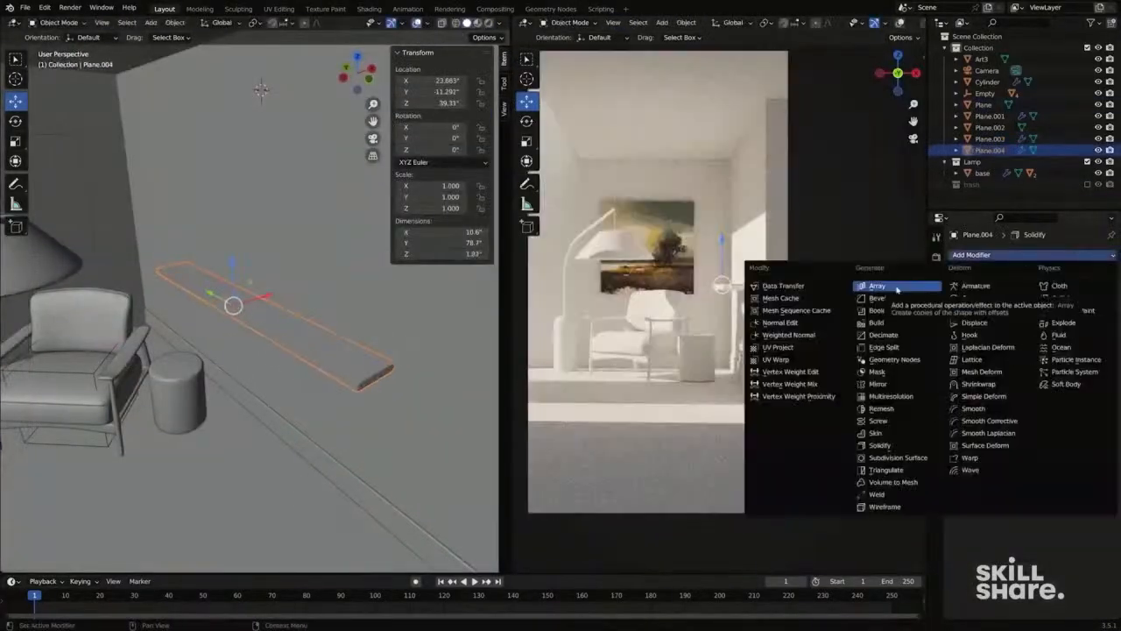
pyautogui.click(864, 283)
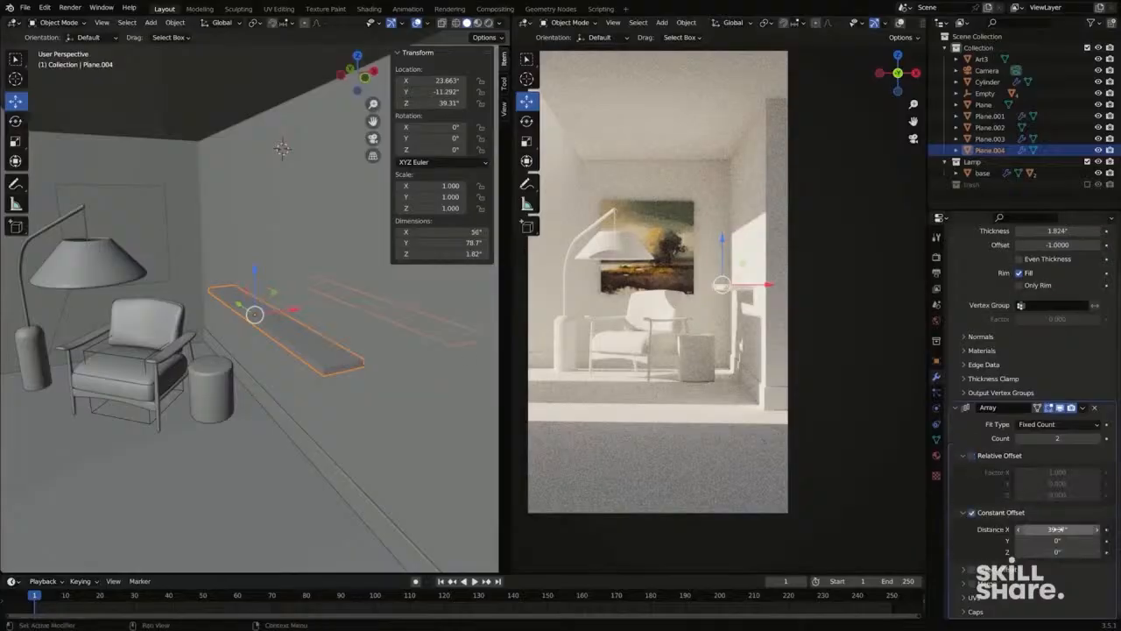
pyautogui.moveTo(1054, 529); pyautogui.dragTo(1061, 529)
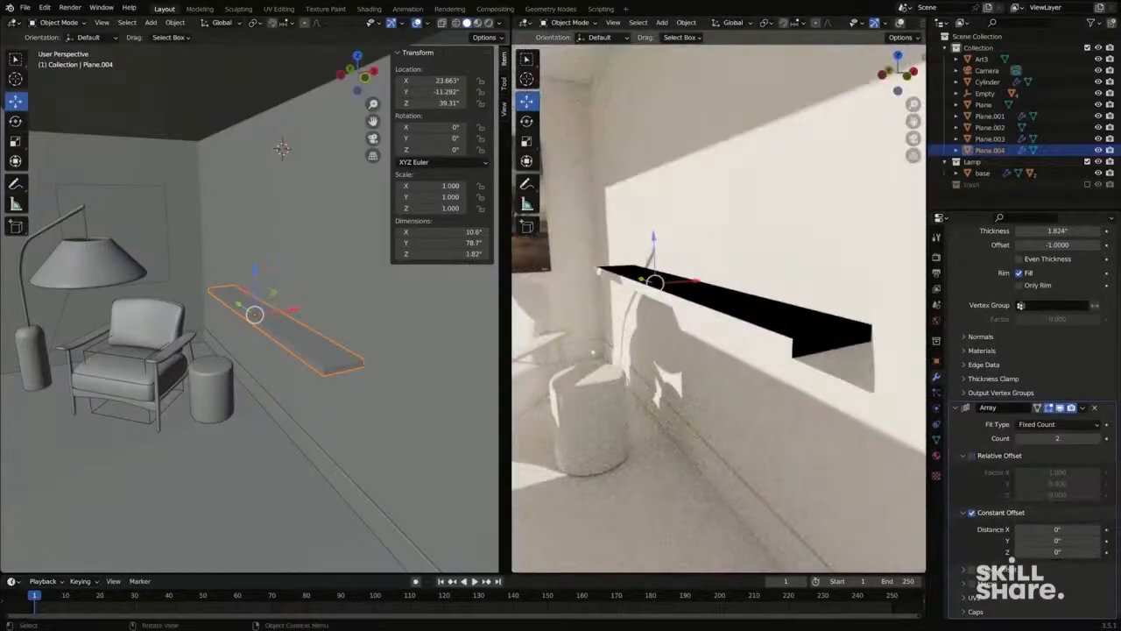